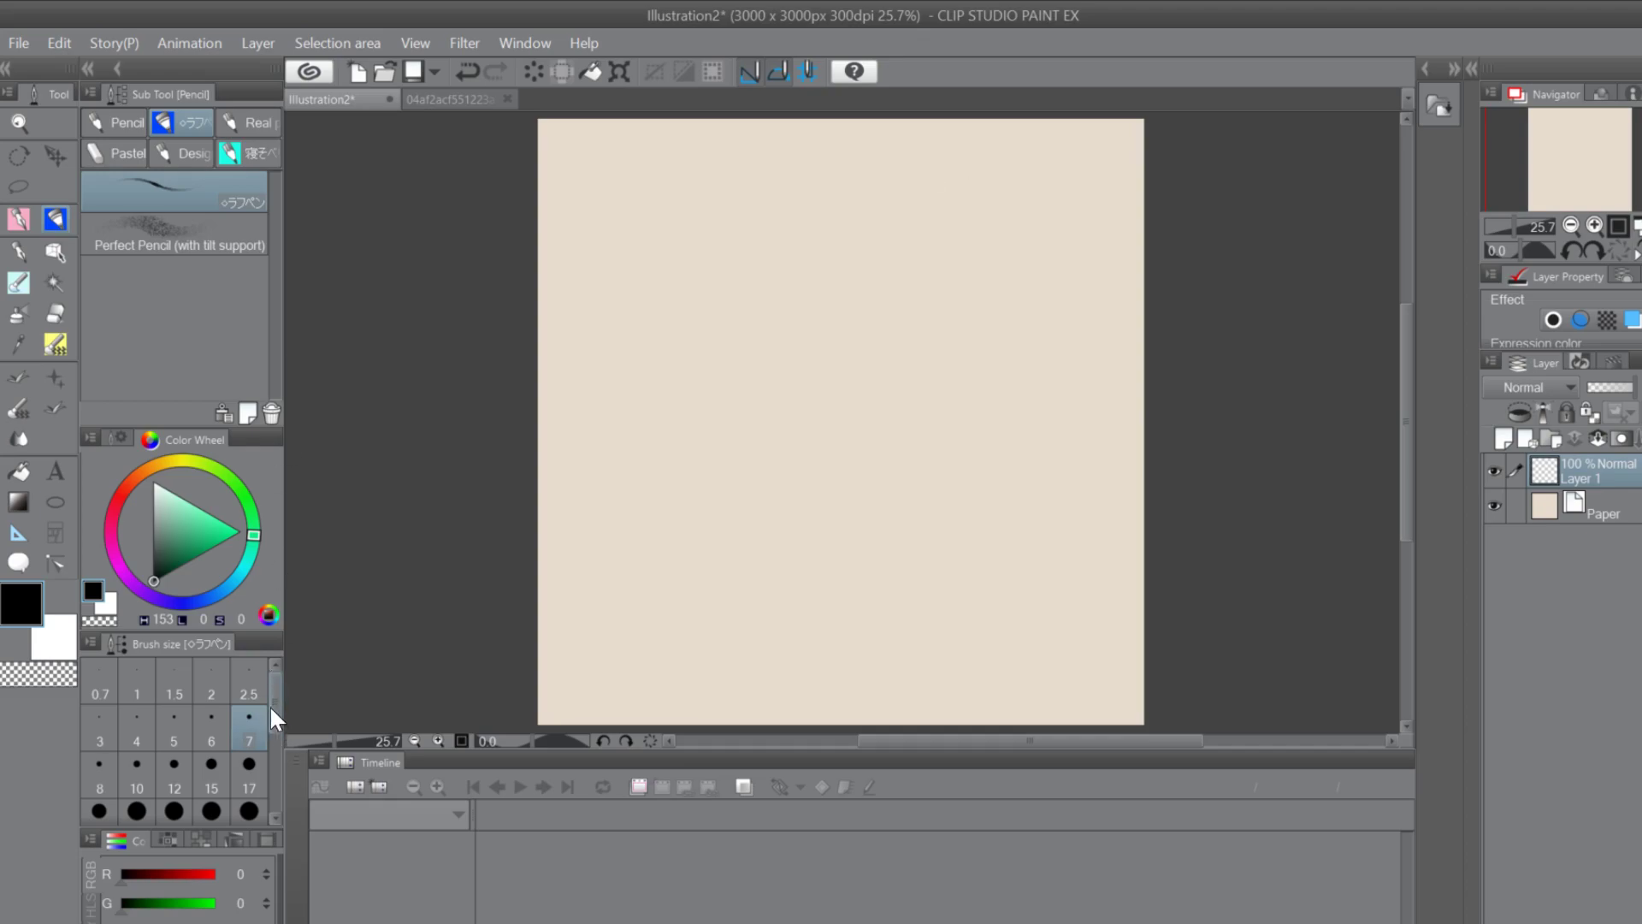
Set the rough pencil's brush size to 12
drag(275, 692, 270, 719)
click(171, 718)
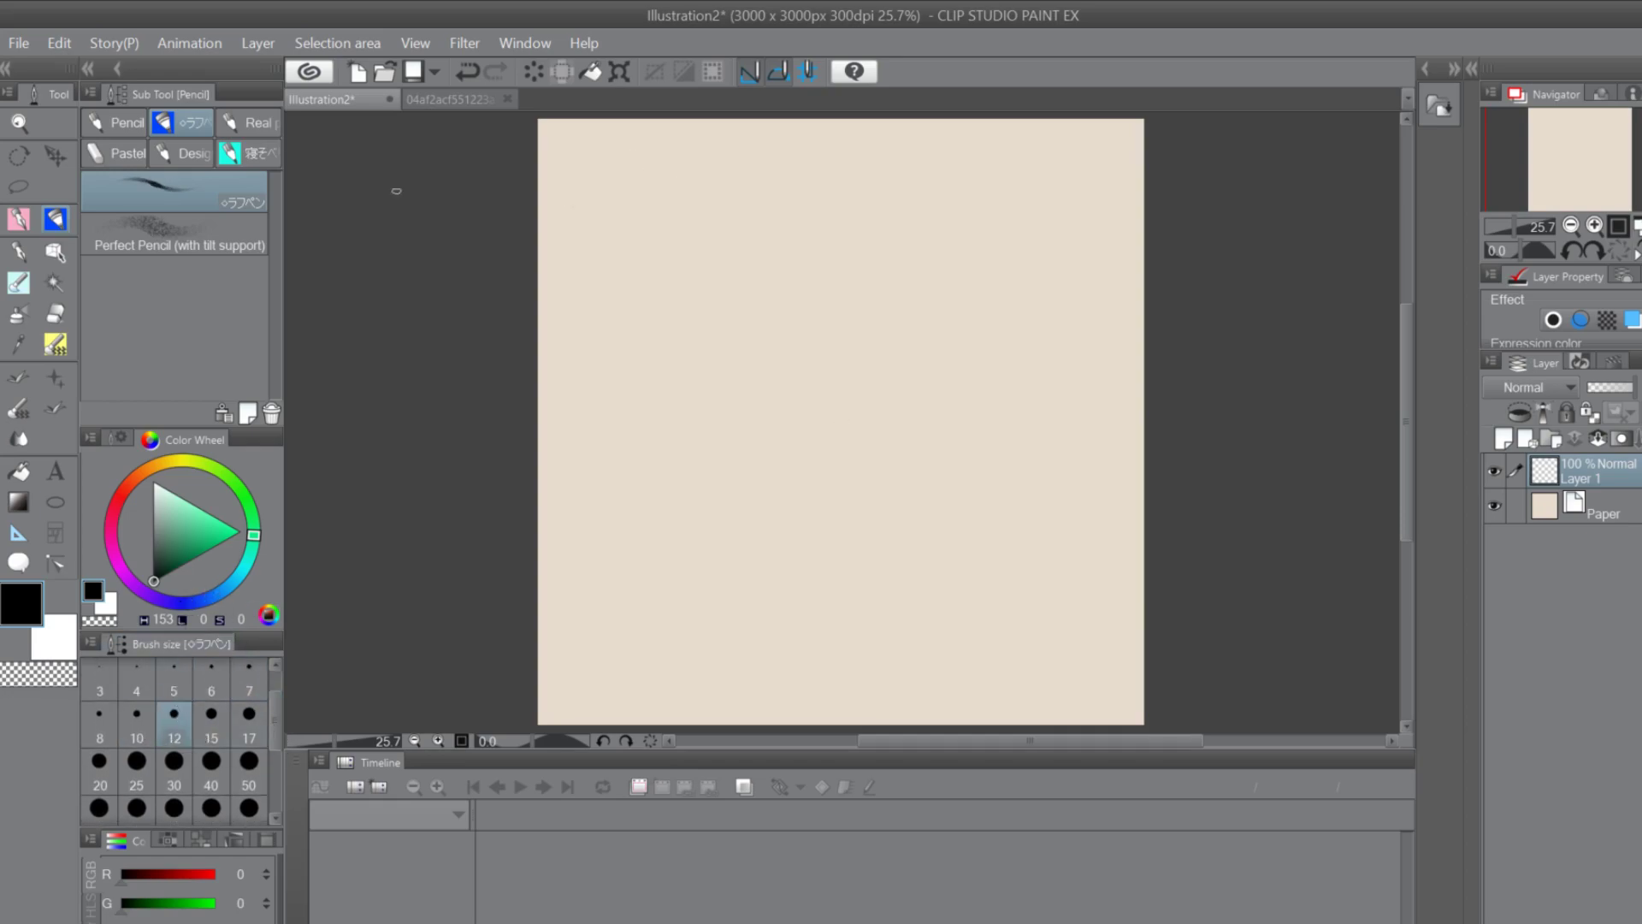
Examine both rows of numbered male torso drawings in the reference image
click(436, 97)
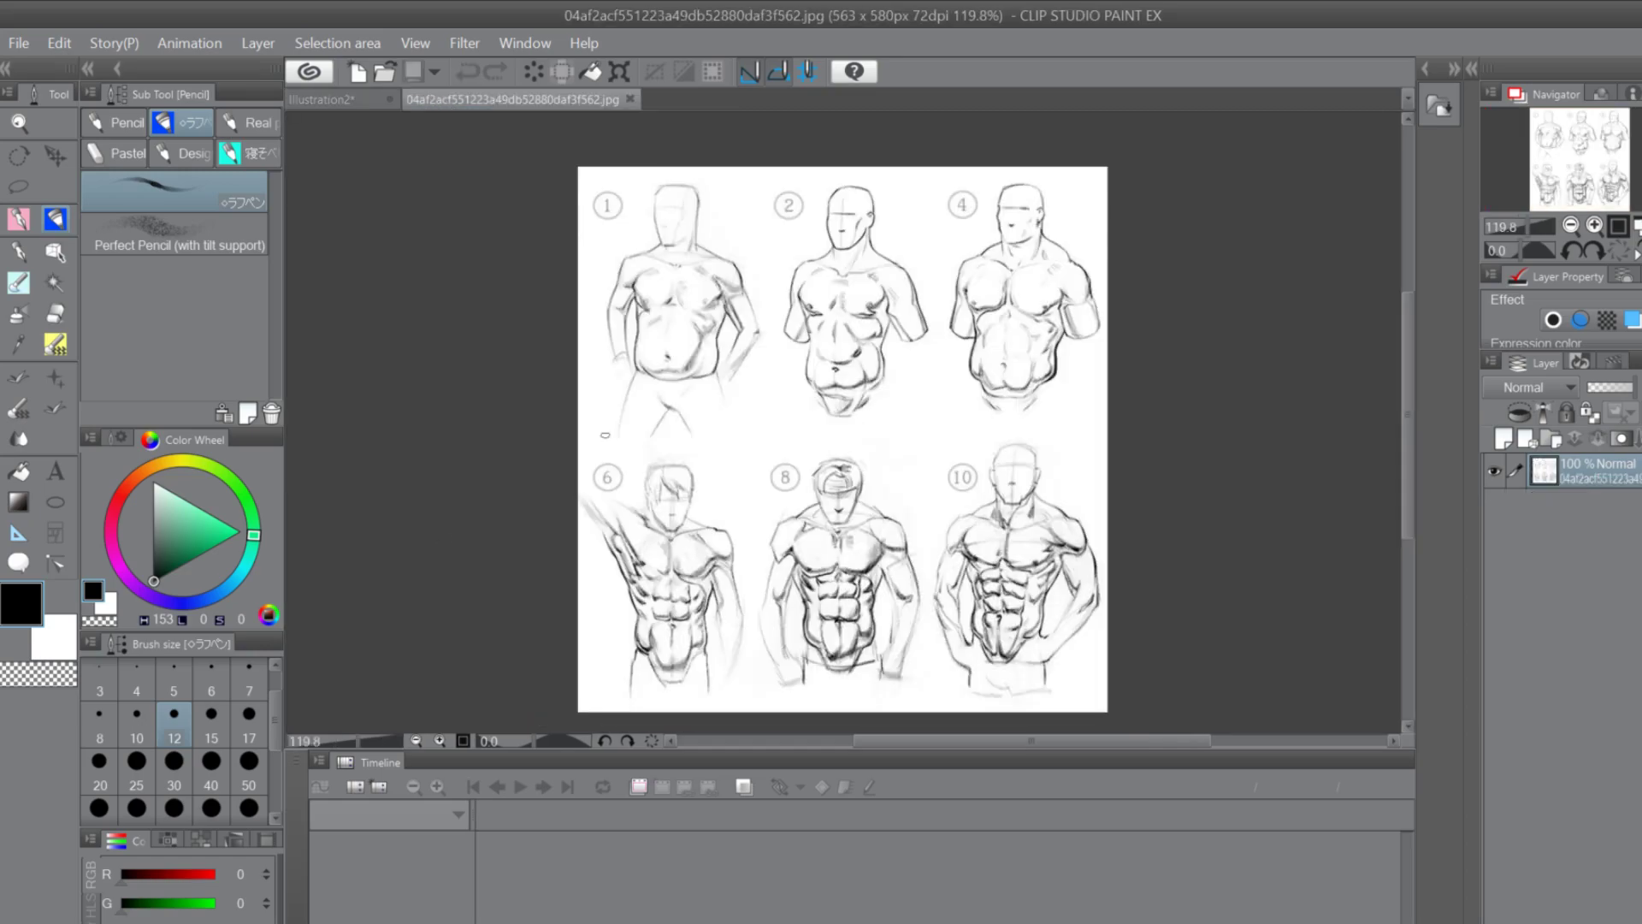
scroll(1409, 315, down, 1)
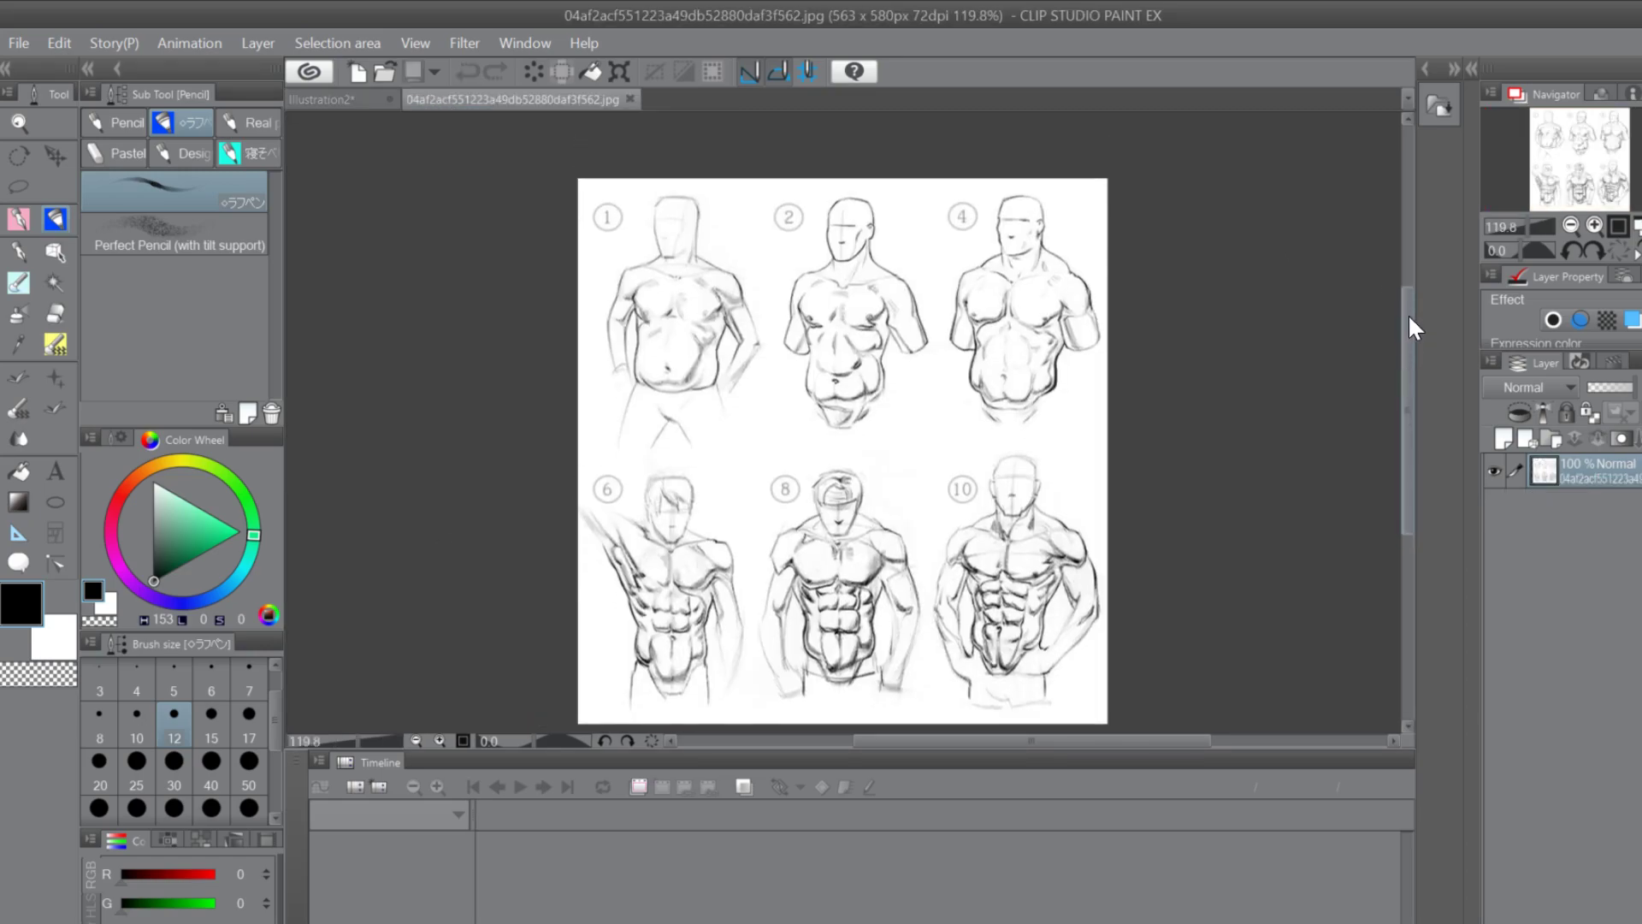
click(21, 122)
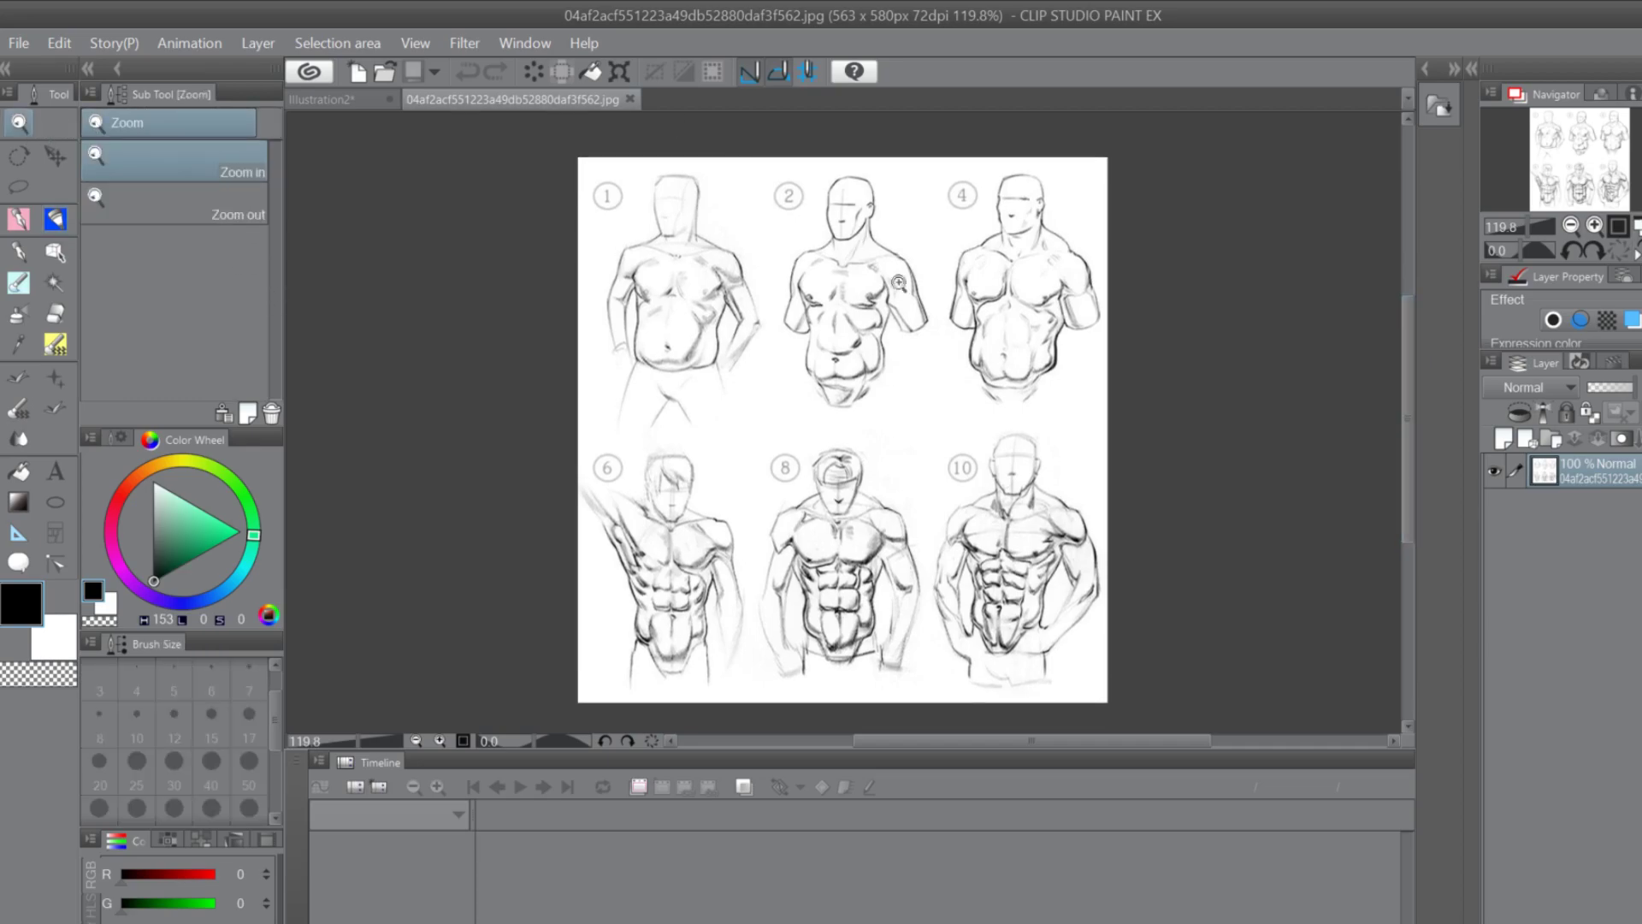
click(918, 382)
scroll(1394, 336, up, 3)
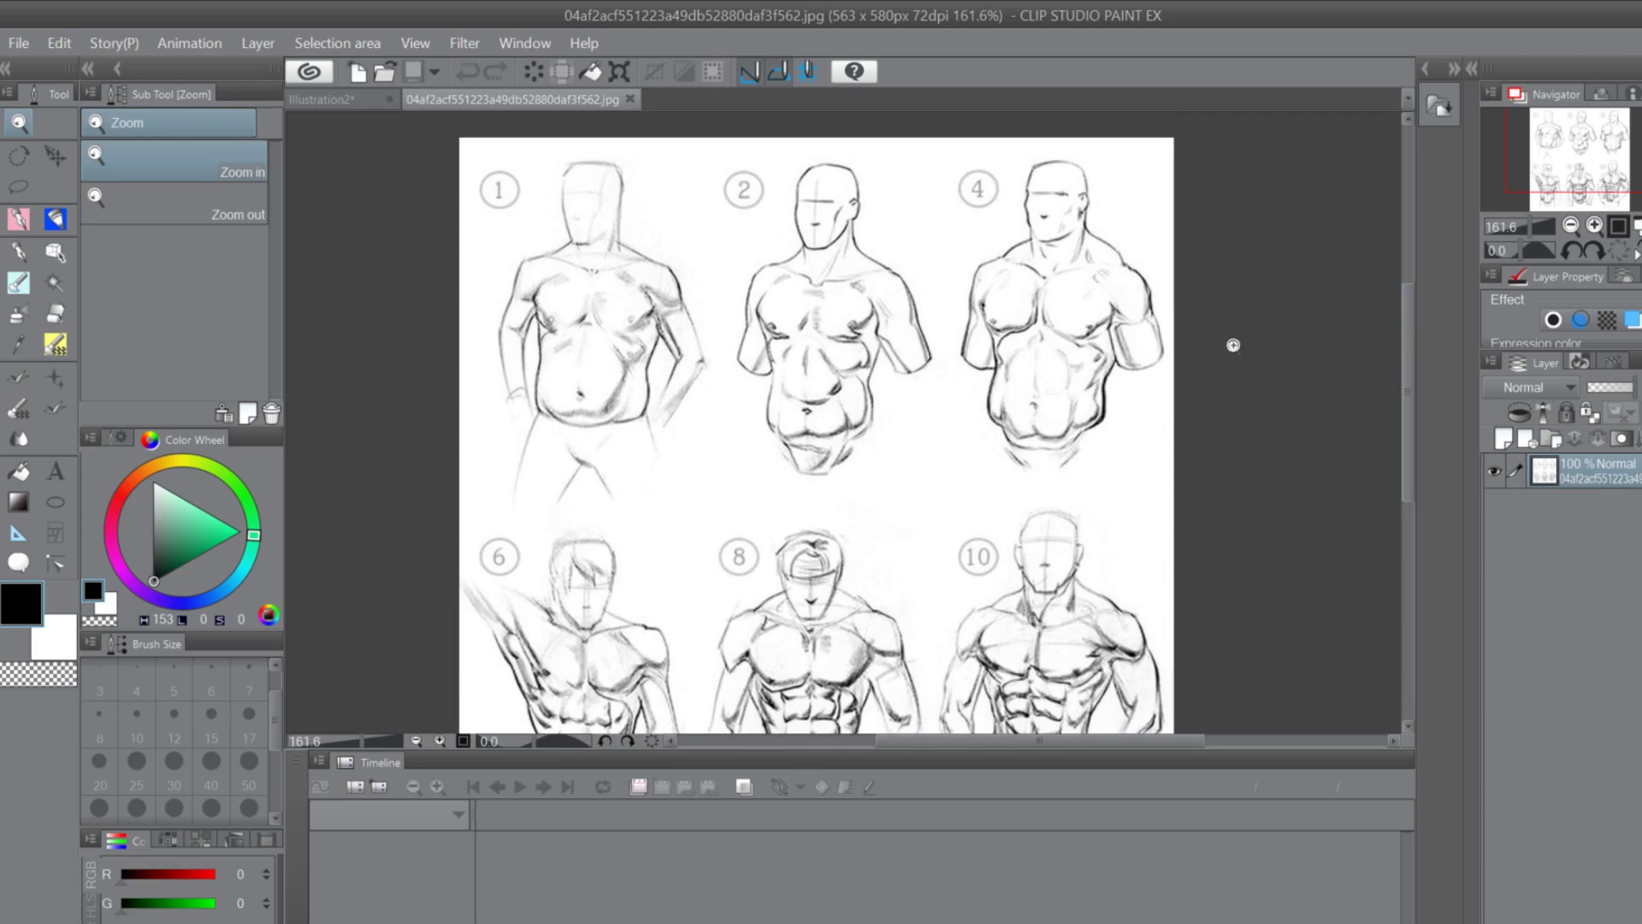
click(54, 219)
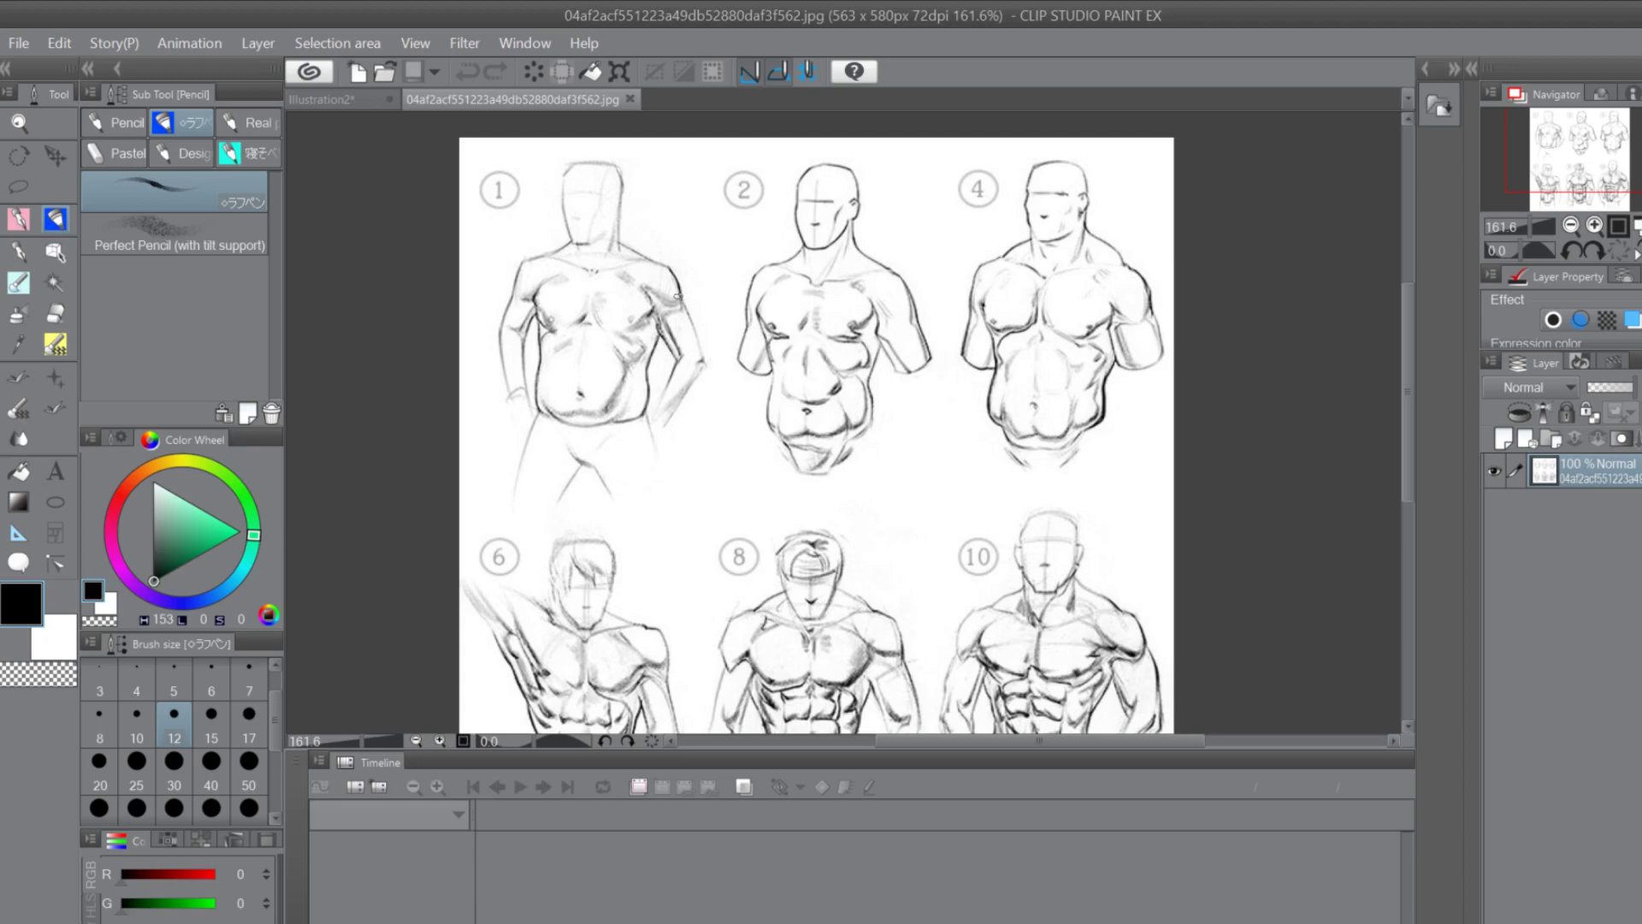
drag(1406, 323, 1393, 417)
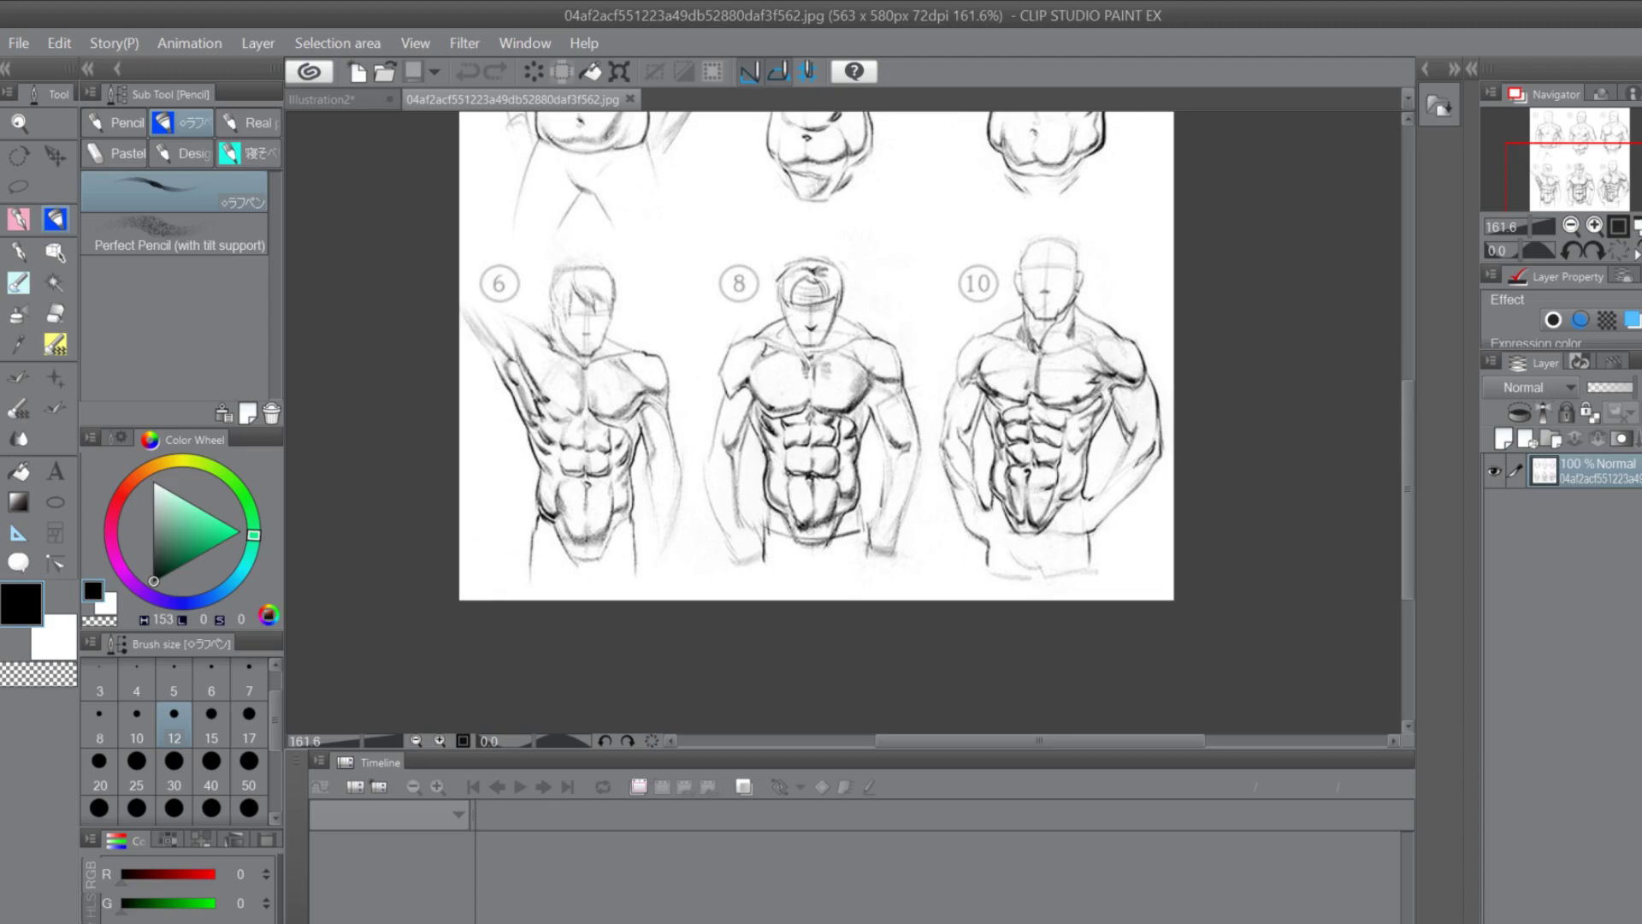
Trace the deltoid cap and the underarm line in pencil on the lowered arm of reference figure 6
key(/)
drag(607, 433, 700, 457)
drag(1052, 739, 996, 751)
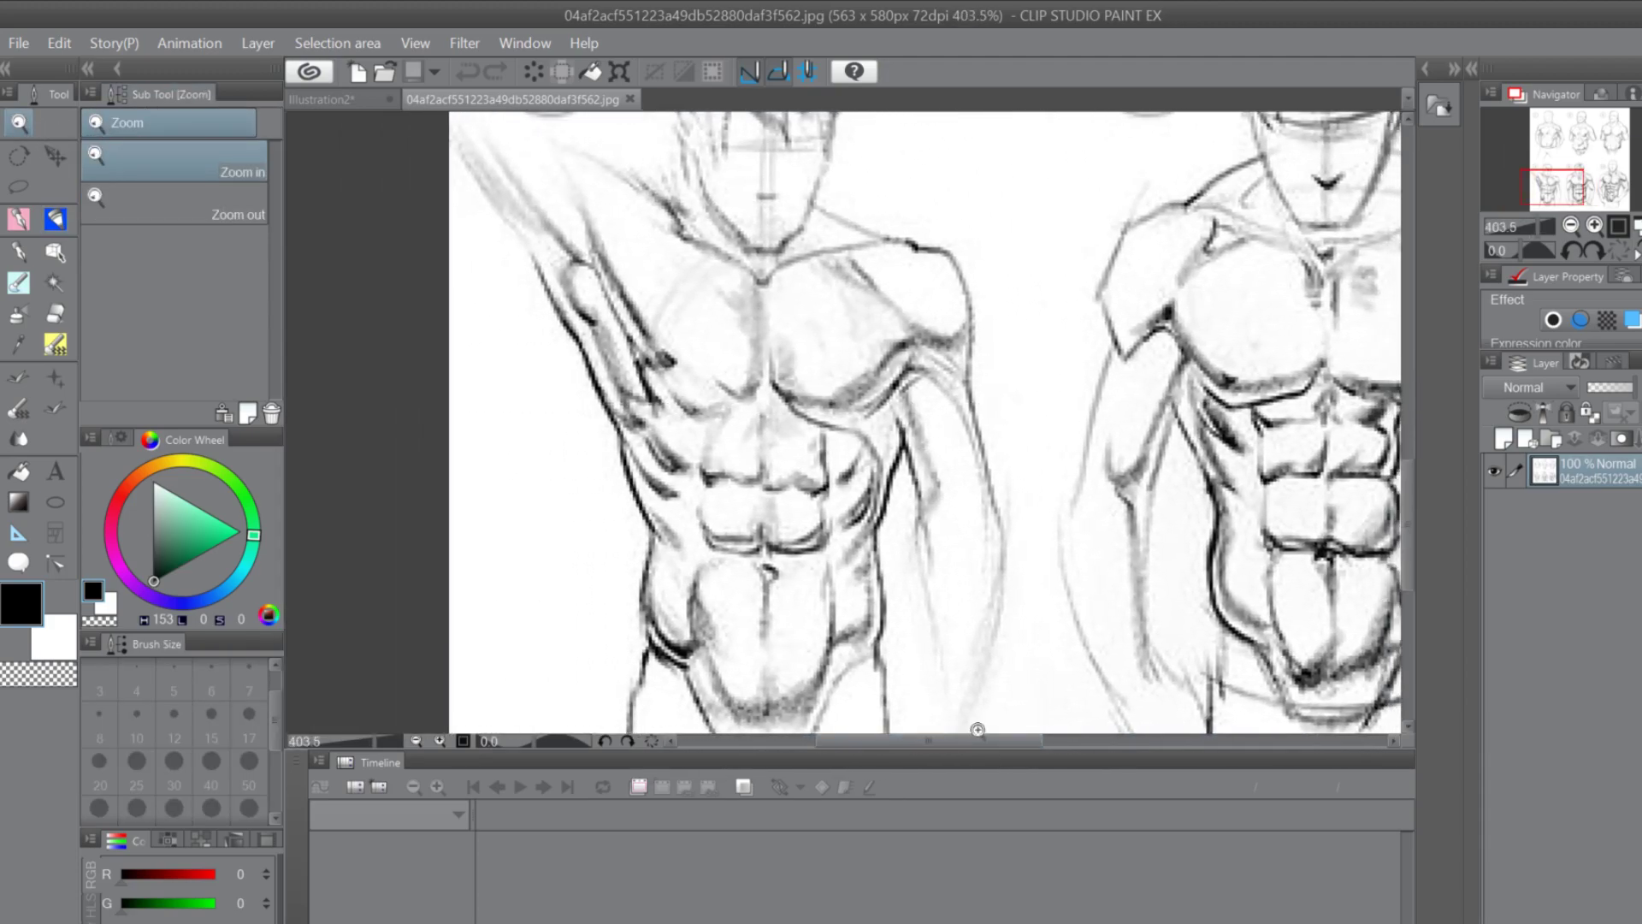
click(31, 217)
mouse_move(903, 340)
mouse_down()
mouse_move(826, 411)
mouse_move(866, 413)
mouse_up()
mouse_move(924, 360)
mouse_down()
mouse_move(882, 395)
mouse_move(898, 375)
mouse_move(992, 508)
mouse_up()
mouse_move(902, 244)
mouse_down()
mouse_move(961, 273)
mouse_move(965, 336)
mouse_up()
mouse_move(955, 272)
mouse_down()
mouse_move(964, 378)
mouse_move(909, 378)
mouse_move(908, 355)
mouse_move(874, 352)
mouse_up()
drag(882, 249, 820, 310)
mouse_move(872, 238)
mouse_down()
mouse_move(824, 272)
mouse_move(935, 274)
mouse_move(864, 248)
mouse_move(937, 260)
mouse_move(954, 342)
mouse_move(902, 381)
mouse_up()
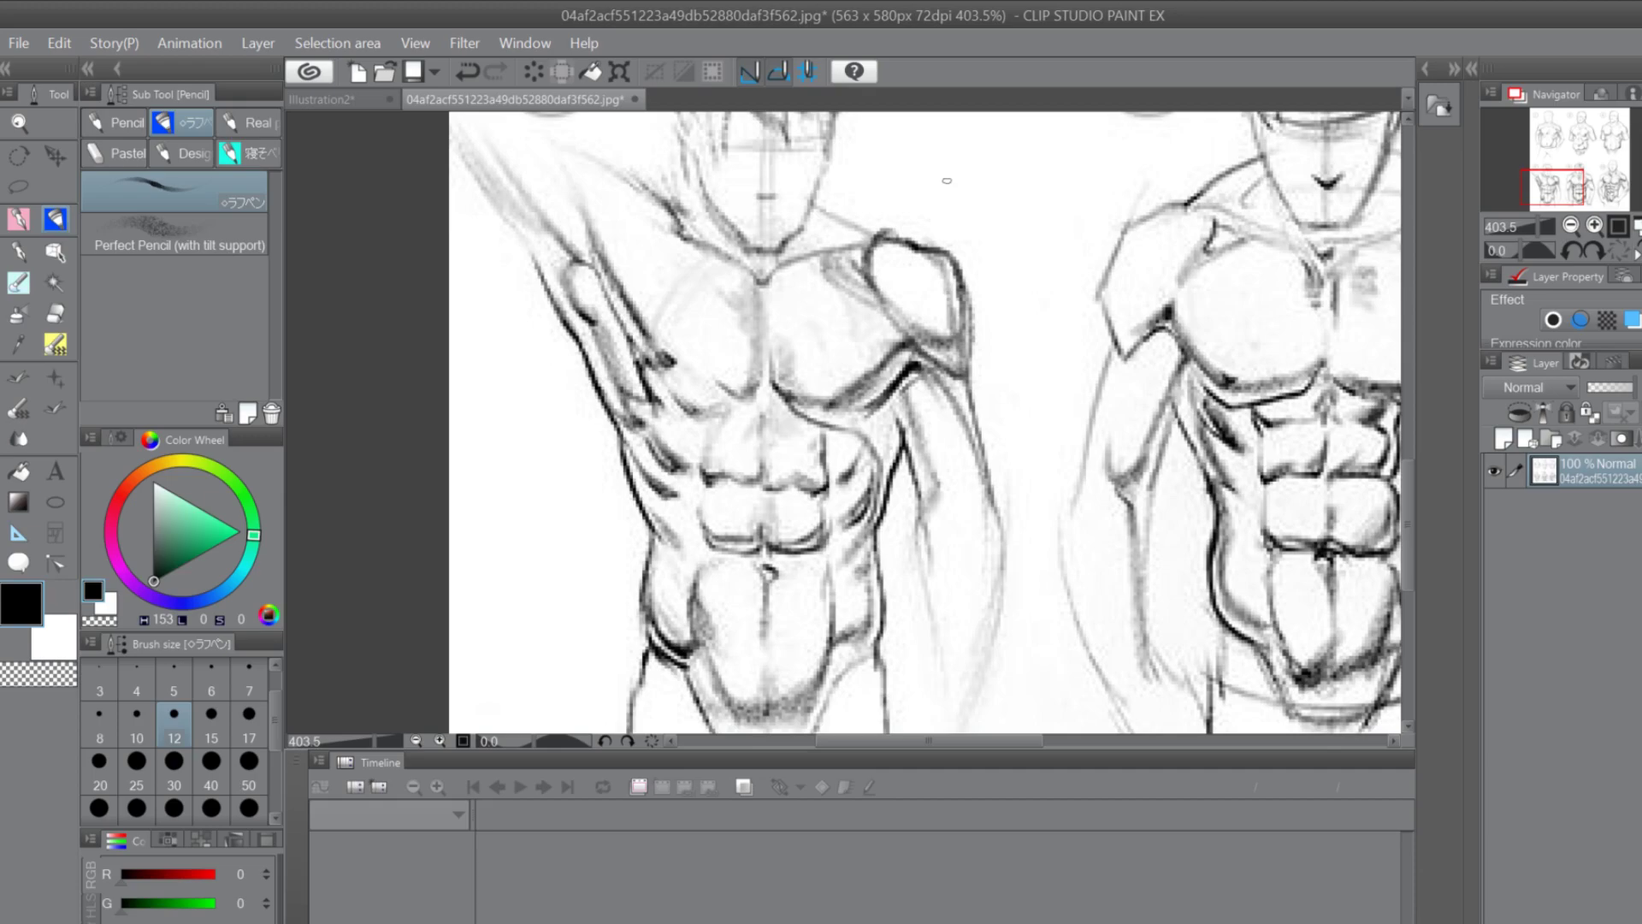
Sketch small angular and rounded shoulder-shape examples in the blank space between reference figures 6 and 8
mouse_move(964, 163)
mouse_down()
mouse_move(996, 201)
mouse_move(950, 188)
mouse_move(1059, 229)
mouse_up()
mouse_move(1042, 167)
mouse_down()
mouse_move(1100, 199)
mouse_move(1061, 238)
mouse_up()
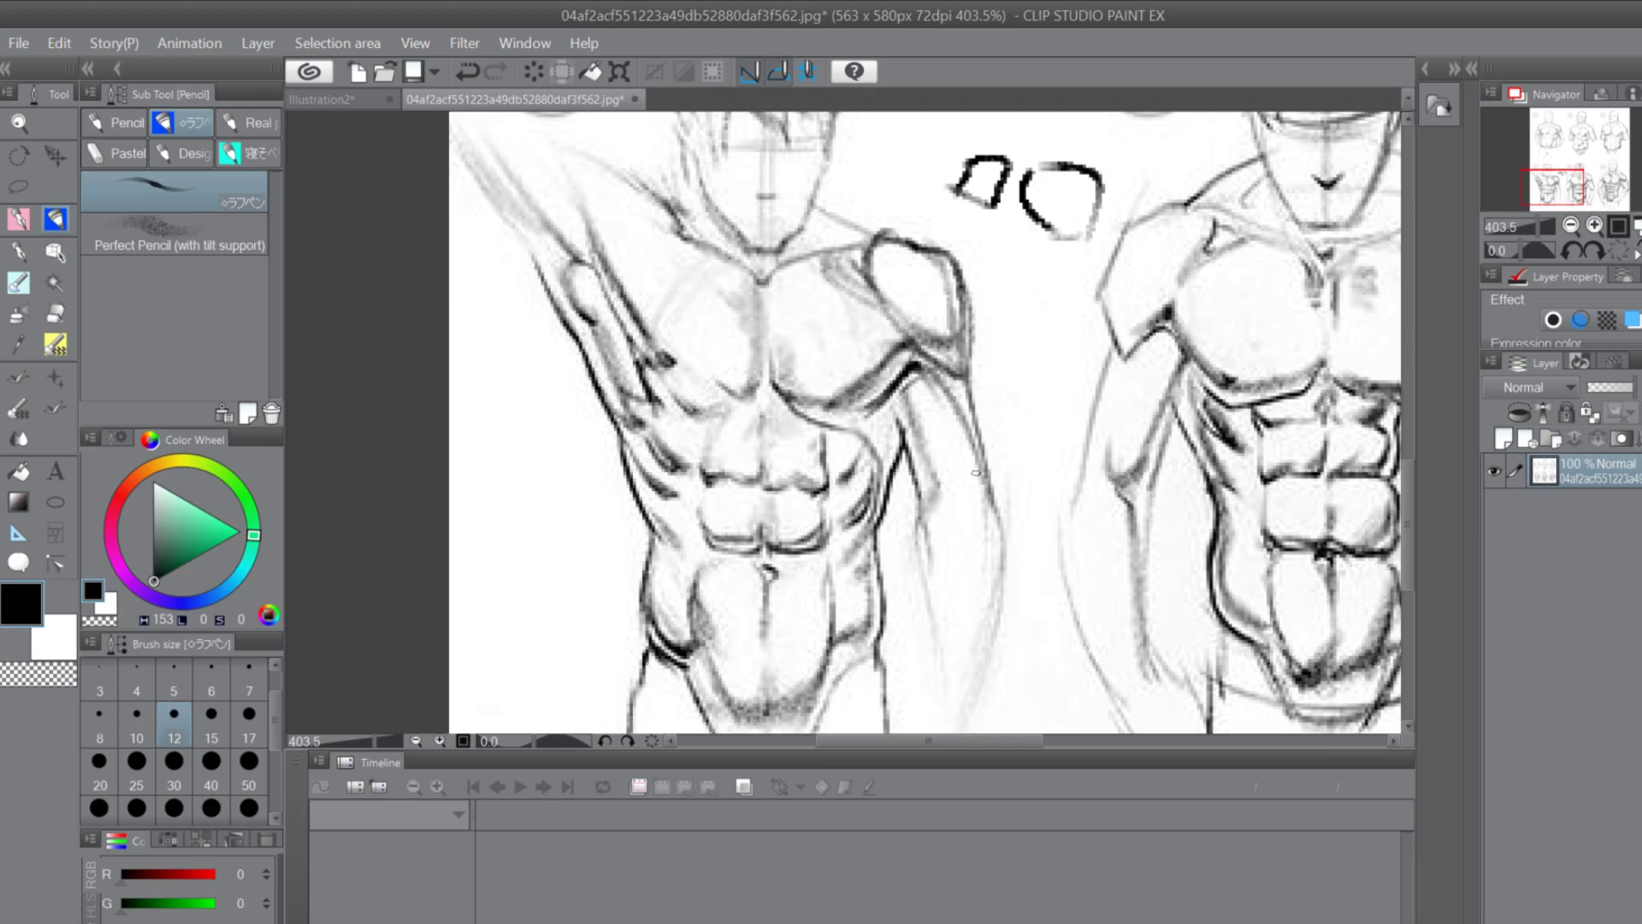
mouse_move(1120, 180)
mouse_down()
mouse_move(1192, 184)
mouse_move(1187, 205)
mouse_move(1126, 232)
mouse_move(1201, 195)
mouse_move(1279, 206)
mouse_move(1247, 193)
mouse_up()
drag(1010, 240, 1045, 303)
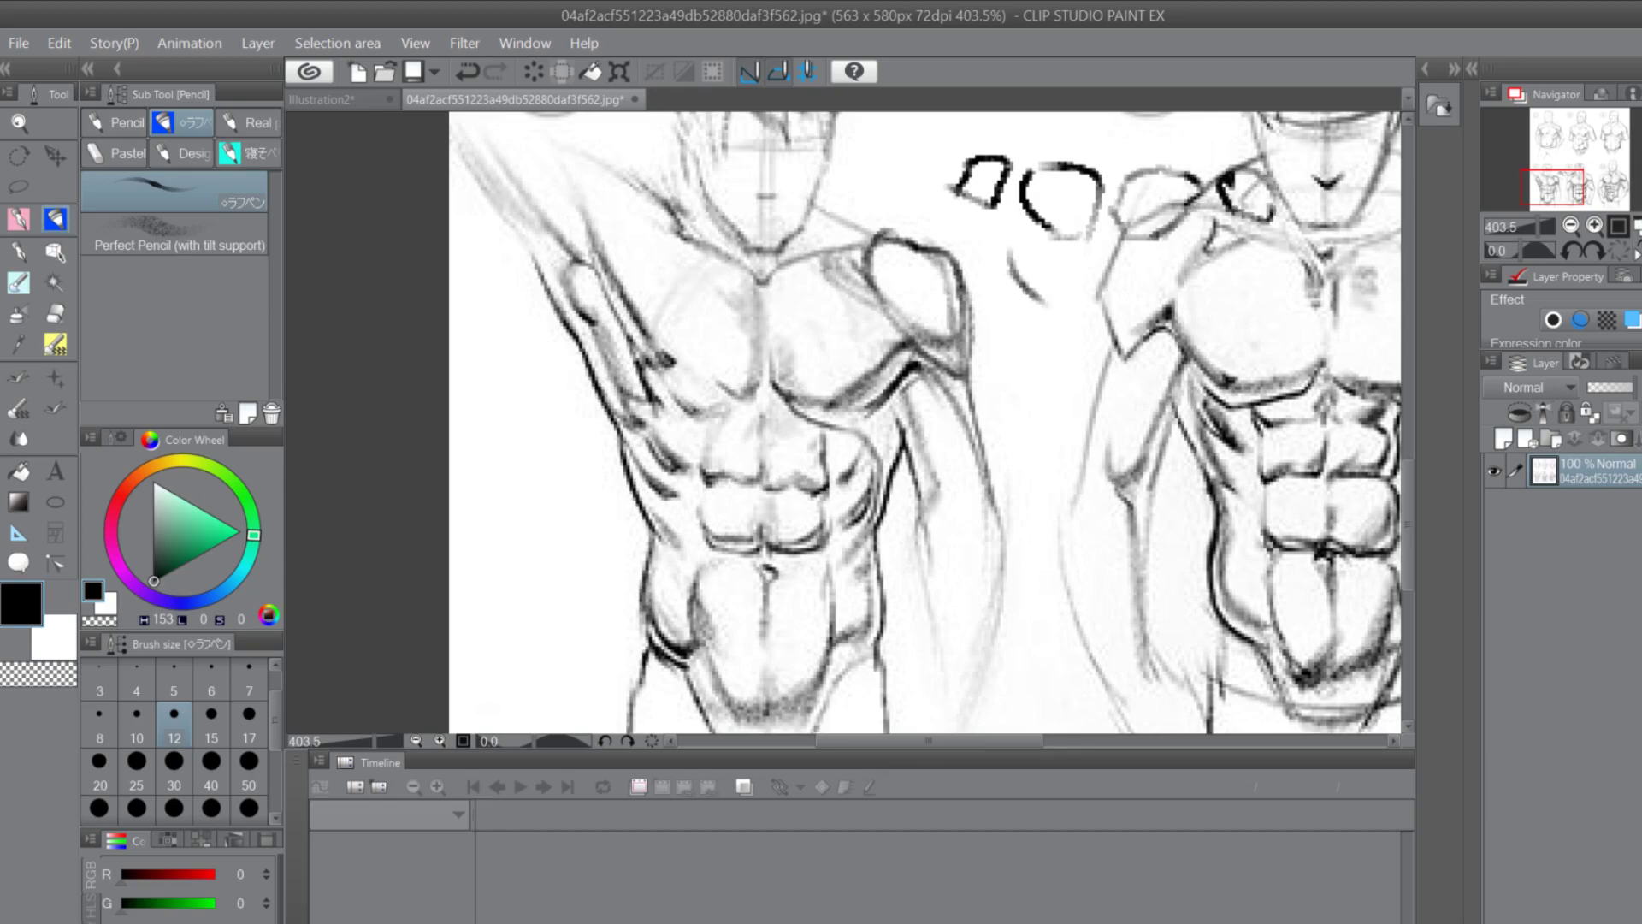
drag(1185, 252, 1155, 316)
Compare the chest, shoulders and abdomen of reference figures 8 and 10 with the softer torsos 1, 2 and 4
drag(1011, 733, 1146, 763)
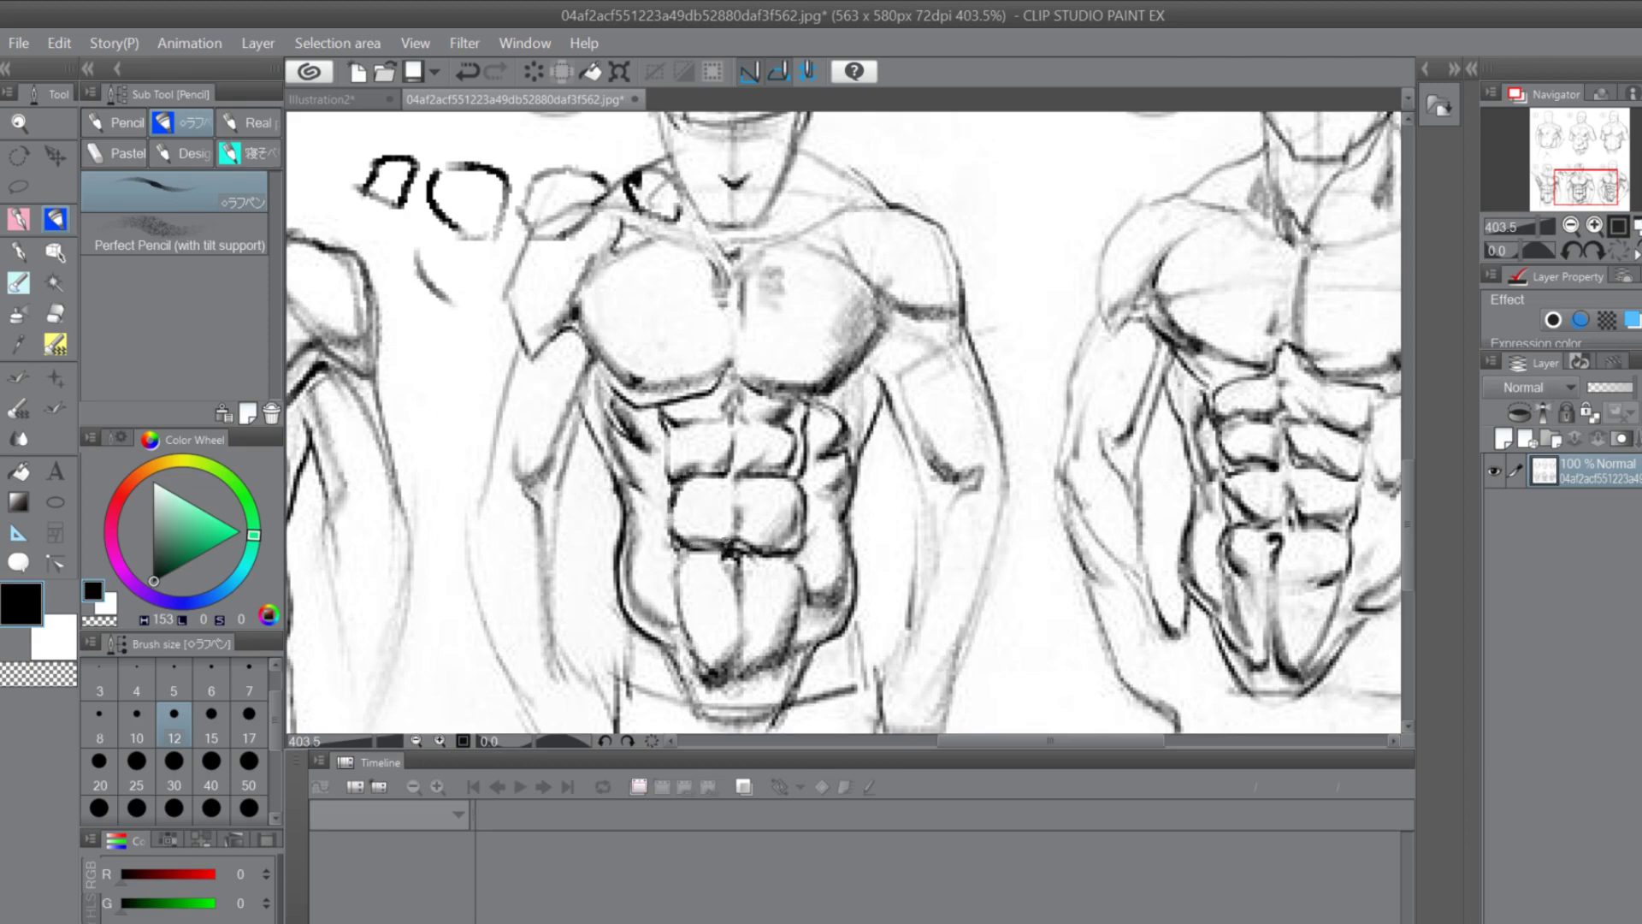
drag(732, 484, 743, 515)
drag(949, 740, 835, 752)
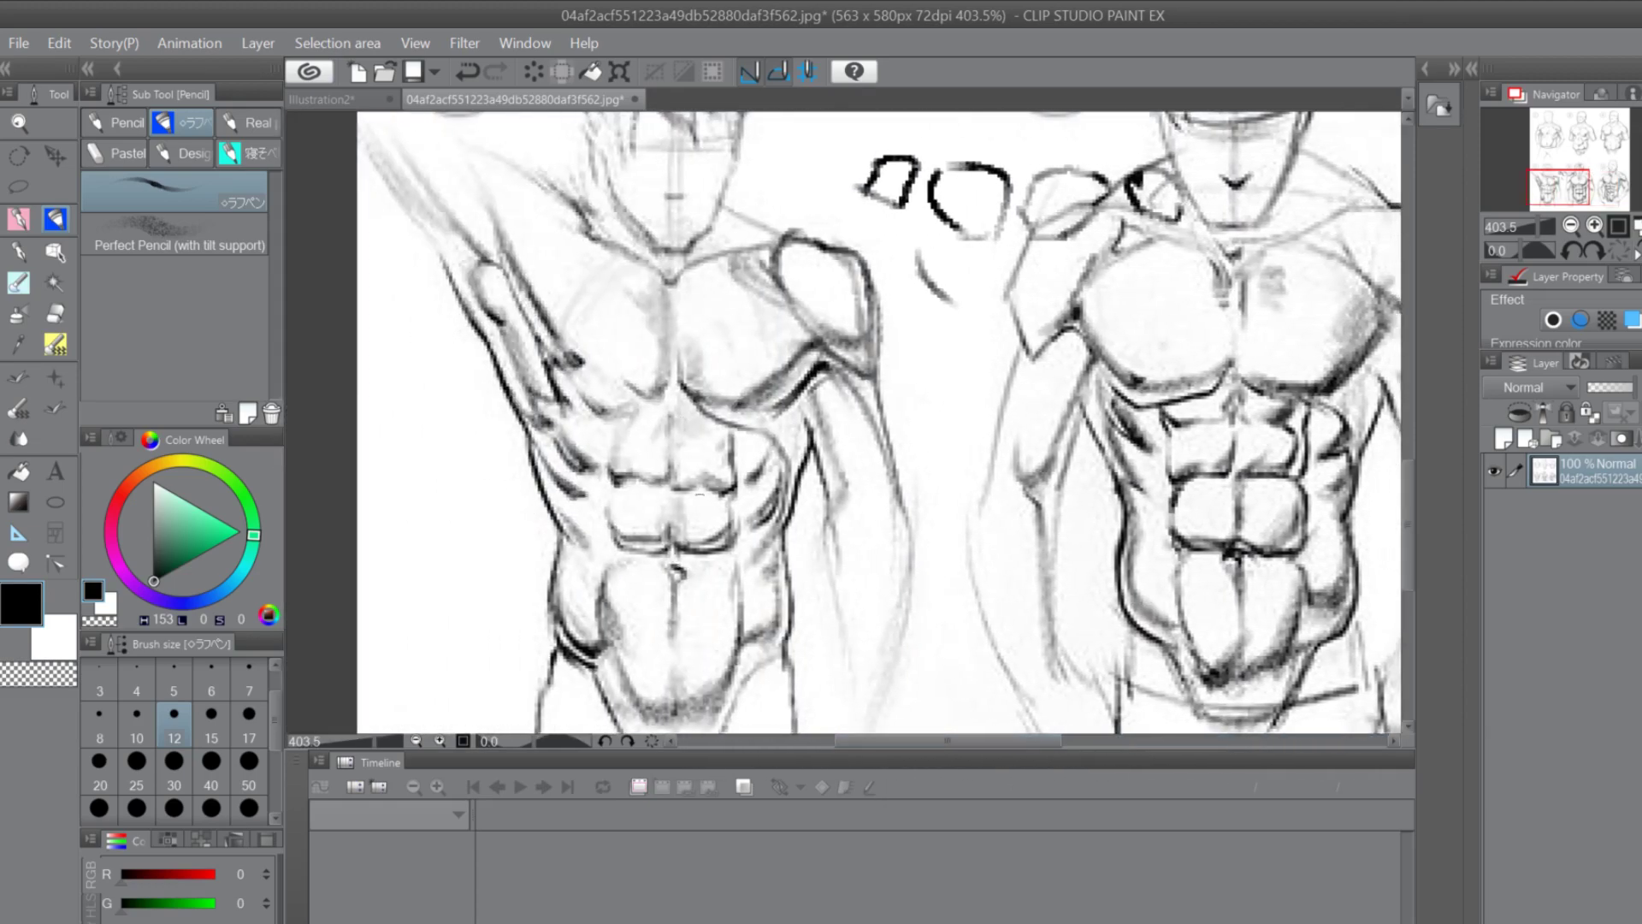
drag(941, 744, 1031, 740)
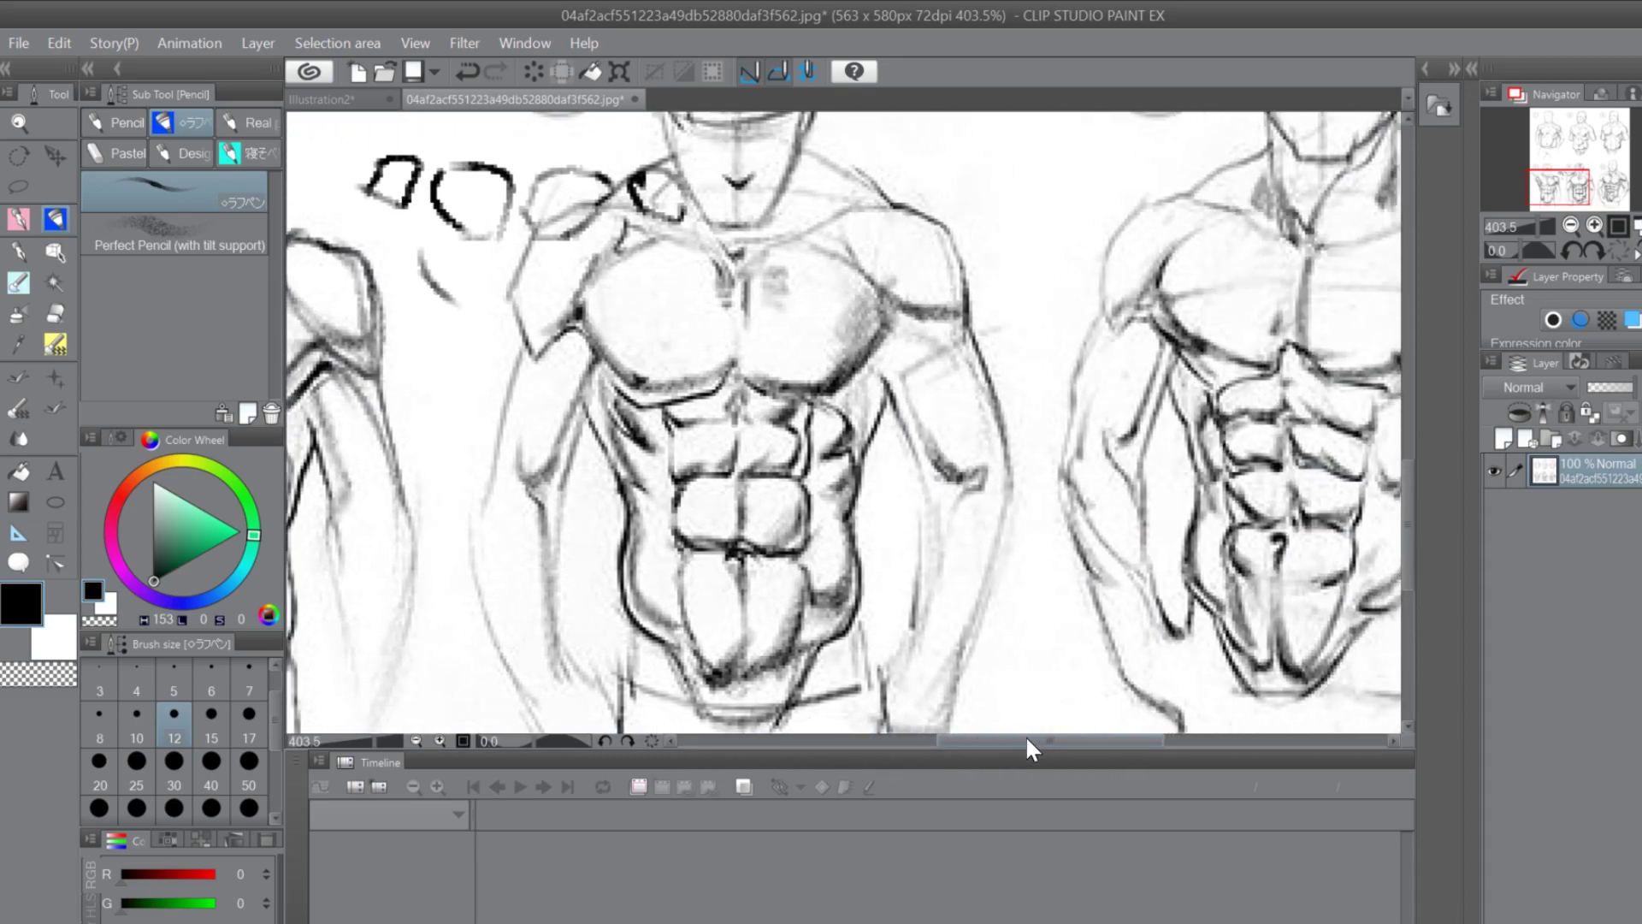
scroll(1101, 710, right, 5)
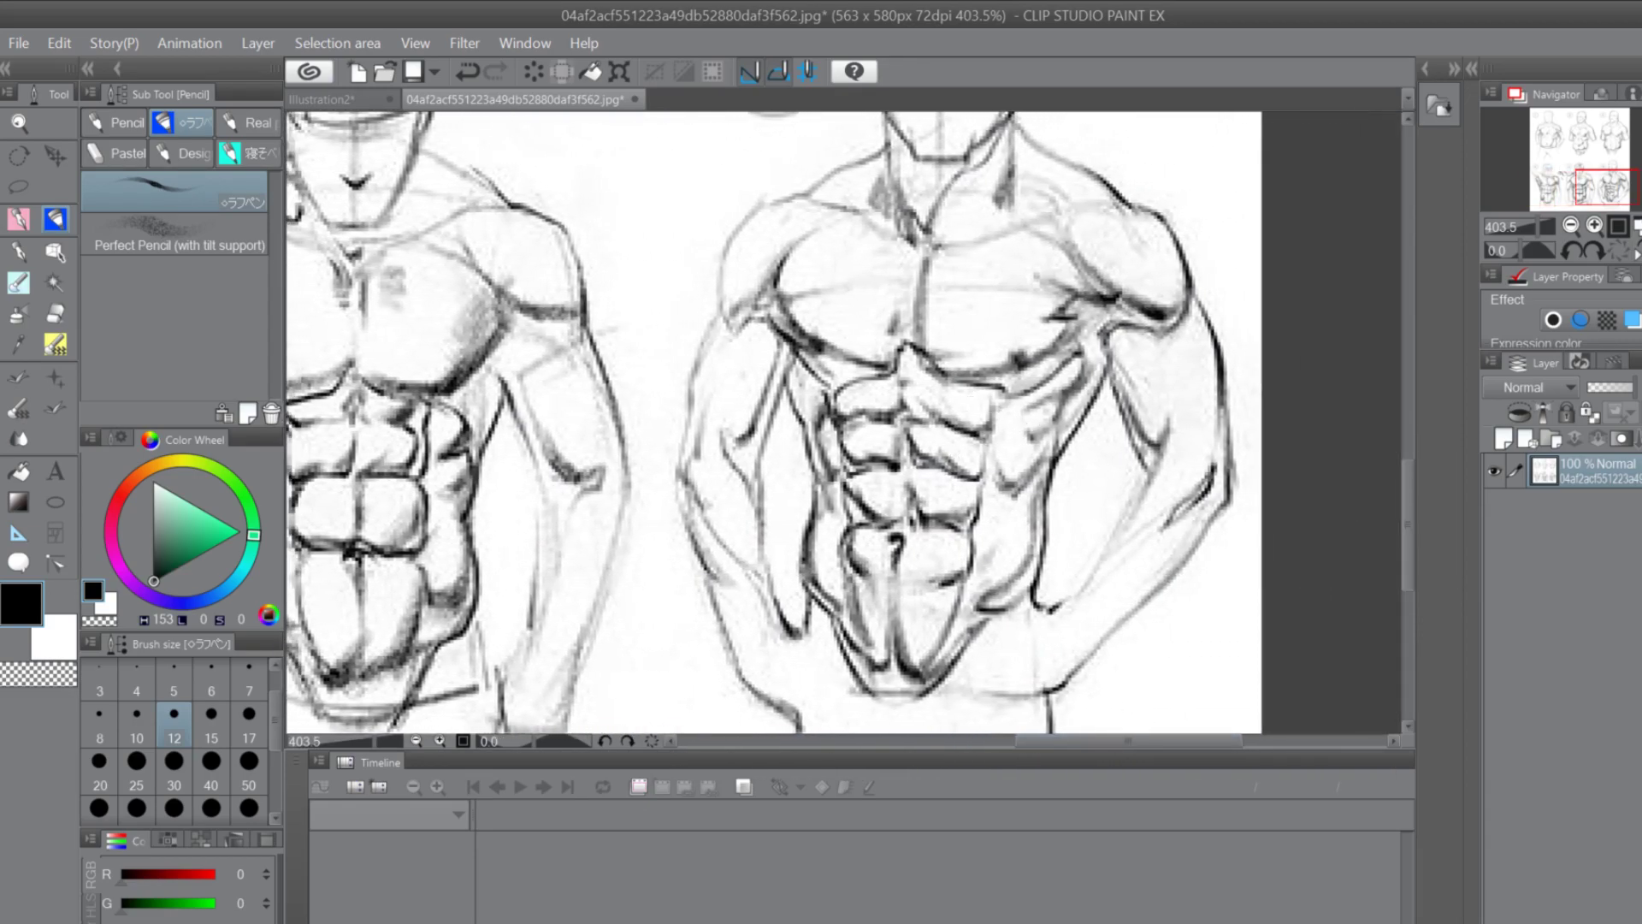
drag(1408, 513, 1409, 286)
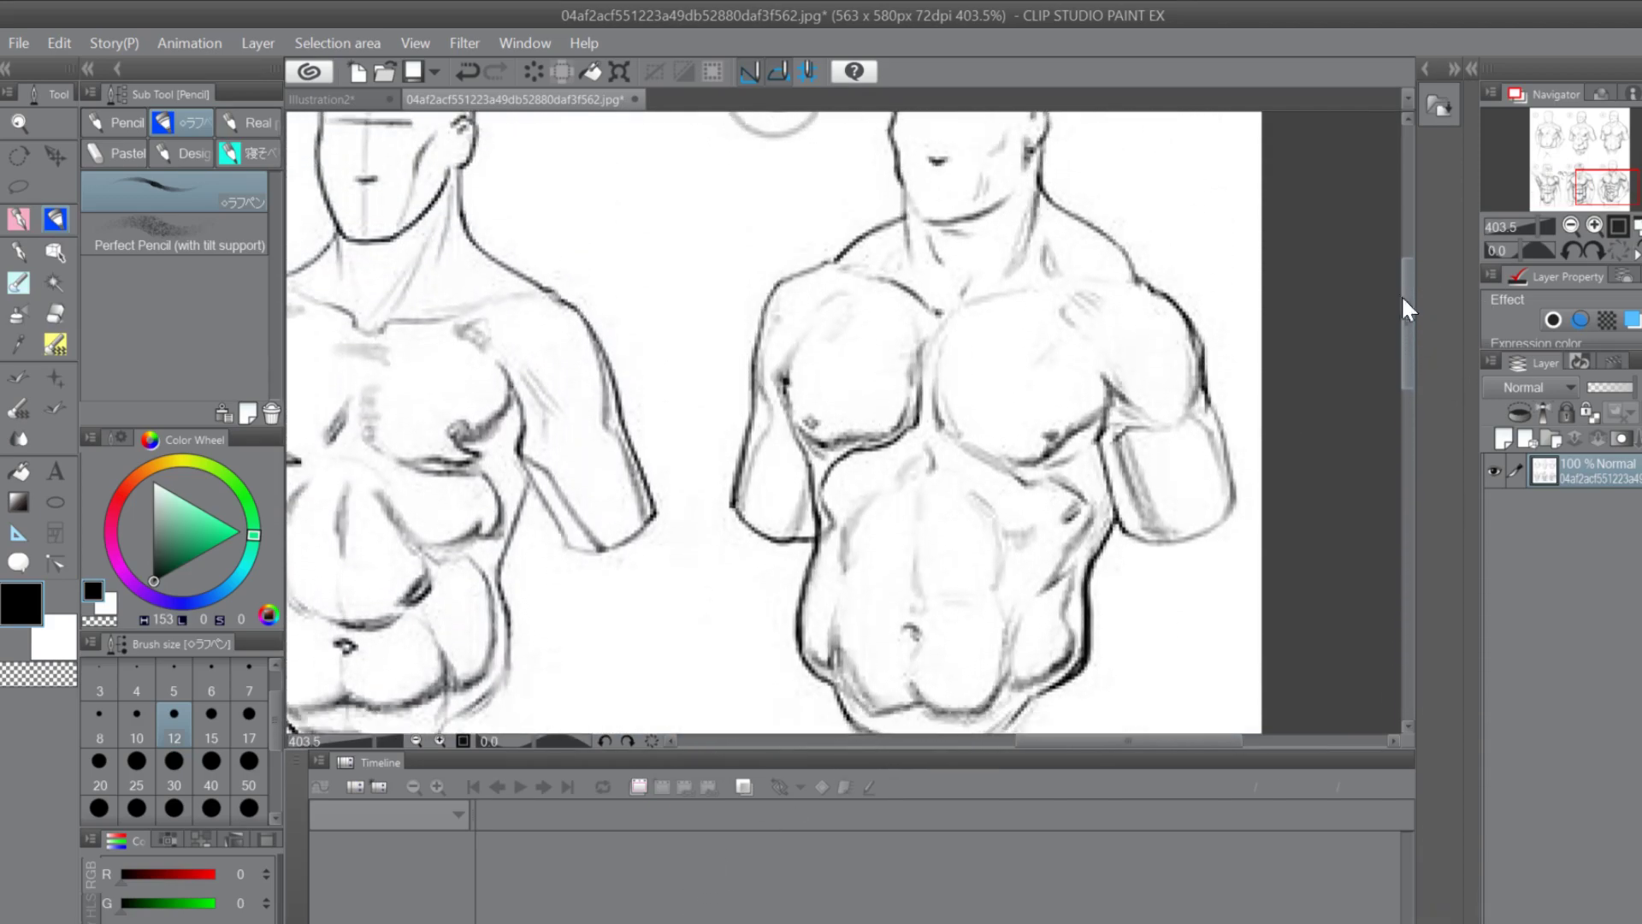
mouse_move(1105, 735)
mouse_down()
mouse_move(985, 782)
mouse_move(1058, 761)
mouse_move(983, 781)
mouse_move(982, 736)
mouse_up()
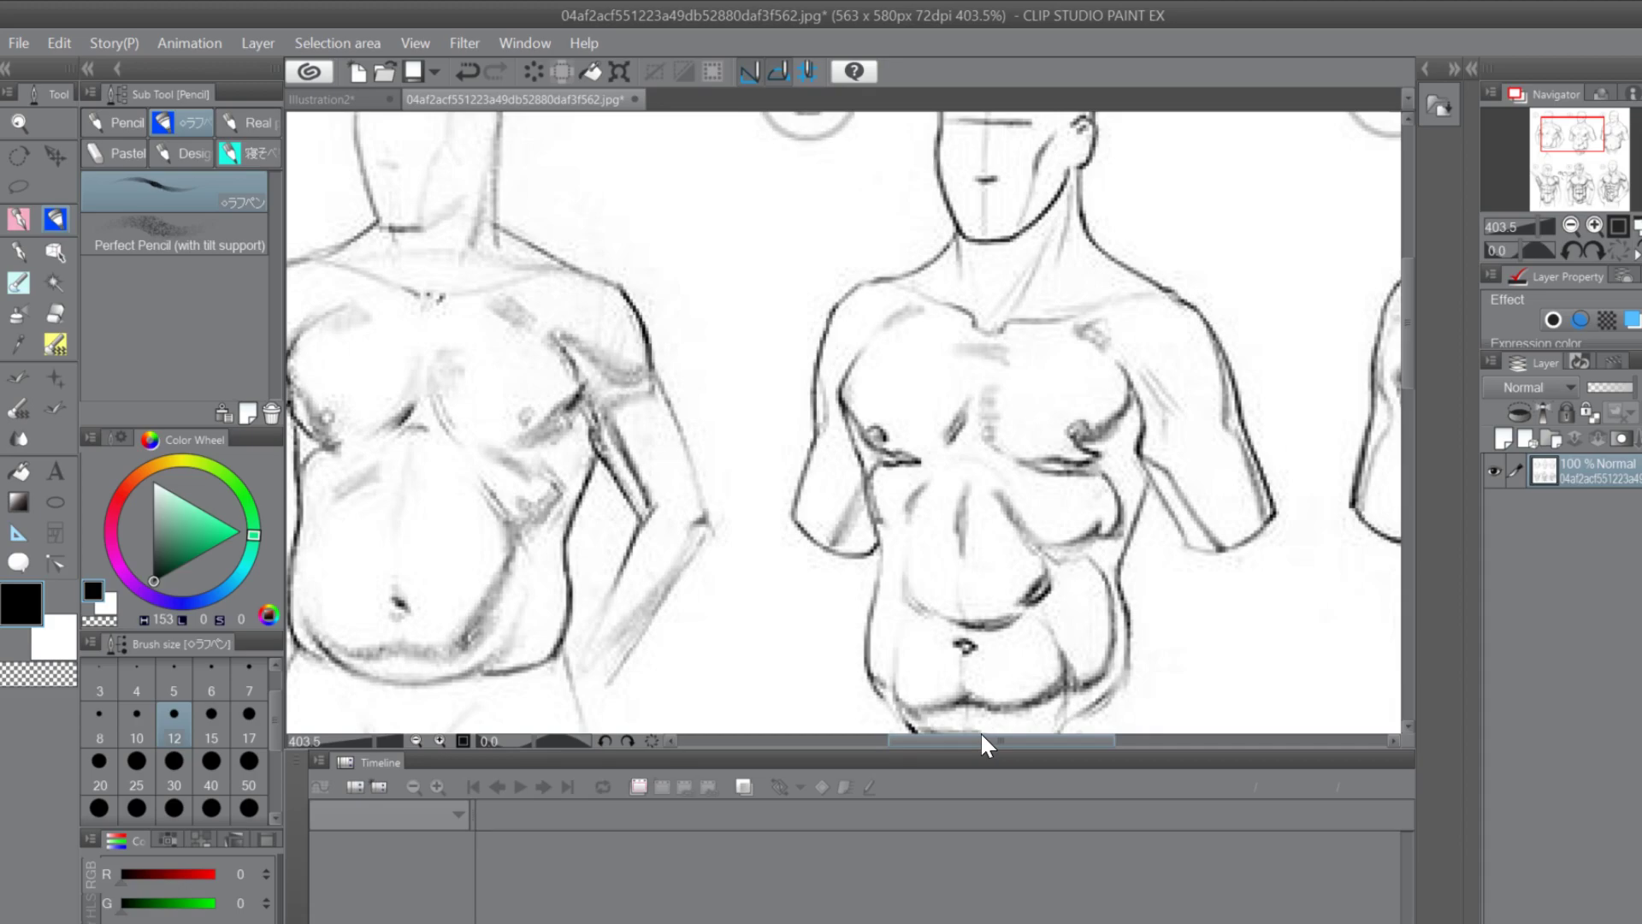
Return to the blank Illustration2 canvas with the rough pencil active
key(ctrl+Tab)
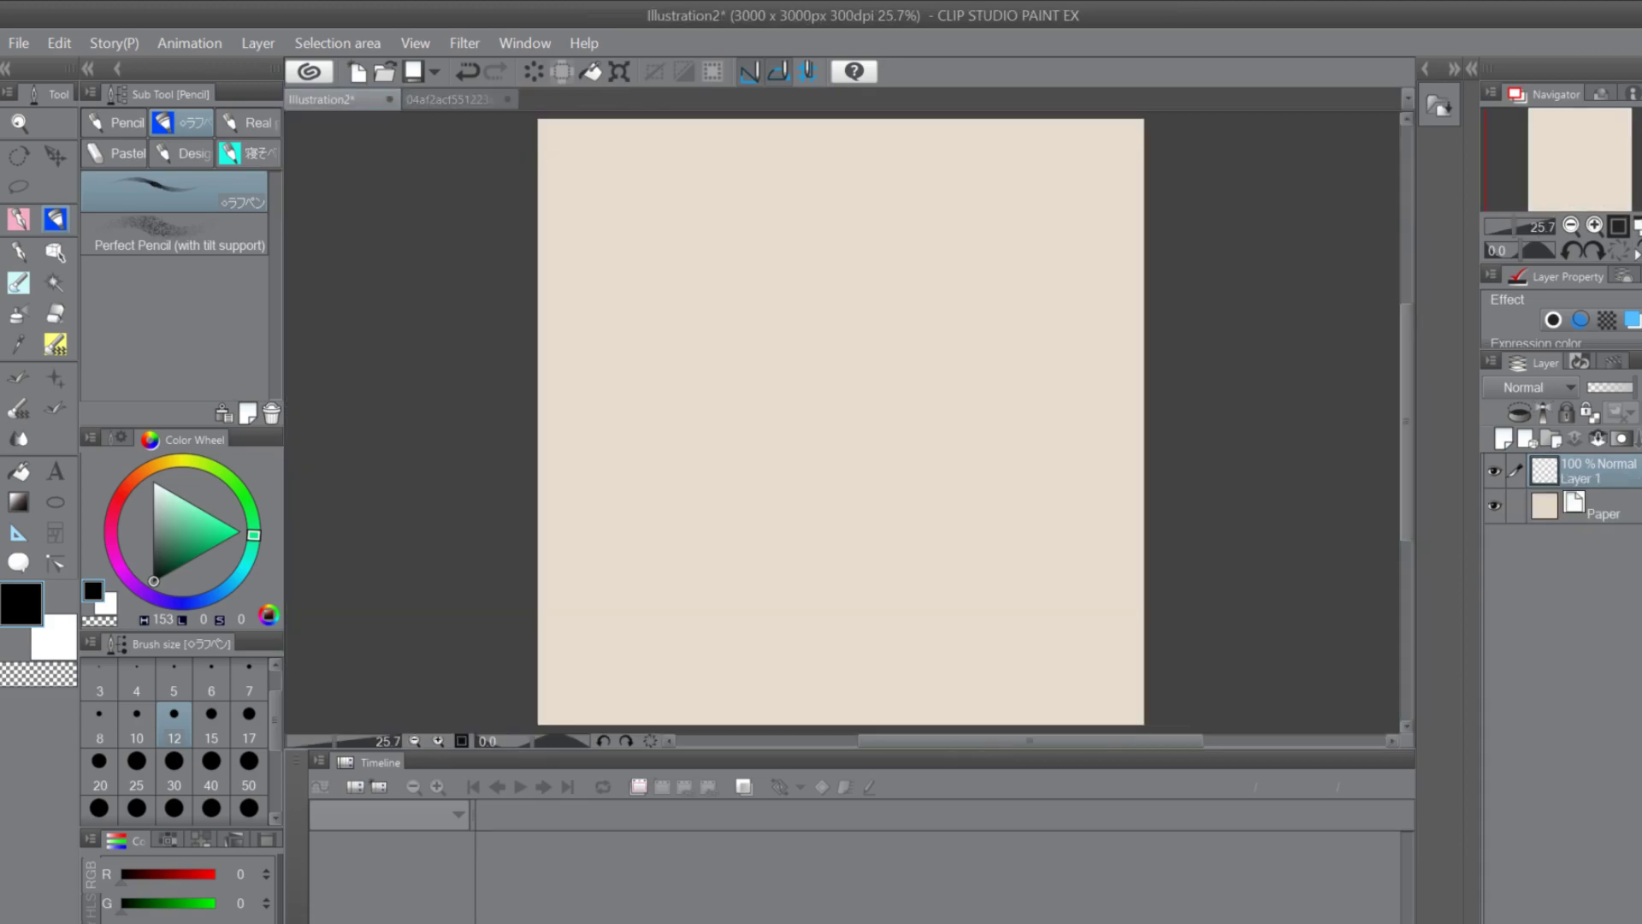
click(19, 122)
click(898, 205)
mouse_move(1401, 340)
mouse_down()
mouse_move(1401, 309)
mouse_move(1401, 327)
mouse_up()
click(53, 217)
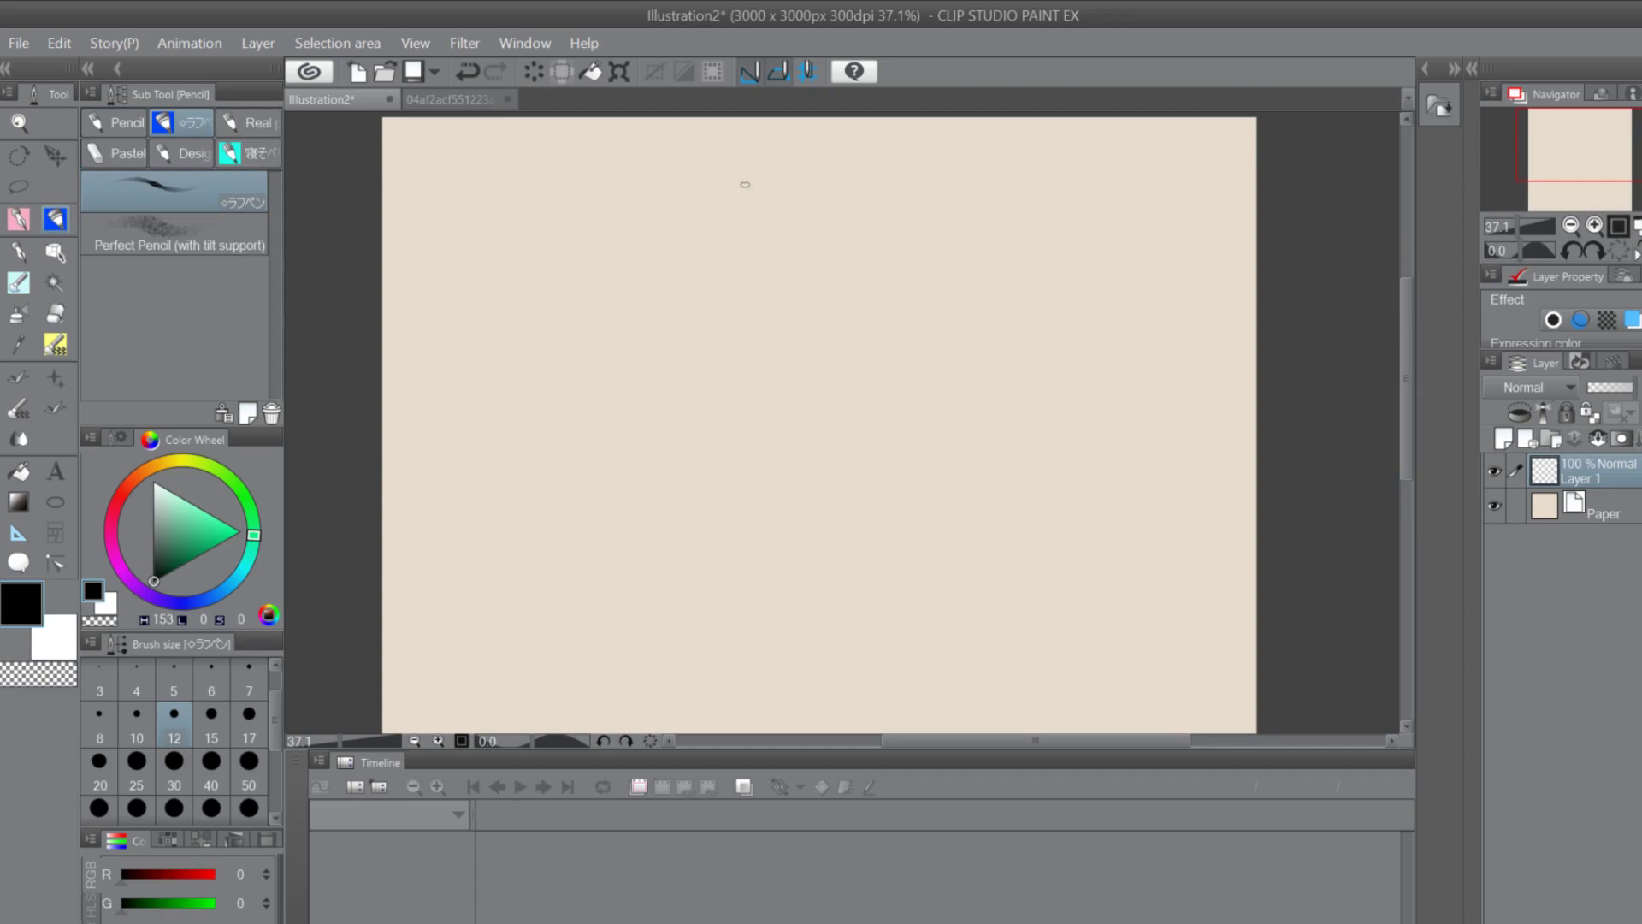
Sketch a tilted oval head near the top of the canvas with a vertical centre line and a curved eye line
mouse_move(881, 154)
mouse_down()
mouse_move(881, 368)
mouse_move(950, 256)
mouse_move(855, 147)
mouse_move(898, 158)
mouse_move(814, 213)
mouse_up()
drag(823, 133, 806, 393)
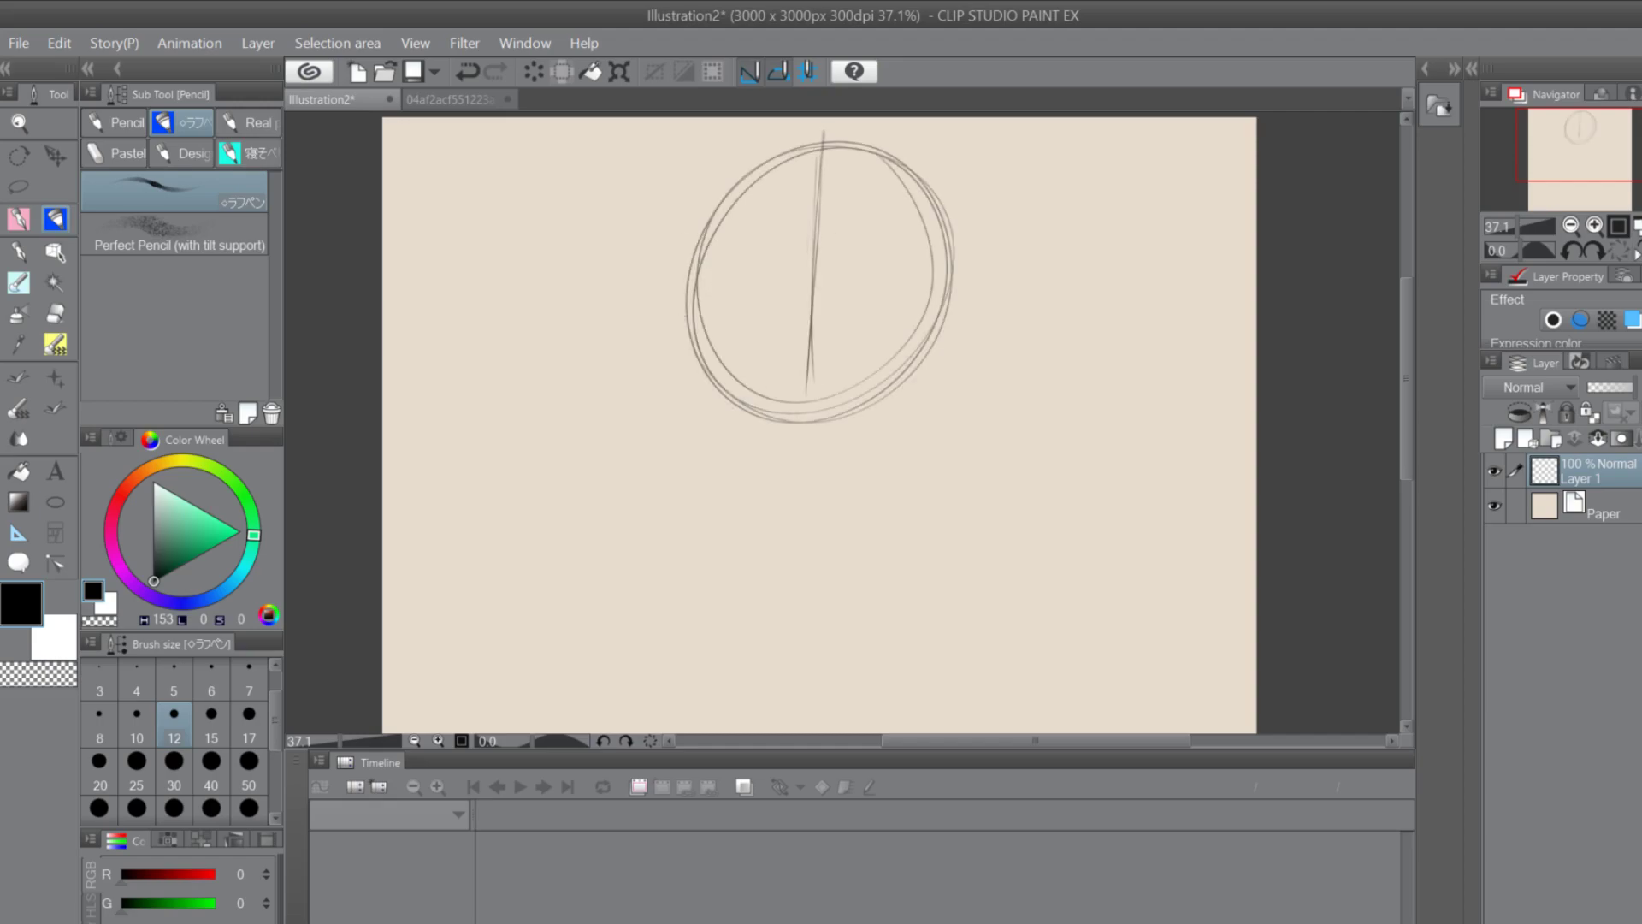
mouse_move(706, 275)
mouse_down()
mouse_move(868, 260)
mouse_move(965, 289)
mouse_up()
drag(809, 299, 800, 432)
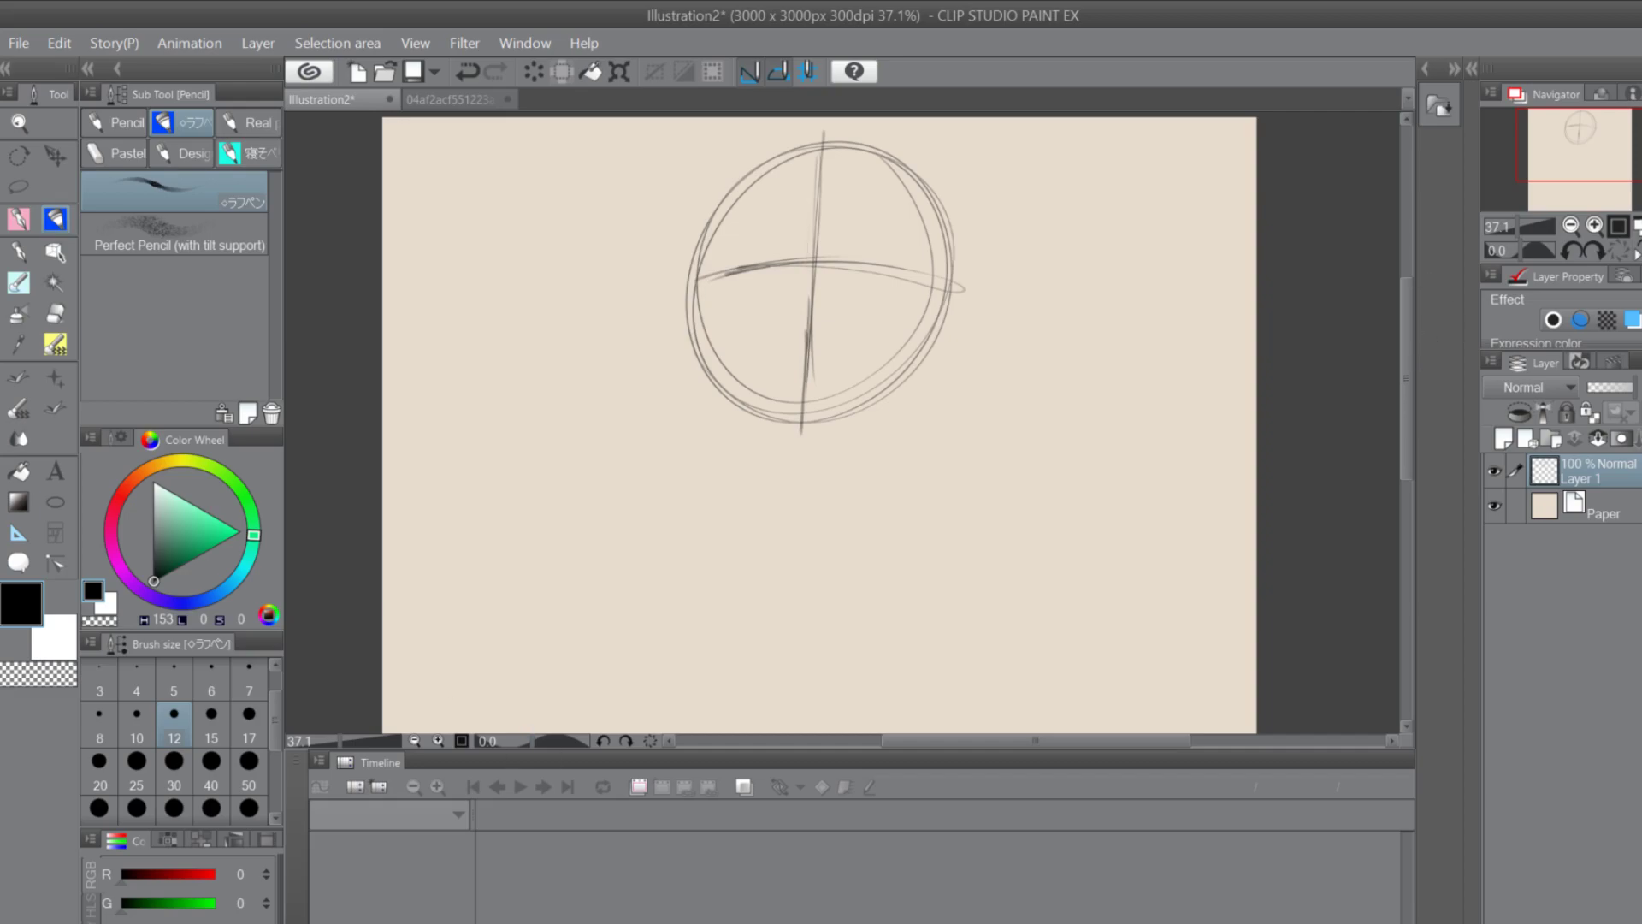
Draw the neck sides, the V-shaped front neck muscles and the sloping trapezius lines below the head
scroll(332, 738, down, 3)
scroll(331, 738, up, 2)
drag(734, 398, 740, 479)
mouse_move(906, 373)
mouse_down()
mouse_move(903, 451)
mouse_move(827, 527)
mouse_up()
drag(788, 452, 811, 521)
drag(715, 426, 600, 496)
drag(932, 416, 1039, 508)
drag(684, 449, 599, 496)
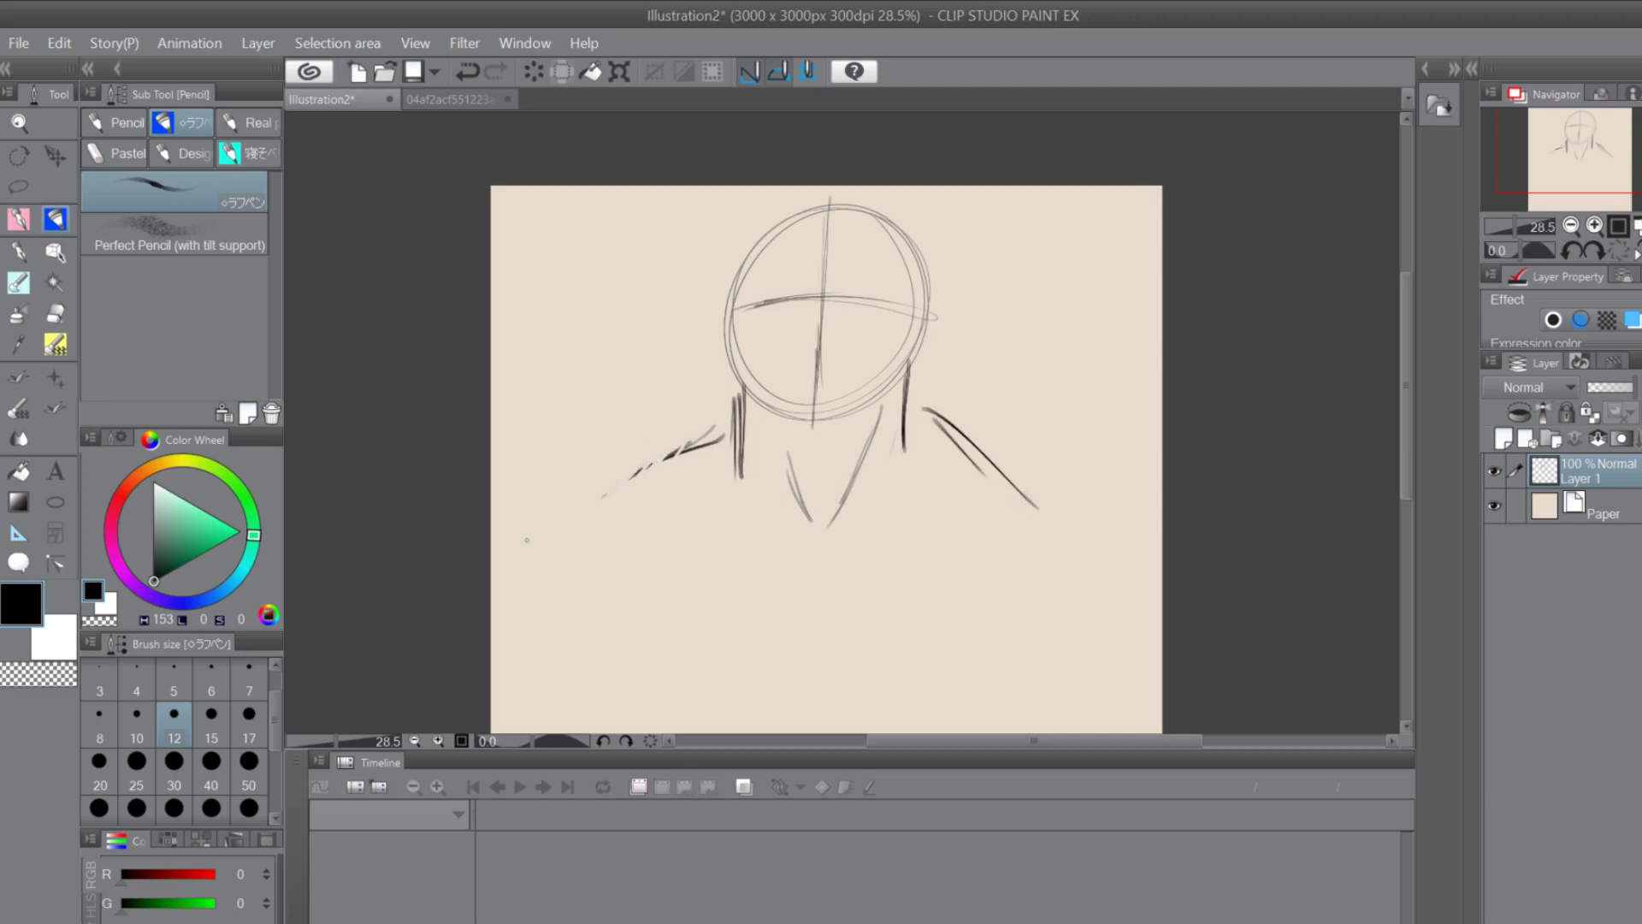
Erase both trapezius lines and redraw them as bolder slopes from the neck to the shoulders
click(55, 343)
click(54, 313)
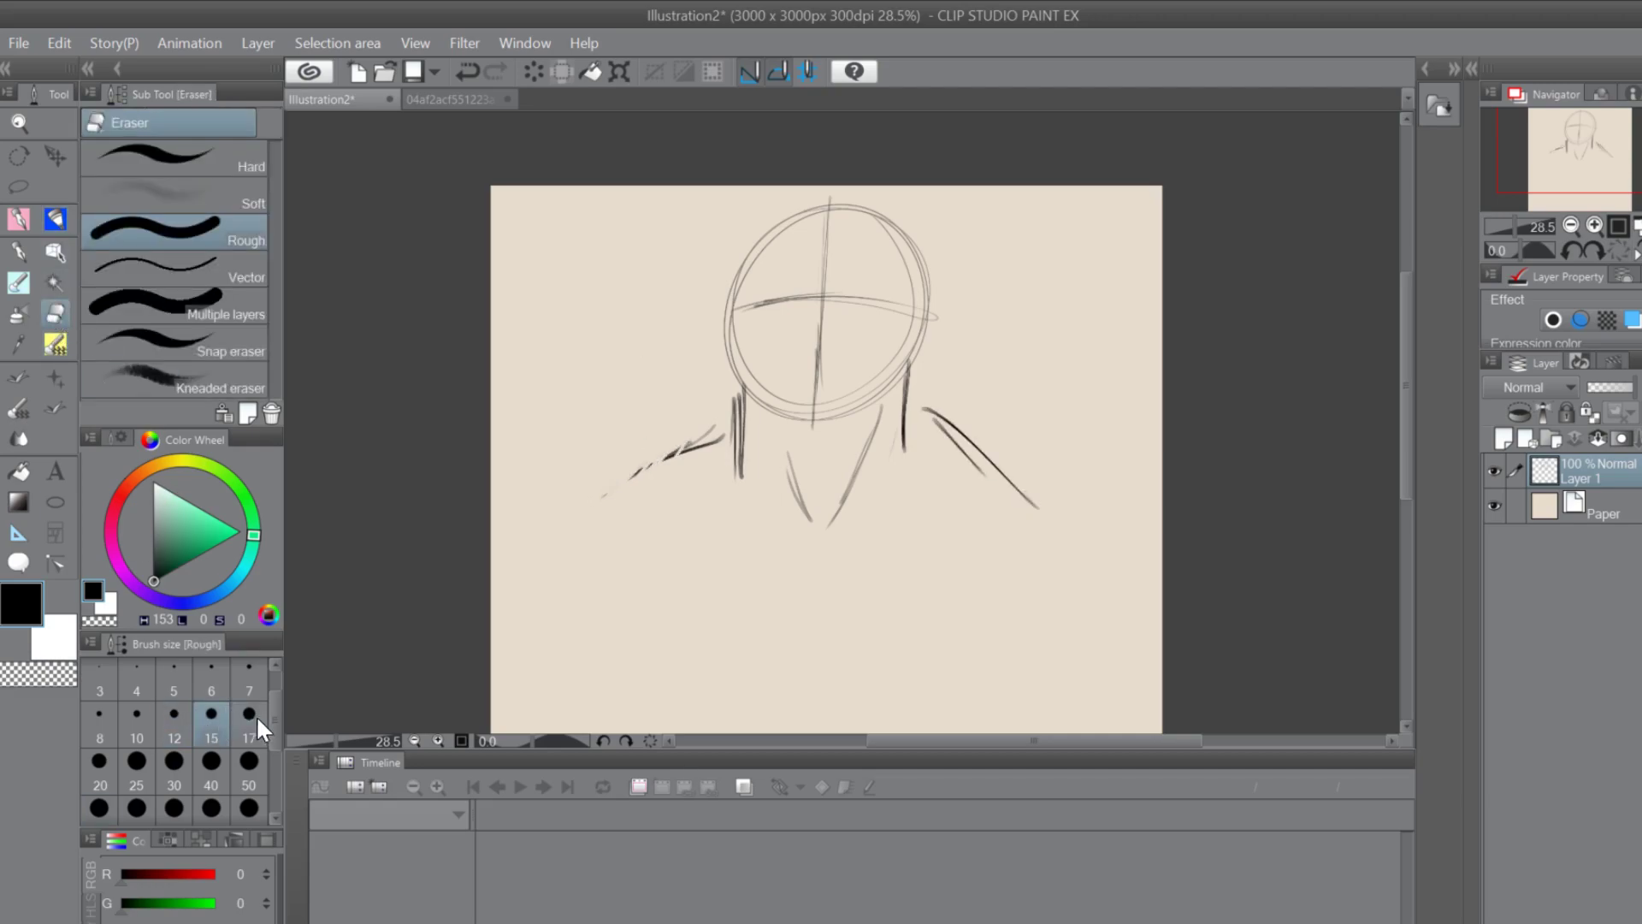
scroll(257, 735, down, 2)
drag(653, 454, 723, 428)
drag(1037, 494, 921, 409)
click(55, 219)
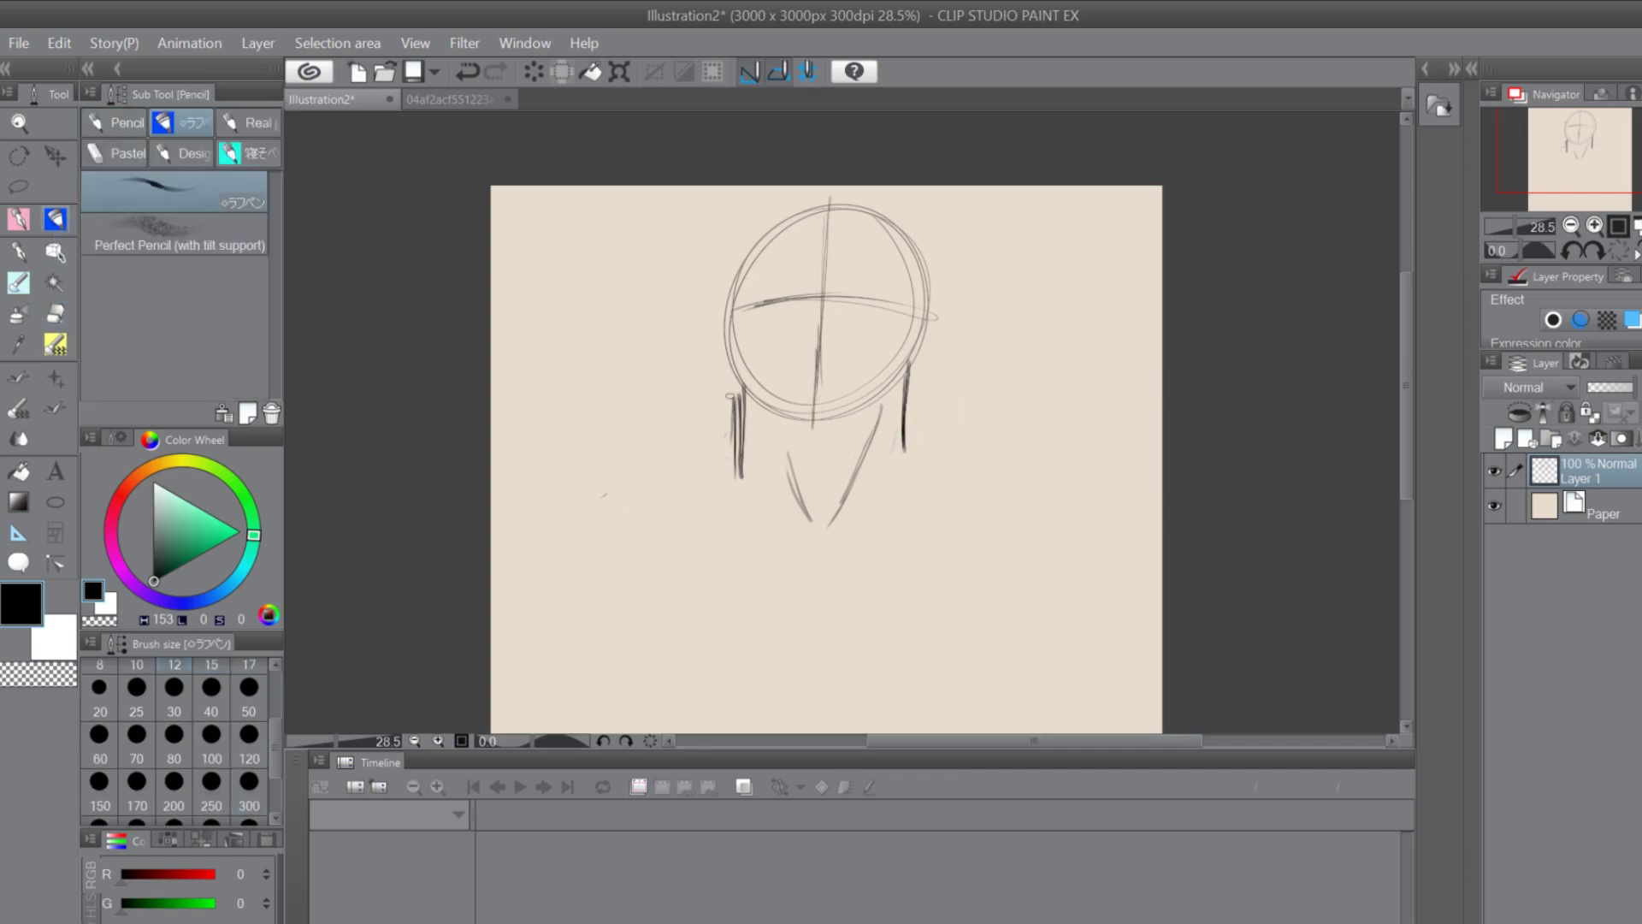
drag(726, 411, 618, 475)
drag(931, 403, 1050, 494)
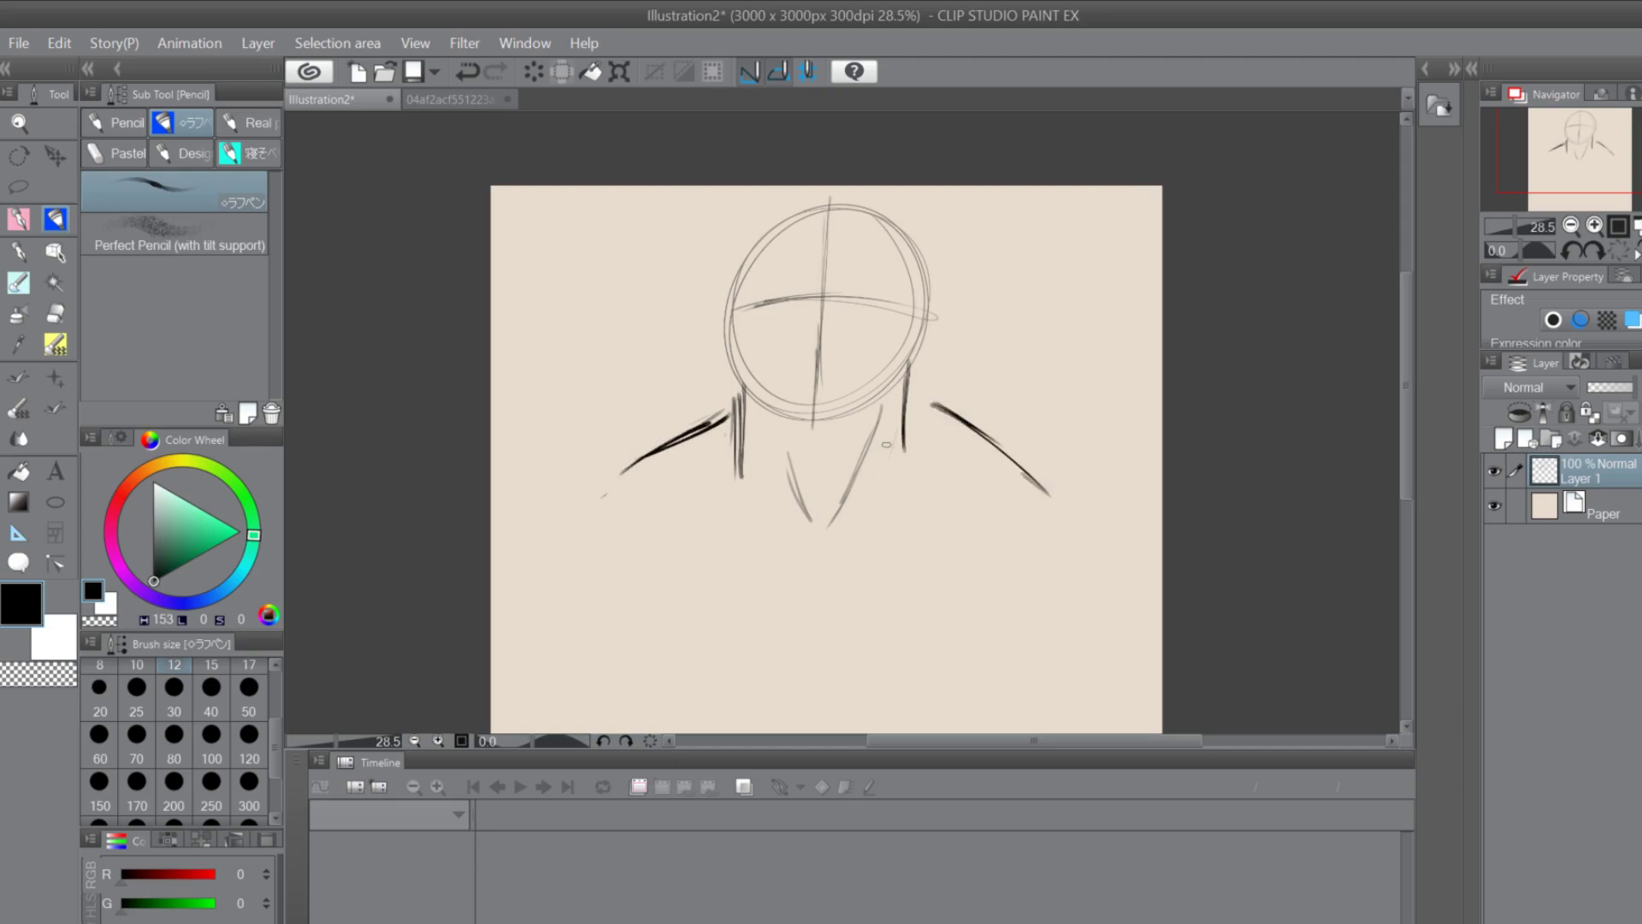
Sketch the collarbones from the pit of the neck outward and the rounded tops of both shoulders
drag(895, 499, 915, 533)
mouse_move(740, 497)
mouse_down()
mouse_move(710, 537)
mouse_move(811, 558)
mouse_up()
drag(812, 565, 952, 539)
drag(907, 545, 1103, 494)
mouse_move(614, 500)
mouse_down()
mouse_move(550, 482)
mouse_move(491, 512)
mouse_up()
drag(1095, 489, 1155, 498)
mouse_move(1154, 498)
mouse_down()
mouse_move(1037, 468)
mouse_move(1112, 485)
mouse_up()
drag(1112, 476, 1144, 522)
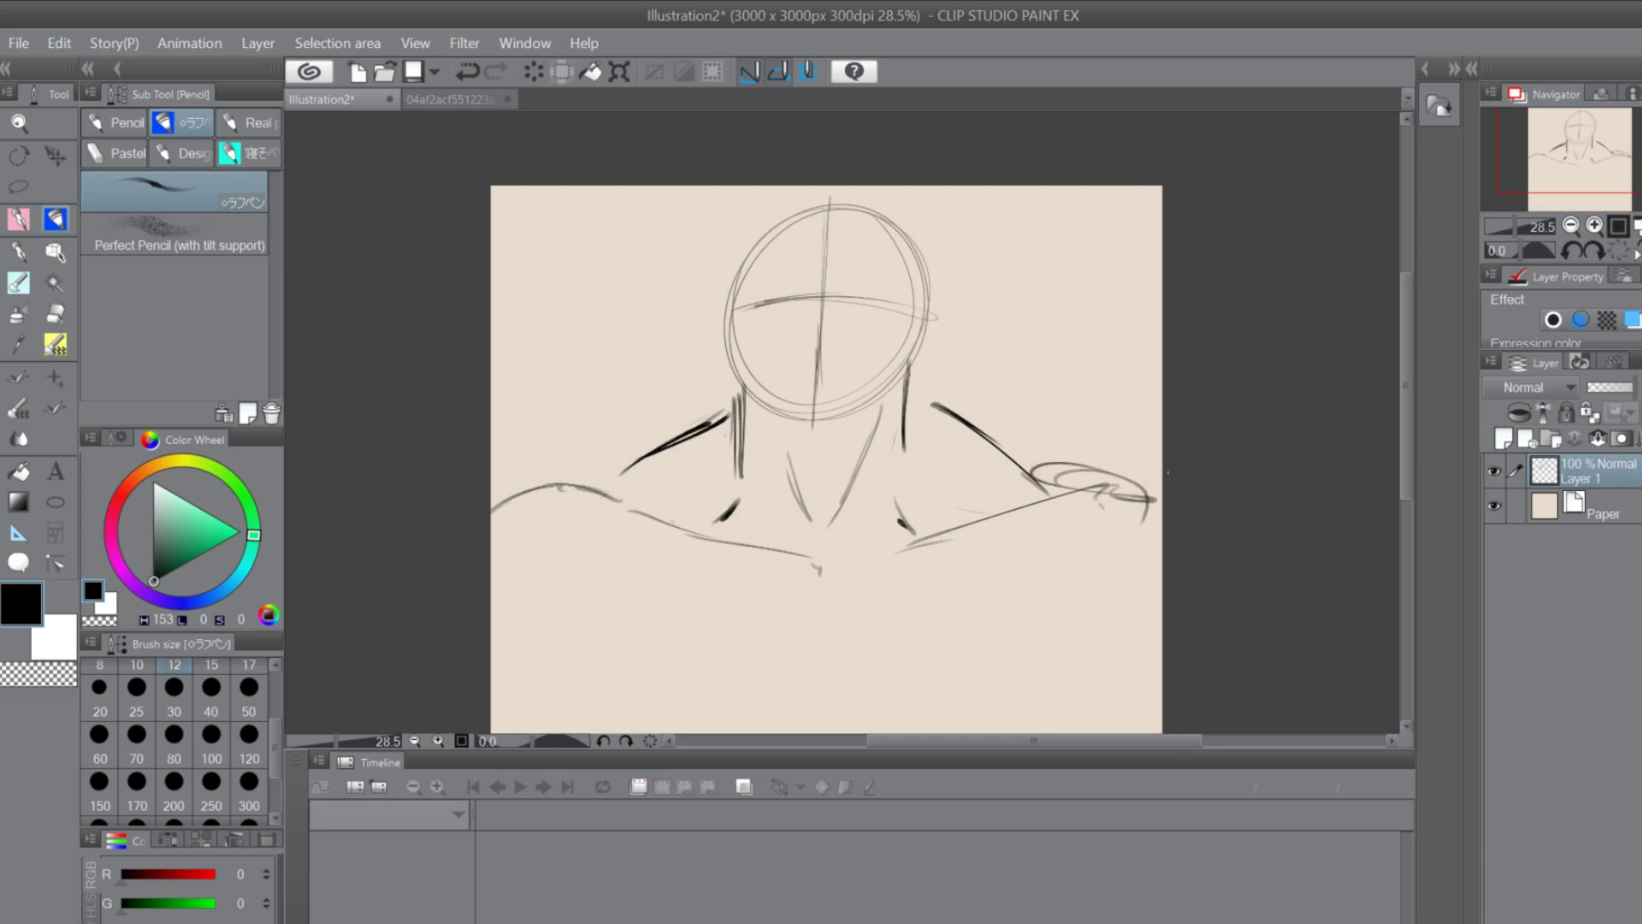
Rough in the sternum line and the outer contours of both pectorals, with hatching where they meet the armpits
scroll(1411, 414, down, 3)
drag(874, 431, 840, 494)
drag(817, 441, 829, 494)
mouse_move(609, 404)
mouse_down()
mouse_move(557, 550)
mouse_move(582, 578)
mouse_up()
drag(603, 574, 634, 596)
drag(796, 571, 737, 633)
drag(873, 510, 881, 633)
drag(1022, 479, 1052, 598)
drag(1041, 438, 1047, 581)
mouse_move(1060, 427)
mouse_down()
mouse_move(1060, 607)
mouse_move(998, 617)
mouse_up()
mouse_move(1060, 412)
mouse_down()
mouse_move(1103, 486)
mouse_move(1084, 547)
mouse_up()
drag(845, 552, 907, 640)
drag(1099, 538, 1003, 621)
drag(1107, 453, 1027, 599)
drag(1081, 546, 1025, 588)
Add the deltoid edge, the lower pectoral curves and the start of the abdominal centre line
drag(666, 353, 618, 413)
drag(1406, 419, 1405, 462)
drag(803, 526, 813, 543)
mouse_move(826, 420)
mouse_down()
mouse_move(814, 508)
mouse_move(741, 543)
mouse_up()
drag(687, 546, 748, 557)
mouse_move(582, 468)
mouse_down()
mouse_move(672, 555)
mouse_move(633, 523)
mouse_move(617, 478)
mouse_move(700, 530)
mouse_up()
mouse_move(1070, 438)
mouse_down()
mouse_move(1022, 501)
mouse_move(1054, 483)
mouse_up()
drag(1096, 381, 1054, 483)
mouse_move(816, 558)
mouse_down()
mouse_move(847, 570)
mouse_move(834, 620)
mouse_up()
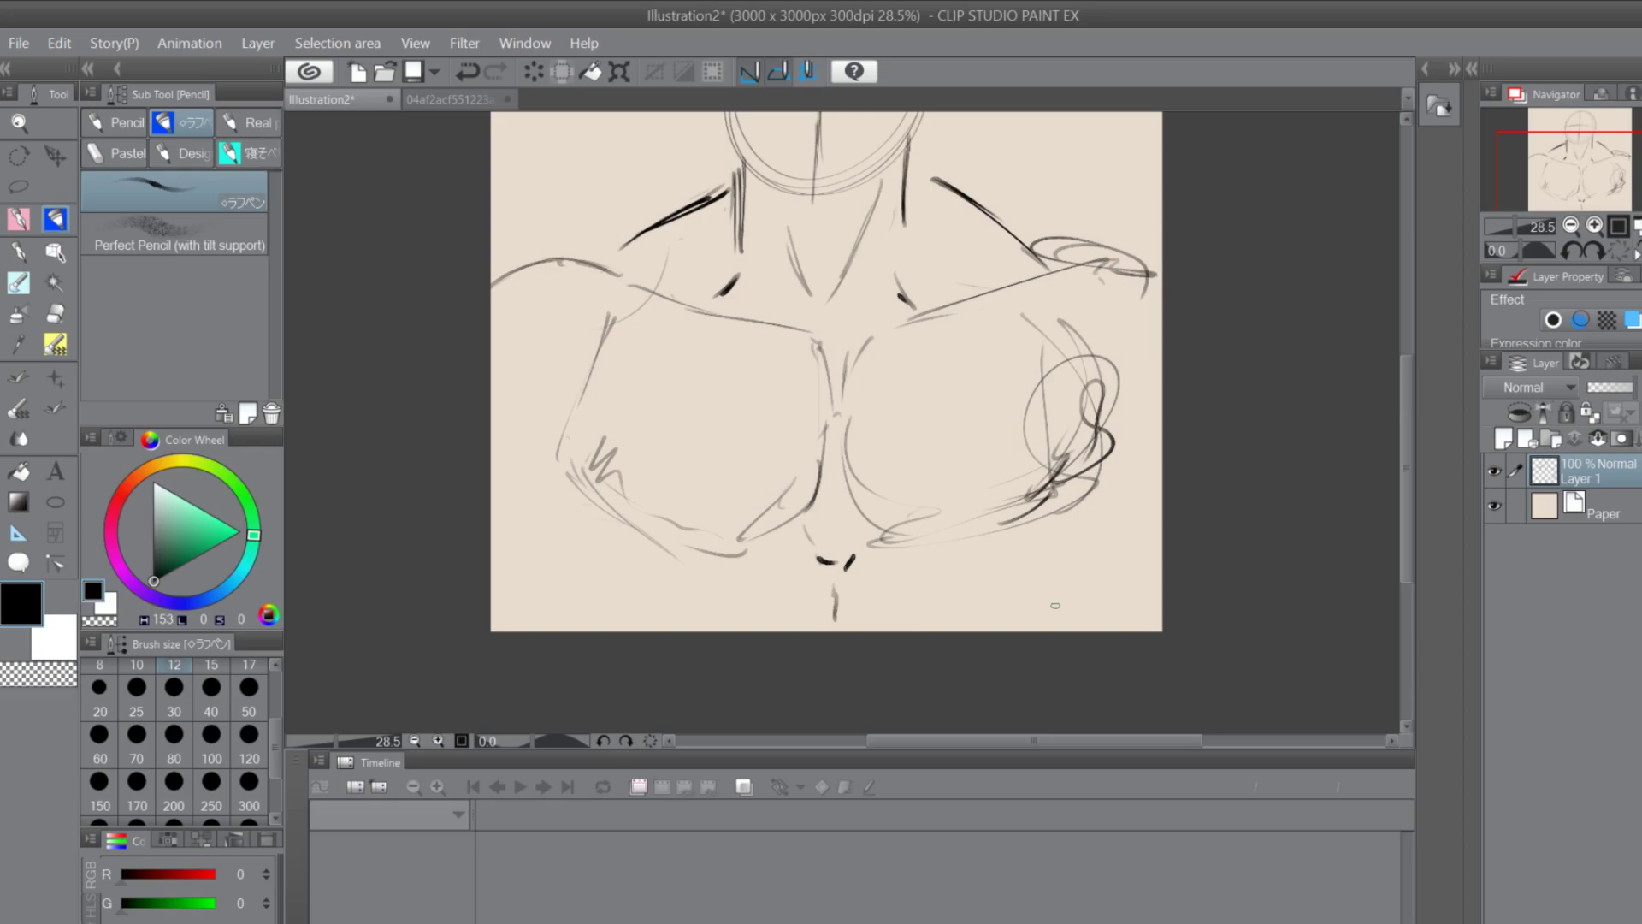
Erase the whole head and chest sketch from Layer 1
mouse_move(1409, 383)
mouse_down()
mouse_move(1404, 324)
mouse_move(1403, 351)
mouse_up()
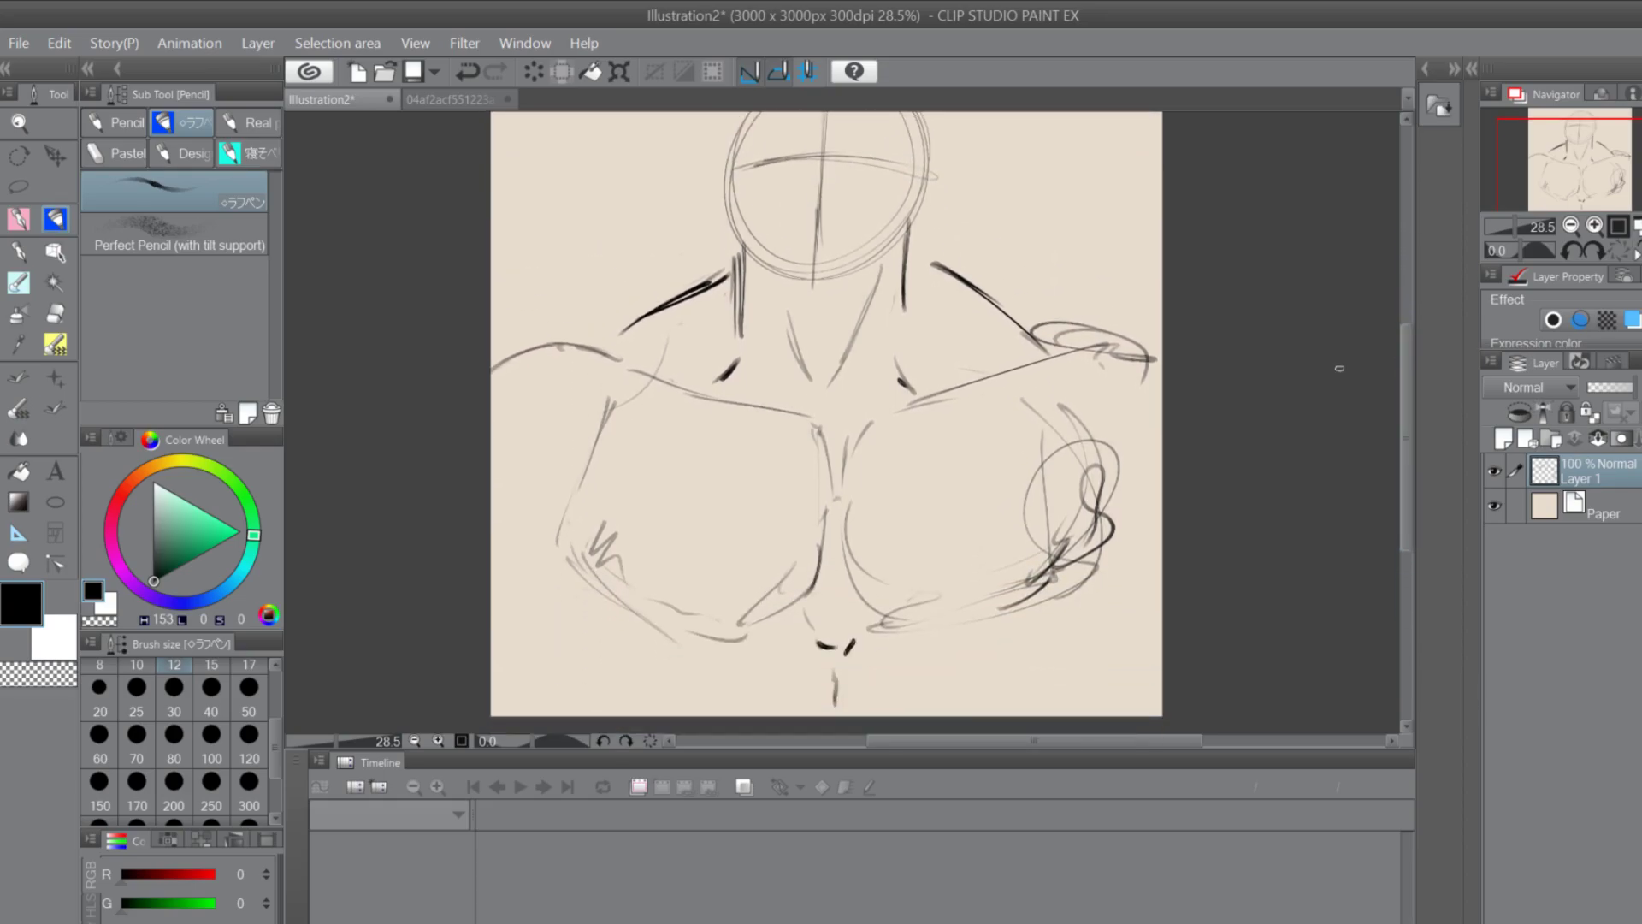
mouse_move(1137, 351)
mouse_down()
mouse_move(1069, 478)
mouse_move(932, 394)
mouse_move(864, 282)
mouse_up()
mouse_move(718, 637)
mouse_down()
mouse_move(667, 295)
mouse_move(740, 145)
mouse_move(990, 172)
mouse_move(852, 236)
mouse_up()
drag(500, 363, 520, 503)
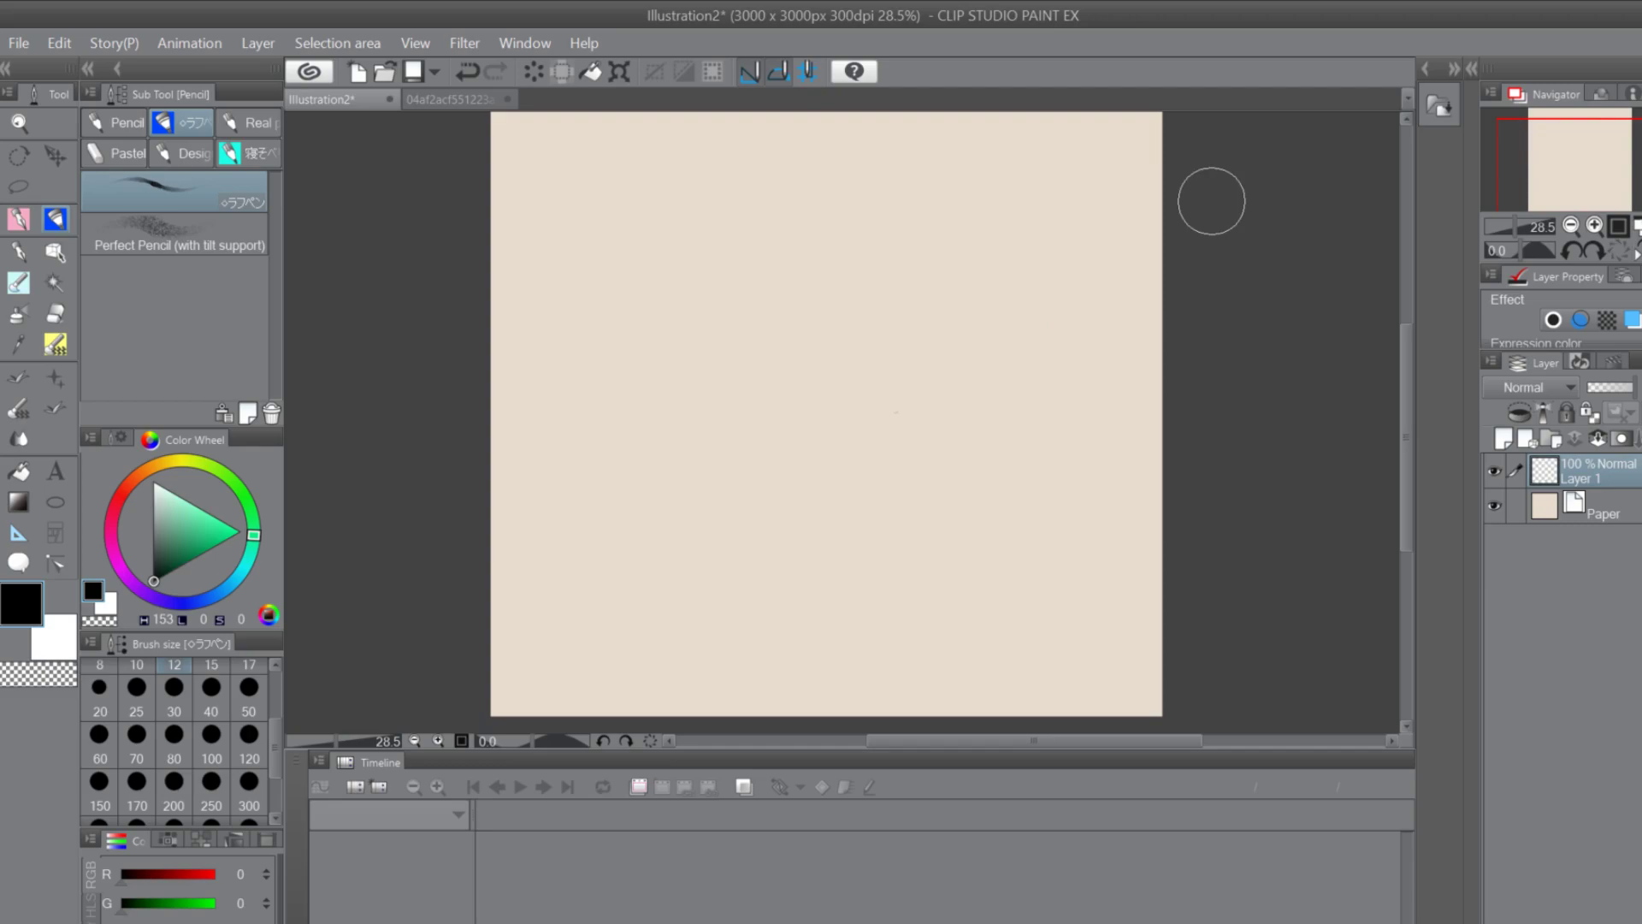
drag(1403, 342, 1408, 311)
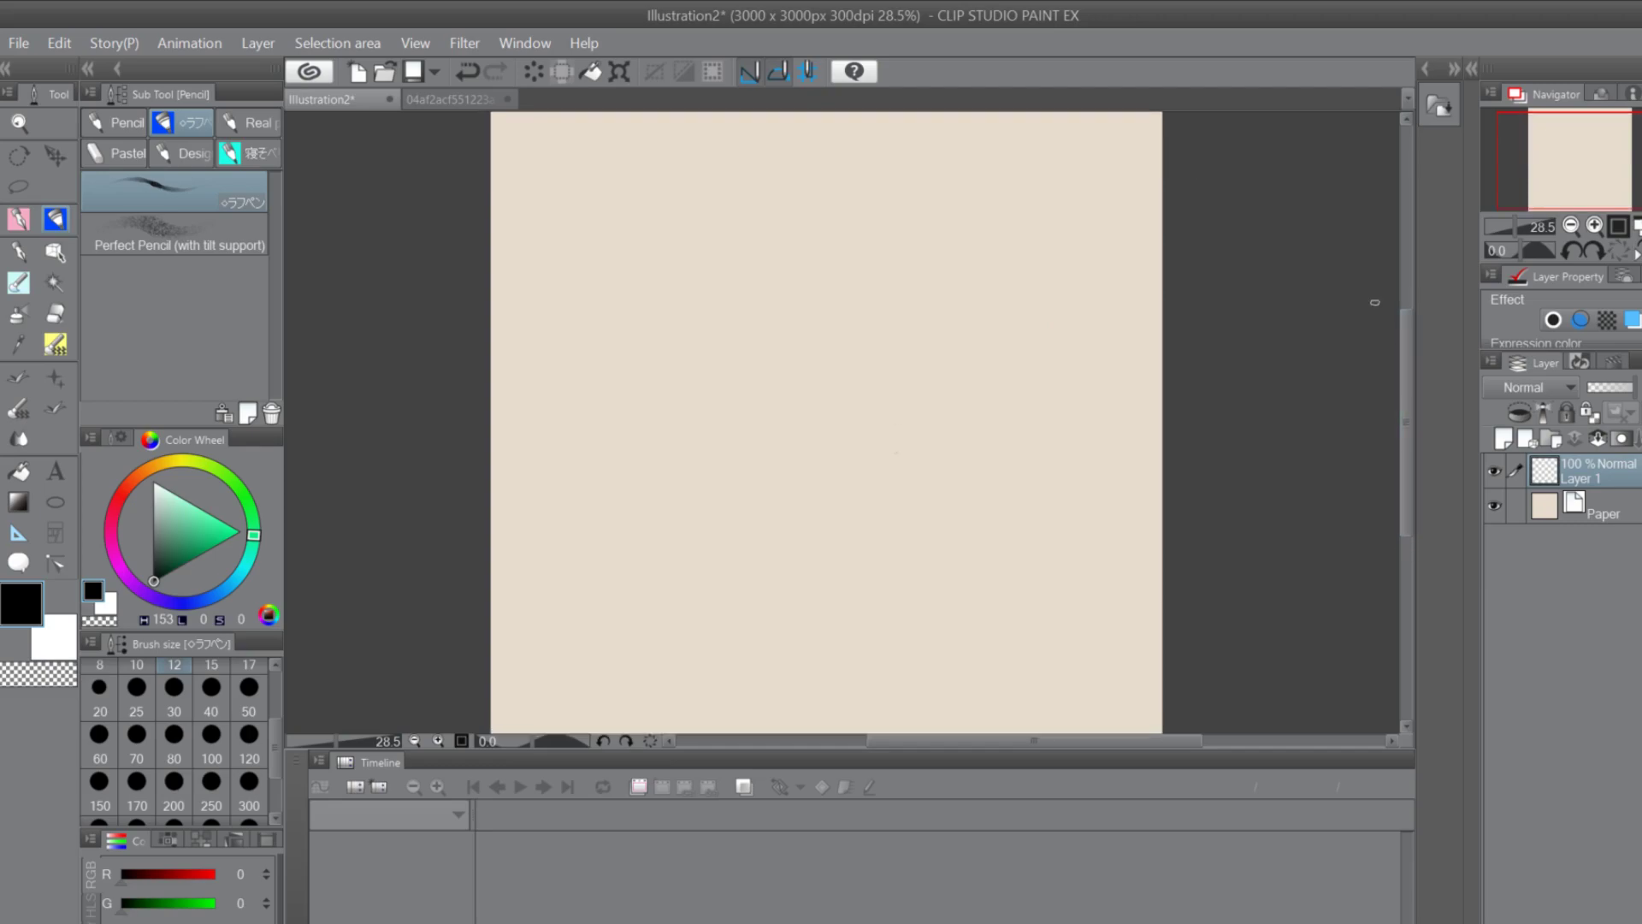
mouse_move(872, 214)
mouse_down()
mouse_move(735, 359)
mouse_move(928, 282)
mouse_move(909, 206)
mouse_up()
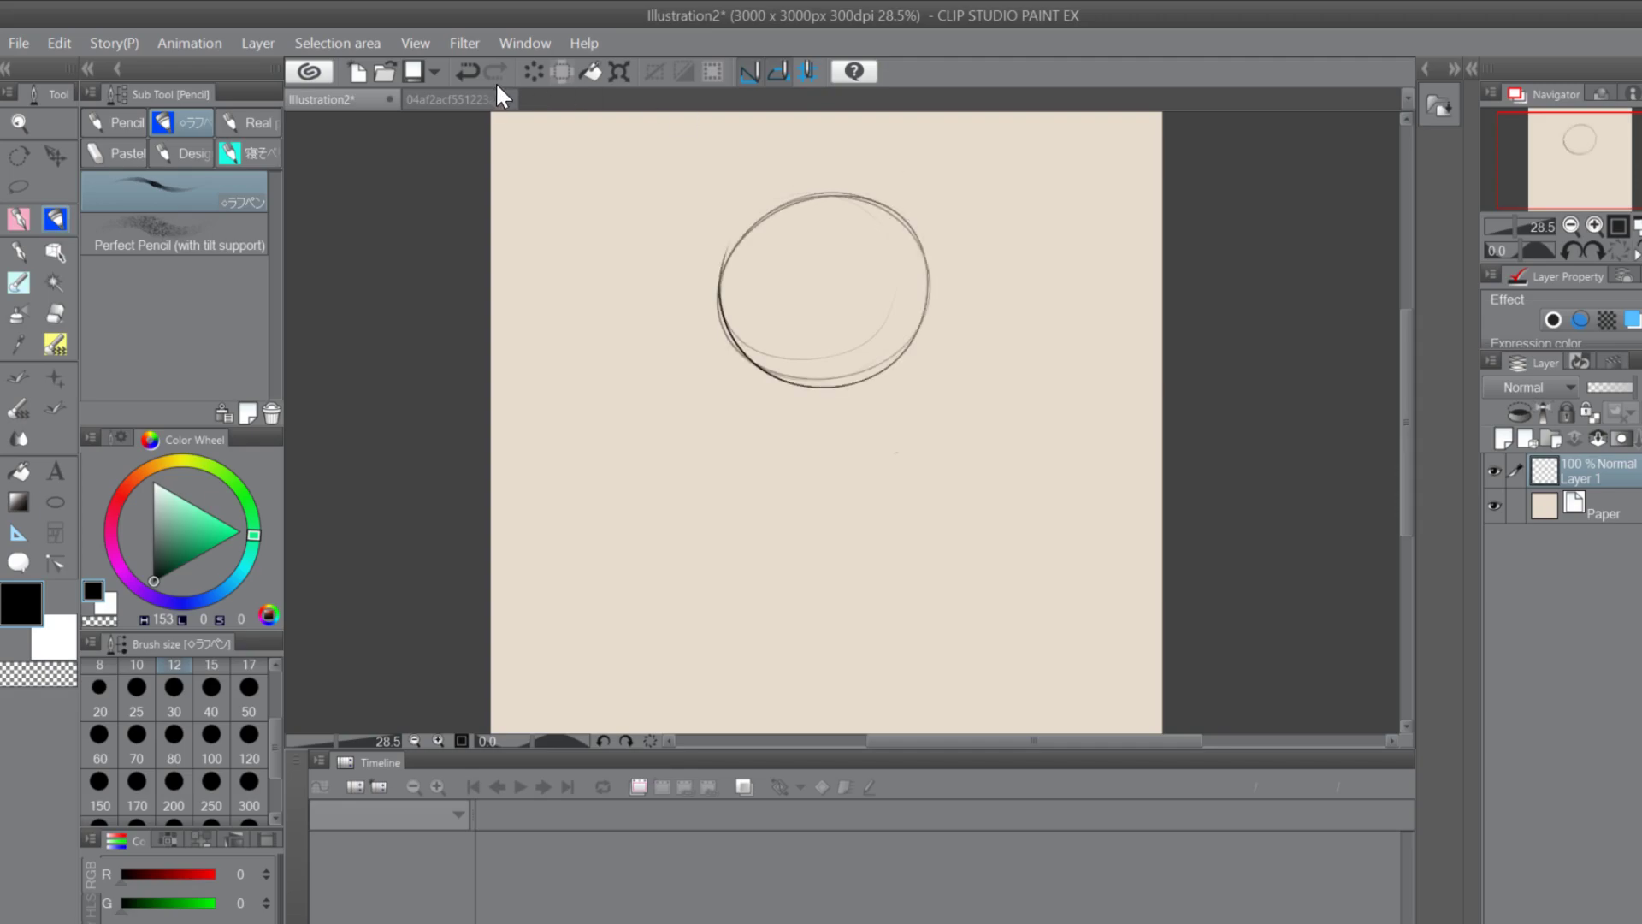
key(ctrl+z)
key(ctrl+z)
click(469, 71)
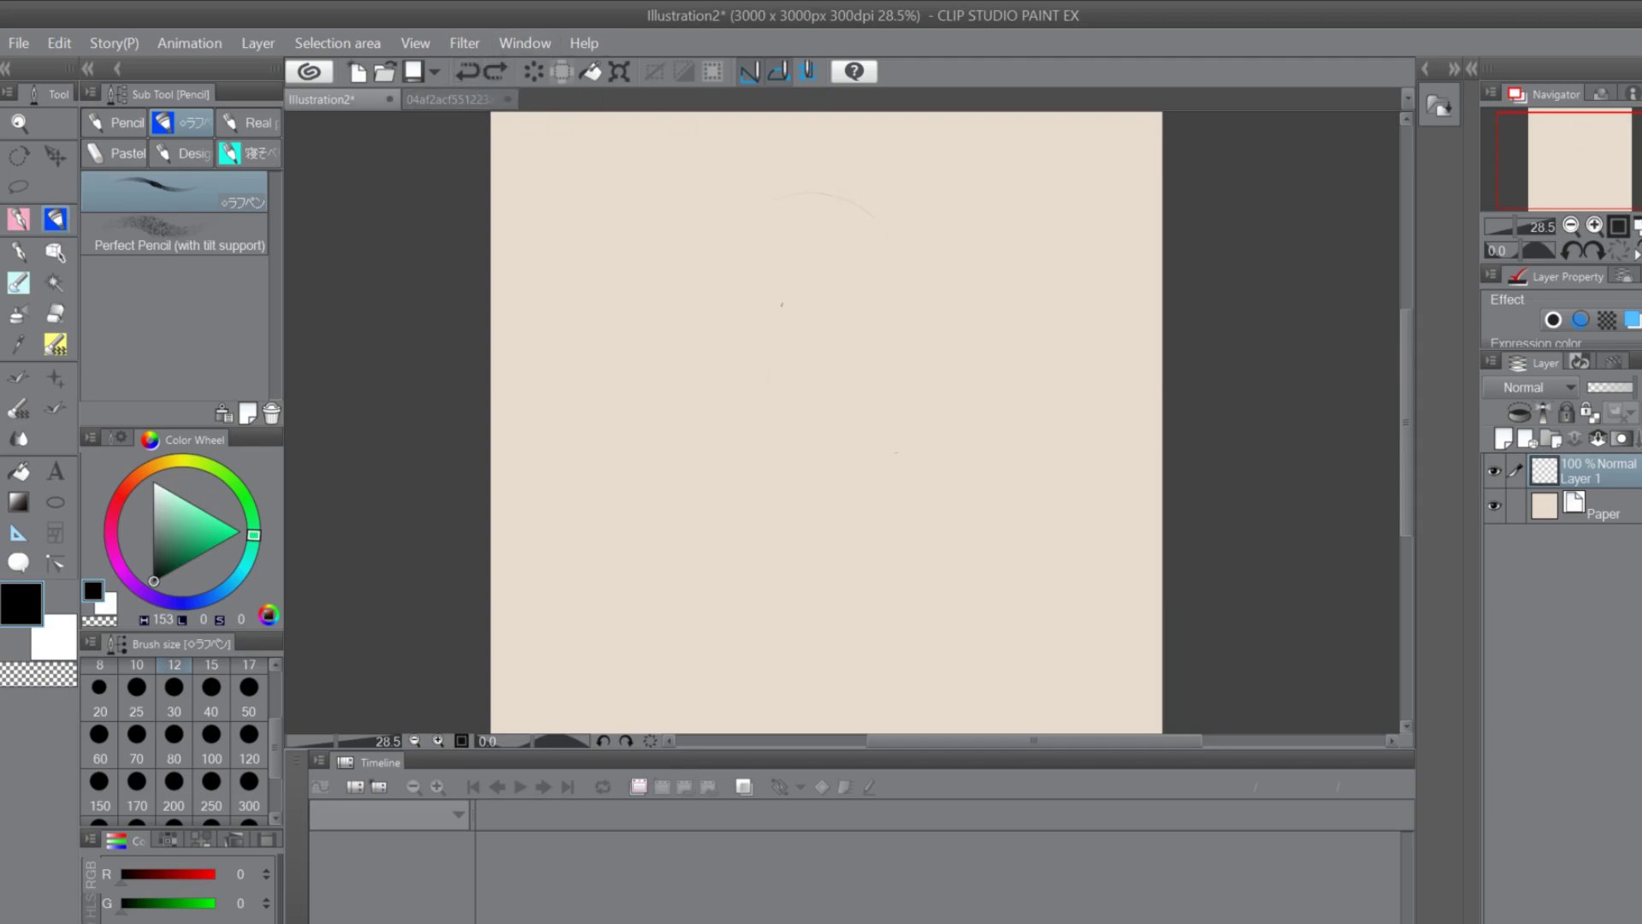
Sketch a round head near the top of the canvas with a vertical centre line and a horizontal eye line
mouse_move(744, 205)
mouse_down()
mouse_move(705, 359)
mouse_move(923, 282)
mouse_move(821, 166)
mouse_move(712, 172)
mouse_move(796, 370)
mouse_move(794, 419)
mouse_up()
drag(807, 165, 797, 349)
mouse_move(684, 284)
mouse_down()
mouse_move(862, 277)
mouse_move(843, 285)
mouse_move(934, 305)
mouse_up()
Draw the neck's centre line with a small circle at the throat pit, plus the vertical lines of both neck sides
mouse_move(1405, 319)
mouse_down()
mouse_move(1399, 372)
mouse_move(1399, 351)
mouse_up()
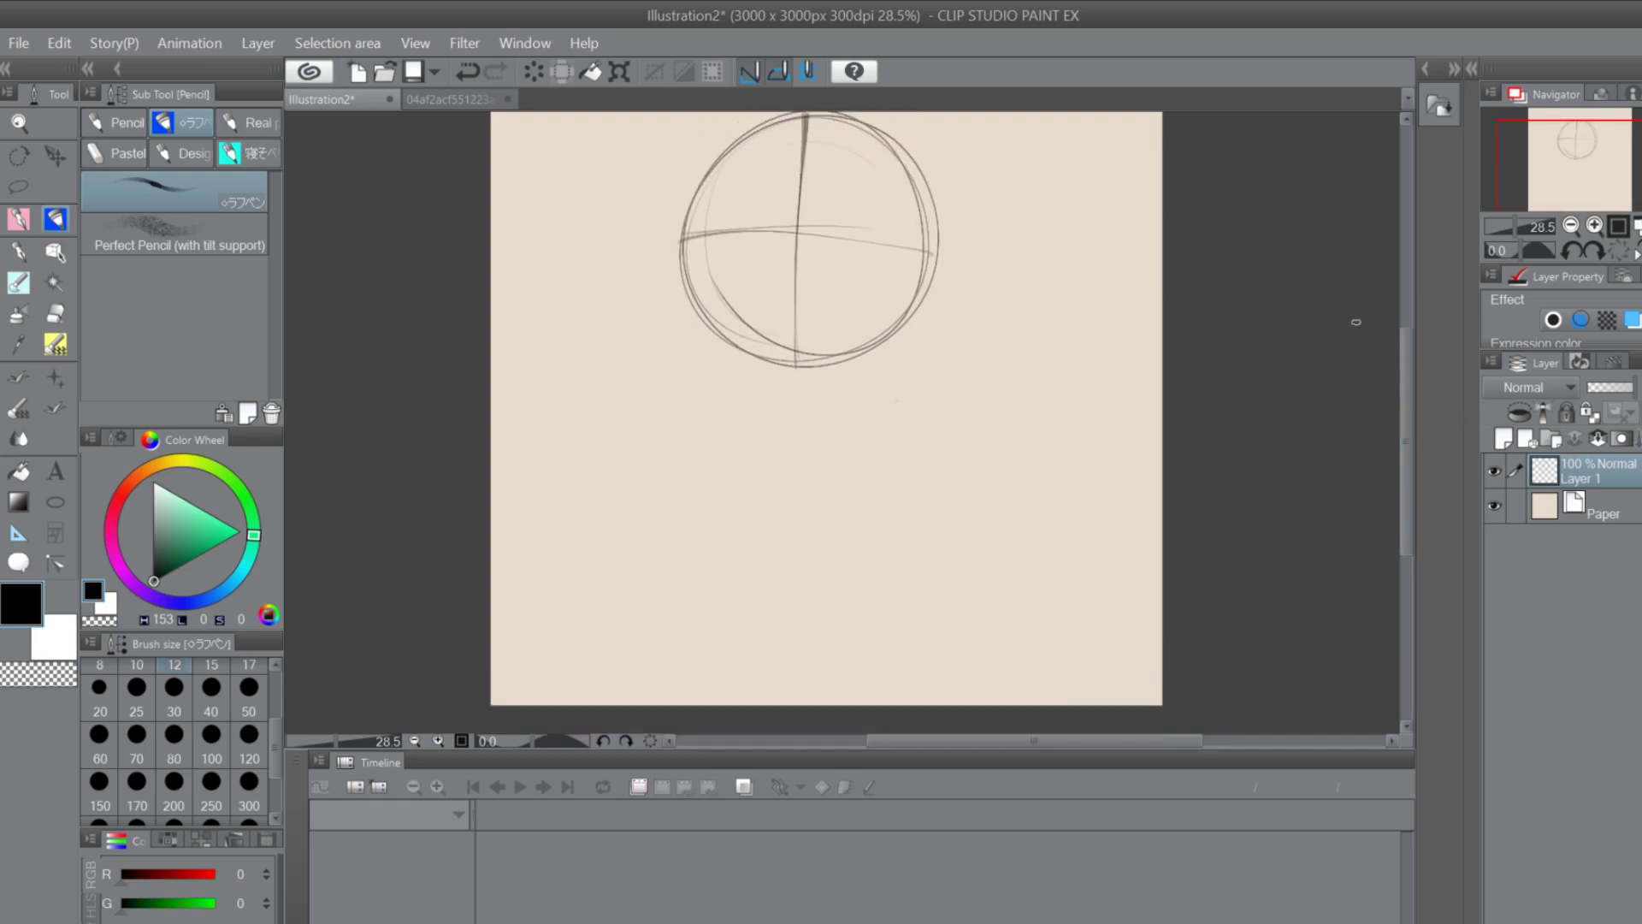
mouse_move(792, 369)
mouse_down()
mouse_move(778, 488)
mouse_move(791, 373)
mouse_up()
drag(788, 494, 787, 536)
drag(739, 365, 716, 447)
drag(880, 351, 880, 447)
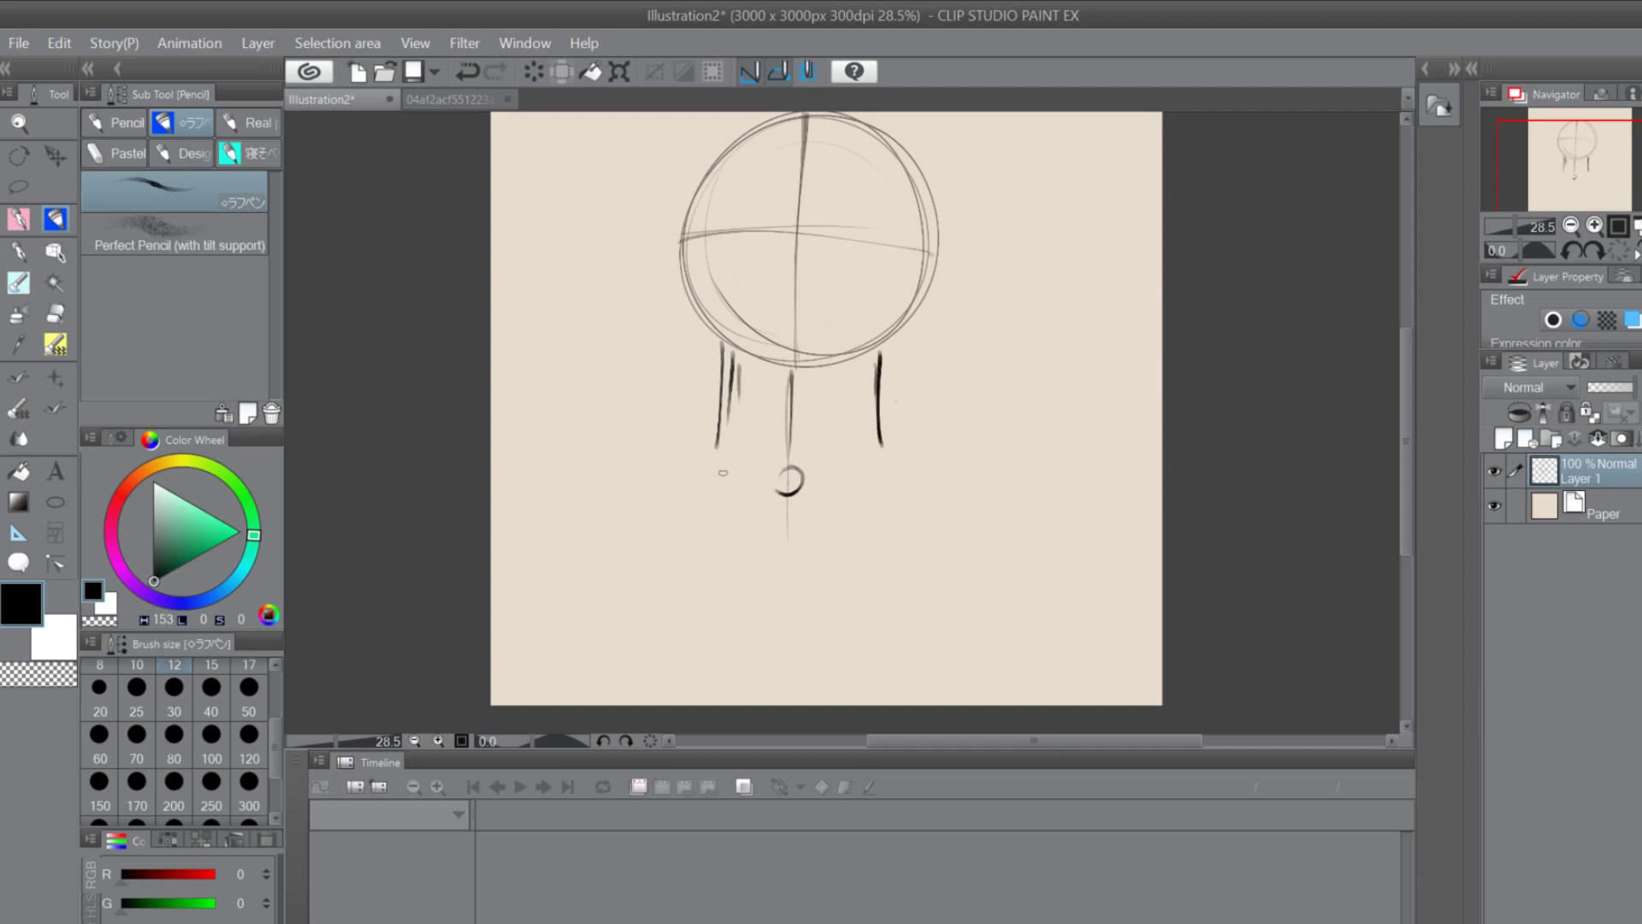
Draw the two front neck muscles converging in a V around the small circle at the throat pit
drag(750, 400, 781, 481)
drag(851, 416, 813, 497)
drag(811, 503, 773, 508)
drag(734, 387, 782, 509)
drag(836, 442, 827, 456)
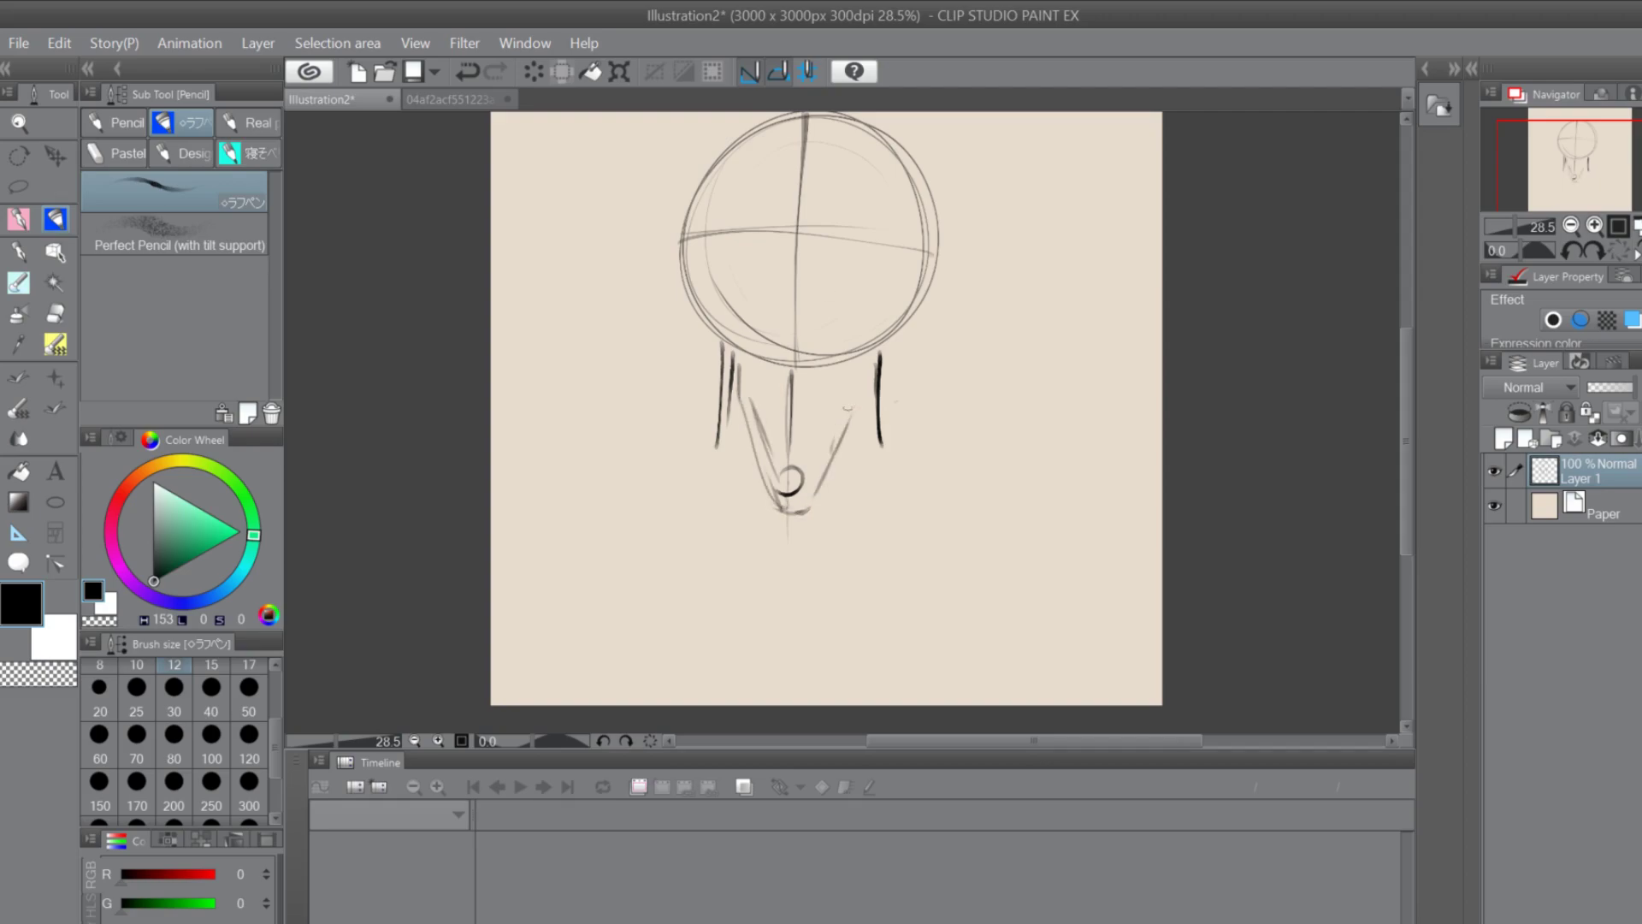
Shade both front neck muscles with short strokes and darken the left neck outlines using brush size 8
drag(862, 366, 814, 481)
drag(737, 366, 779, 507)
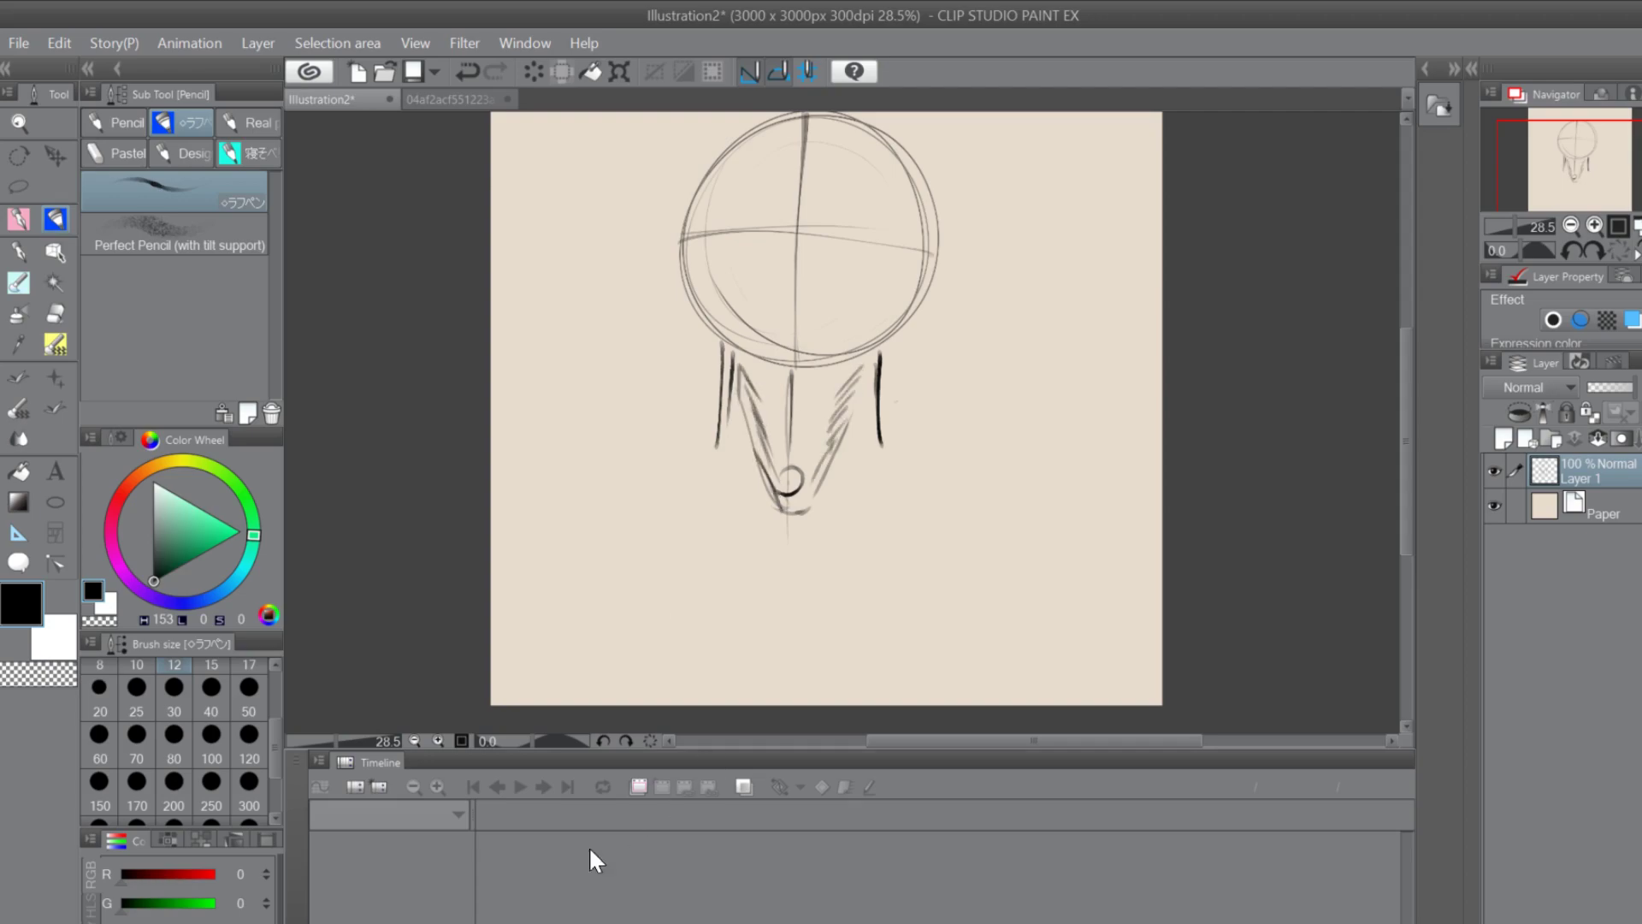
click(106, 667)
drag(729, 372, 758, 460)
drag(722, 347, 710, 441)
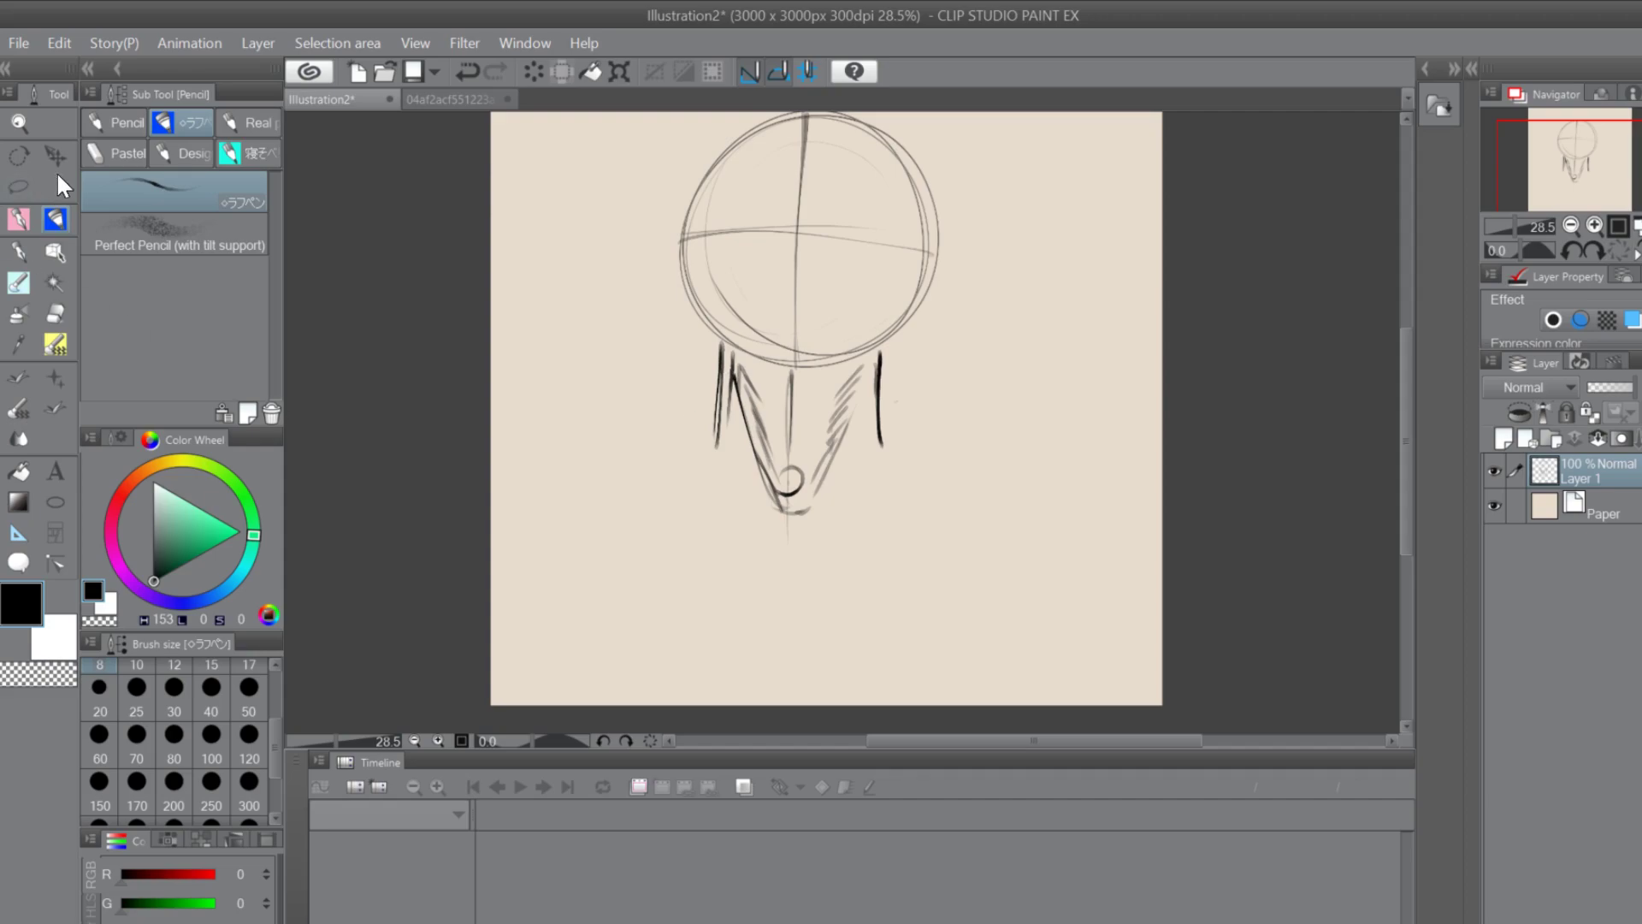
Sketch simple facial features inside the head circle: two oval eyes, a small nose, a mouth line and curved brows
scroll(1406, 337, up, 3)
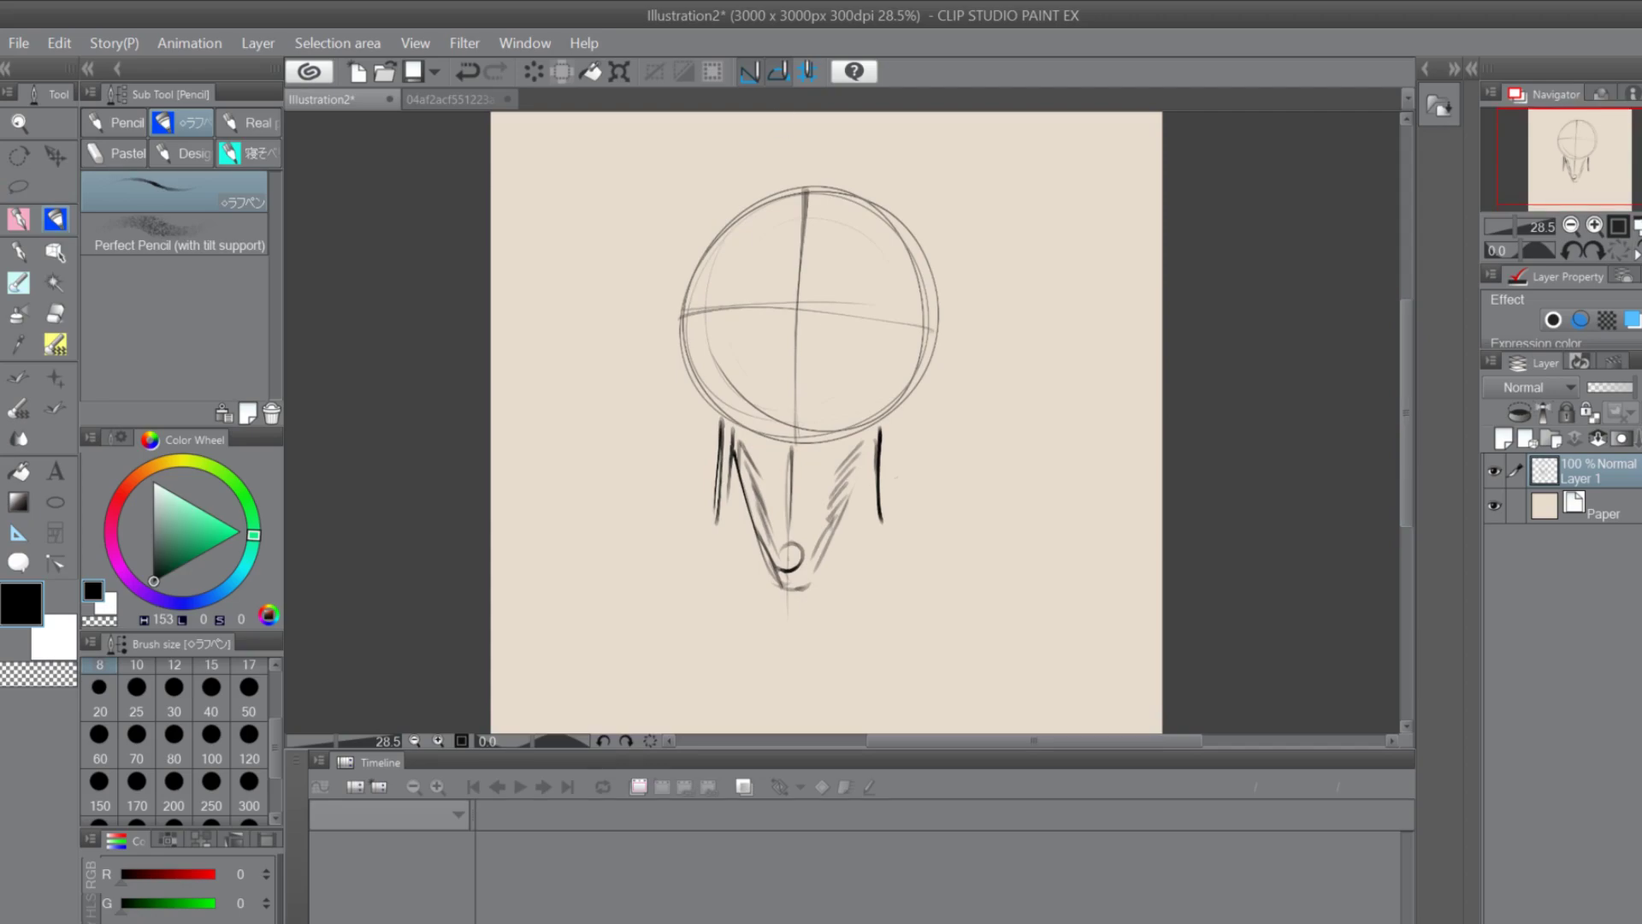
mouse_move(829, 311)
mouse_down()
mouse_move(850, 280)
mouse_move(868, 329)
mouse_up()
mouse_move(760, 308)
mouse_down()
mouse_move(736, 277)
mouse_move(723, 334)
mouse_up()
mouse_move(822, 312)
mouse_down()
mouse_move(844, 275)
mouse_move(864, 289)
mouse_up()
drag(787, 339, 791, 371)
mouse_move(787, 346)
mouse_down()
mouse_move(777, 410)
mouse_move(821, 406)
mouse_up()
mouse_move(749, 323)
mouse_down()
mouse_move(759, 284)
mouse_move(750, 323)
mouse_up()
drag(837, 291, 832, 323)
mouse_move(718, 261)
mouse_down()
mouse_move(756, 233)
mouse_move(773, 241)
mouse_up()
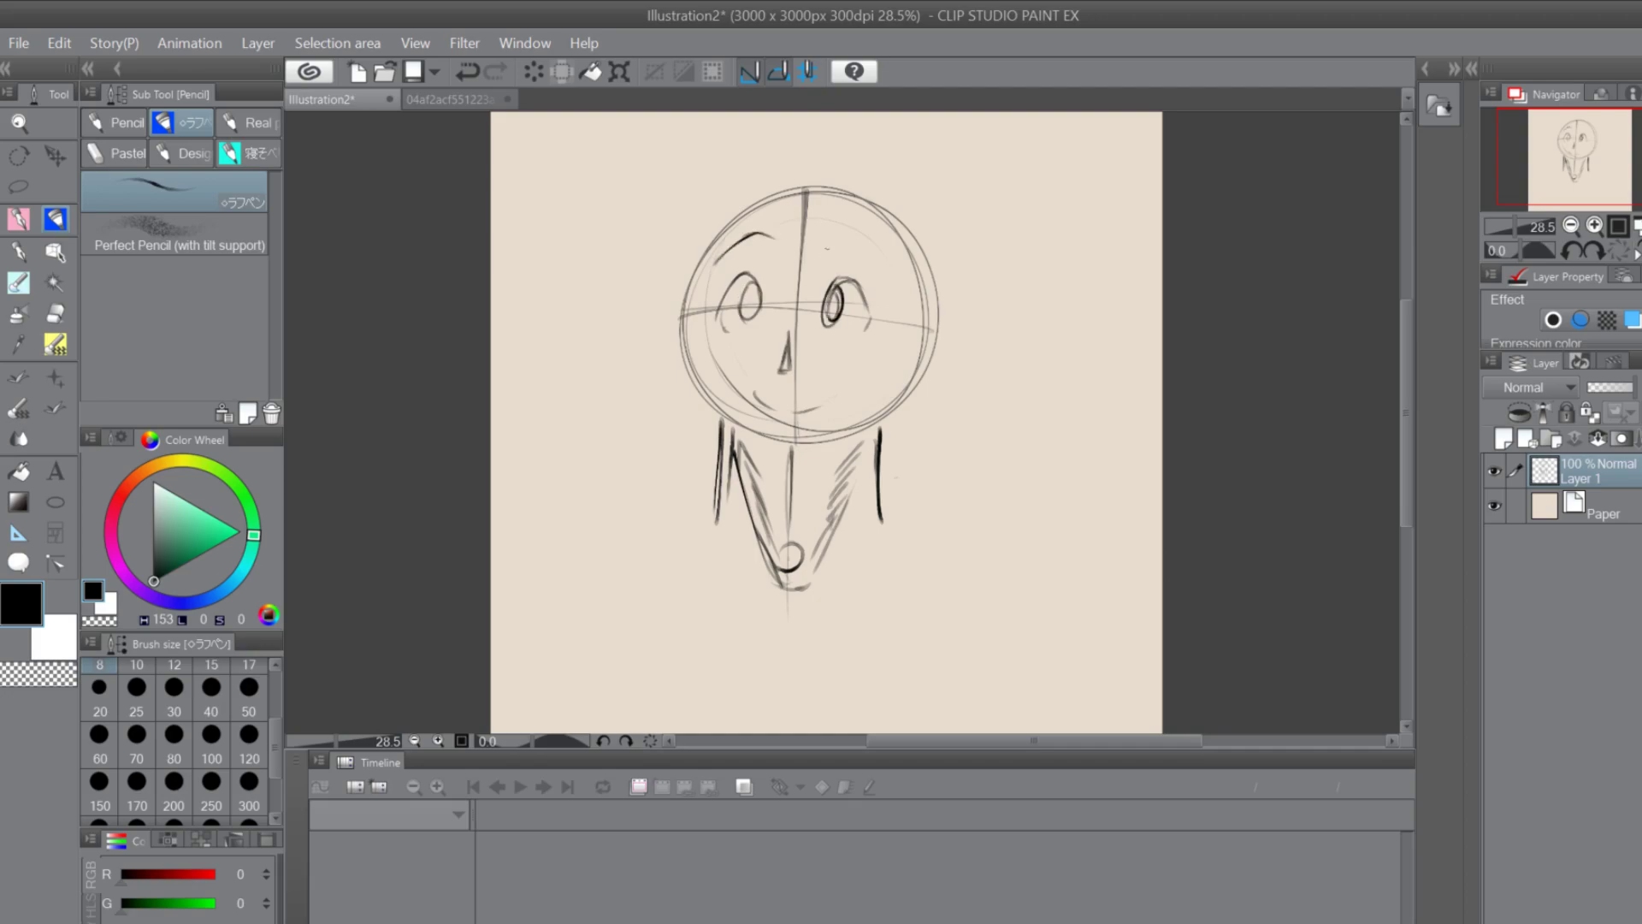
Trim the head circle's wide sides and sketch a raised skull top and angled jaw strokes around the face
mouse_move(691, 338)
mouse_down()
mouse_move(695, 383)
mouse_move(730, 419)
mouse_move(701, 359)
mouse_move(755, 429)
mouse_move(797, 438)
mouse_move(903, 371)
mouse_move(909, 327)
mouse_up()
mouse_move(699, 349)
mouse_down()
mouse_move(688, 295)
mouse_move(710, 214)
mouse_up()
mouse_move(696, 292)
mouse_down()
mouse_move(755, 162)
mouse_move(797, 158)
mouse_up()
mouse_move(718, 229)
mouse_down()
mouse_move(847, 179)
mouse_move(887, 190)
mouse_up()
mouse_move(697, 243)
mouse_down()
mouse_move(913, 226)
mouse_move(896, 364)
mouse_up()
drag(879, 202, 898, 301)
drag(883, 205, 758, 171)
drag(678, 330, 665, 291)
drag(911, 257, 939, 274)
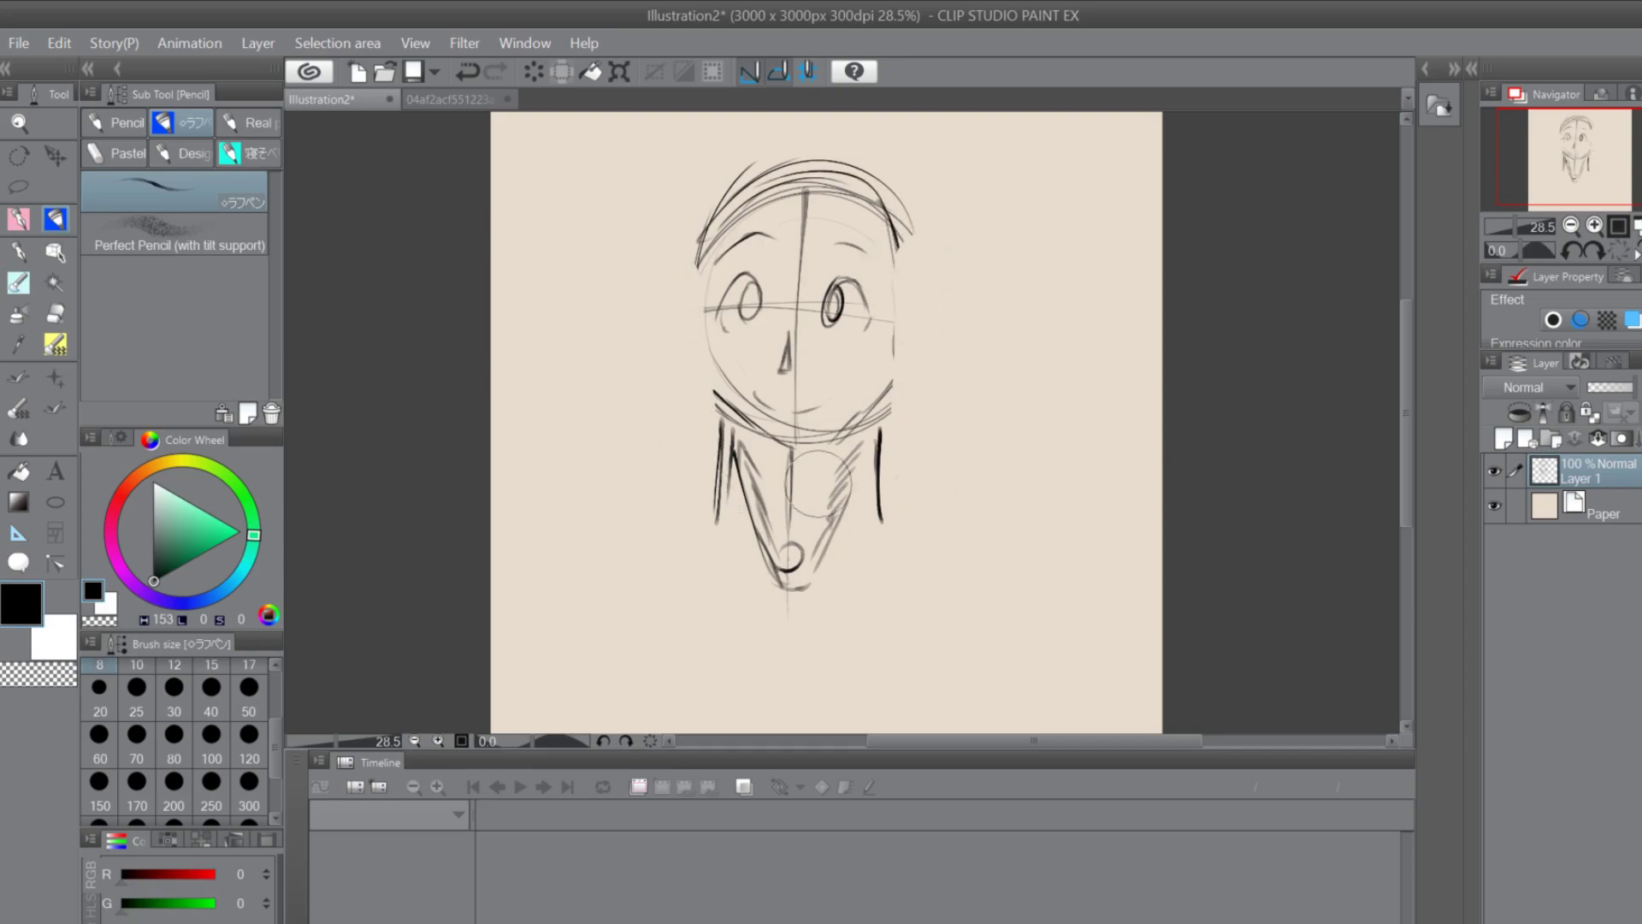
Outline the narrower head from crown to chin and add an ear on each side
drag(780, 167, 701, 276)
mouse_move(733, 209)
mouse_down()
mouse_move(697, 313)
mouse_move(718, 415)
mouse_move(714, 390)
mouse_up()
mouse_move(887, 197)
mouse_down()
mouse_move(894, 382)
mouse_move(834, 442)
mouse_move(766, 457)
mouse_move(732, 429)
mouse_up()
drag(696, 286, 687, 353)
mouse_move(903, 281)
mouse_down()
mouse_move(924, 286)
mouse_move(921, 329)
mouse_move(899, 354)
mouse_up()
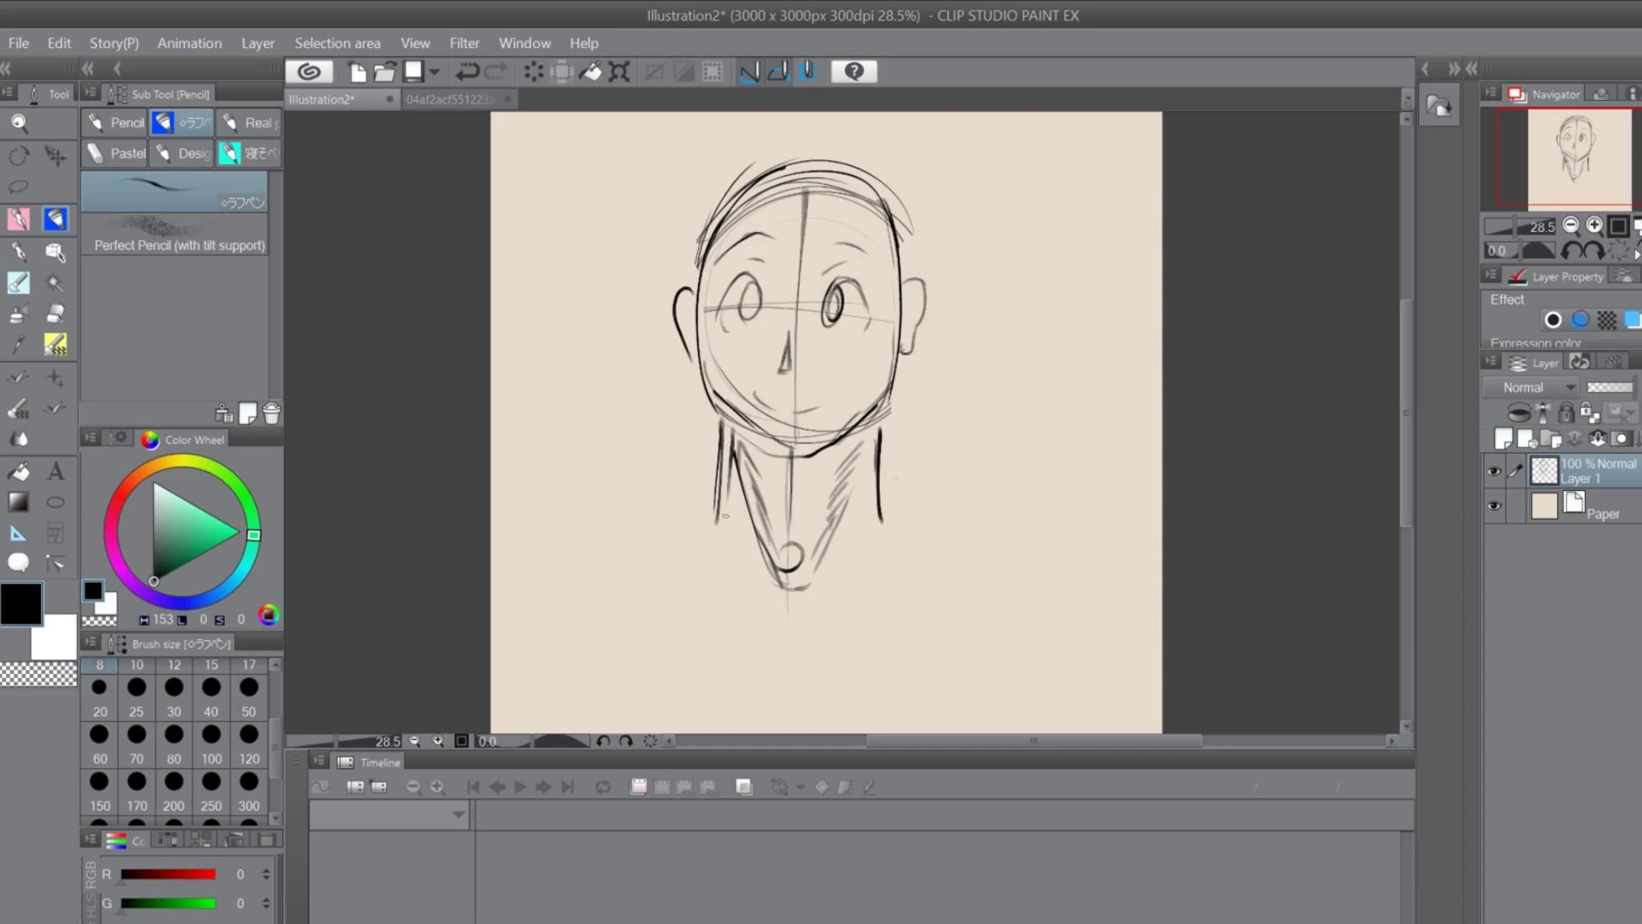
Add short curved marks on both sides of the throat pit and move the whole sketch up and to the right
drag(730, 546, 715, 561)
mouse_move(859, 551)
mouse_down()
mouse_move(849, 566)
mouse_move(867, 581)
mouse_up()
click(54, 156)
drag(857, 522, 920, 492)
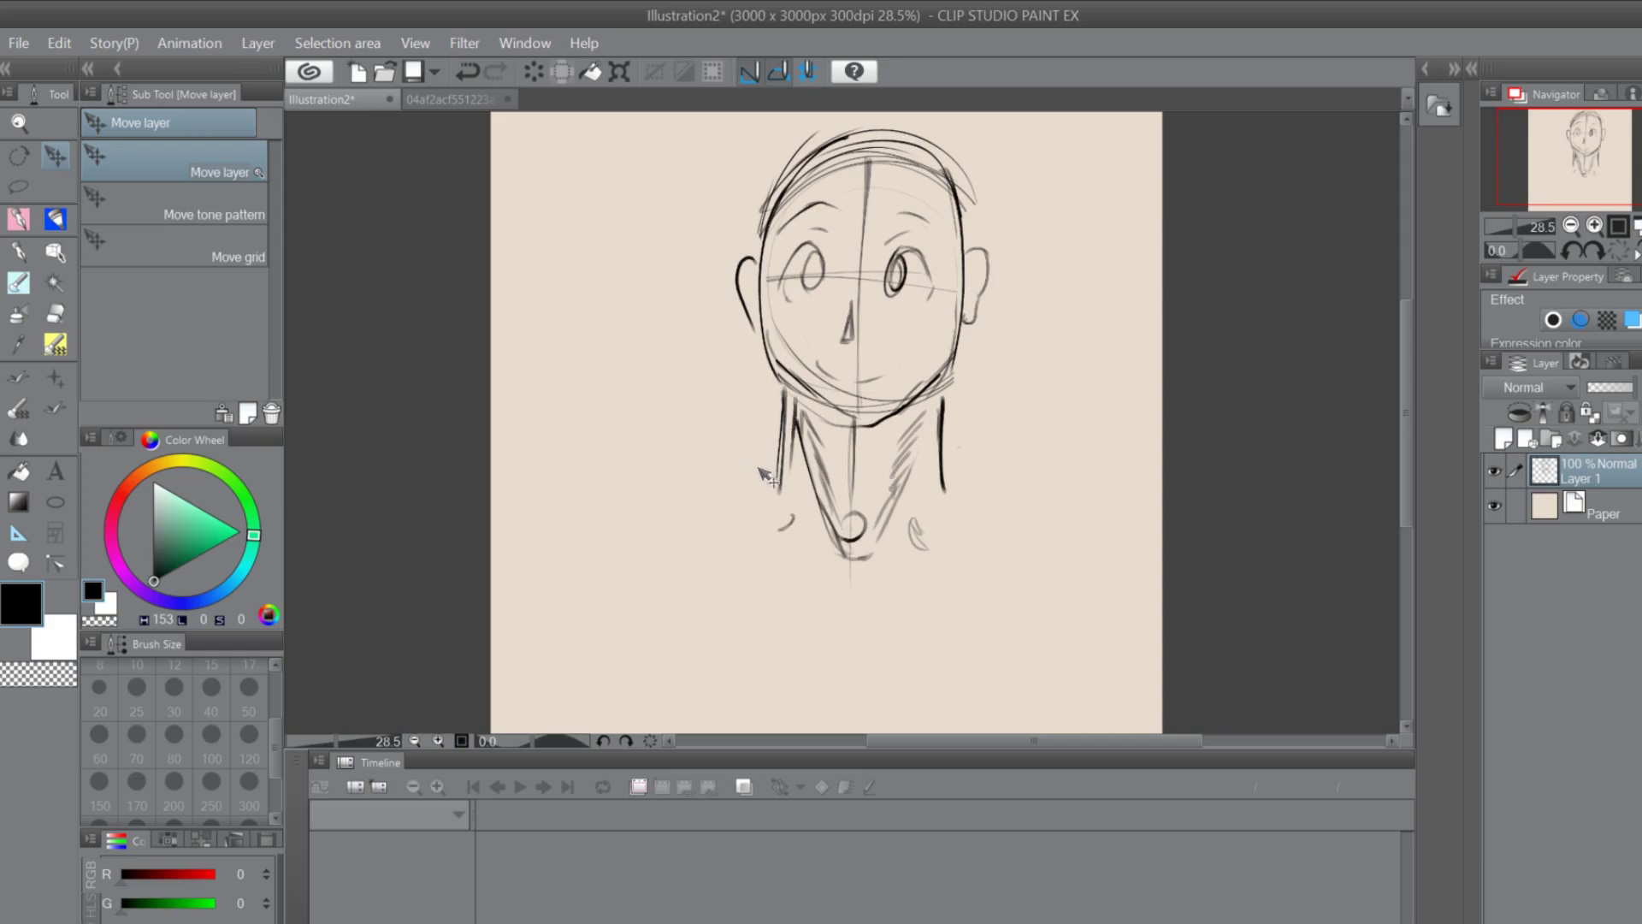
Draw the sloping trapezius lines with the pencil from both sides of the neck out to the shoulders
click(61, 226)
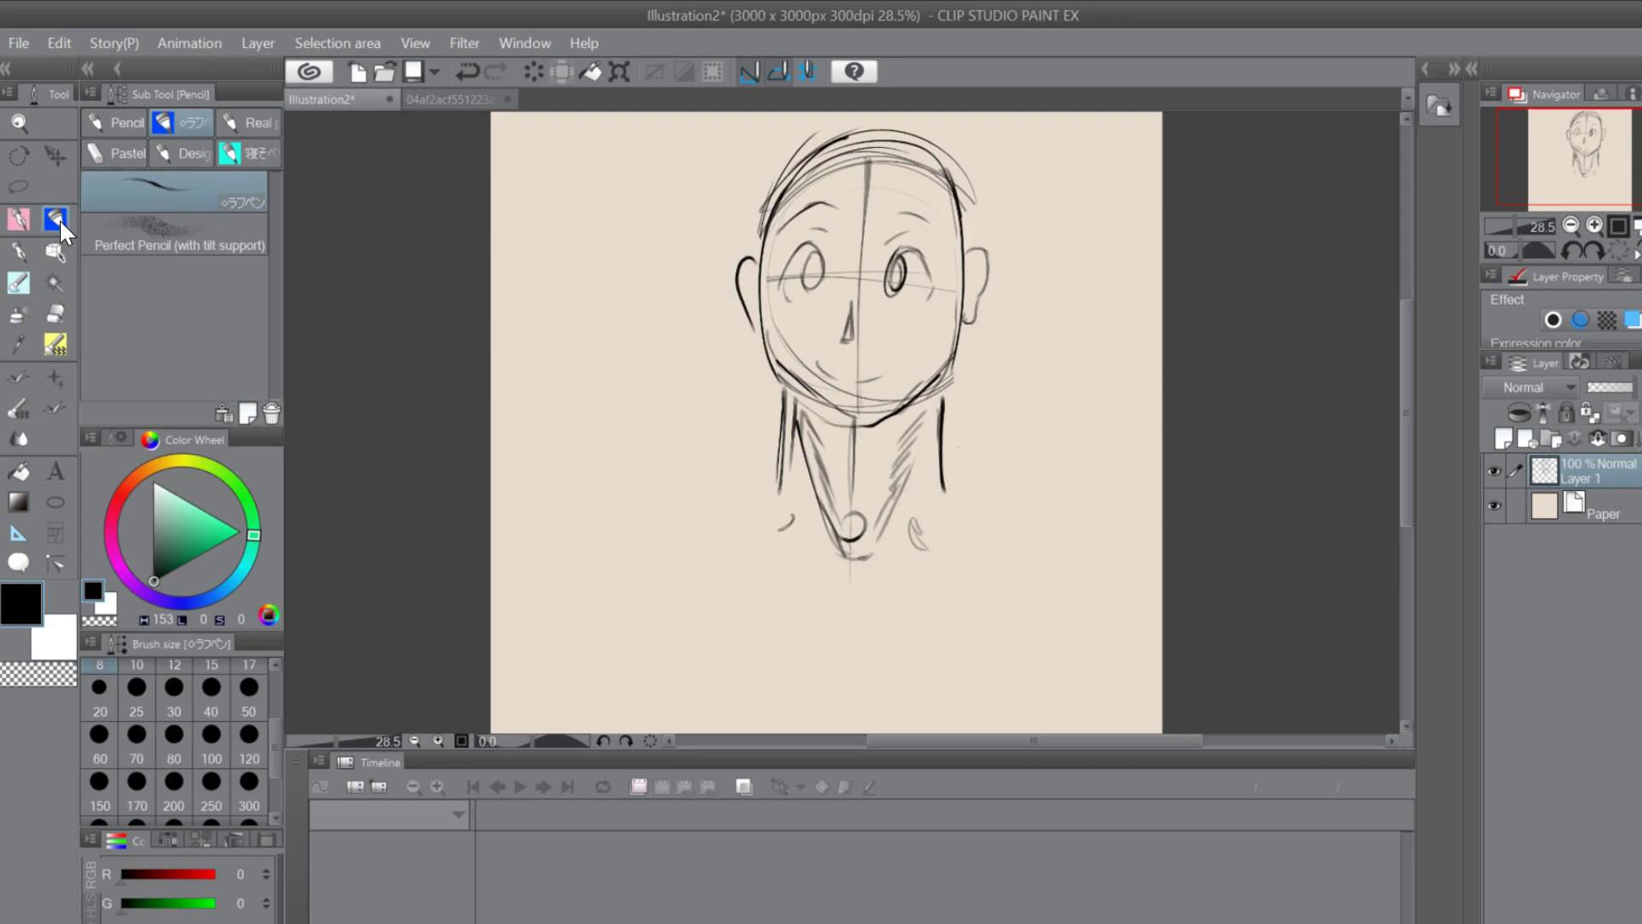
drag(777, 436, 663, 498)
drag(957, 438, 1044, 491)
drag(982, 440, 1057, 503)
drag(671, 496, 662, 537)
drag(791, 453, 780, 510)
Close the left trapezius with a lower edge and a rounded inner contour beside the neck
drag(650, 523, 697, 547)
drag(767, 476, 764, 504)
mouse_move(774, 458)
mouse_down()
mouse_move(646, 517)
mouse_move(723, 535)
mouse_up()
drag(764, 459, 726, 469)
drag(774, 506, 714, 534)
drag(770, 461, 761, 534)
Close the right trapezius with a curved lower edge and strengthen its upper slope
mouse_move(1051, 529)
mouse_down()
mouse_move(951, 537)
mouse_move(953, 524)
mouse_up()
drag(975, 437, 1065, 517)
drag(1050, 529, 1019, 543)
drag(944, 505, 1024, 540)
drag(1005, 458, 1063, 522)
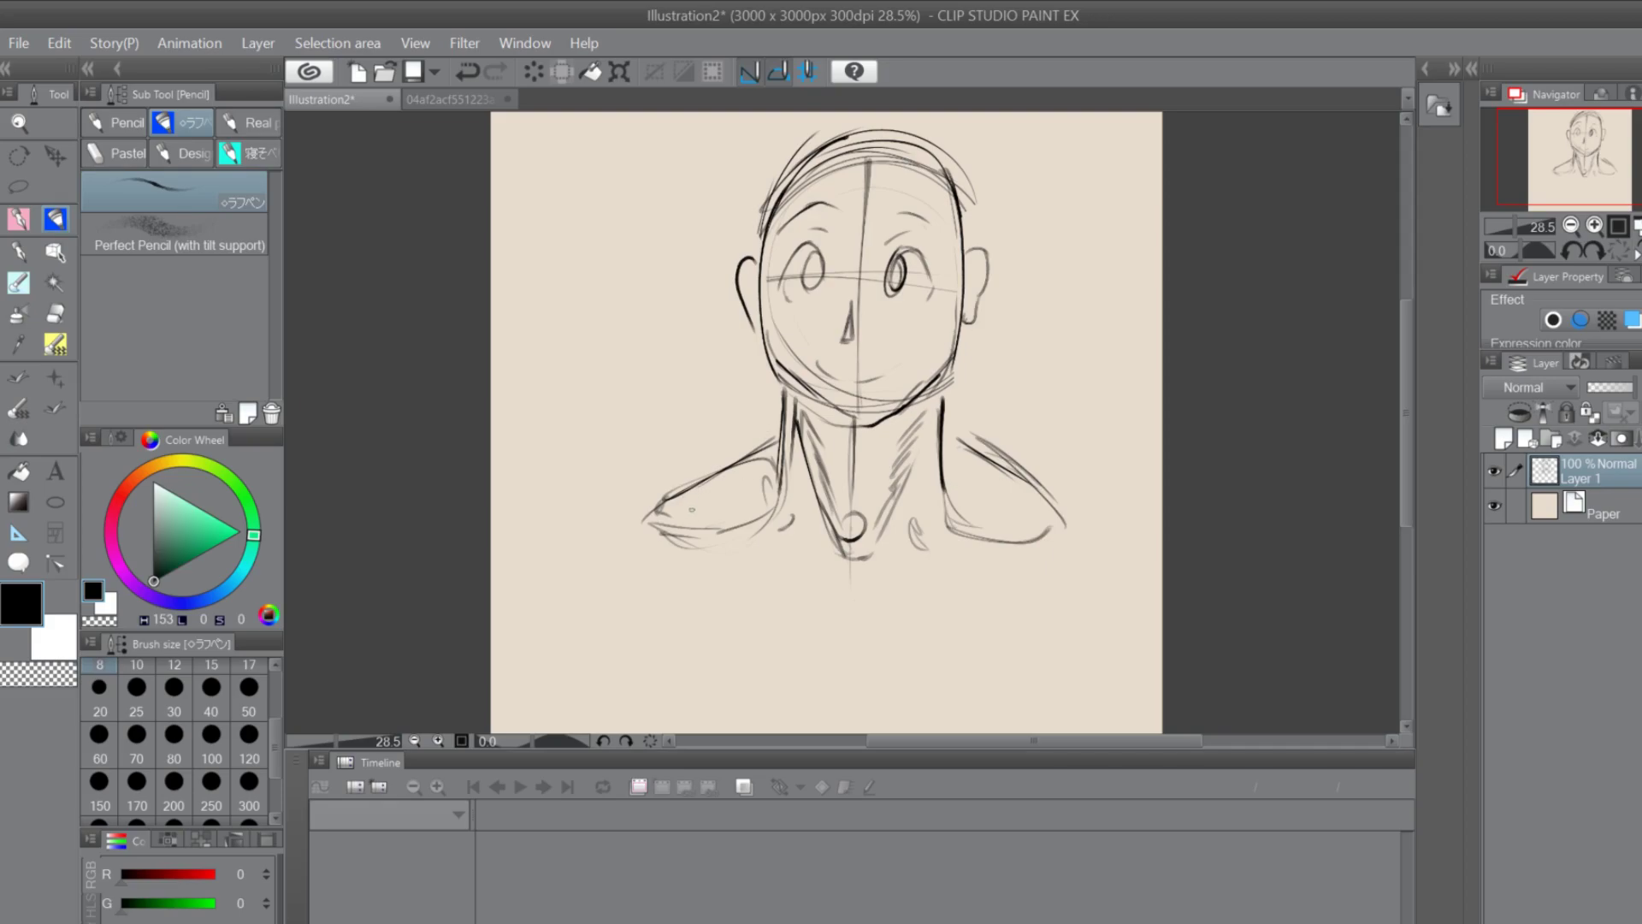
Hatch the inside of both trapezius shapes and darken their outlines
mouse_move(679, 522)
mouse_down()
mouse_move(693, 495)
mouse_move(761, 462)
mouse_up()
mouse_move(948, 492)
mouse_down()
mouse_move(973, 453)
mouse_move(988, 466)
mouse_up()
mouse_move(967, 522)
mouse_down()
mouse_move(1000, 478)
mouse_move(1013, 495)
mouse_move(975, 497)
mouse_move(1013, 521)
mouse_up()
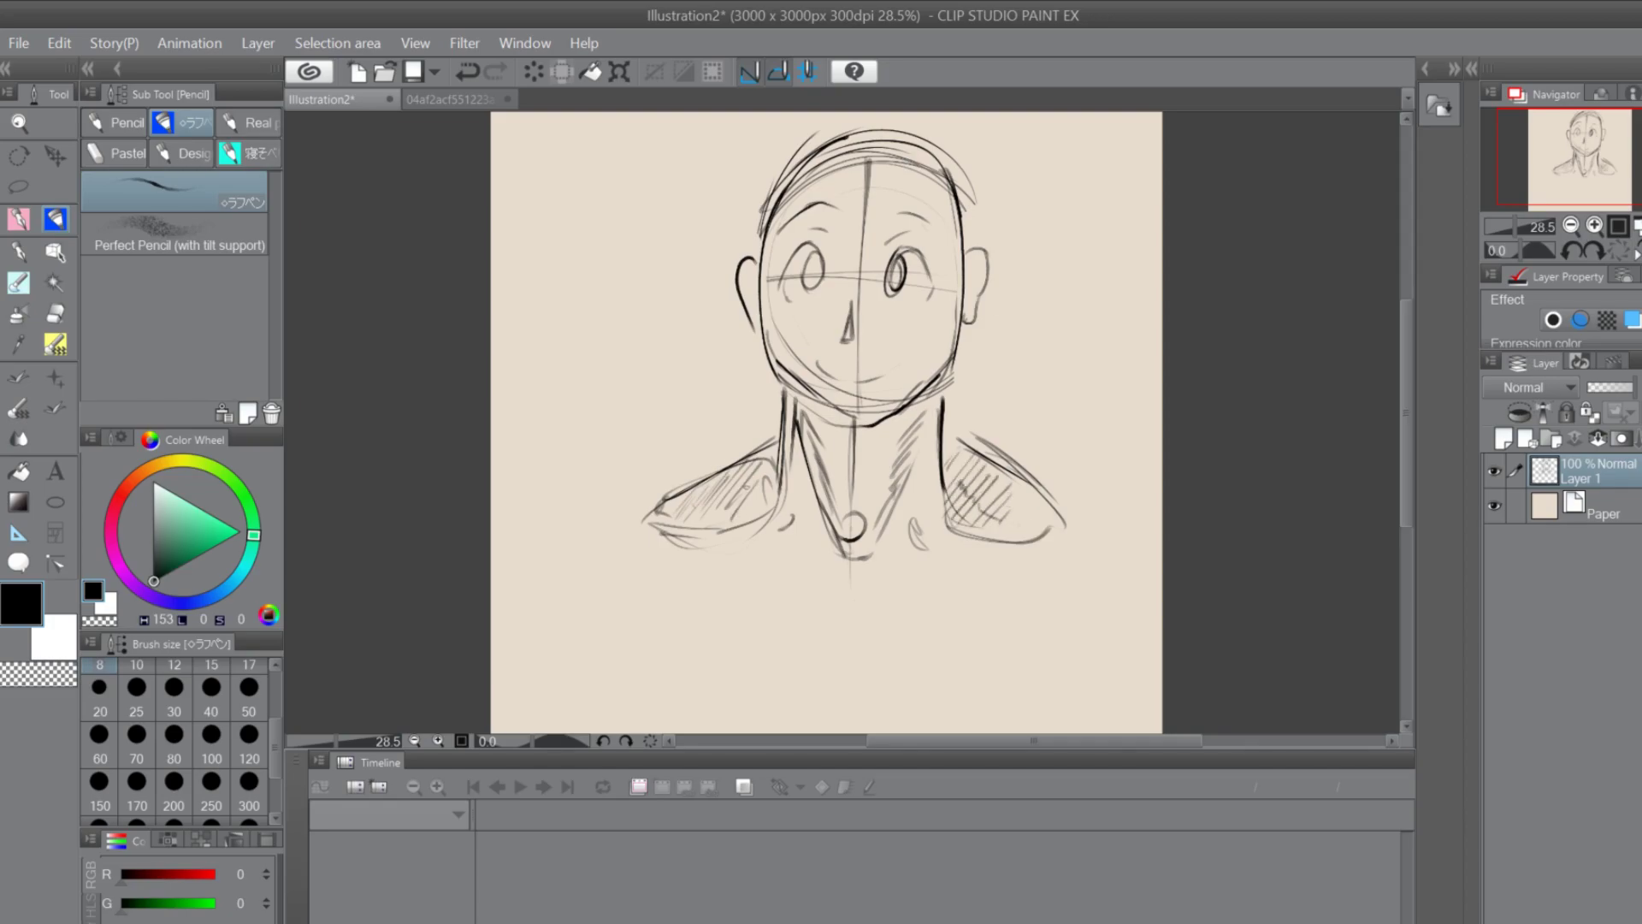
mouse_move(751, 473)
mouse_down()
mouse_move(669, 509)
mouse_move(753, 483)
mouse_up()
mouse_move(662, 503)
mouse_down()
mouse_move(643, 520)
mouse_move(665, 539)
mouse_up()
mouse_move(779, 443)
mouse_down()
mouse_move(774, 496)
mouse_move(622, 549)
mouse_up()
drag(1003, 469, 1065, 522)
drag(1065, 522, 1031, 546)
drag(964, 500, 944, 518)
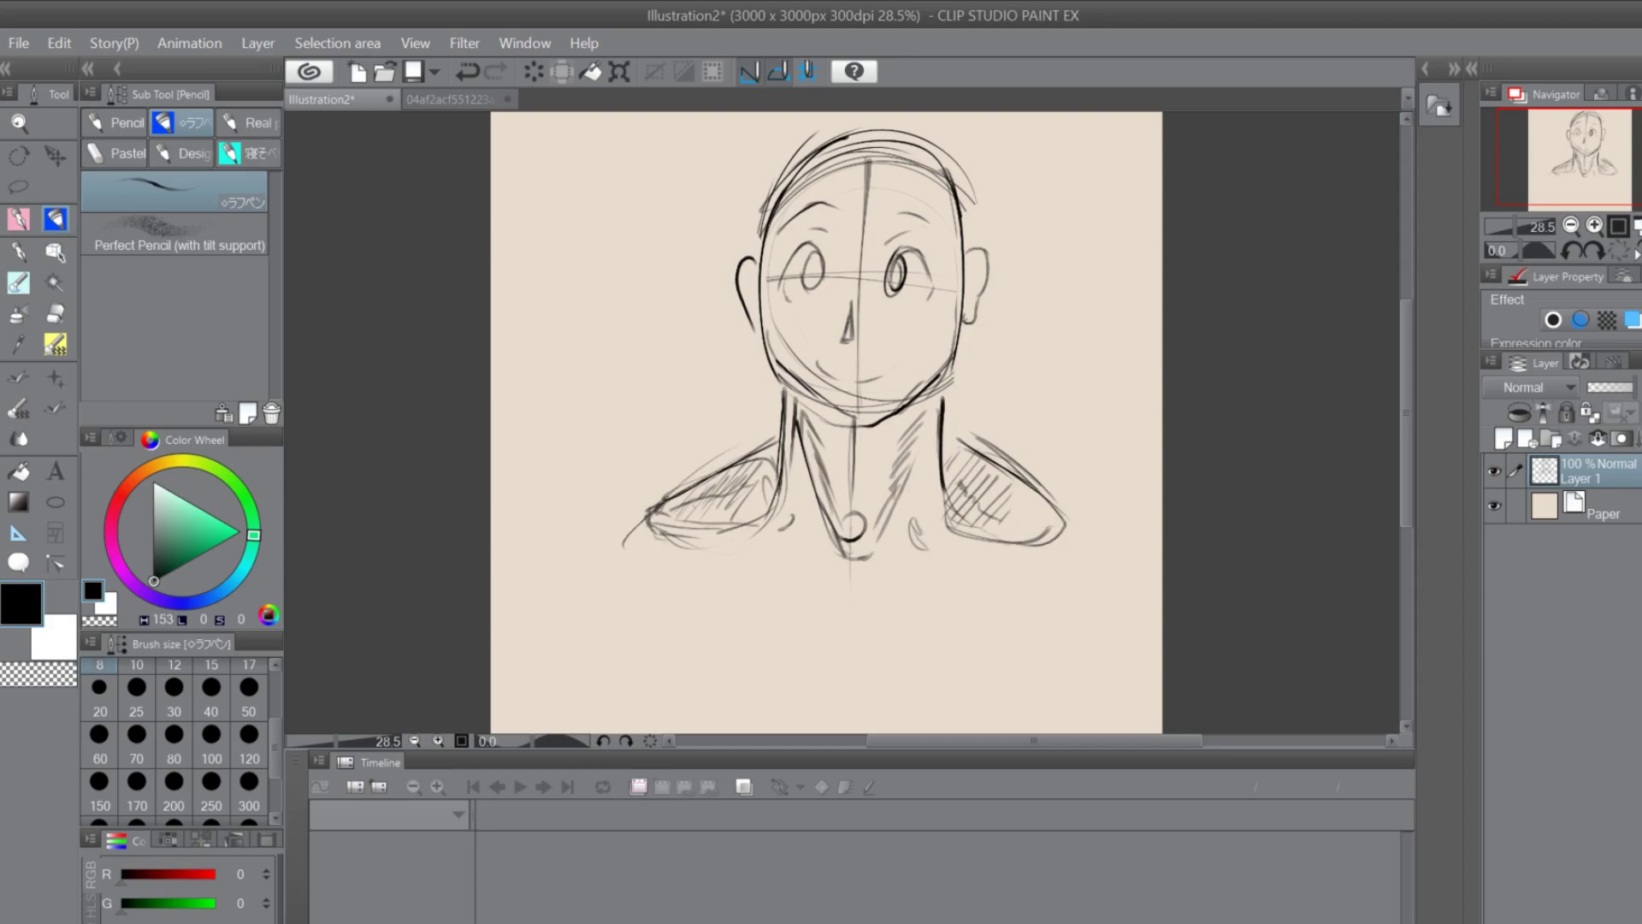
Transform the sketch to a slightly smaller size, place it higher on the canvas and apply the change
click(58, 43)
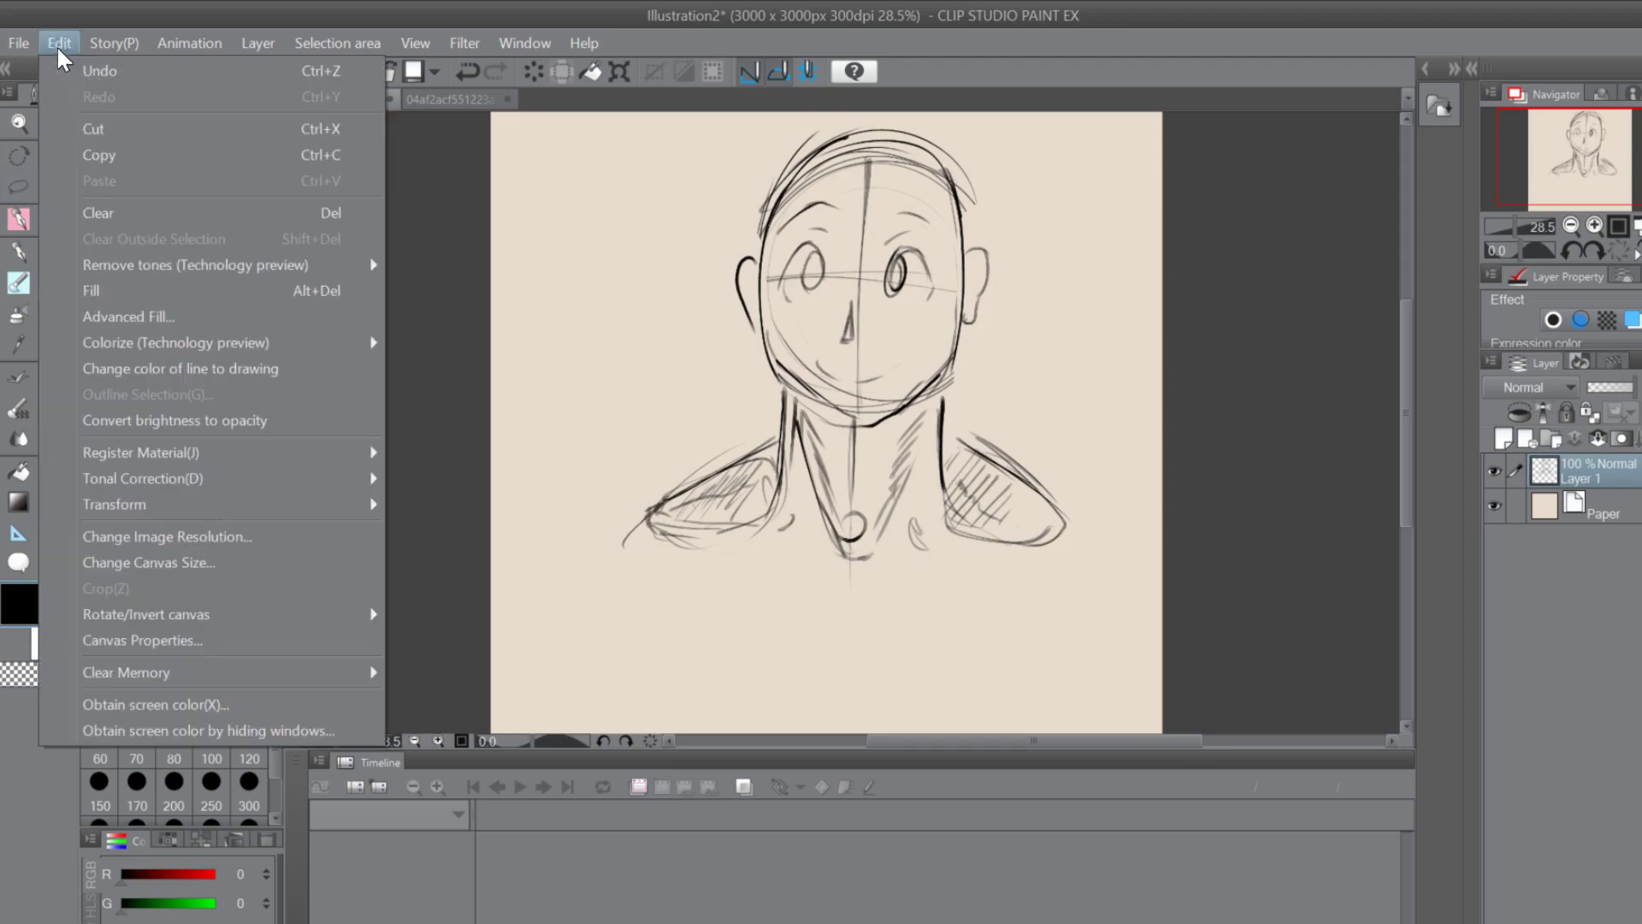
mouse_move(154, 504)
click(447, 510)
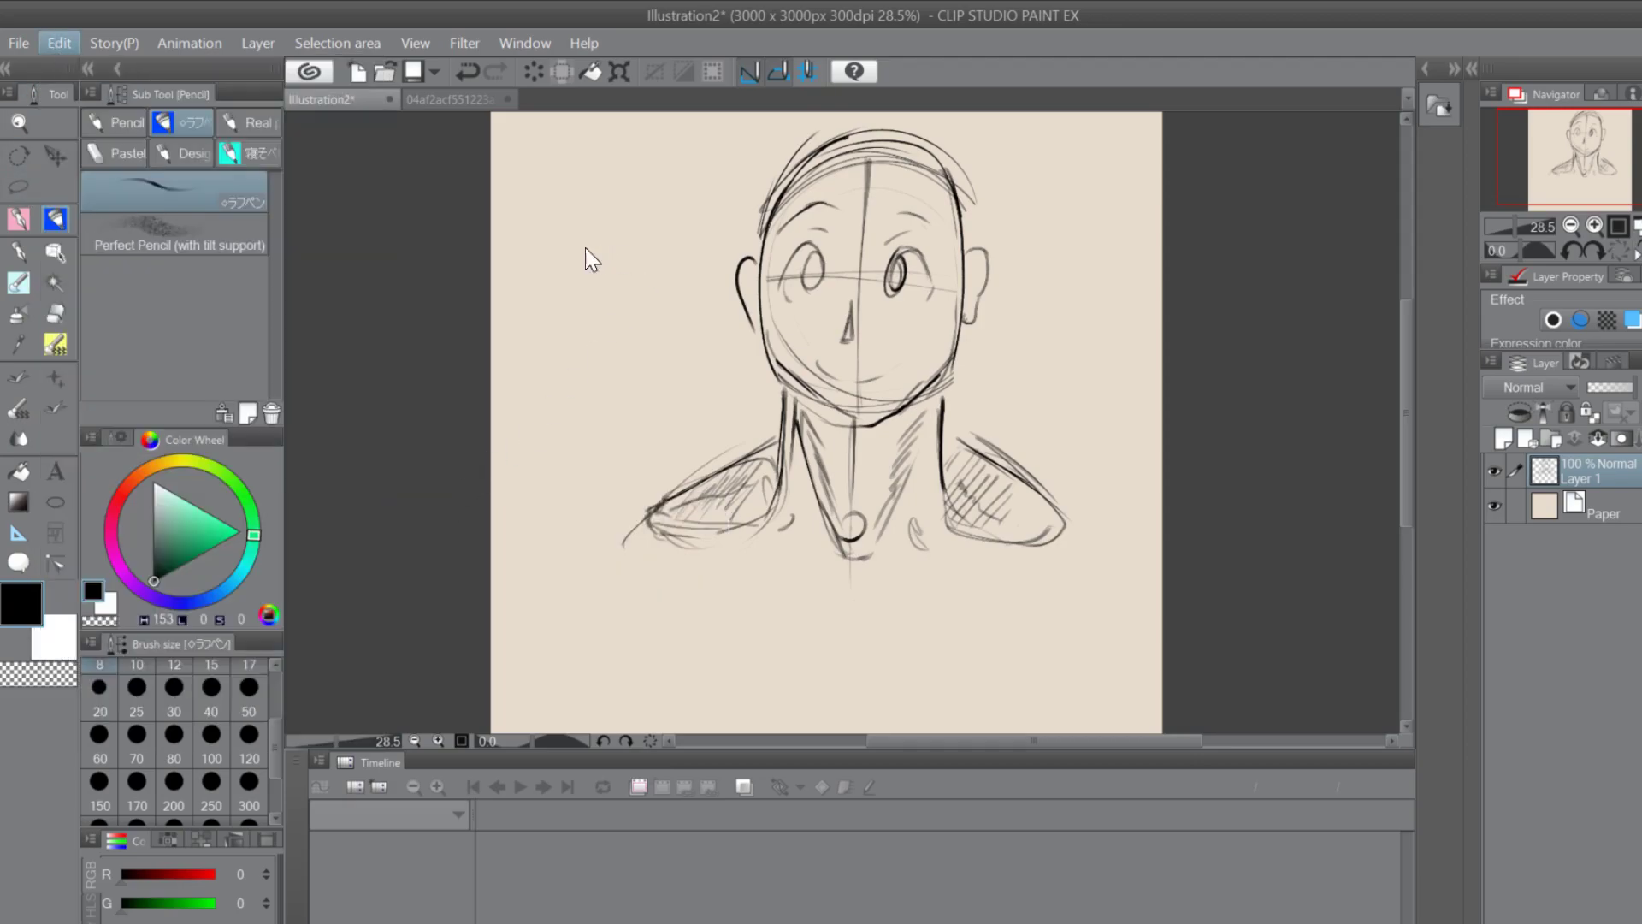
drag(623, 111, 706, 212)
drag(934, 432, 825, 232)
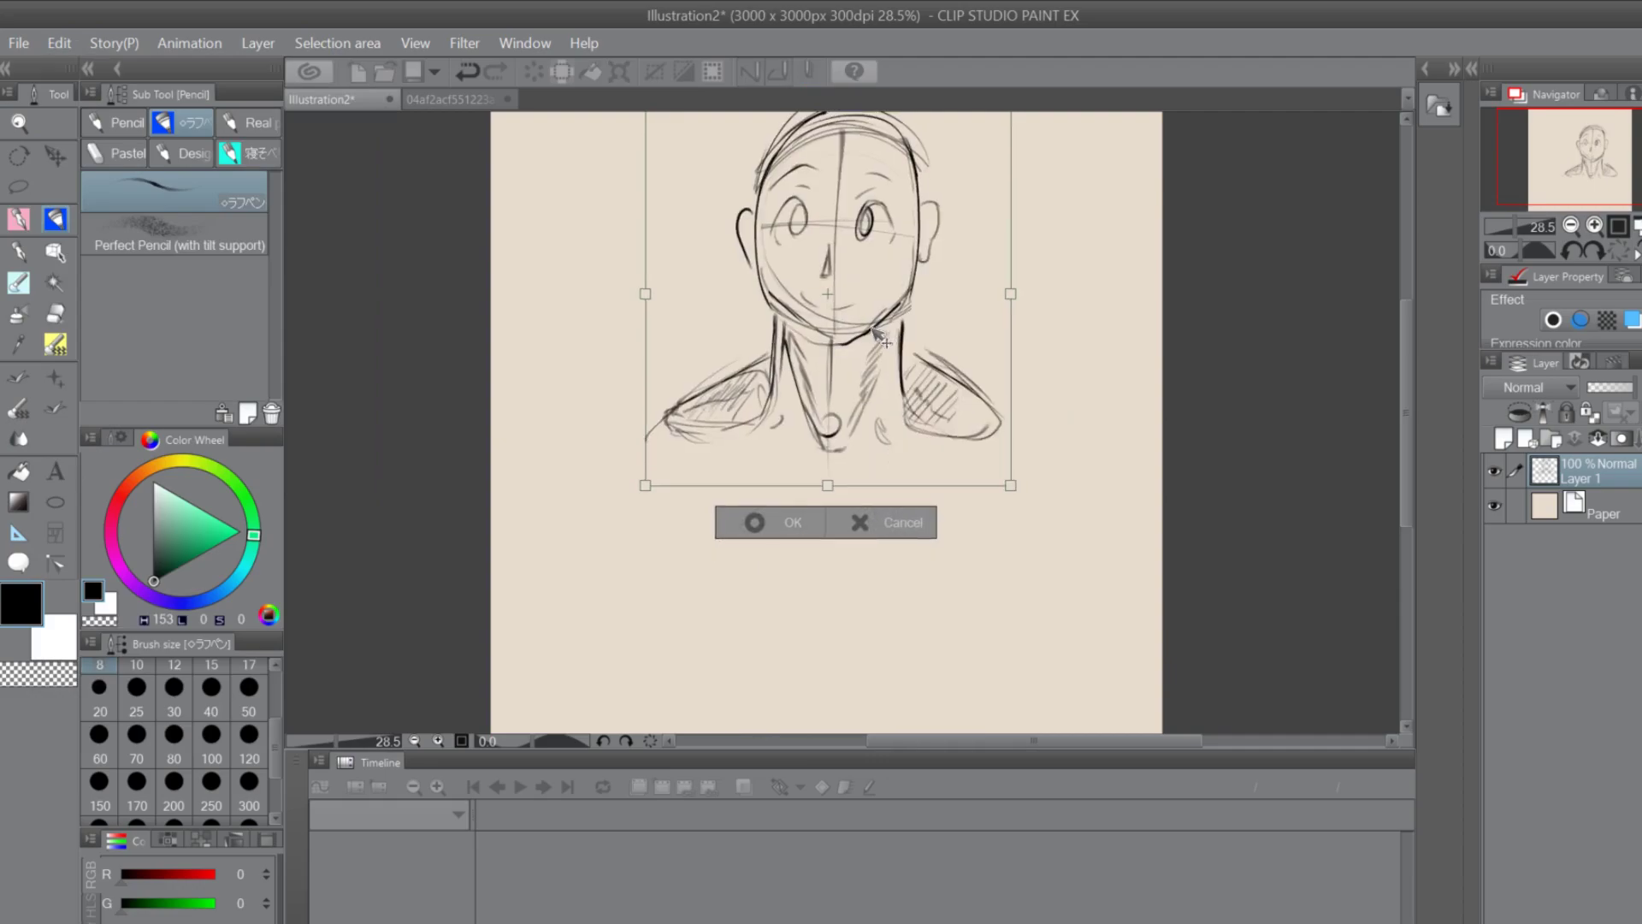
click(773, 508)
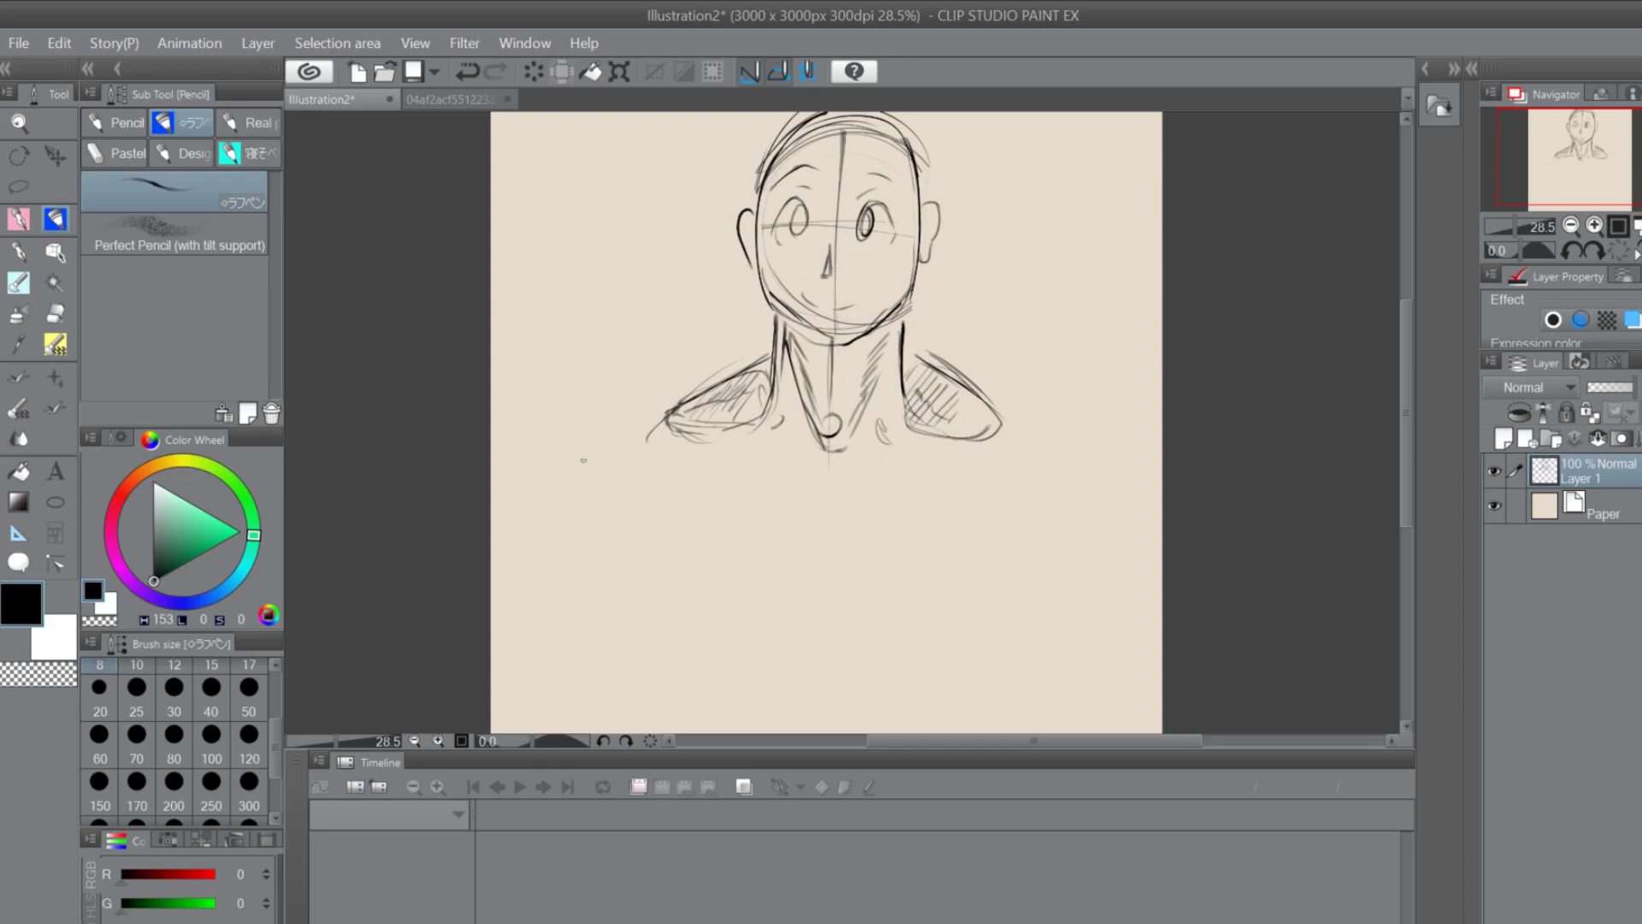
Sketch the curved tops of both shoulders beyond the trapezius and start the right shoulder's outer edge
drag(570, 437, 661, 407)
drag(1051, 423, 1100, 445)
drag(1034, 419, 1087, 440)
drag(571, 455, 602, 416)
drag(571, 451, 594, 424)
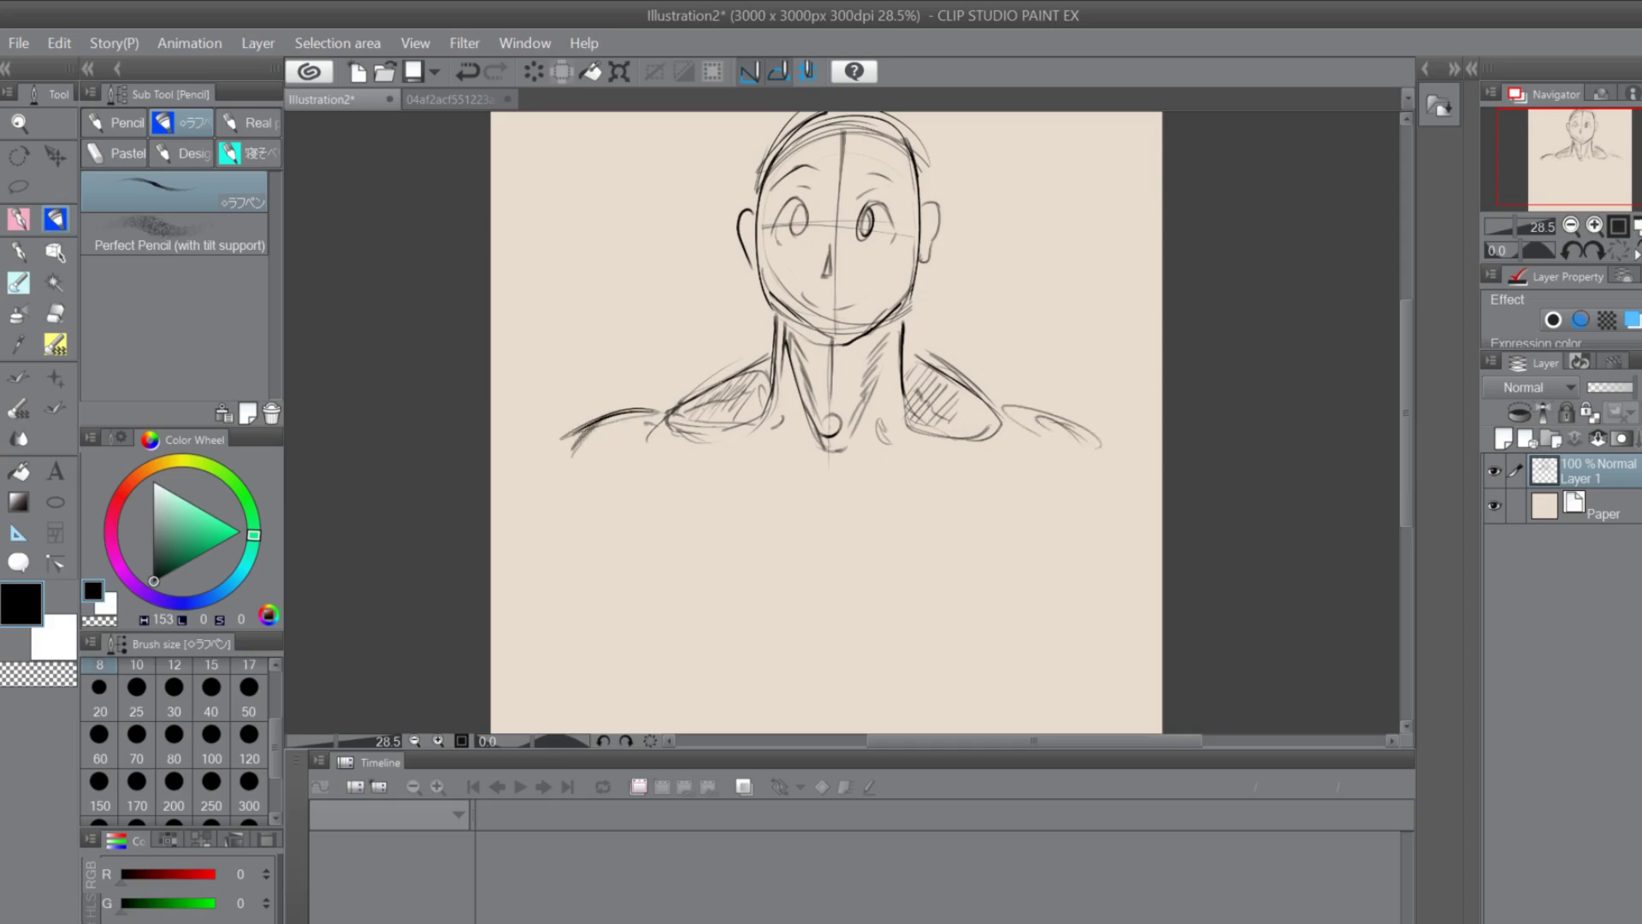
drag(1075, 445, 1089, 489)
mouse_move(551, 459)
mouse_down()
mouse_move(628, 408)
mouse_move(563, 475)
mouse_up()
drag(572, 407, 507, 465)
key(ctrl+z)
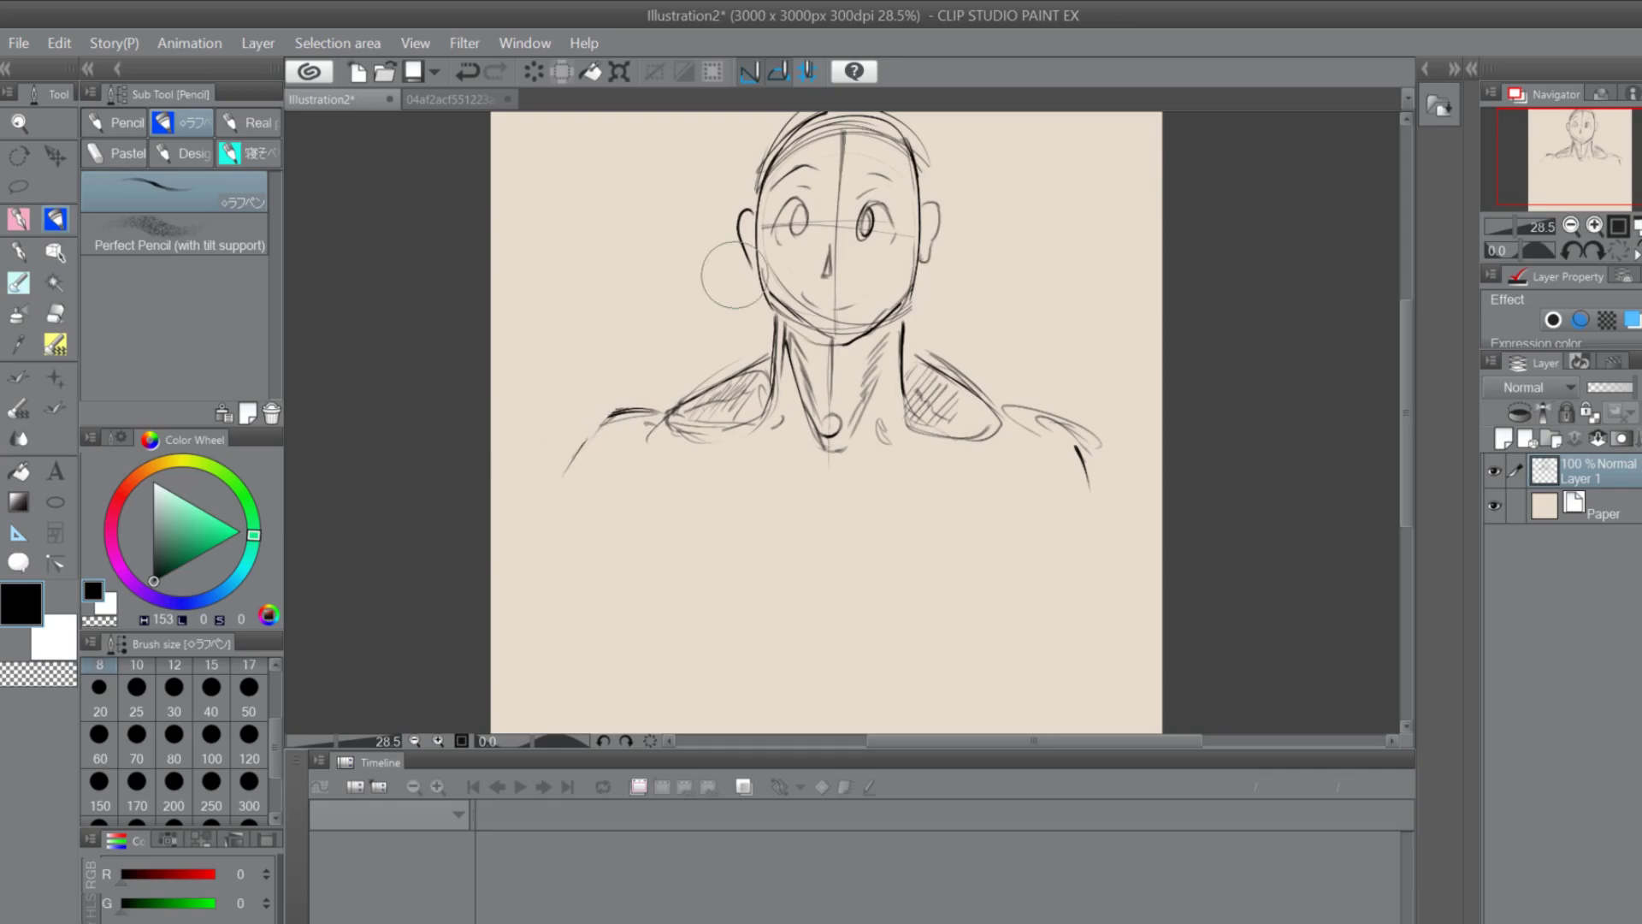
key(ctrl+z)
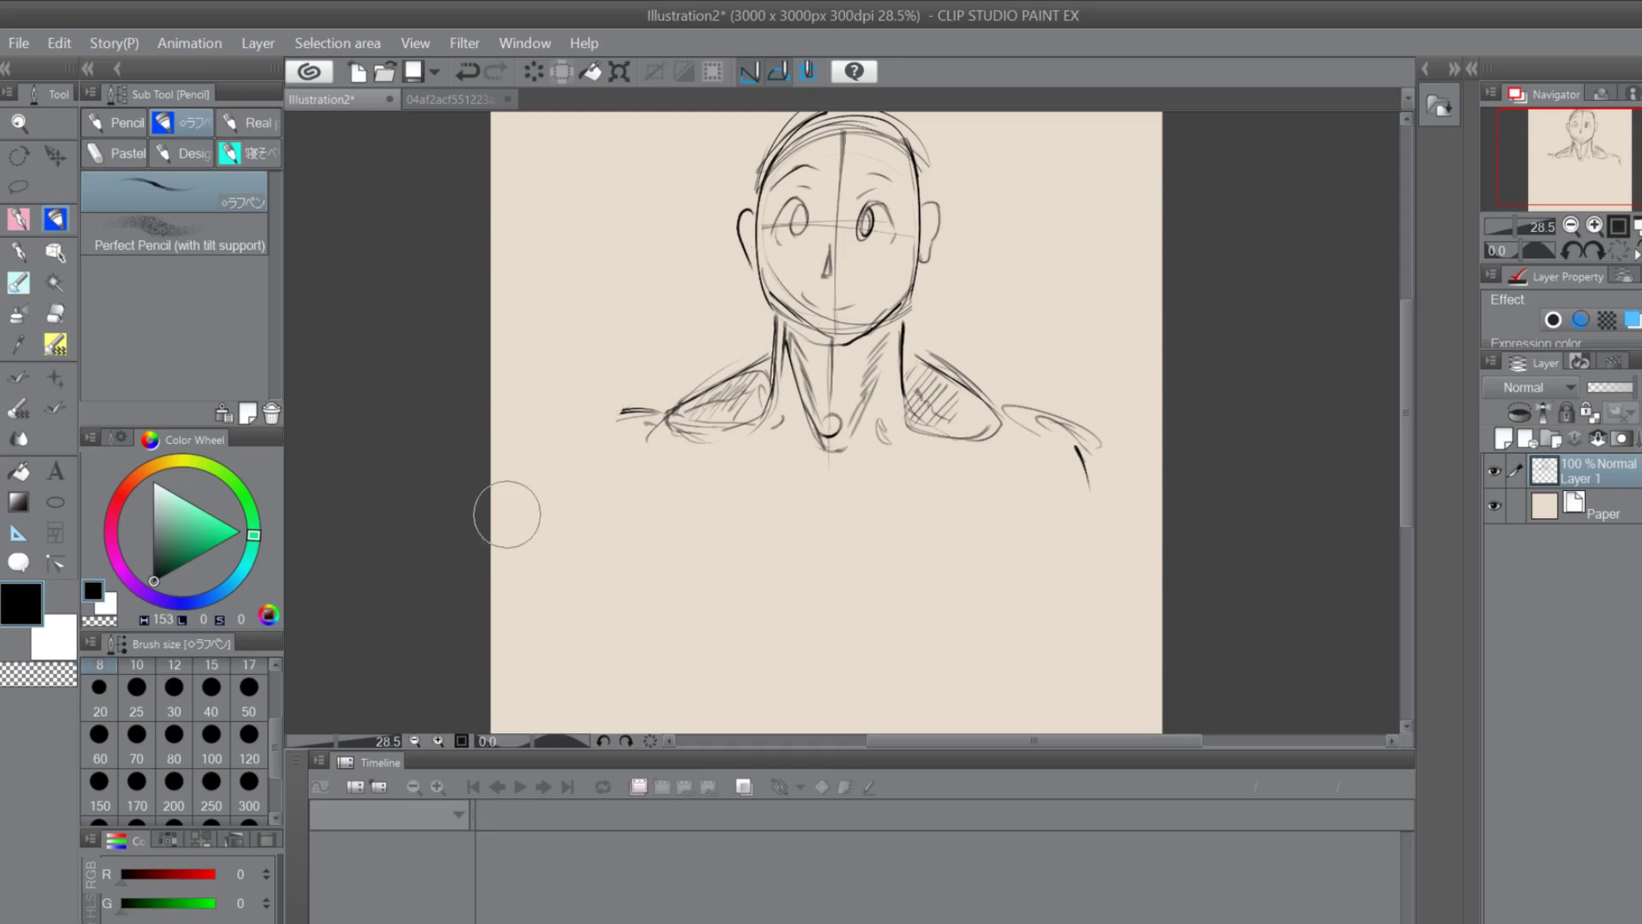
Draw the left shoulder's rounded outer curve closer to the body and darken the right shoulder's outer curve
mouse_move(652, 407)
mouse_down()
mouse_move(597, 433)
mouse_move(584, 498)
mouse_up()
drag(625, 432, 581, 520)
drag(602, 460, 583, 530)
drag(1053, 427, 1096, 496)
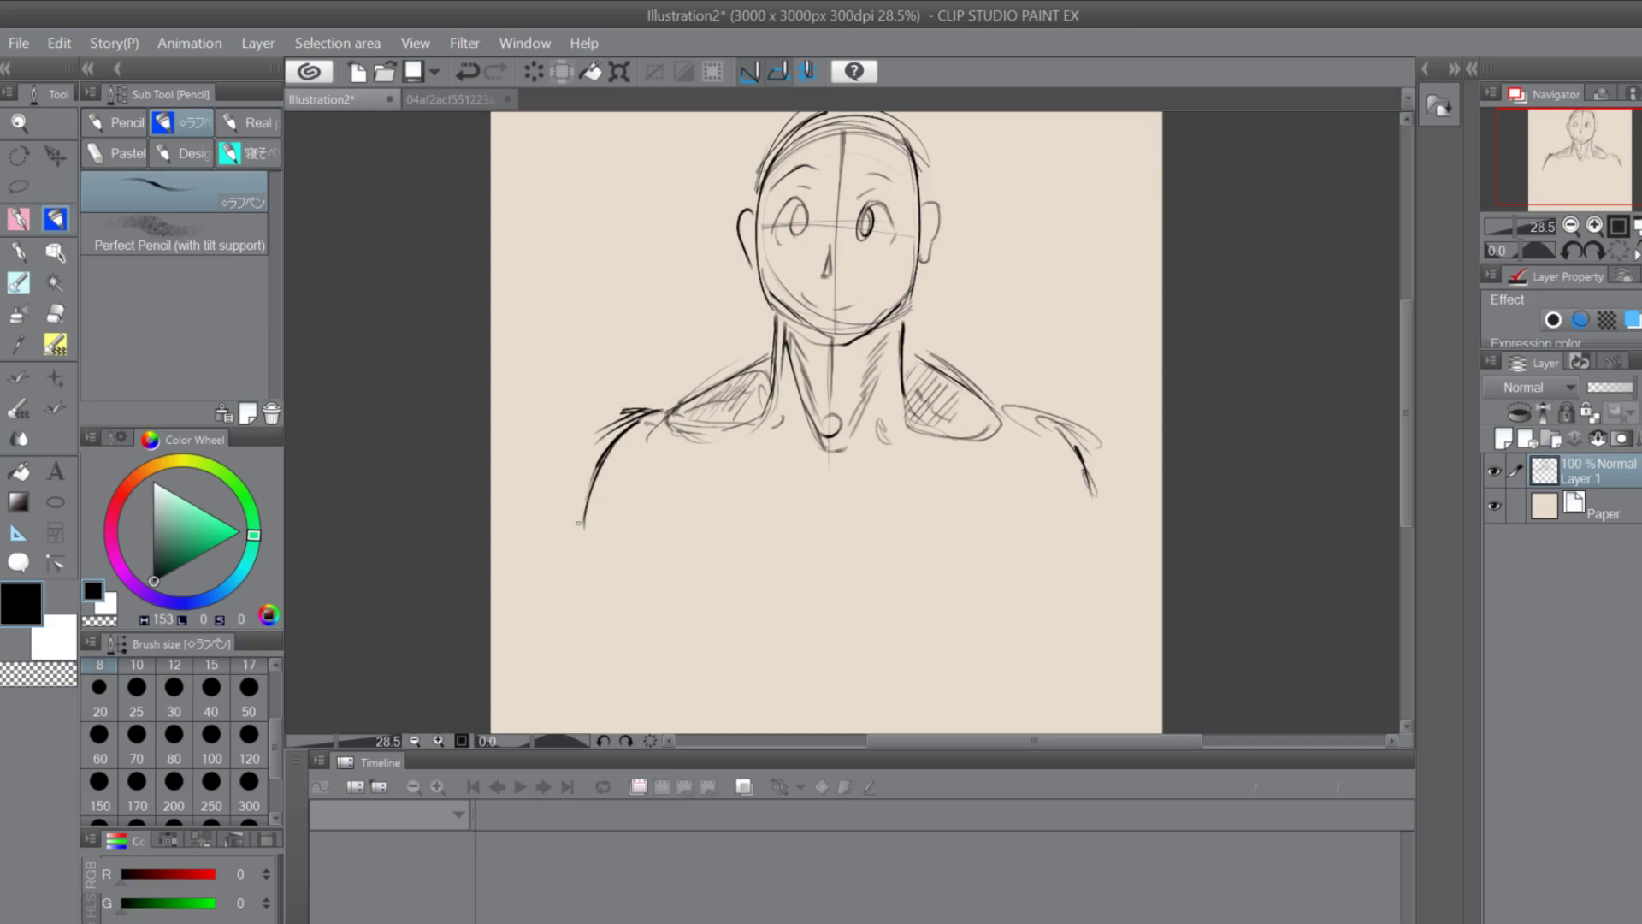
Draw a separate spoon-like teardrop with a short stem beside the head as an example of the deltoid shape
mouse_move(559, 203)
mouse_down()
mouse_move(543, 248)
mouse_move(585, 187)
mouse_move(629, 206)
mouse_move(560, 279)
mouse_up()
drag(551, 229, 547, 283)
drag(574, 195, 544, 227)
mouse_move(556, 220)
mouse_down()
mouse_move(547, 287)
mouse_move(562, 289)
mouse_move(542, 267)
mouse_move(590, 209)
mouse_move(633, 198)
mouse_move(577, 220)
mouse_move(576, 236)
mouse_move(677, 168)
mouse_up()
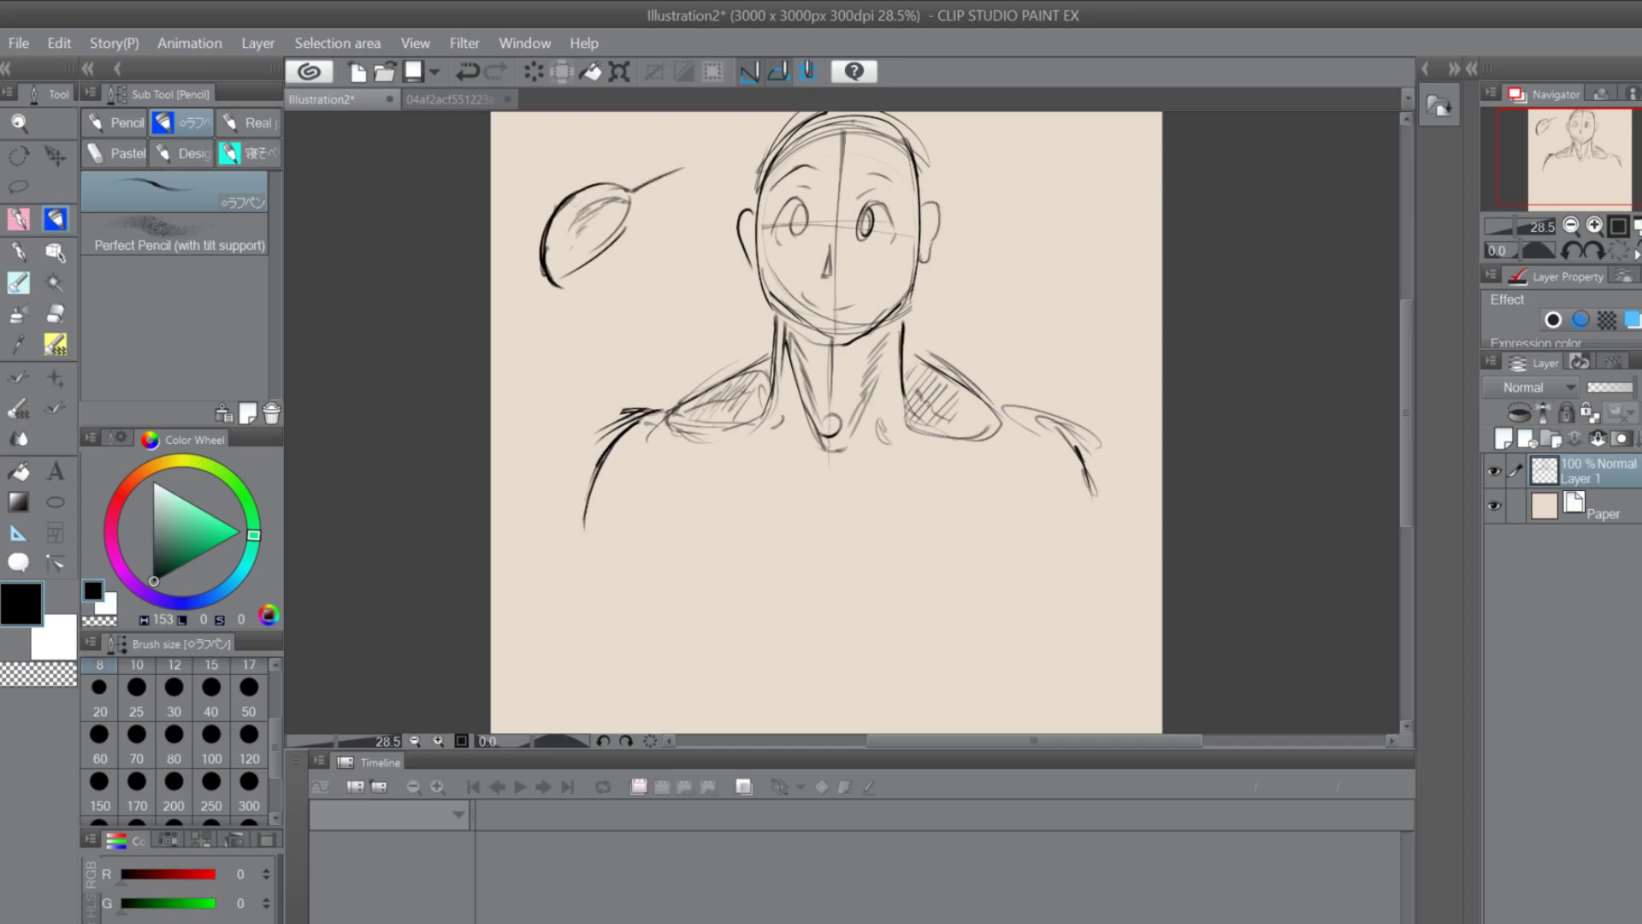
Complete the left deltoid as a teardrop with a bold outer curve and an inner edge tapering toward the arm
mouse_move(662, 413)
mouse_down()
mouse_move(596, 453)
mouse_move(590, 553)
mouse_move(552, 588)
mouse_up()
mouse_move(588, 494)
mouse_down()
mouse_move(587, 552)
mouse_move(719, 428)
mouse_up()
drag(593, 558, 690, 477)
Complete the right deltoid with a diagonal inner edge and an outer curve meeting at a lower point
drag(998, 470, 1024, 500)
mouse_move(1031, 417)
mouse_down()
mouse_move(1057, 432)
mouse_move(1091, 509)
mouse_up()
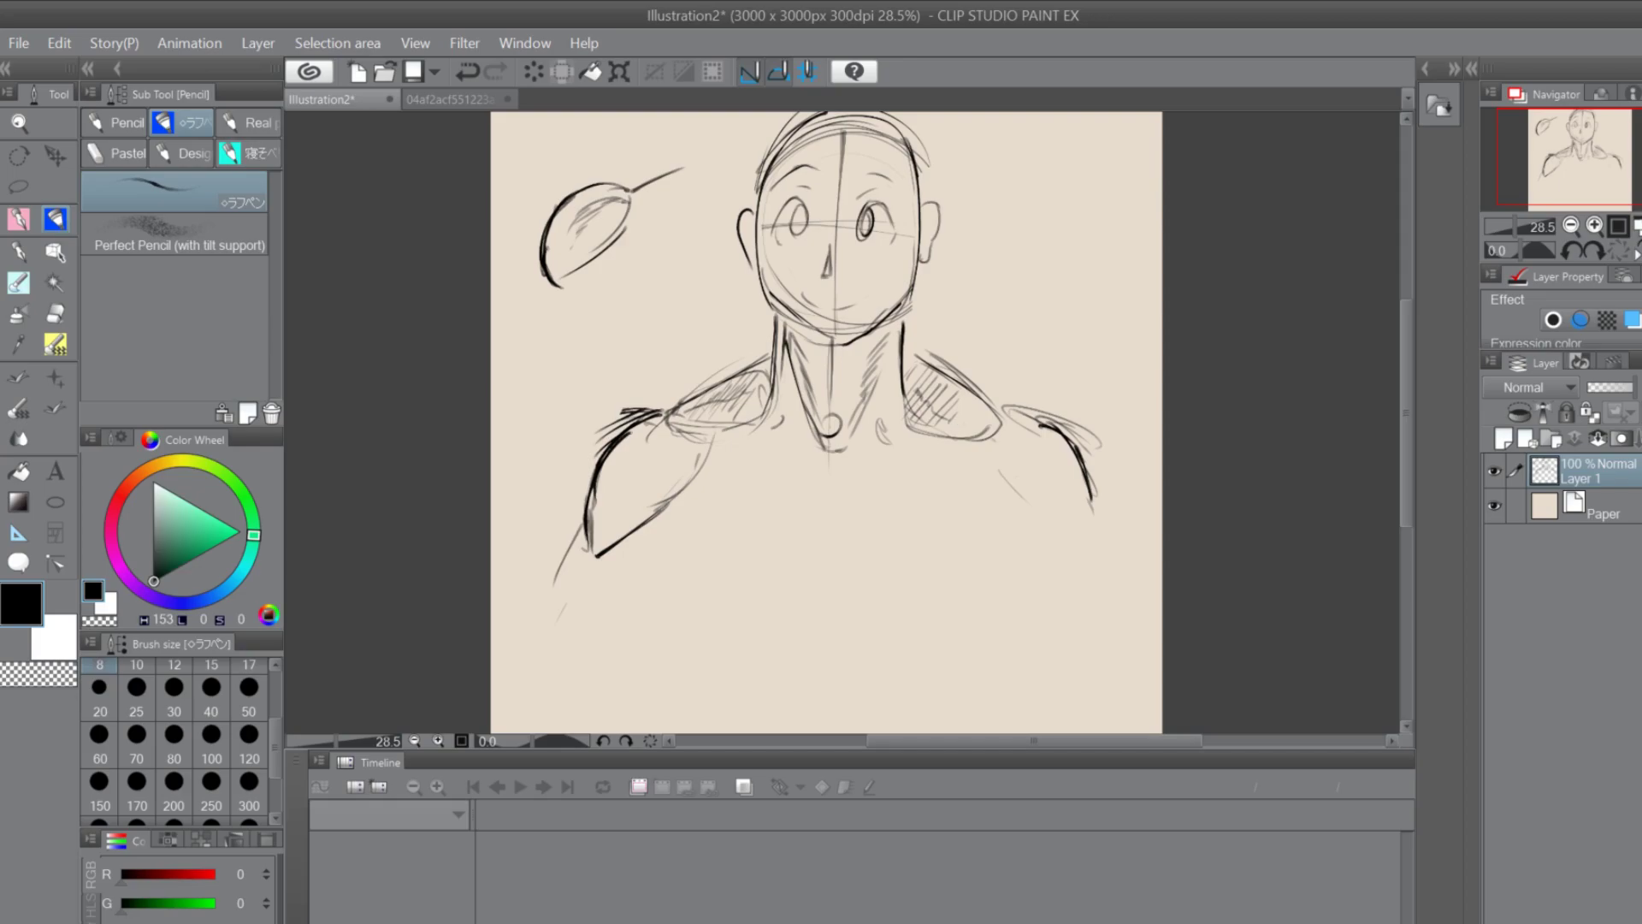
drag(1093, 496, 1098, 537)
drag(992, 459, 1035, 519)
mouse_move(979, 448)
mouse_down()
mouse_move(1036, 519)
mouse_move(1105, 542)
mouse_up()
drag(995, 455, 1051, 511)
Draw both collarbones sloping from the shoulders down toward the throat pit
mouse_move(698, 434)
mouse_down()
mouse_move(788, 456)
mouse_move(999, 431)
mouse_up()
mouse_move(759, 446)
mouse_down()
mouse_move(667, 416)
mouse_move(742, 444)
mouse_up()
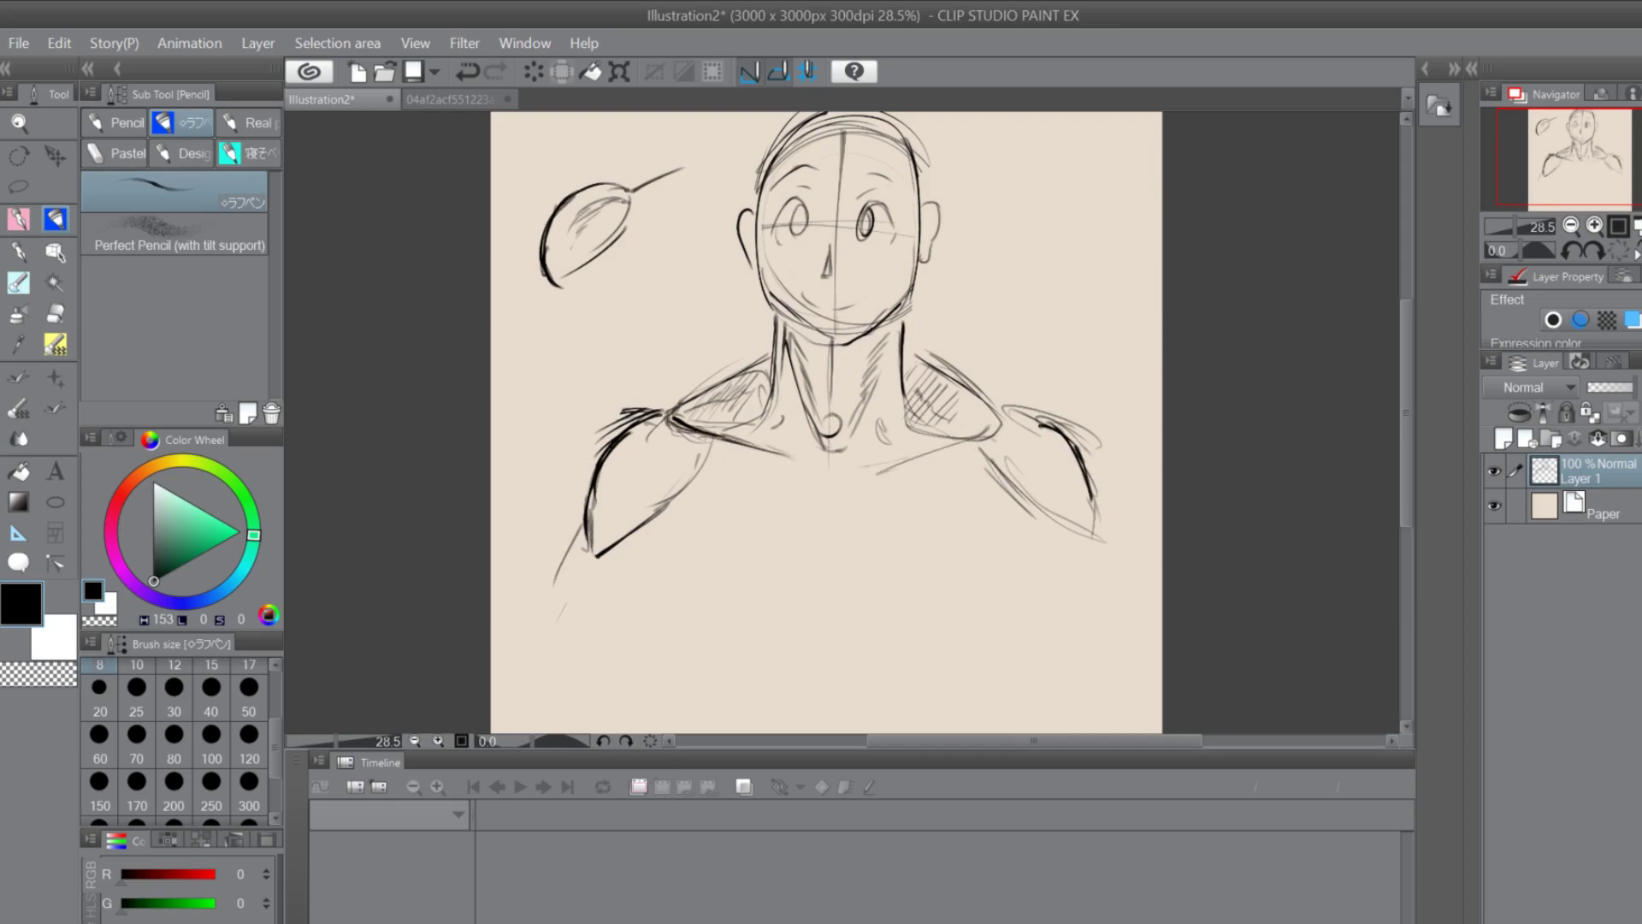
mouse_move(958, 439)
mouse_down()
mouse_move(999, 422)
mouse_move(869, 472)
mouse_up()
mouse_move(774, 445)
mouse_down()
mouse_move(821, 473)
mouse_move(949, 440)
mouse_up()
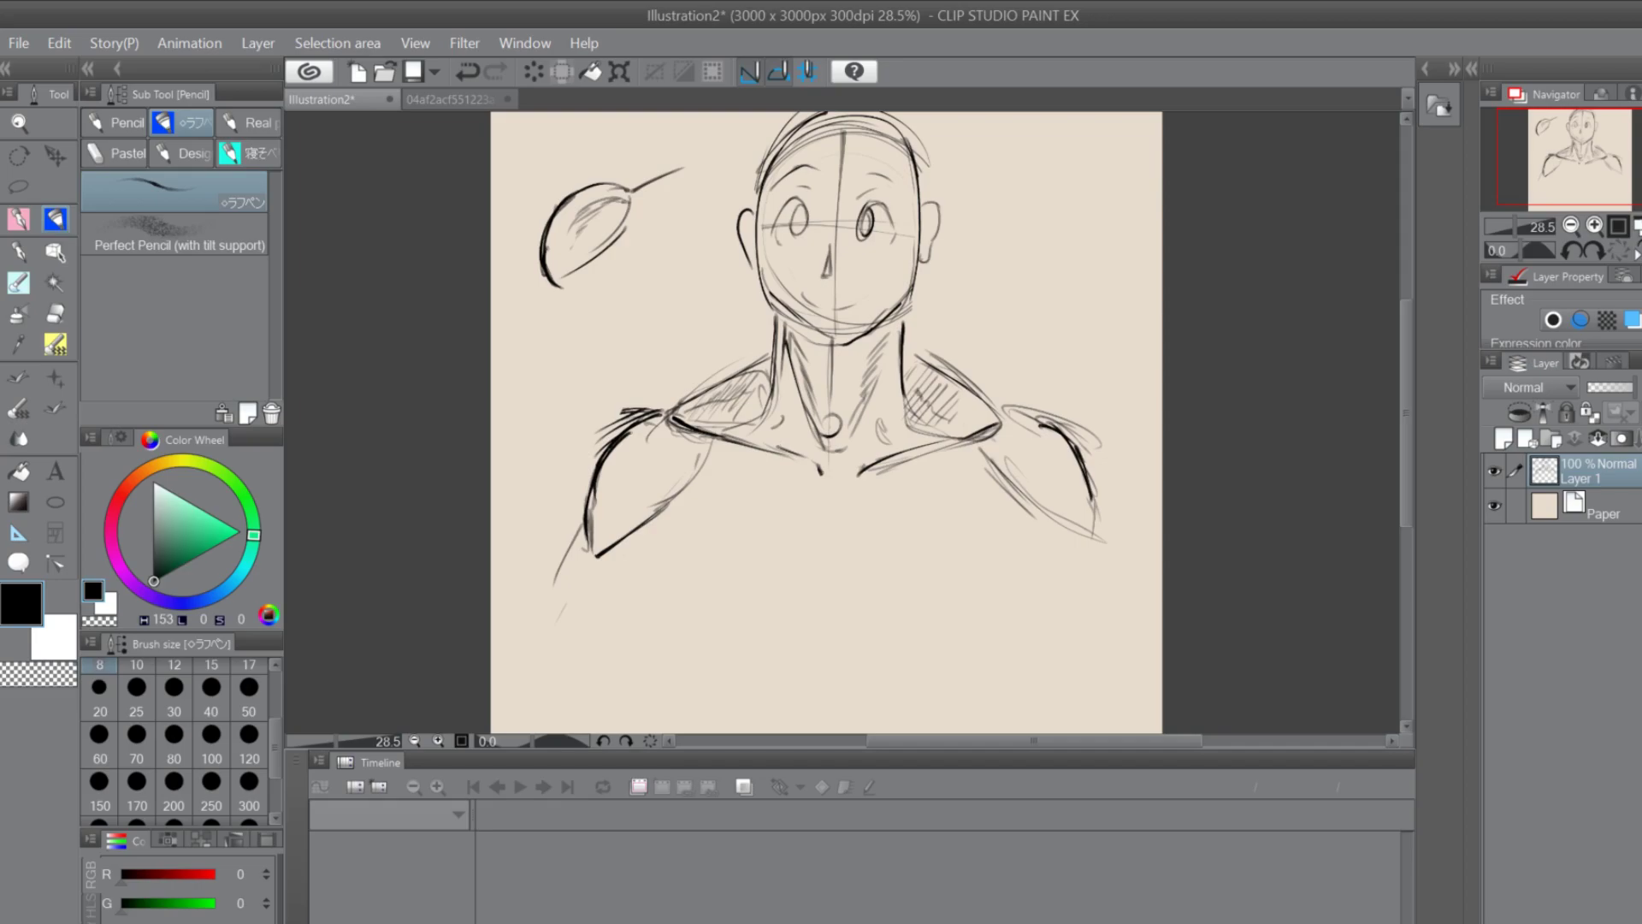
mouse_move(834, 480)
mouse_down()
mouse_move(842, 518)
mouse_move(831, 485)
mouse_move(932, 438)
mouse_up()
Draw the chest's vertical centre line and the curved lower edges of both pectorals
drag(836, 472, 835, 603)
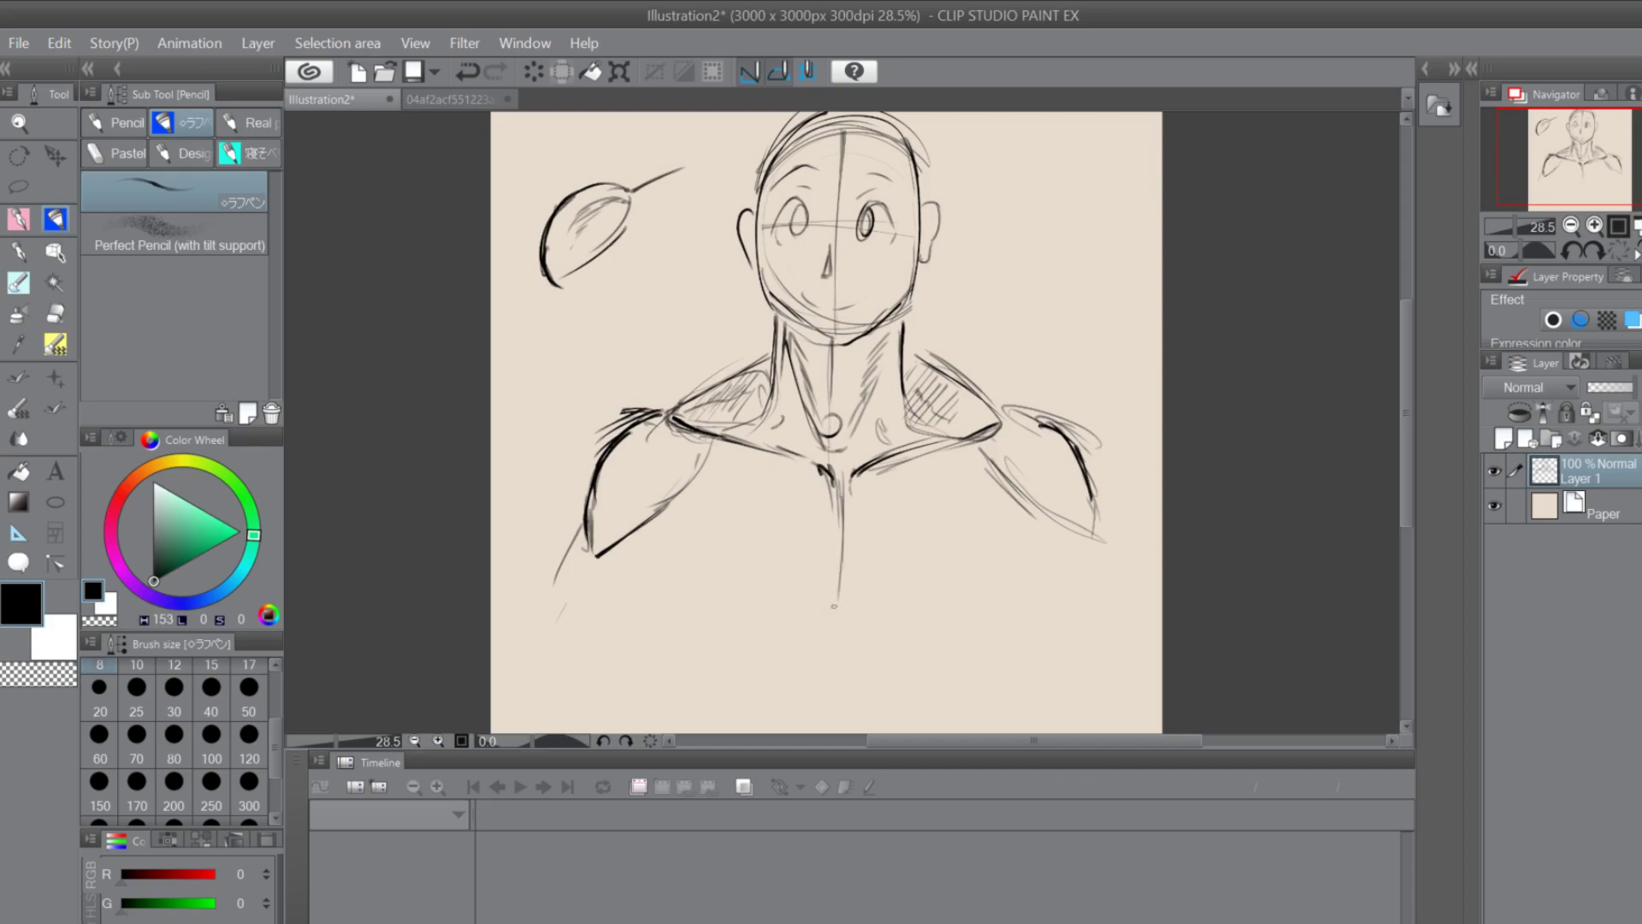
drag(675, 581, 736, 615)
mouse_move(655, 541)
mouse_down()
mouse_move(660, 578)
mouse_move(720, 618)
mouse_move(814, 629)
mouse_up()
drag(823, 608, 992, 567)
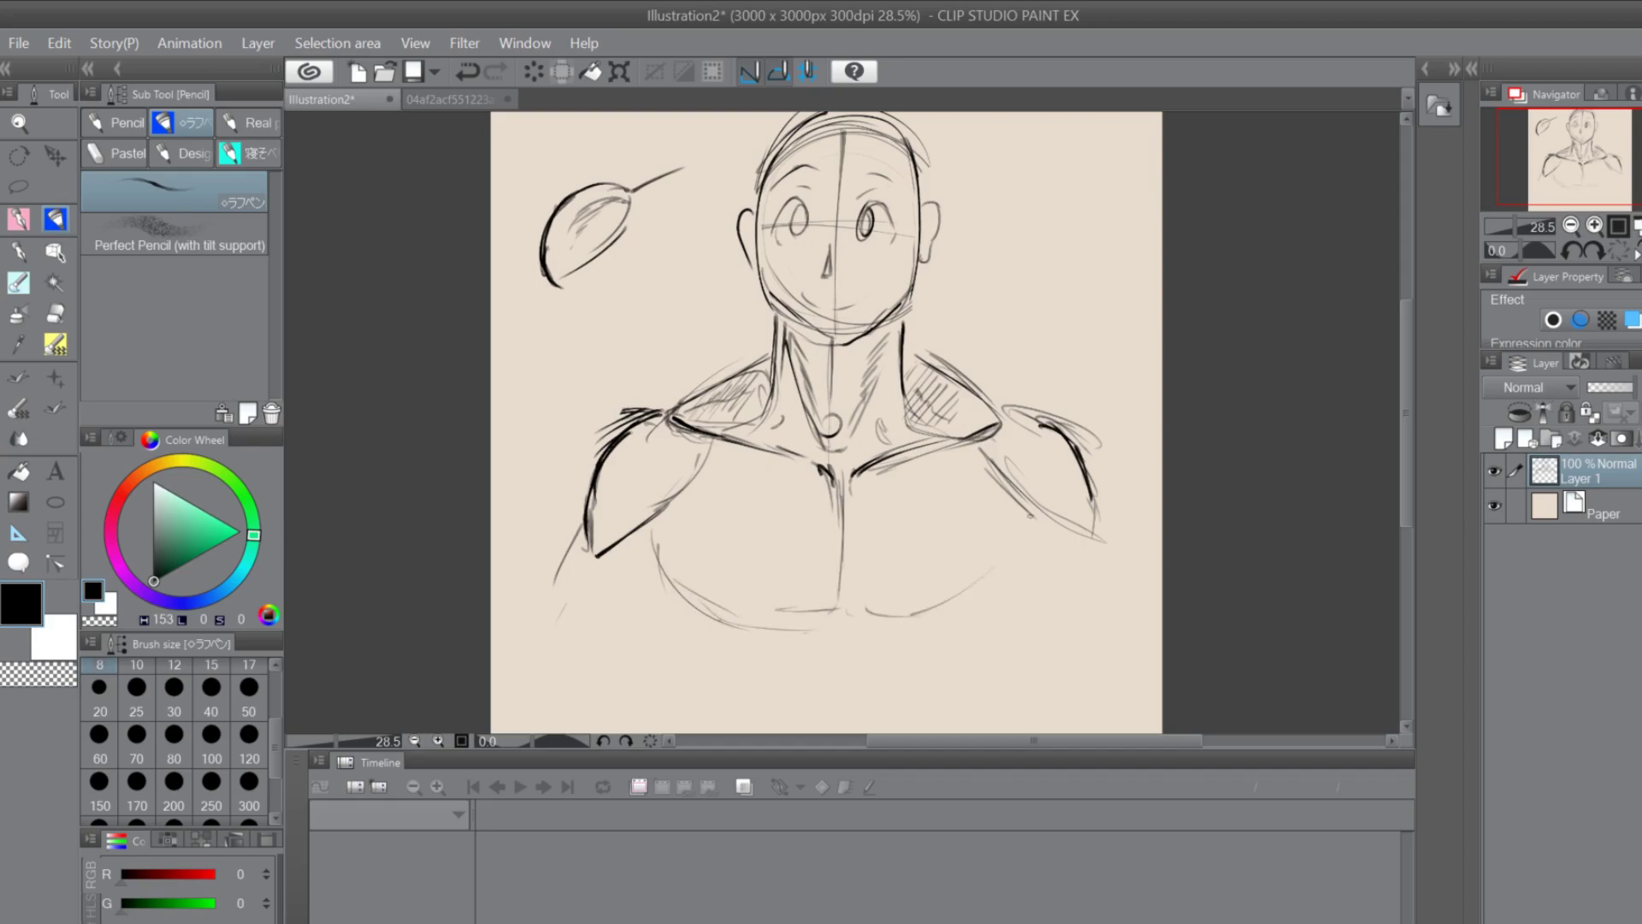
mouse_move(882, 626)
mouse_down()
mouse_move(1008, 567)
mouse_move(865, 634)
mouse_move(1003, 582)
mouse_up()
drag(846, 528, 840, 588)
drag(848, 489, 838, 613)
Clear the chest's centre line and redraw the sternum as two separate vertical lines
mouse_move(1404, 380)
mouse_down()
mouse_move(1402, 429)
mouse_move(1401, 377)
mouse_up()
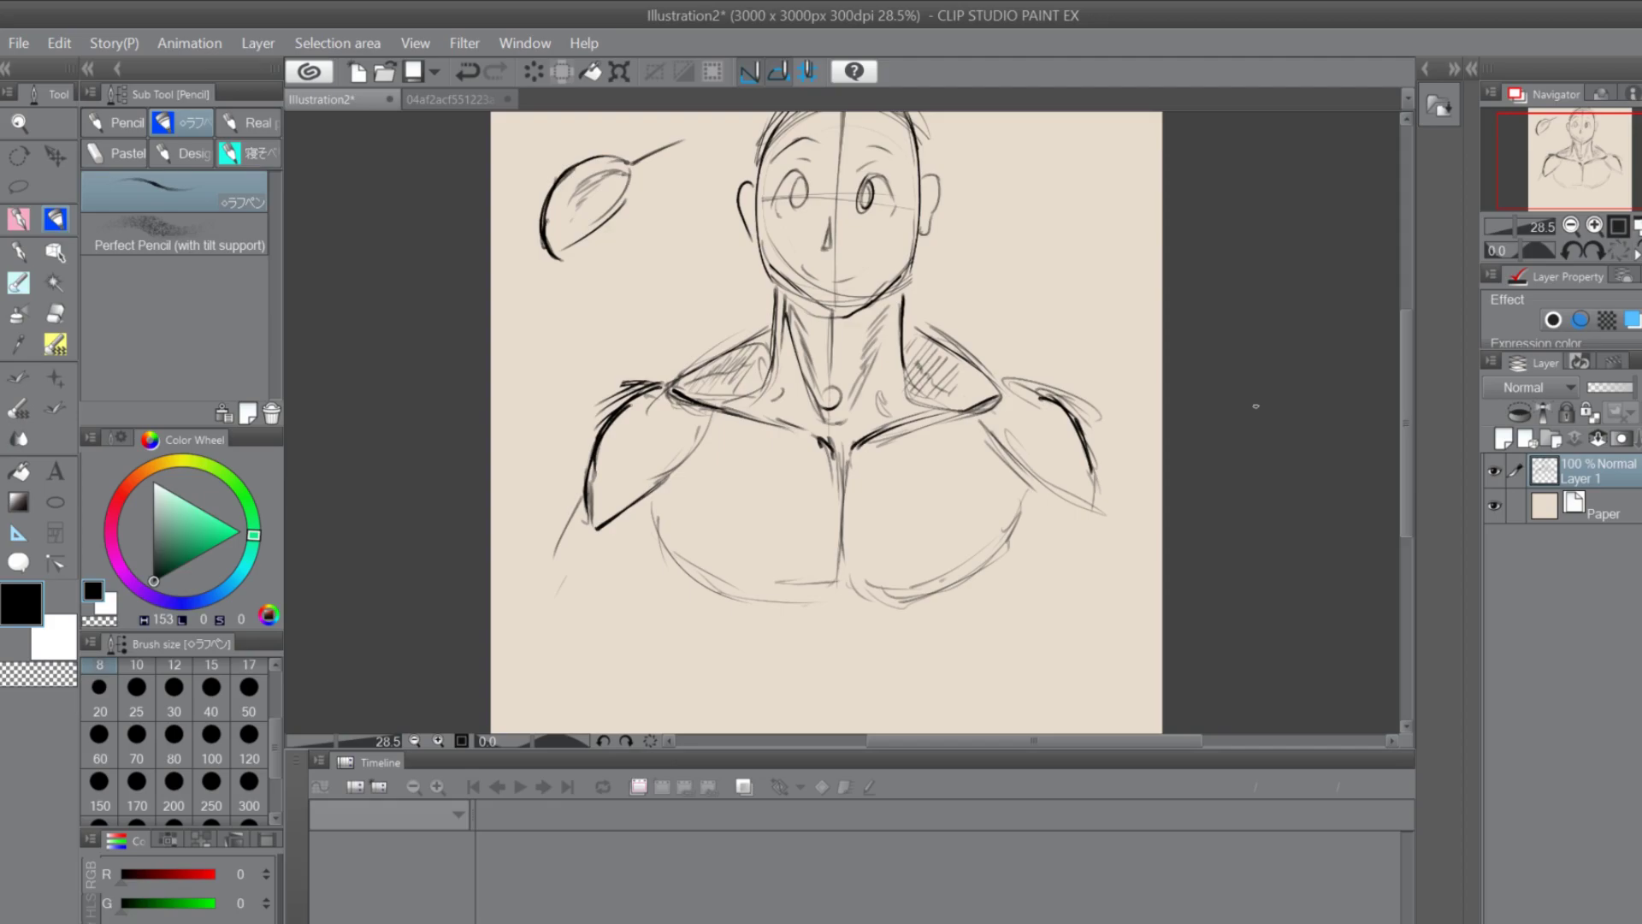
drag(825, 441, 818, 597)
drag(821, 429, 829, 476)
drag(824, 548, 823, 580)
drag(828, 511, 825, 582)
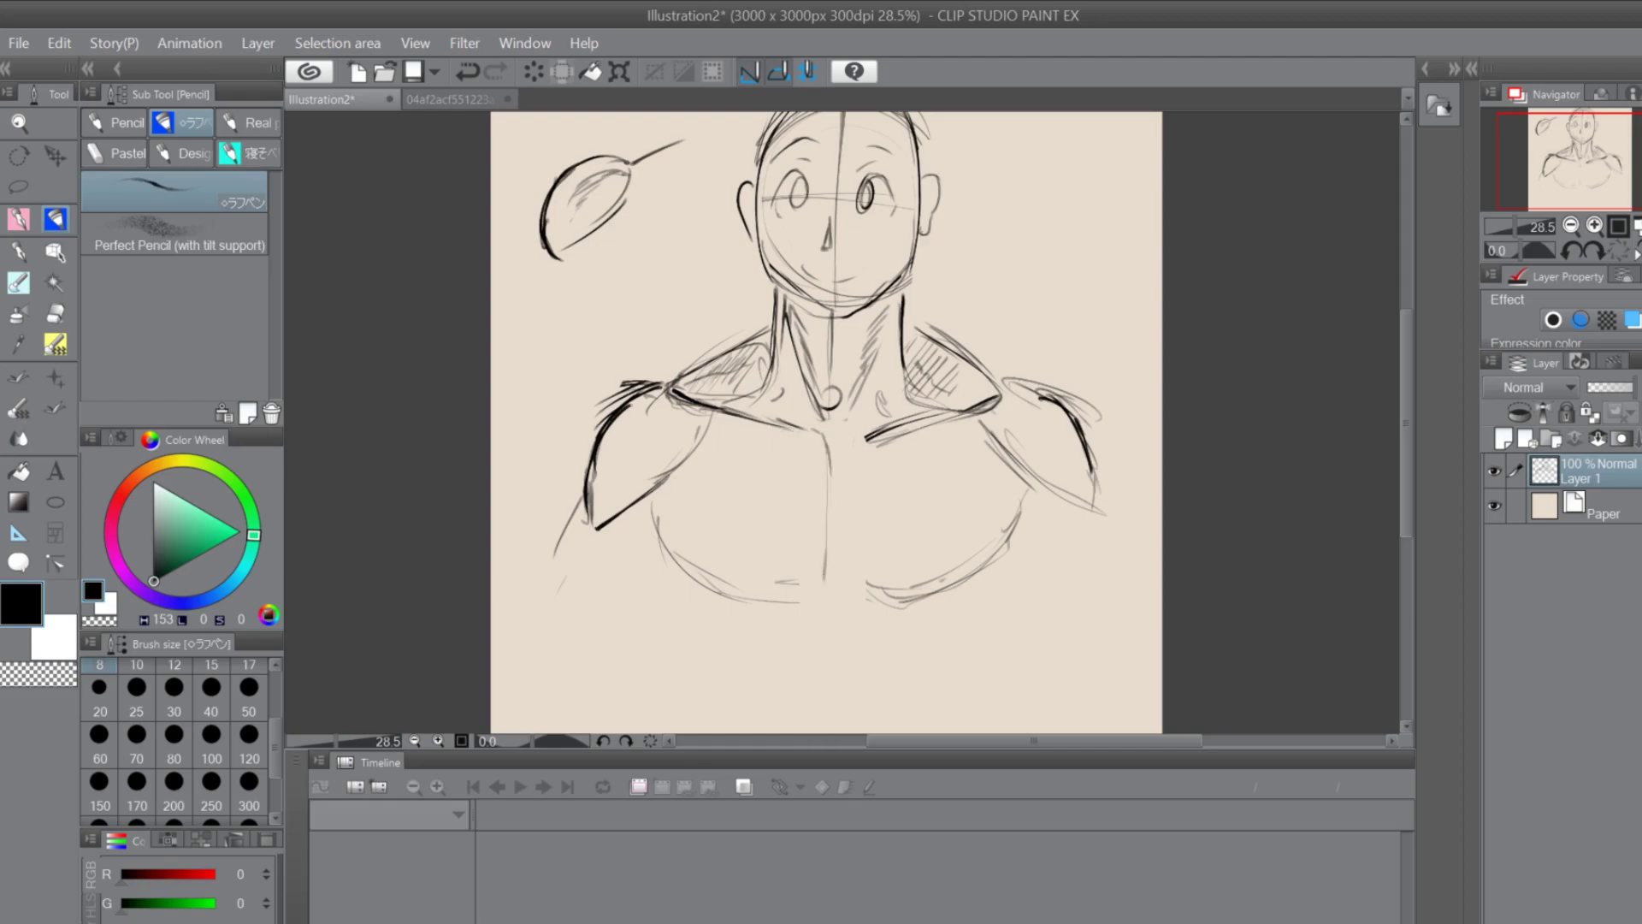
drag(856, 431, 845, 571)
drag(838, 456, 837, 590)
Darken the lower contours of both pectorals, rounding them from the sternum up to the armpits
mouse_move(843, 506)
mouse_down()
mouse_move(864, 603)
mouse_move(953, 586)
mouse_up()
mouse_move(842, 565)
mouse_down()
mouse_move(885, 594)
mouse_move(868, 599)
mouse_move(972, 571)
mouse_move(945, 583)
mouse_move(992, 559)
mouse_move(1048, 479)
mouse_up()
drag(626, 494, 657, 525)
mouse_move(825, 527)
mouse_down()
mouse_move(826, 573)
mouse_move(778, 609)
mouse_up()
mouse_move(662, 525)
mouse_down()
mouse_move(676, 563)
mouse_move(797, 610)
mouse_up()
drag(650, 520, 667, 556)
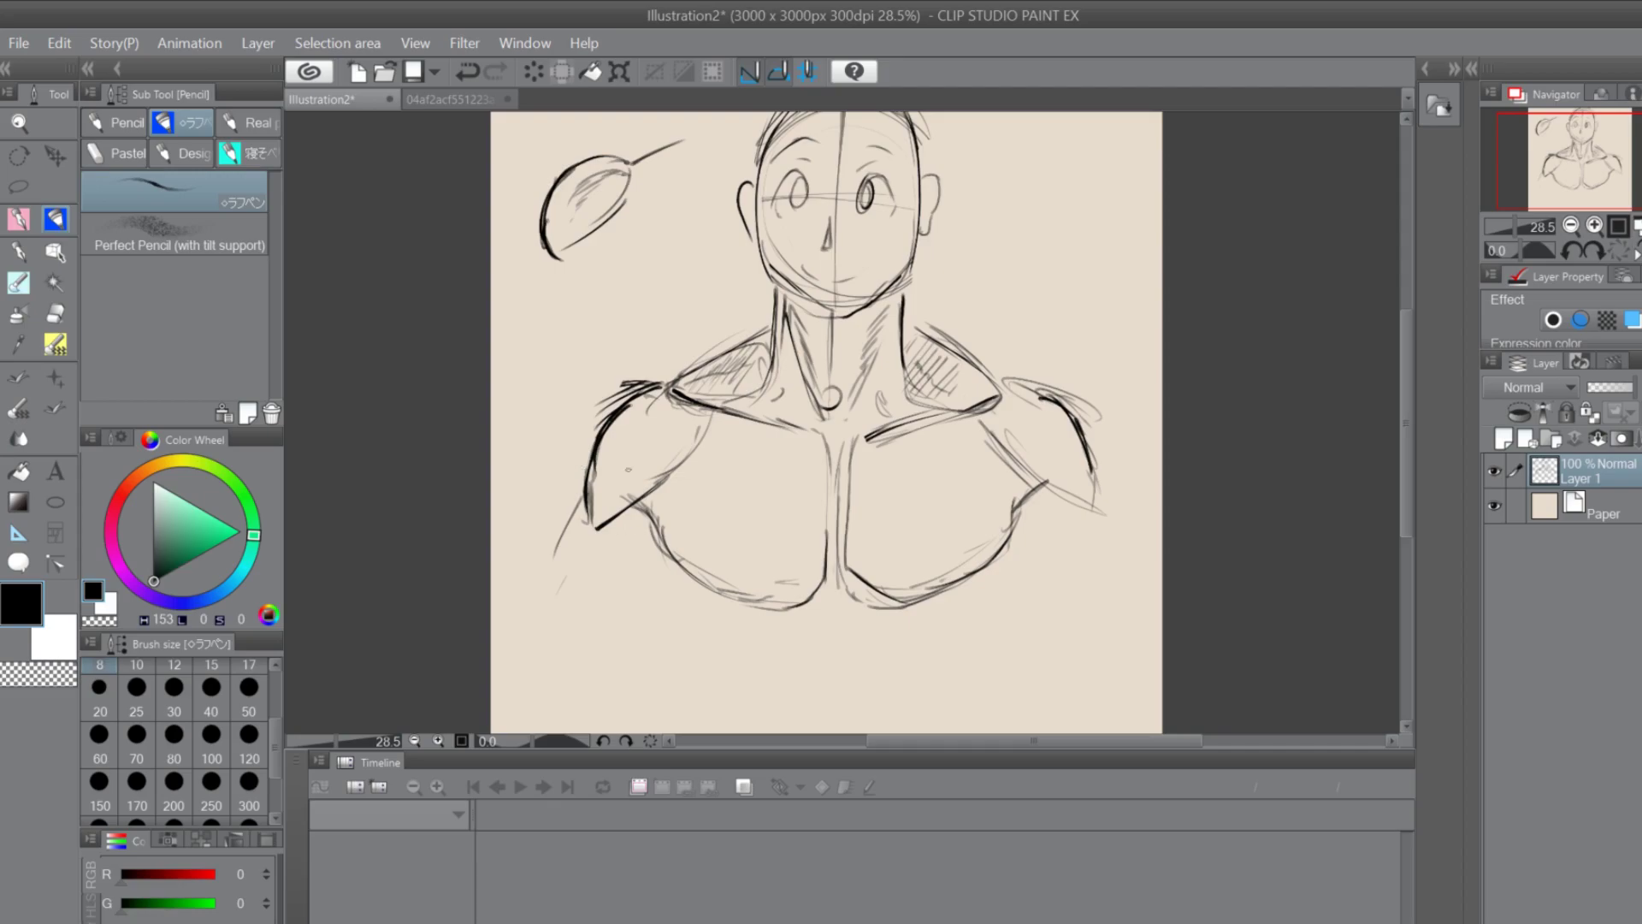
Strengthen the left deltoid's lower edge, both armpit folds and the sternum lines
mouse_move(581, 552)
mouse_down()
mouse_move(647, 519)
mouse_move(667, 535)
mouse_move(651, 513)
mouse_move(714, 429)
mouse_up()
mouse_move(631, 510)
mouse_down()
mouse_move(712, 435)
mouse_move(703, 421)
mouse_move(682, 457)
mouse_up()
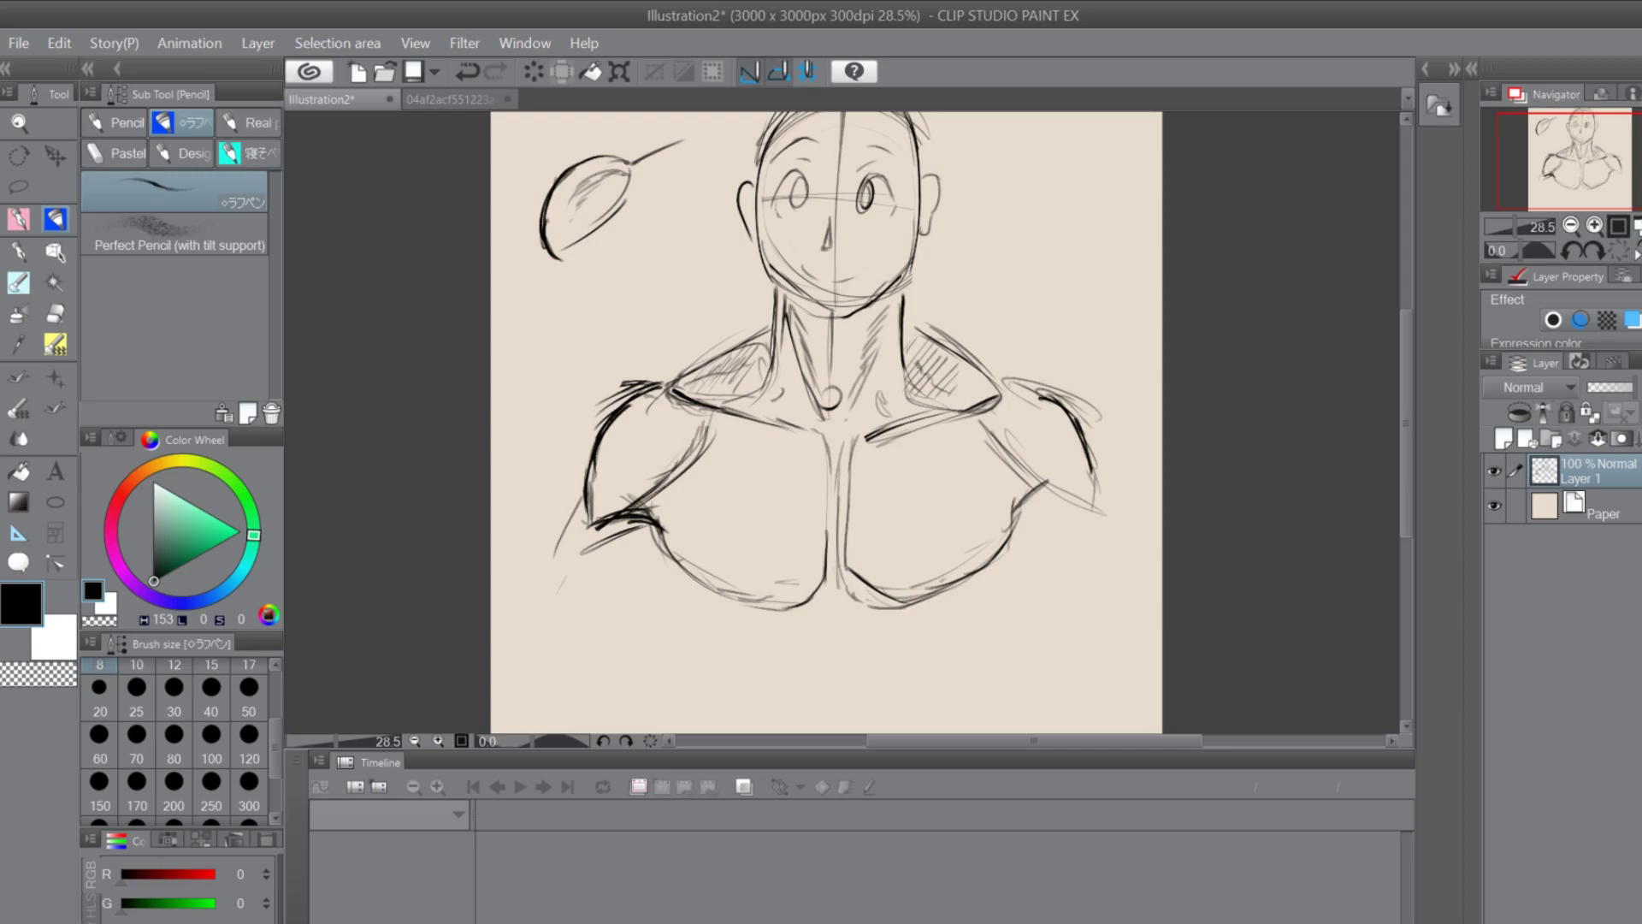
drag(1011, 505, 1050, 484)
drag(1045, 503, 1059, 511)
drag(831, 453, 836, 561)
drag(847, 461, 839, 590)
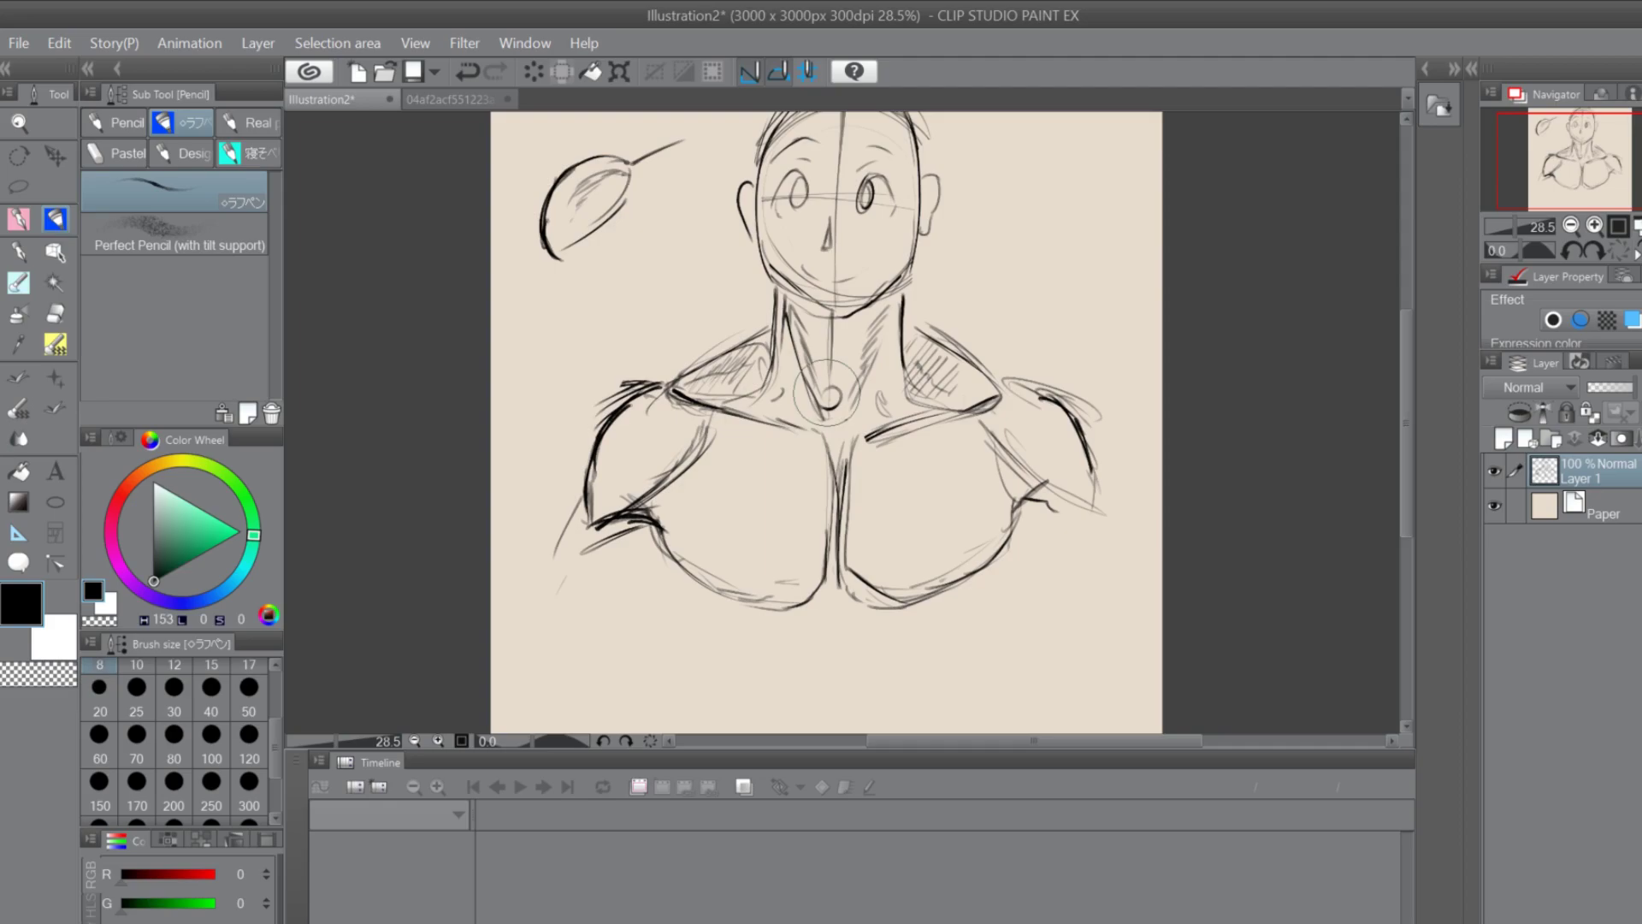
Add a small nipple circle near the lower outer part of each pectoral
drag(686, 544, 699, 557)
mouse_move(991, 542)
mouse_down()
mouse_move(967, 552)
mouse_move(989, 549)
mouse_up()
mouse_move(889, 599)
mouse_down()
mouse_move(967, 587)
mouse_move(1017, 509)
mouse_move(997, 453)
mouse_up()
Add light contour strokes inside both deltoids and round the left pectoral's inner and lower edge
scroll(1395, 398, down, 2)
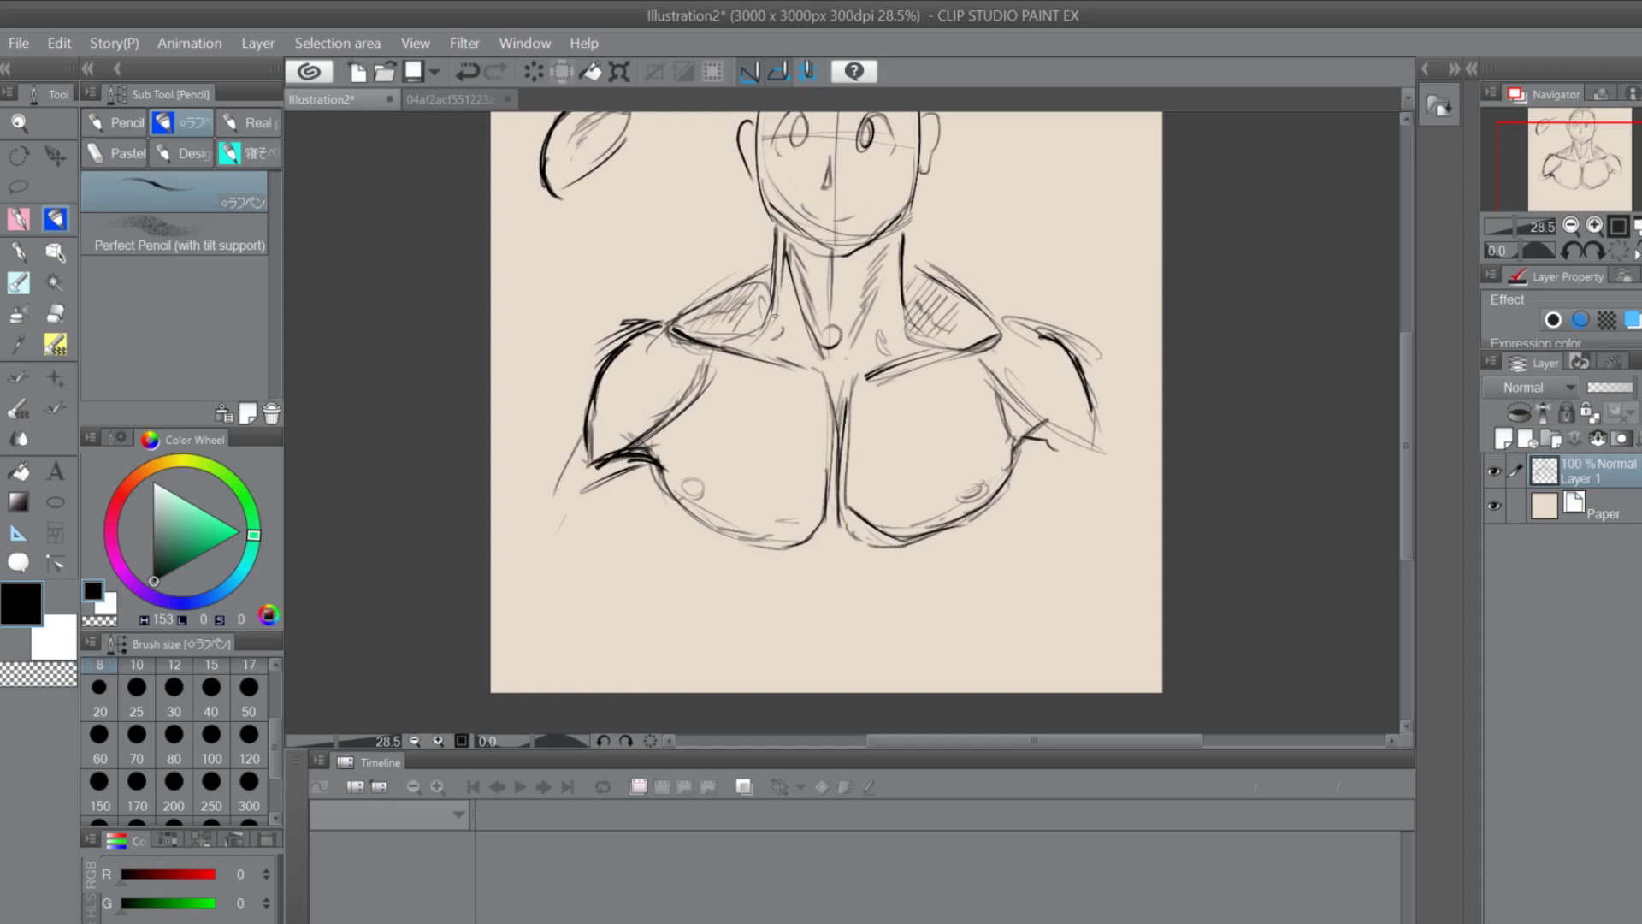
mouse_move(646, 354)
mouse_down()
mouse_move(658, 350)
mouse_move(603, 422)
mouse_move(676, 345)
mouse_up()
drag(1016, 343, 1070, 425)
mouse_move(824, 380)
mouse_down()
mouse_move(831, 467)
mouse_move(795, 527)
mouse_up()
mouse_move(826, 404)
mouse_down()
mouse_move(794, 528)
mouse_move(864, 537)
mouse_move(839, 475)
mouse_up()
mouse_move(841, 483)
mouse_down()
mouse_move(888, 540)
mouse_move(804, 521)
mouse_move(834, 504)
mouse_move(757, 539)
mouse_move(790, 526)
mouse_up()
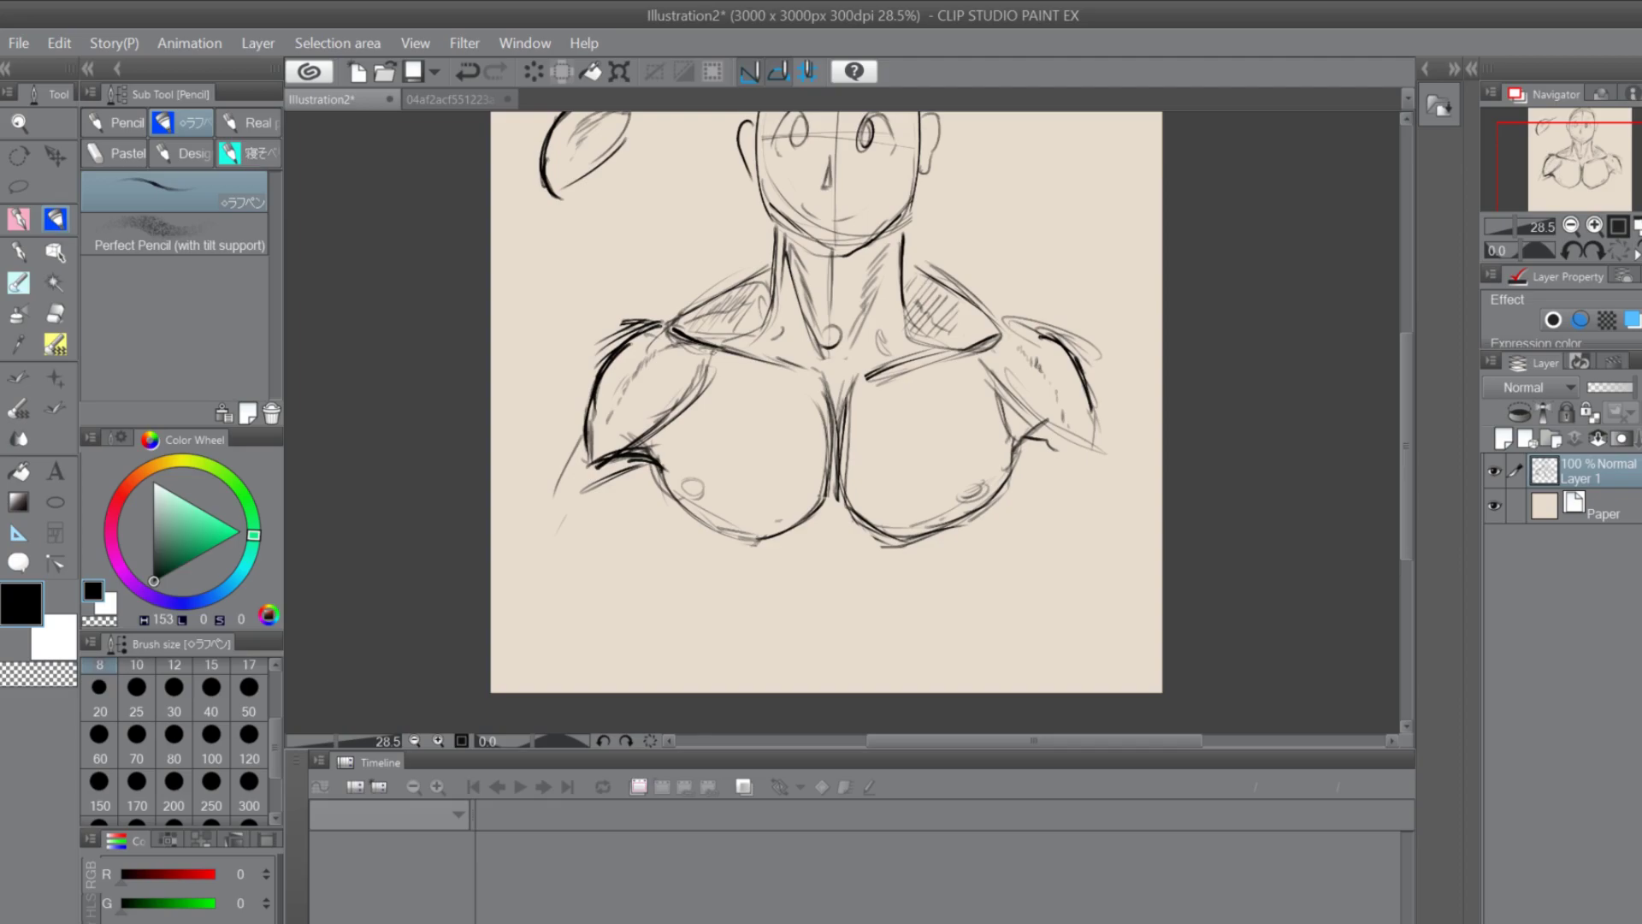
Draw the upper edges of both pectorals just beneath the collarbones
drag(875, 392, 922, 376)
drag(874, 389, 973, 363)
mouse_move(734, 360)
mouse_down()
mouse_move(811, 394)
mouse_move(770, 373)
mouse_up()
drag(716, 364, 762, 373)
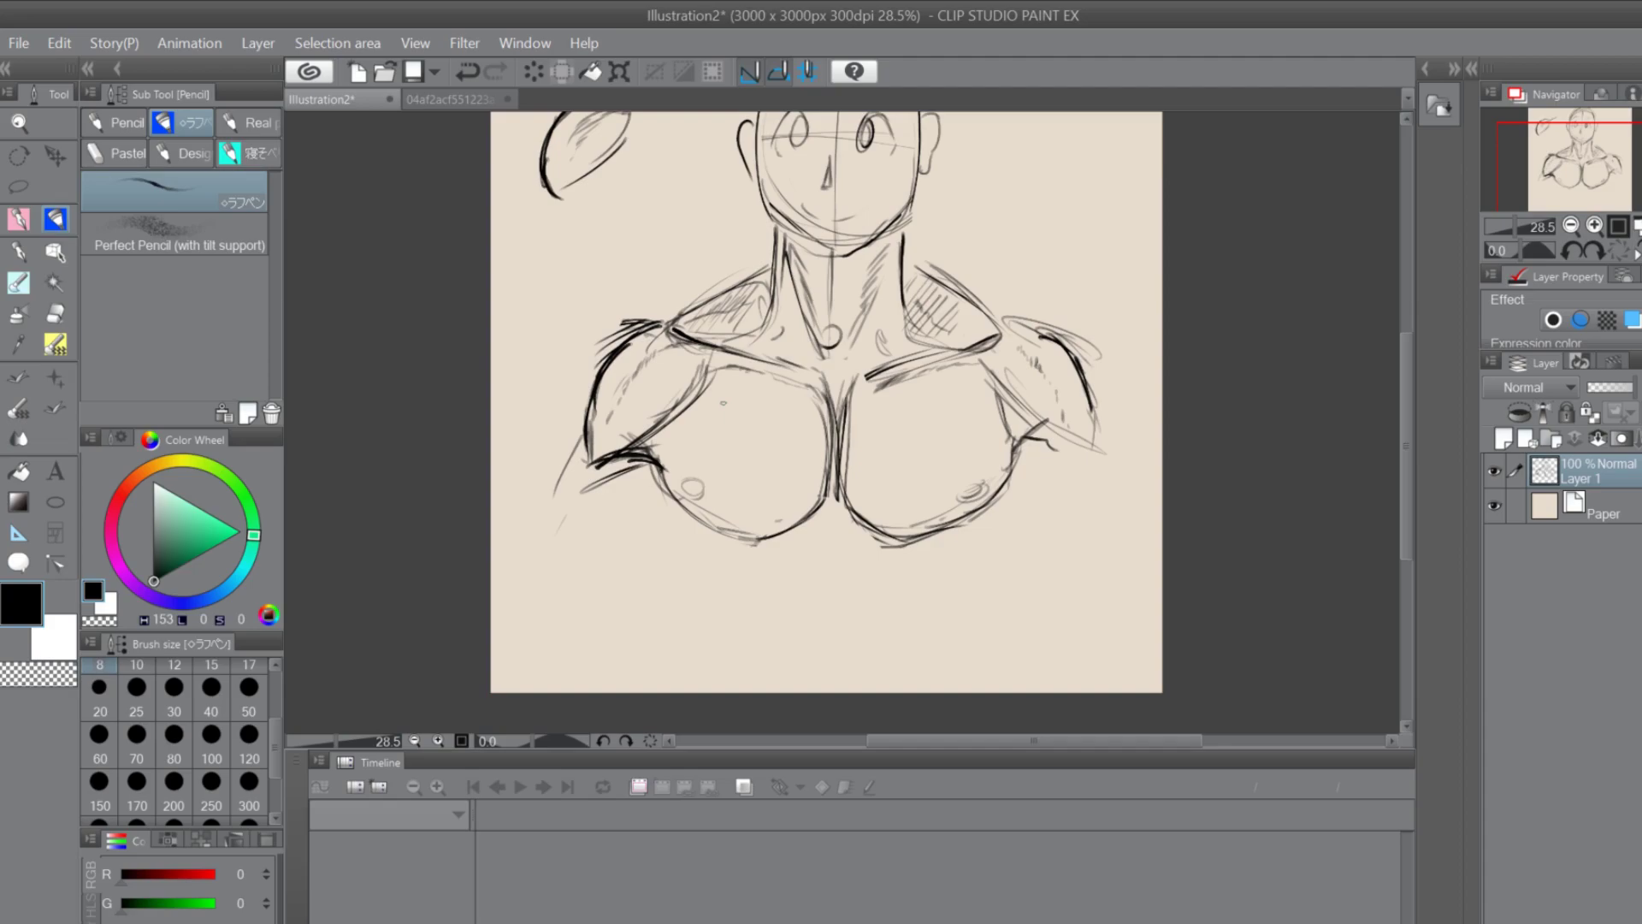
Add muscle-fibre strokes inside both pectorals and darken the left pectoral's outer and inner edges
drag(676, 496, 714, 523)
mouse_move(850, 445)
mouse_down()
mouse_move(898, 427)
mouse_move(895, 462)
mouse_up()
drag(774, 451, 799, 463)
drag(962, 411, 990, 403)
mouse_move(731, 383)
mouse_down()
mouse_move(677, 395)
mouse_move(642, 449)
mouse_up()
mouse_move(818, 398)
mouse_down()
mouse_move(811, 526)
mouse_move(844, 453)
mouse_move(838, 513)
mouse_up()
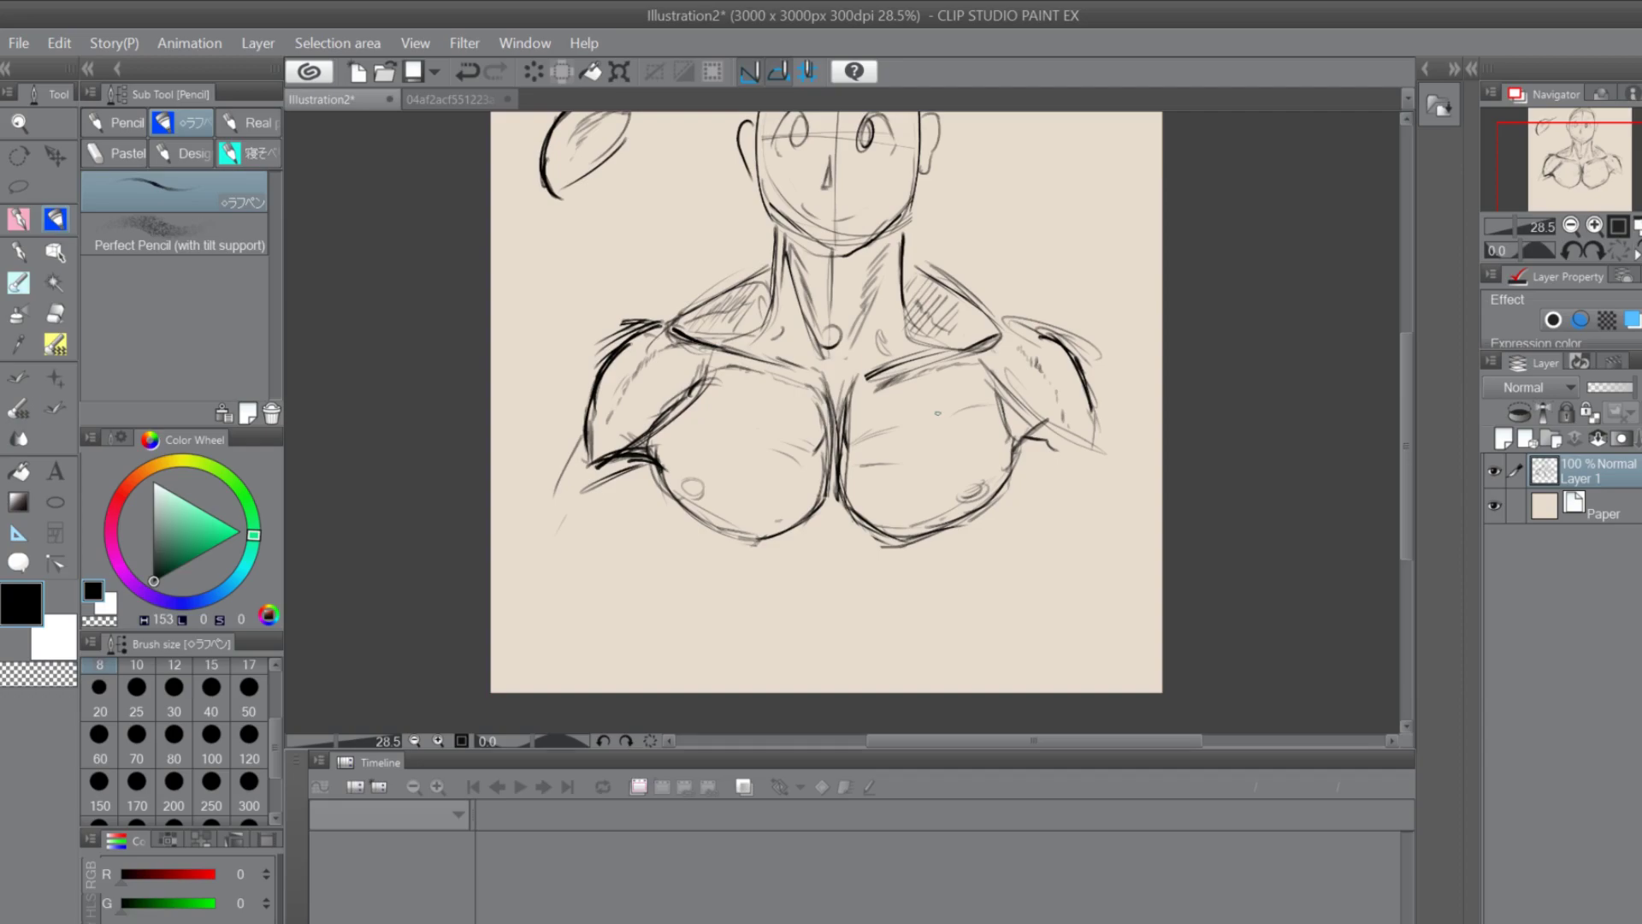
mouse_move(1402, 368)
mouse_down()
mouse_move(1392, 332)
mouse_move(1398, 346)
mouse_up()
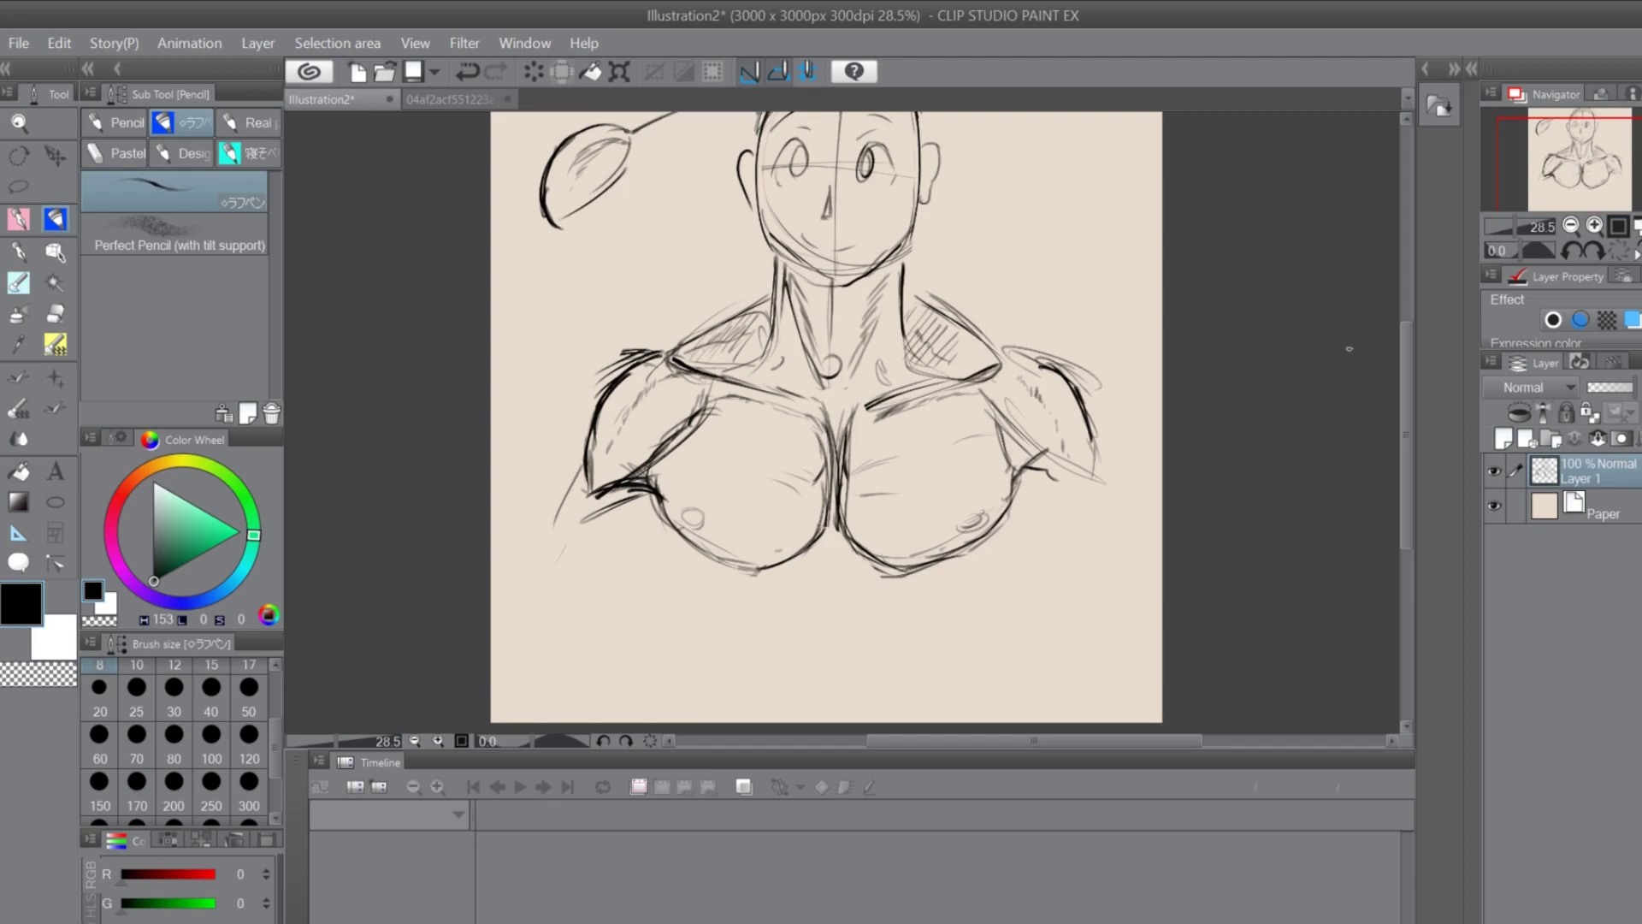
Scale down the whole figure sketch, reposition it near the top of the canvas, and apply the transformation
click(17, 120)
click(59, 43)
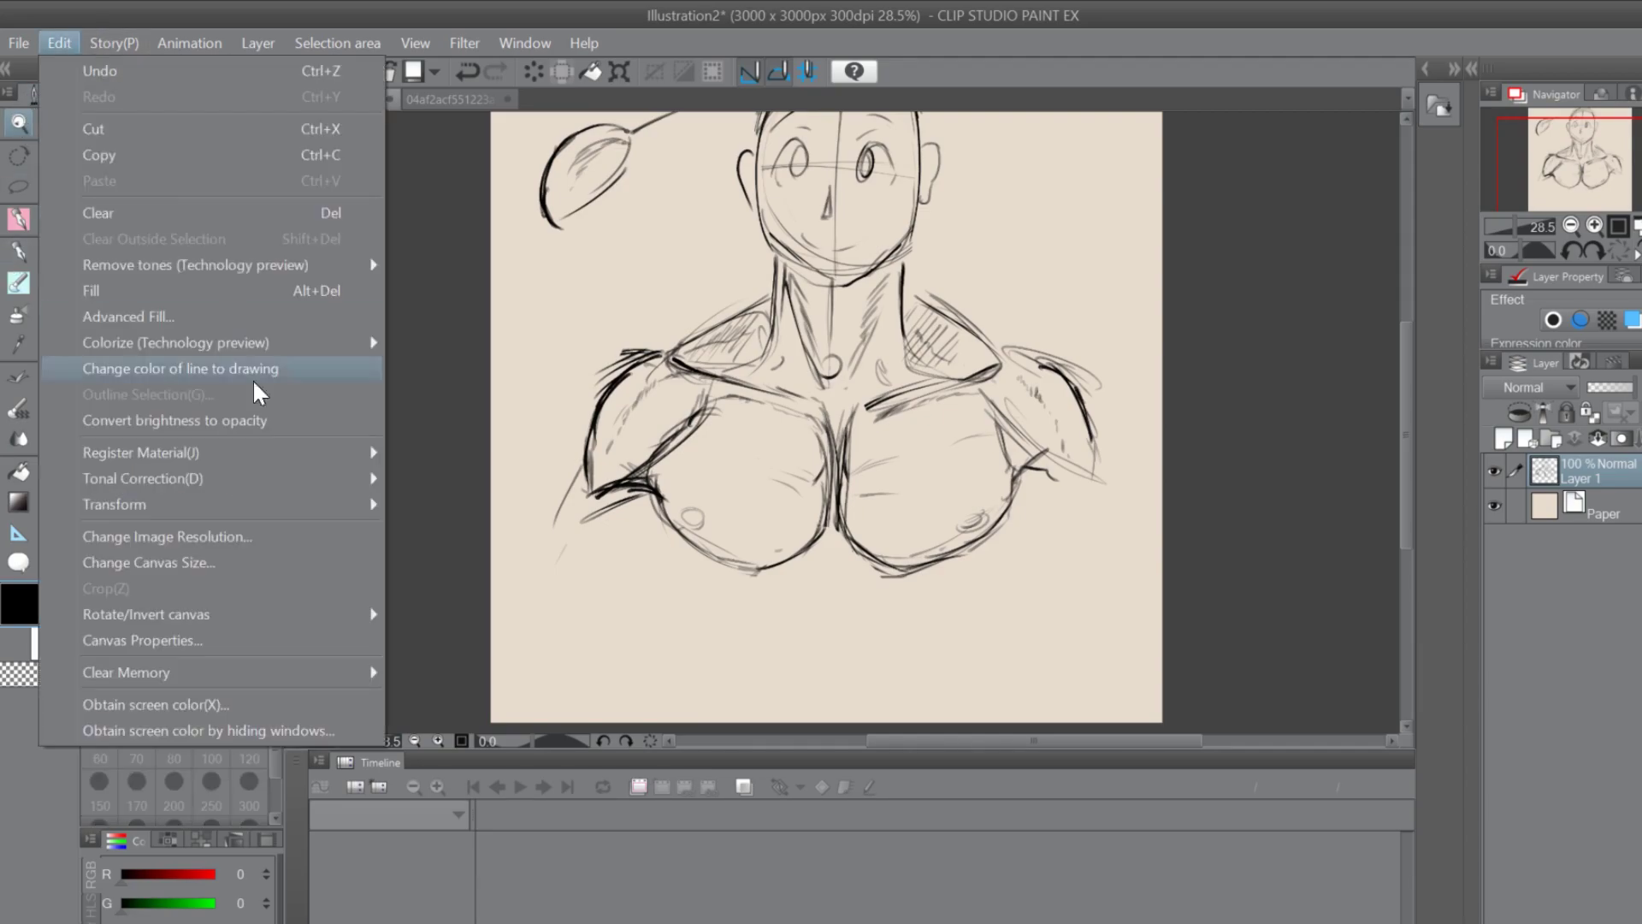
mouse_move(257, 503)
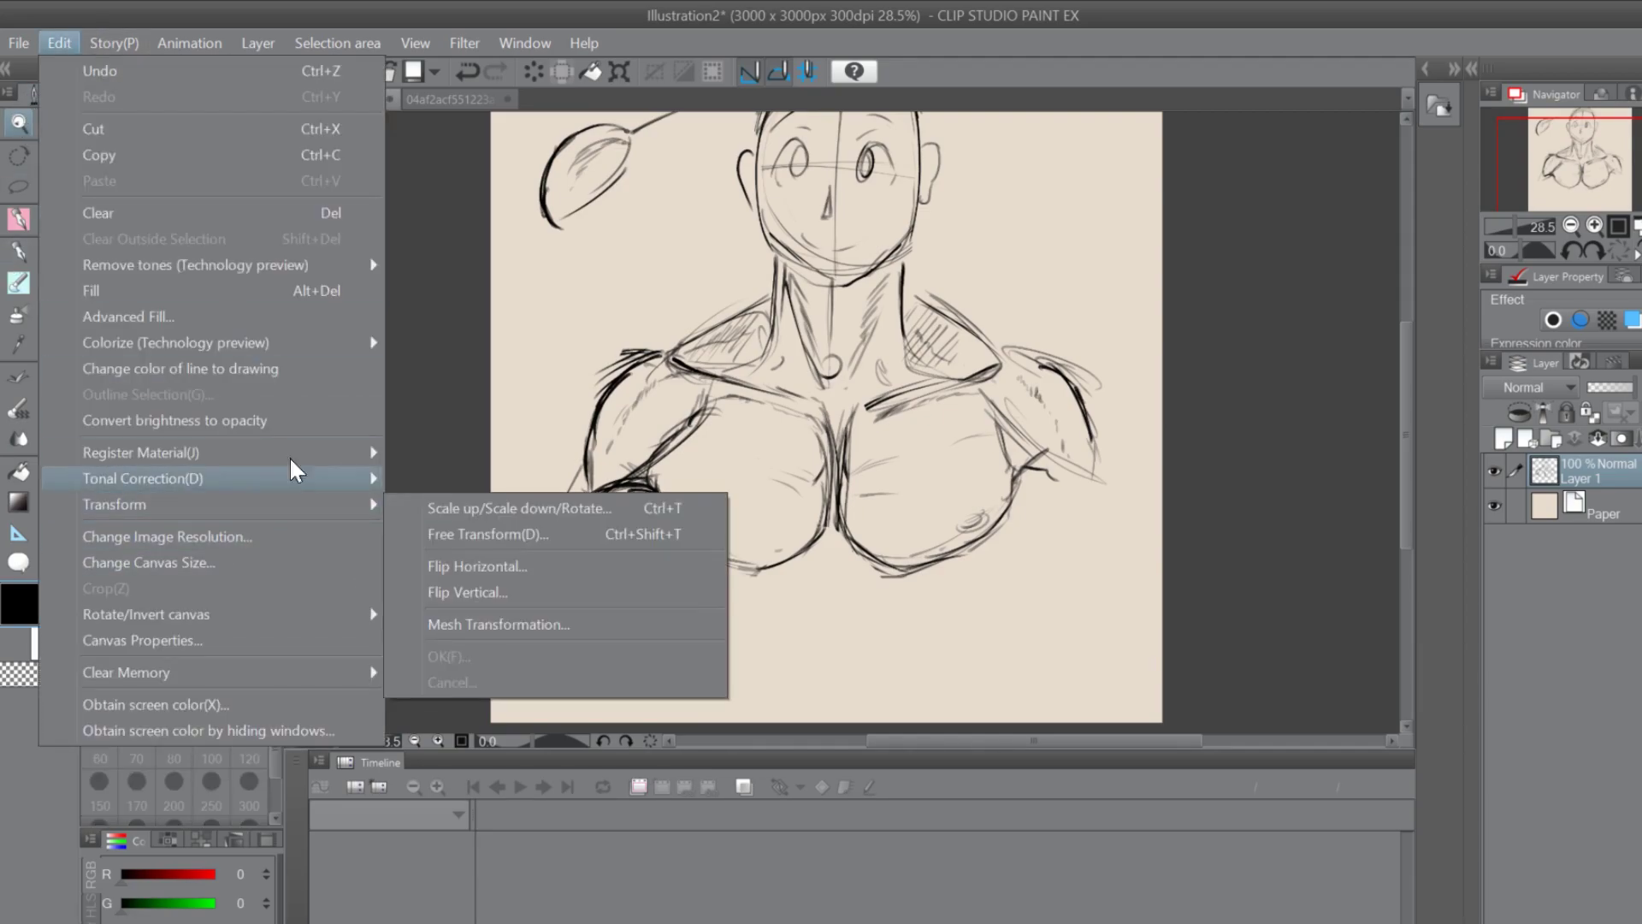
click(617, 510)
drag(560, 596, 671, 492)
mouse_move(1404, 336)
mouse_down()
mouse_move(1407, 283)
mouse_move(1407, 308)
mouse_up()
mouse_move(1037, 374)
mouse_down()
mouse_move(960, 367)
mouse_move(956, 385)
mouse_up()
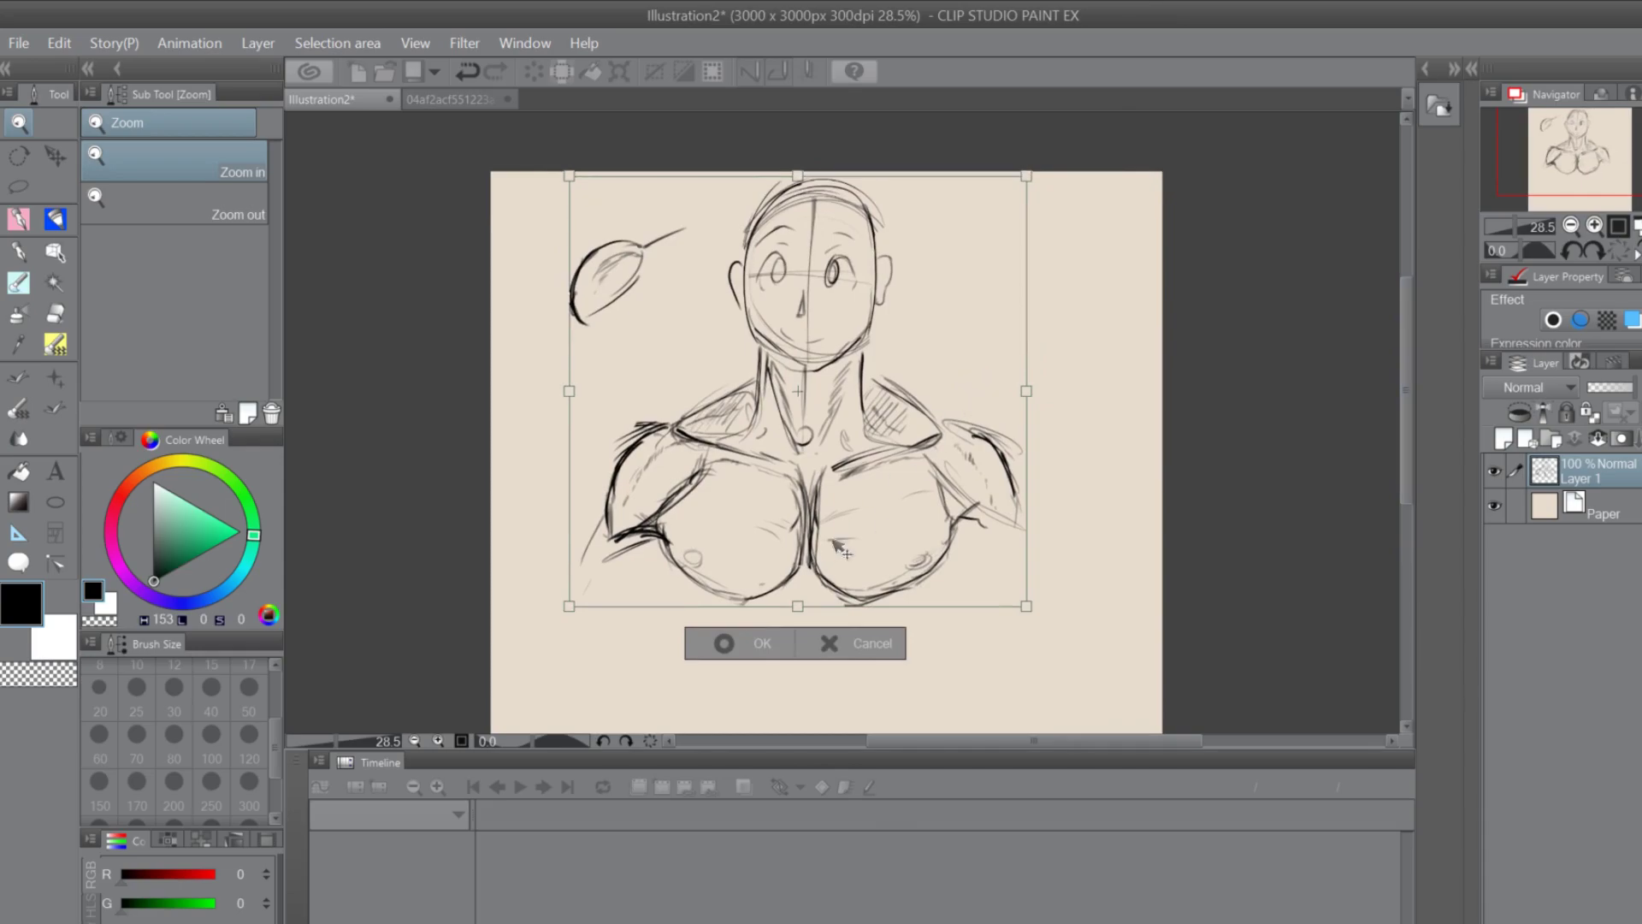
click(725, 654)
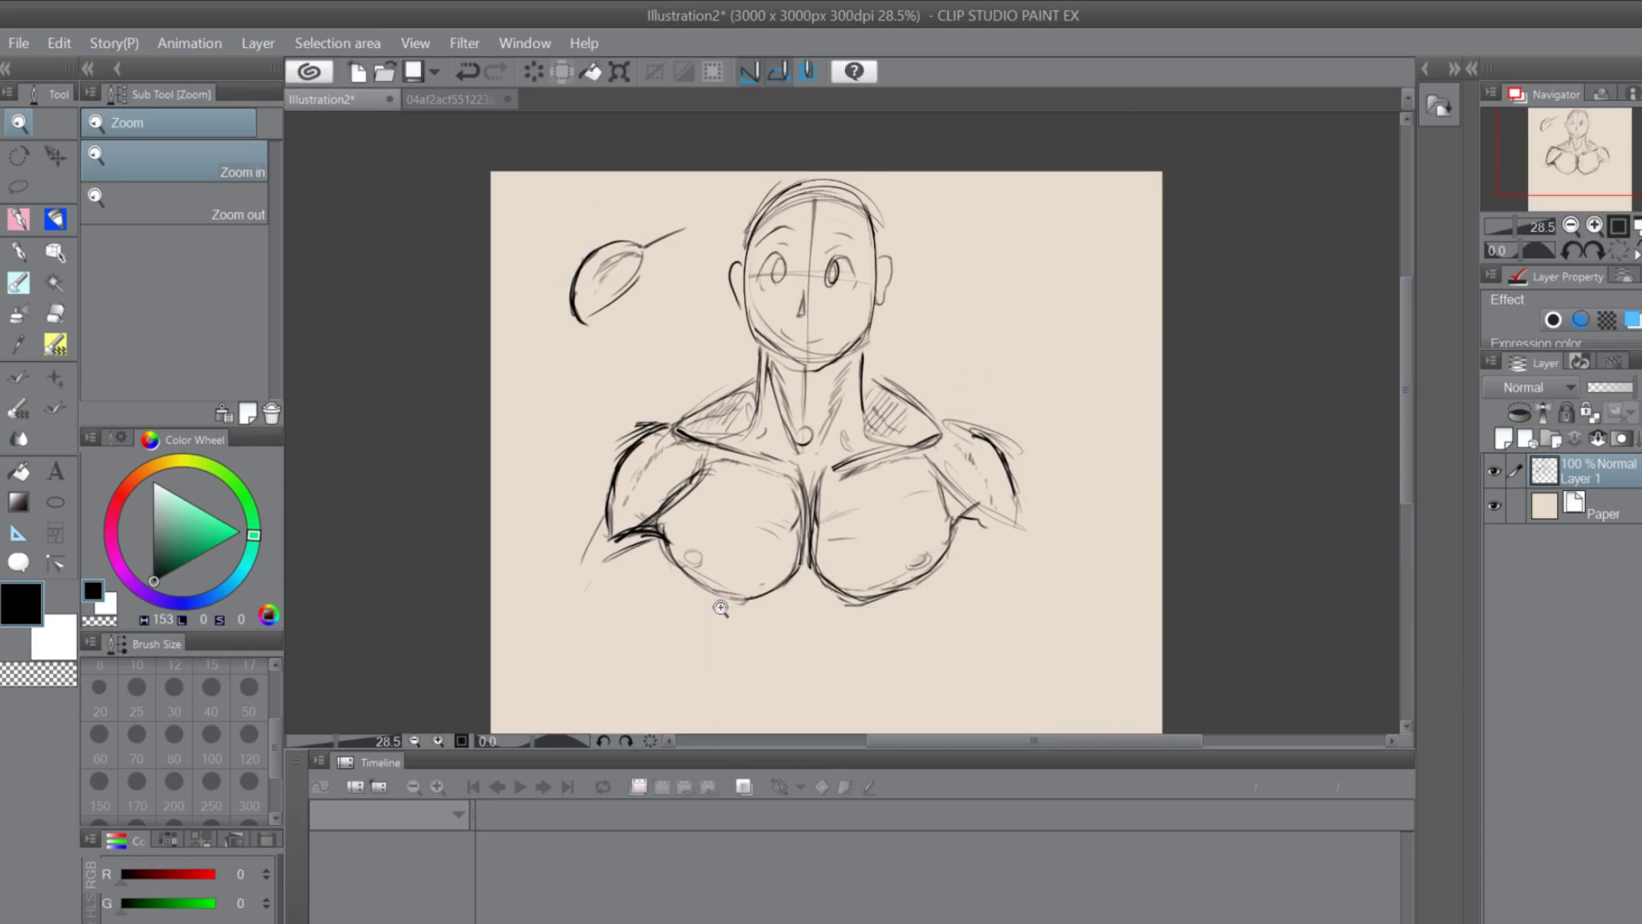
With the rough pencil, mark the sternum beneath the pectorals and draw both sides of the ribcage slanting down from the armpits
mouse_move(1399, 326)
mouse_down()
mouse_move(1396, 392)
mouse_move(1396, 377)
mouse_up()
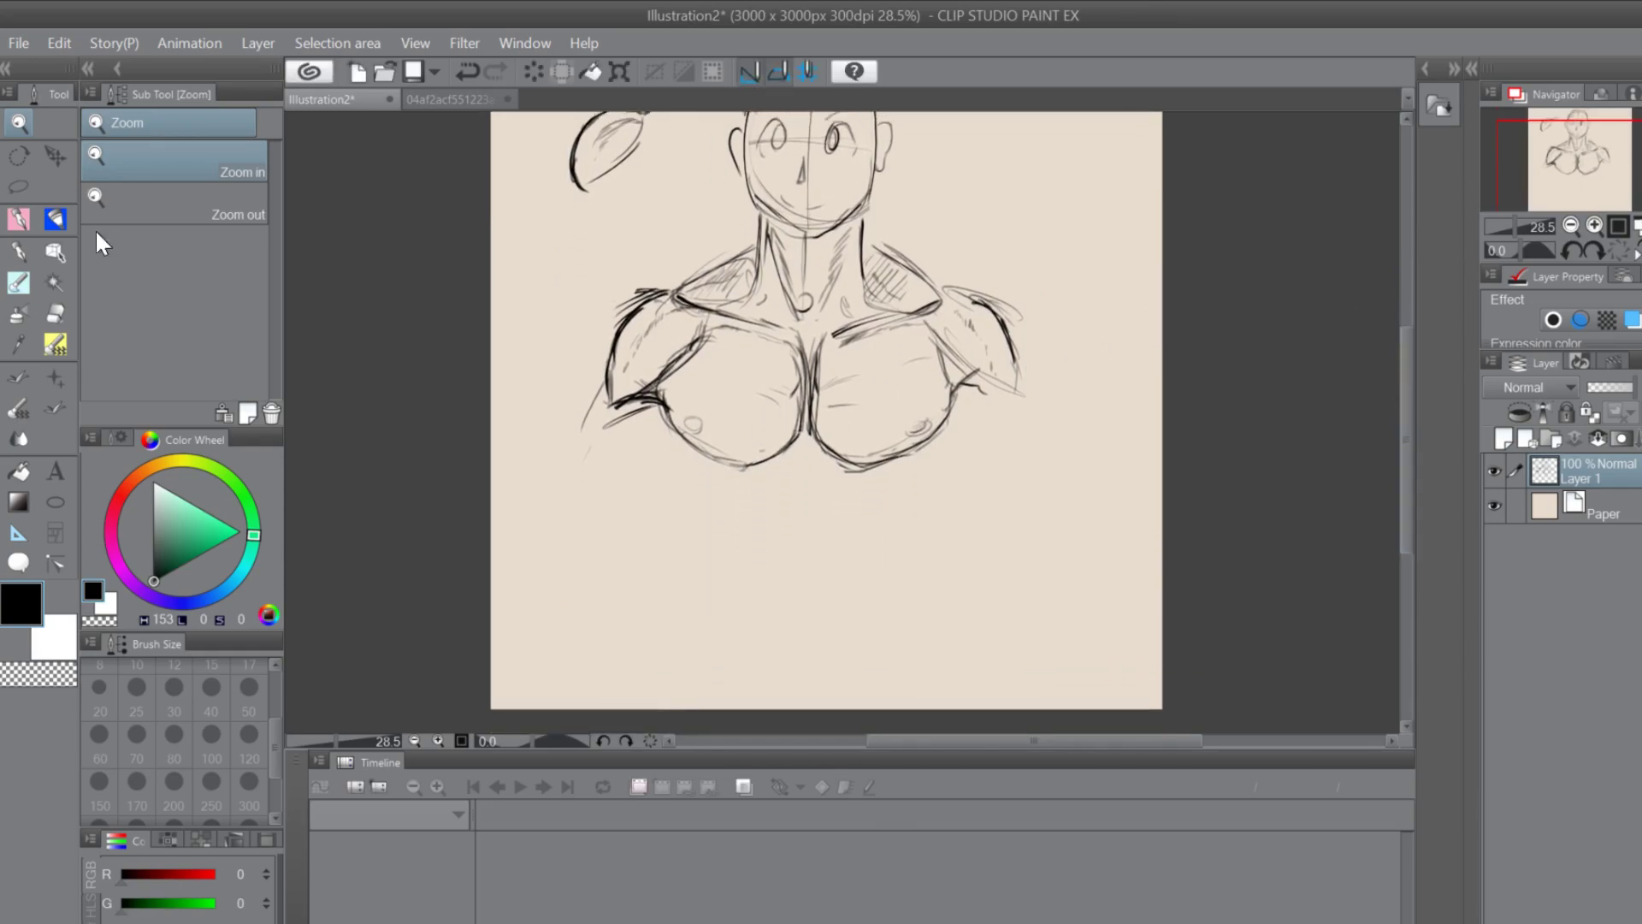
click(55, 219)
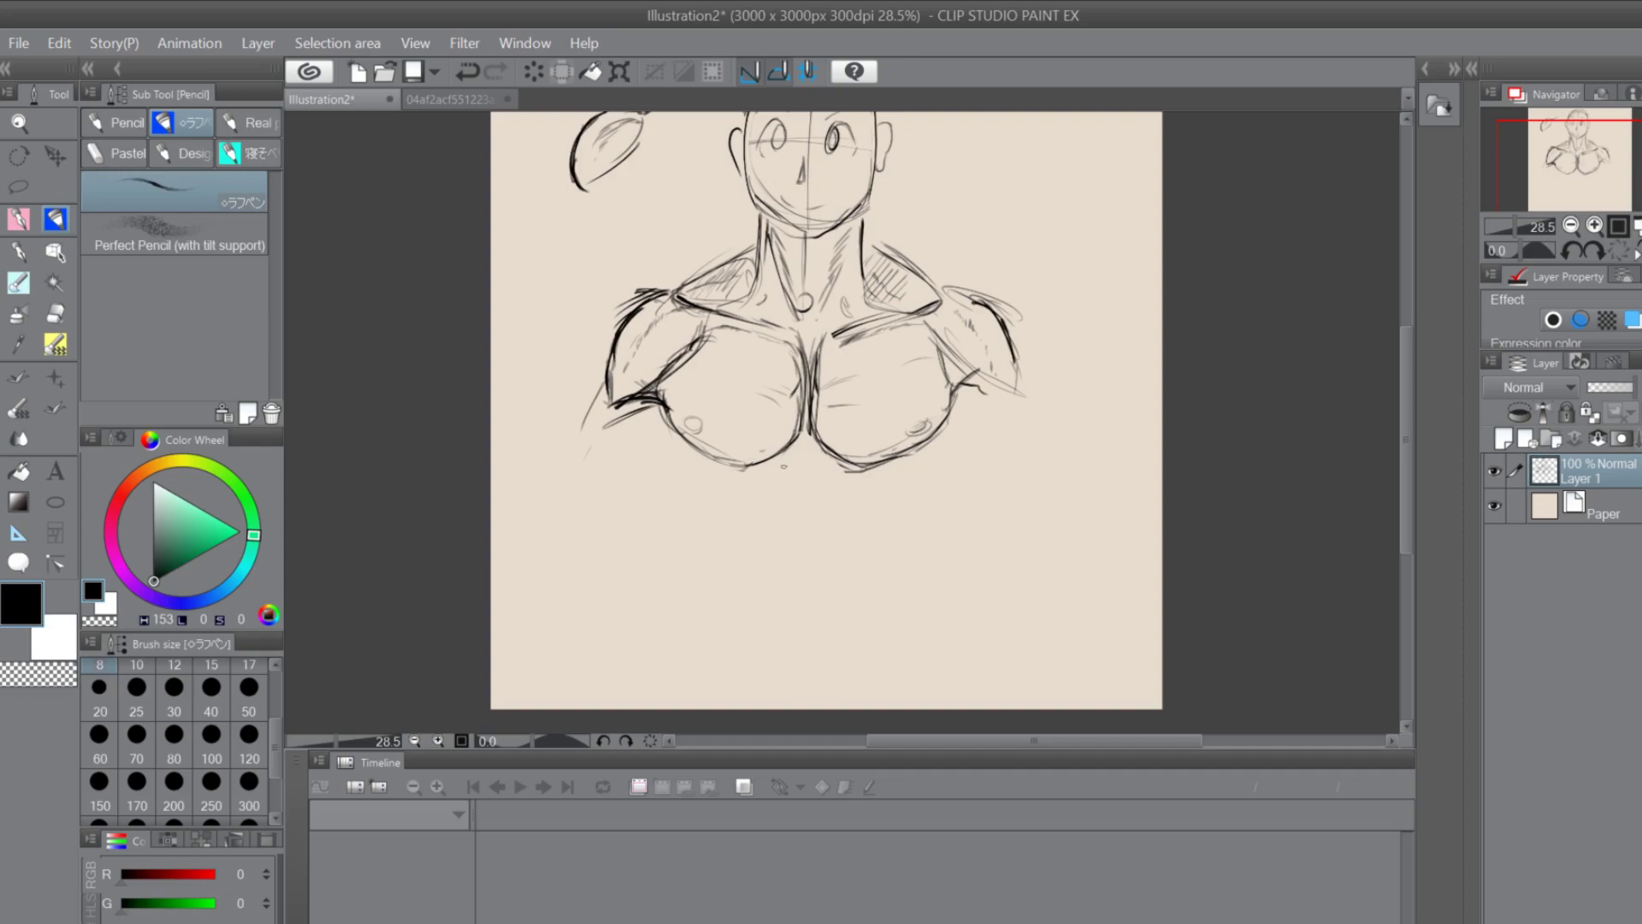
drag(783, 462, 809, 473)
drag(643, 441, 679, 521)
mouse_move(969, 443)
mouse_down()
mouse_move(927, 558)
mouse_move(914, 546)
mouse_move(907, 564)
mouse_up()
drag(649, 439, 692, 538)
drag(654, 419, 668, 502)
drag(647, 433, 685, 527)
drag(952, 437, 899, 567)
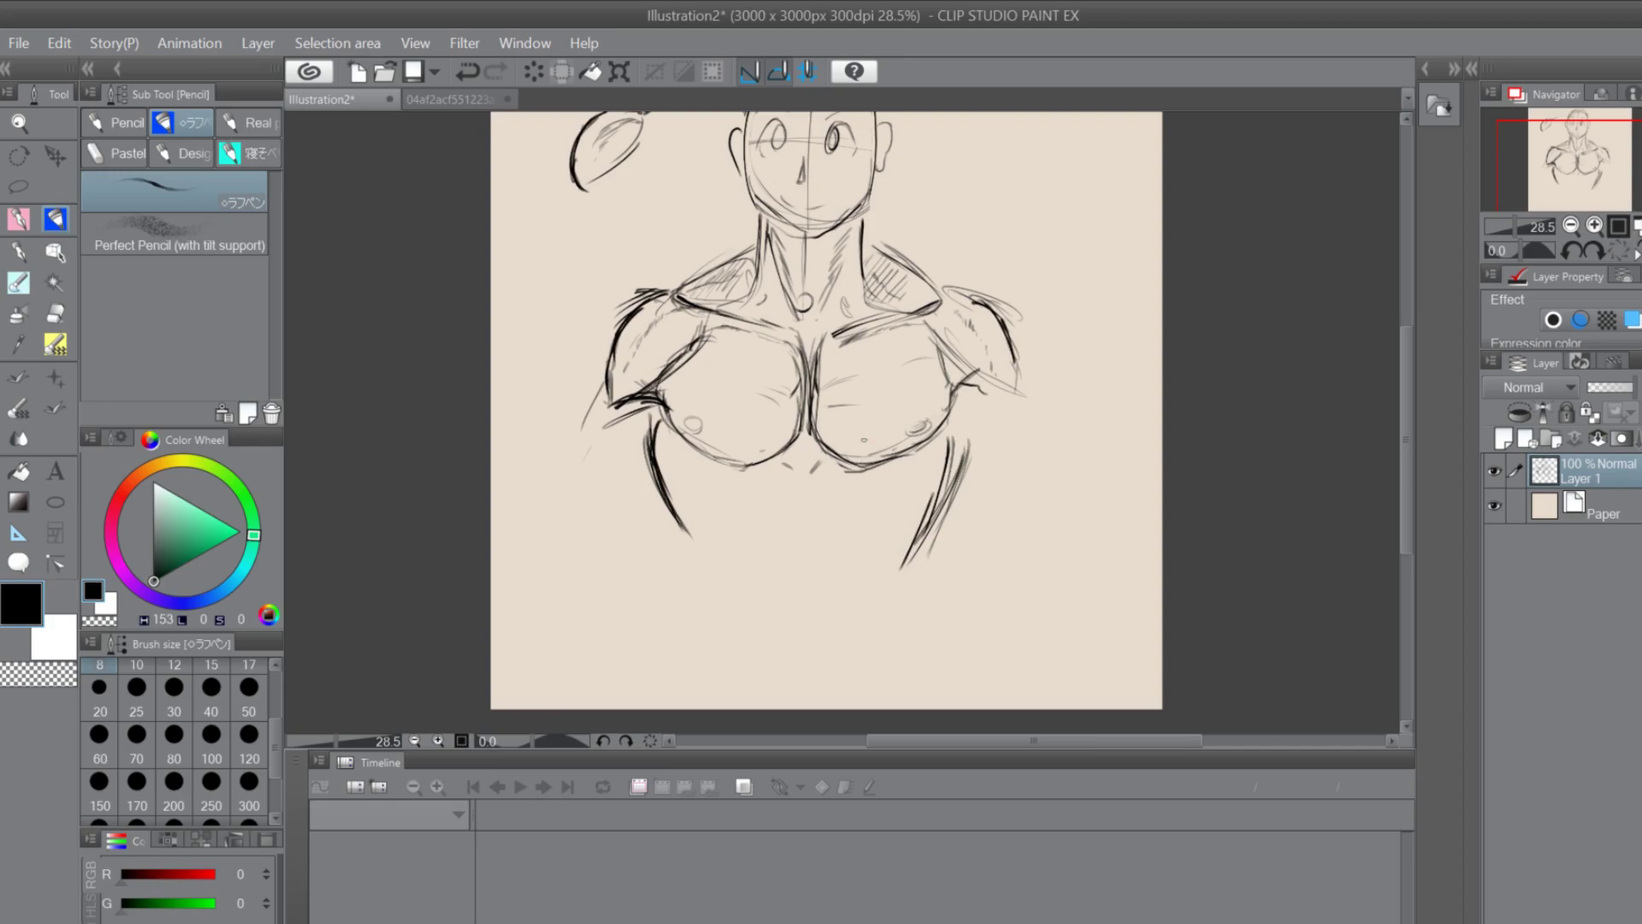
Erase the two slanted ribcage lines and redraw them closer to the pectorals, tapering into the waist
drag(643, 421, 682, 528)
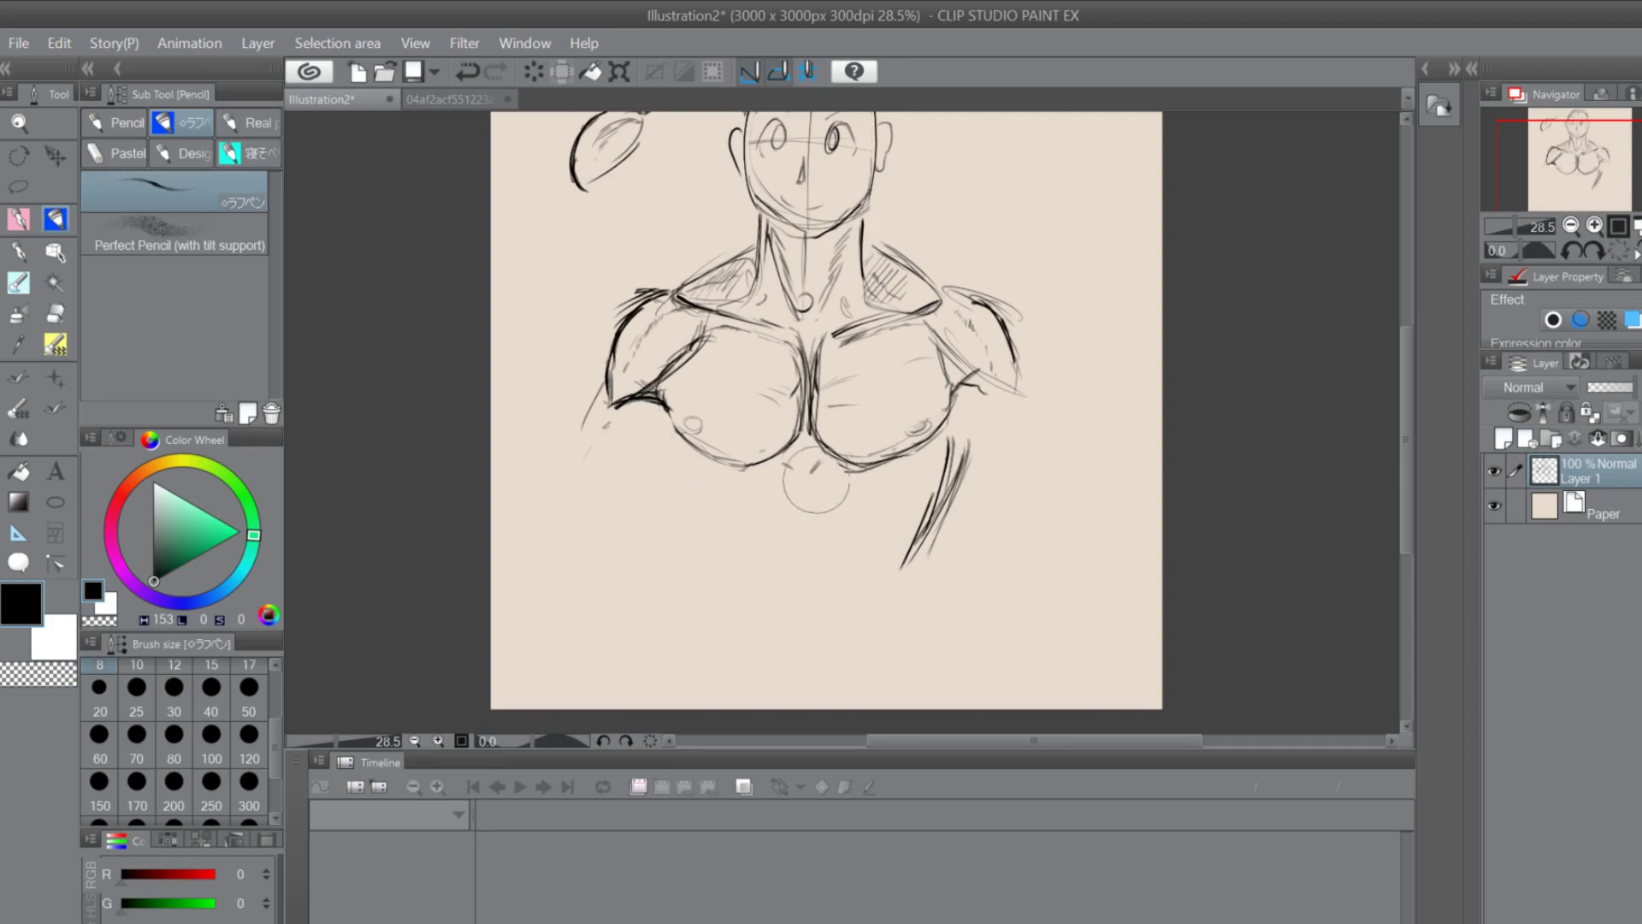
drag(948, 443, 960, 488)
drag(676, 446, 705, 528)
mouse_move(952, 443)
mouse_down()
mouse_move(907, 545)
mouse_move(941, 455)
mouse_up()
drag(928, 512, 903, 554)
mouse_move(673, 440)
mouse_down()
mouse_move(704, 527)
mouse_move(697, 569)
mouse_up()
drag(927, 514, 921, 572)
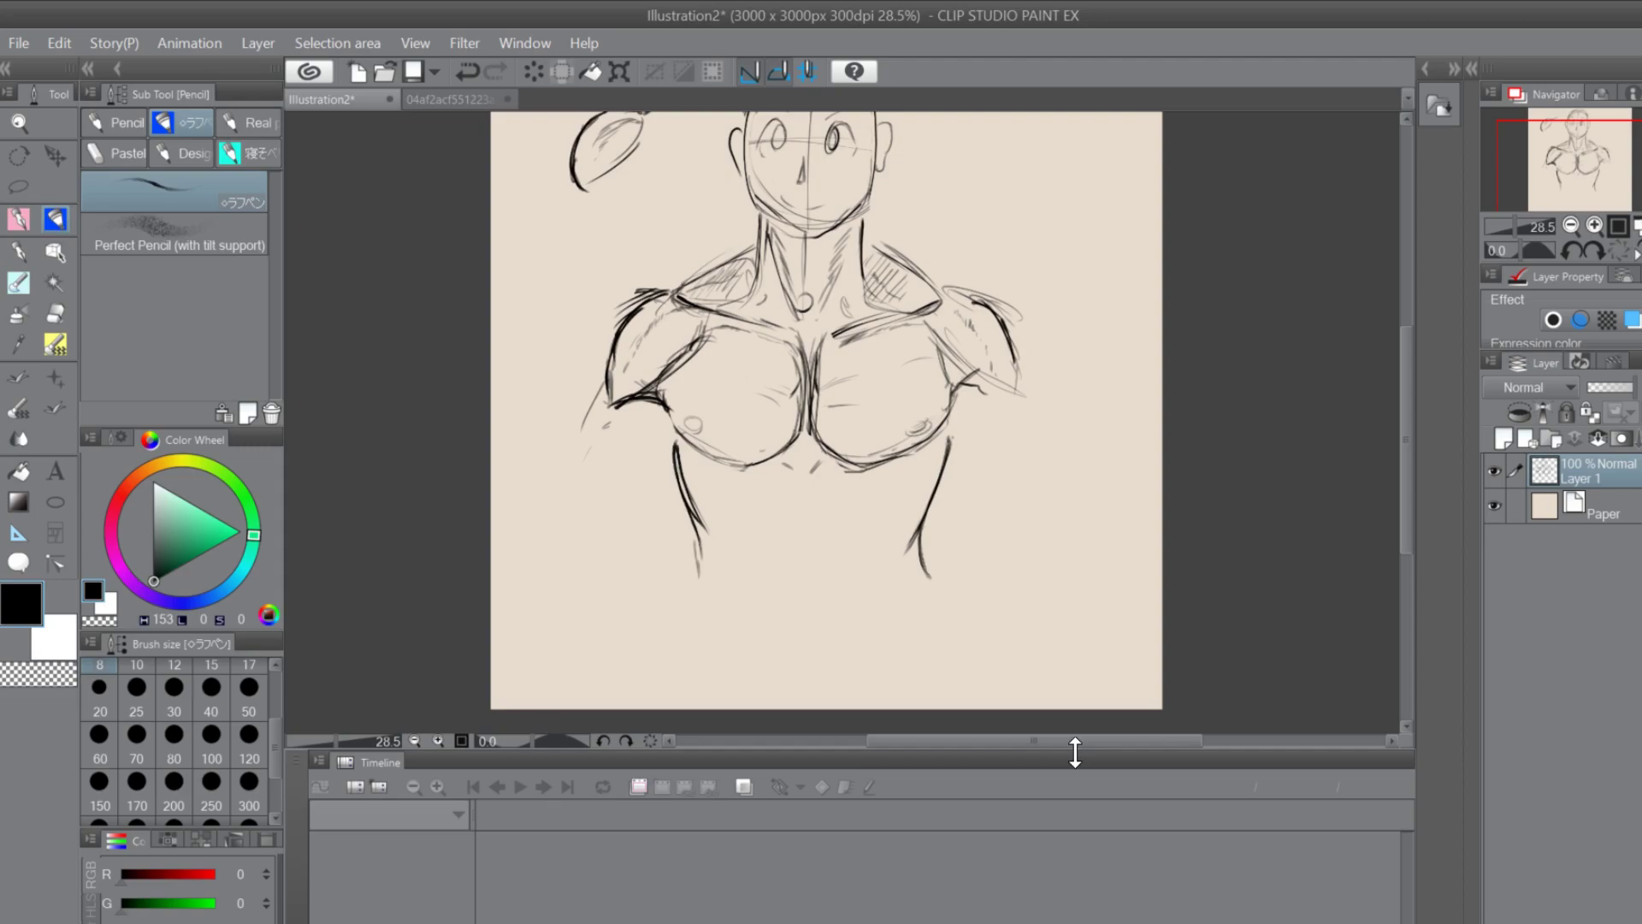
drag(560, 224, 584, 289)
mouse_move(643, 236)
mouse_down()
mouse_move(623, 288)
mouse_move(574, 297)
mouse_move(571, 315)
mouse_up()
drag(987, 178, 1002, 237)
mouse_move(1064, 189)
mouse_down()
mouse_move(1025, 251)
mouse_move(980, 270)
mouse_up()
drag(1033, 238, 1045, 275)
mouse_move(1045, 134)
mouse_down()
mouse_move(1024, 163)
mouse_move(1052, 165)
mouse_move(1055, 238)
mouse_move(984, 248)
mouse_up()
Darken both torso sides and flare the lines outward below the waist towards the hips
drag(674, 441, 725, 566)
drag(939, 459, 890, 575)
mouse_move(921, 518)
mouse_down()
mouse_move(889, 579)
mouse_move(900, 556)
mouse_up()
drag(712, 530, 690, 595)
mouse_move(922, 545)
mouse_down()
mouse_move(913, 578)
mouse_move(955, 610)
mouse_up()
drag(710, 557, 682, 614)
drag(943, 593, 945, 619)
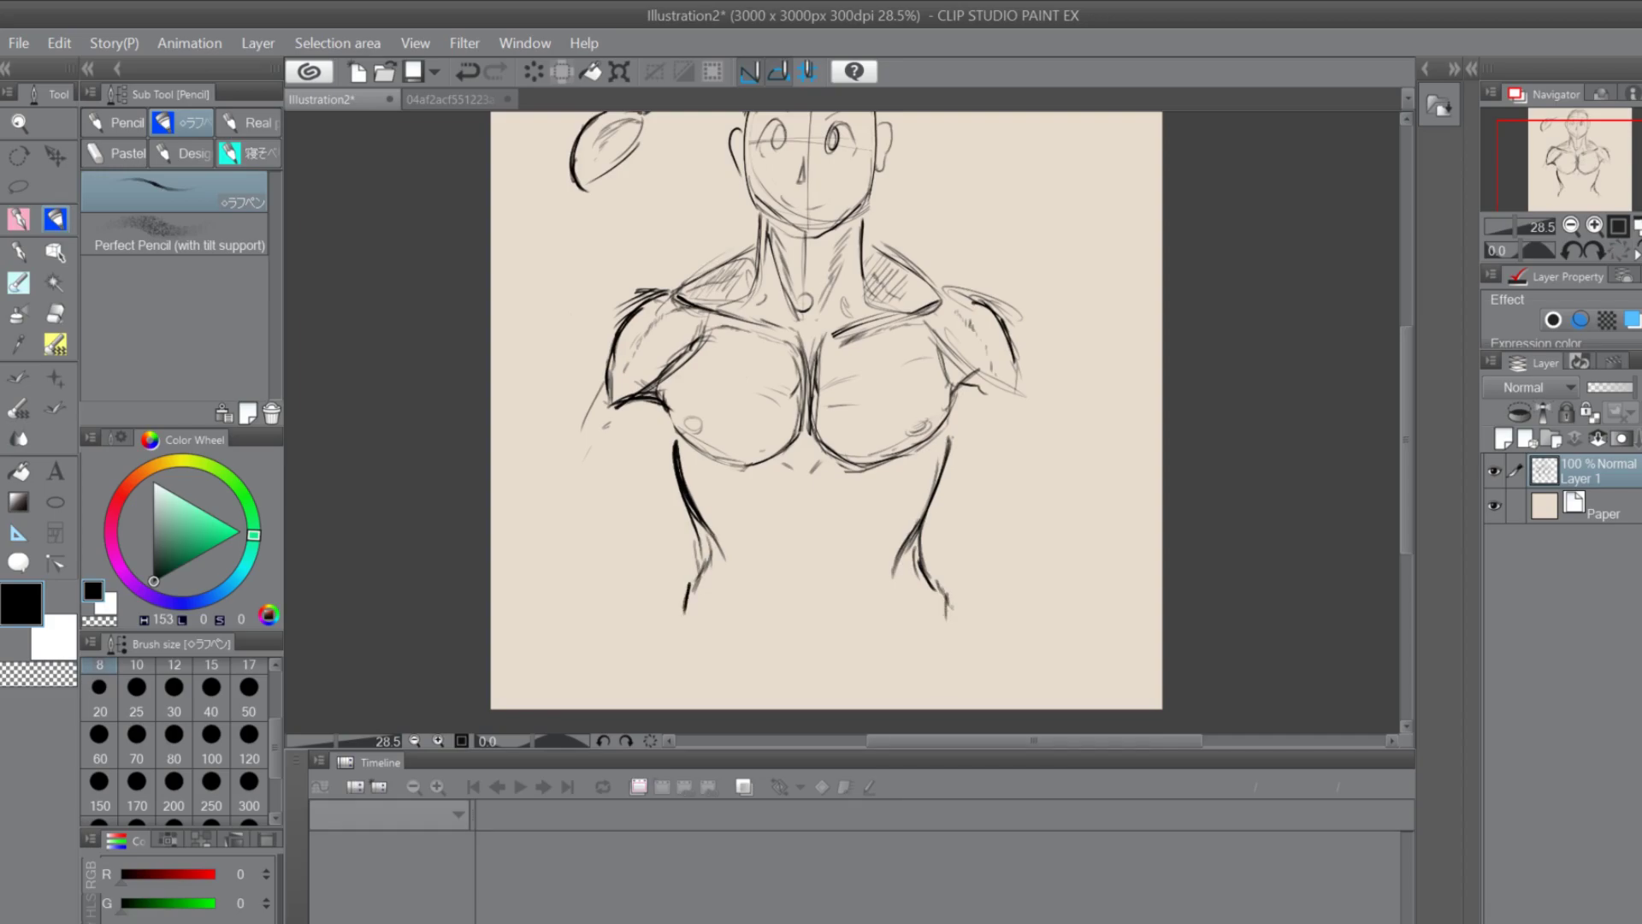
Erase the flared hip lines and redraw both waist contours running almost straight down
drag(913, 548, 930, 607)
mouse_move(885, 526)
mouse_down()
mouse_move(883, 564)
mouse_move(693, 571)
mouse_move(696, 605)
mouse_move(907, 600)
mouse_up()
drag(691, 514, 705, 610)
drag(928, 513, 925, 600)
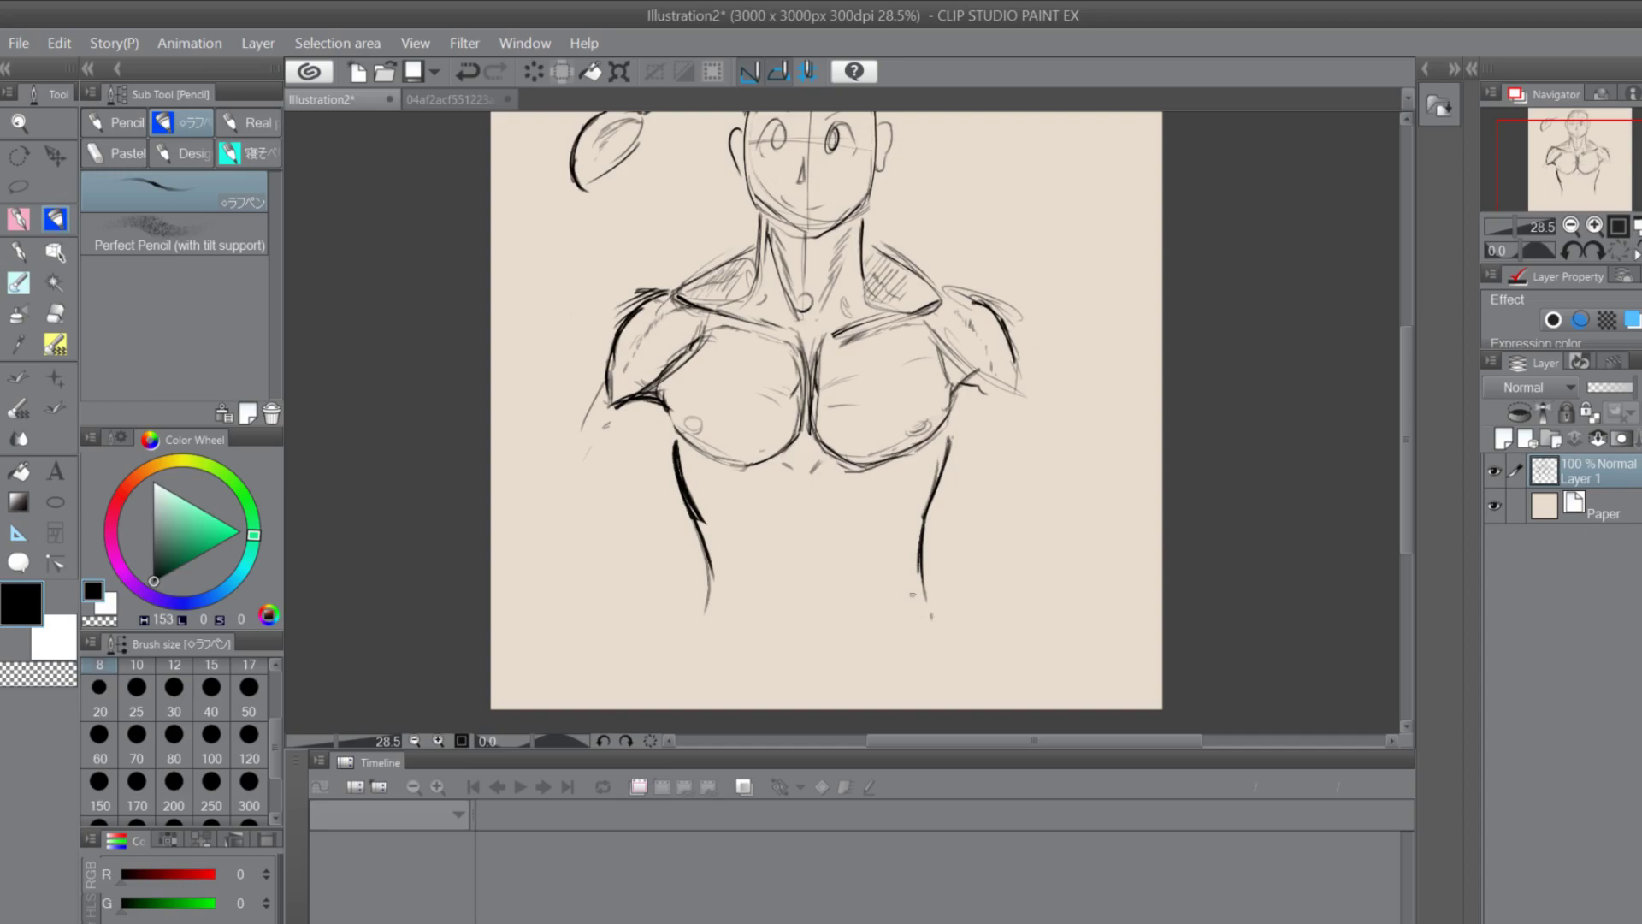
Add short sternum strokes between the pectorals and draw the curved ribcage arch across the upper abdomen
drag(785, 458, 796, 469)
drag(734, 525, 809, 472)
mouse_move(927, 479)
mouse_down()
mouse_move(893, 526)
mouse_move(741, 500)
mouse_move(703, 520)
mouse_move(826, 480)
mouse_move(761, 485)
mouse_move(894, 479)
mouse_move(852, 501)
mouse_up()
drag(731, 493, 805, 476)
mouse_move(809, 448)
mouse_down()
mouse_move(804, 469)
mouse_move(865, 503)
mouse_up()
Add dark curves beneath both pectorals, reinforce the rib arch, and add light rib strokes along both sides
drag(723, 463, 745, 489)
drag(896, 461, 873, 494)
drag(884, 480, 871, 499)
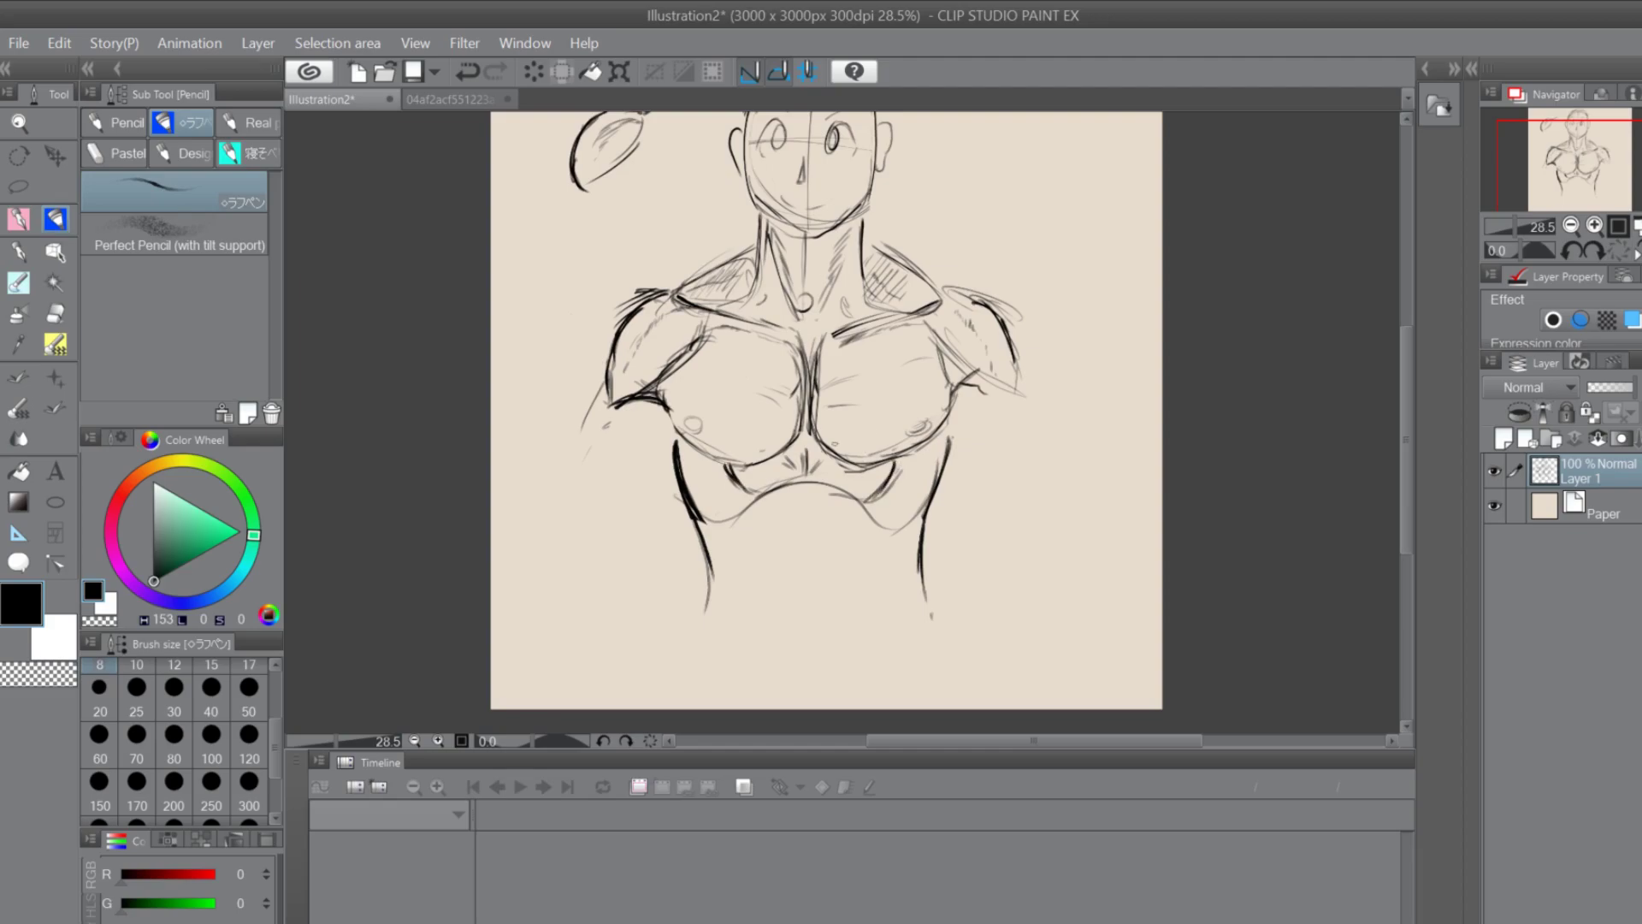
drag(719, 520, 799, 478)
drag(681, 473, 701, 489)
mouse_move(921, 466)
mouse_down()
mouse_move(900, 486)
mouse_move(920, 518)
mouse_up()
Draw the abdomen's vertical midline and both outer edges beneath the rib arch, curving the edges inward at the base
scroll(826, 410, down, 2)
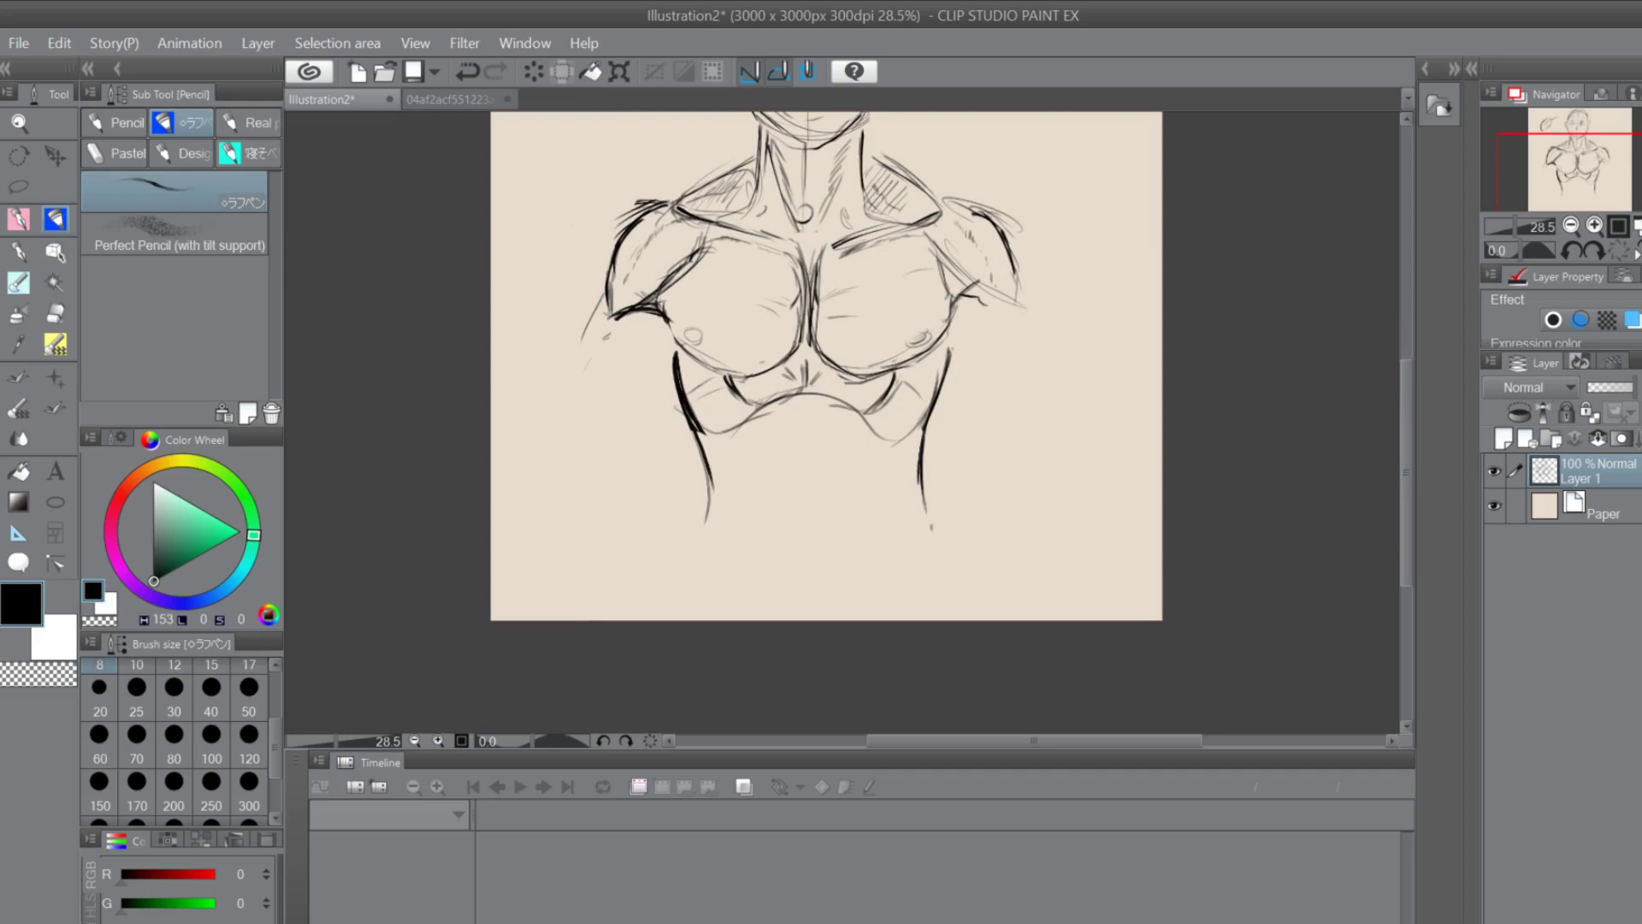
drag(737, 449, 722, 500)
drag(888, 459, 898, 492)
key(ctrl+z)
drag(805, 416, 802, 546)
drag(802, 418, 796, 540)
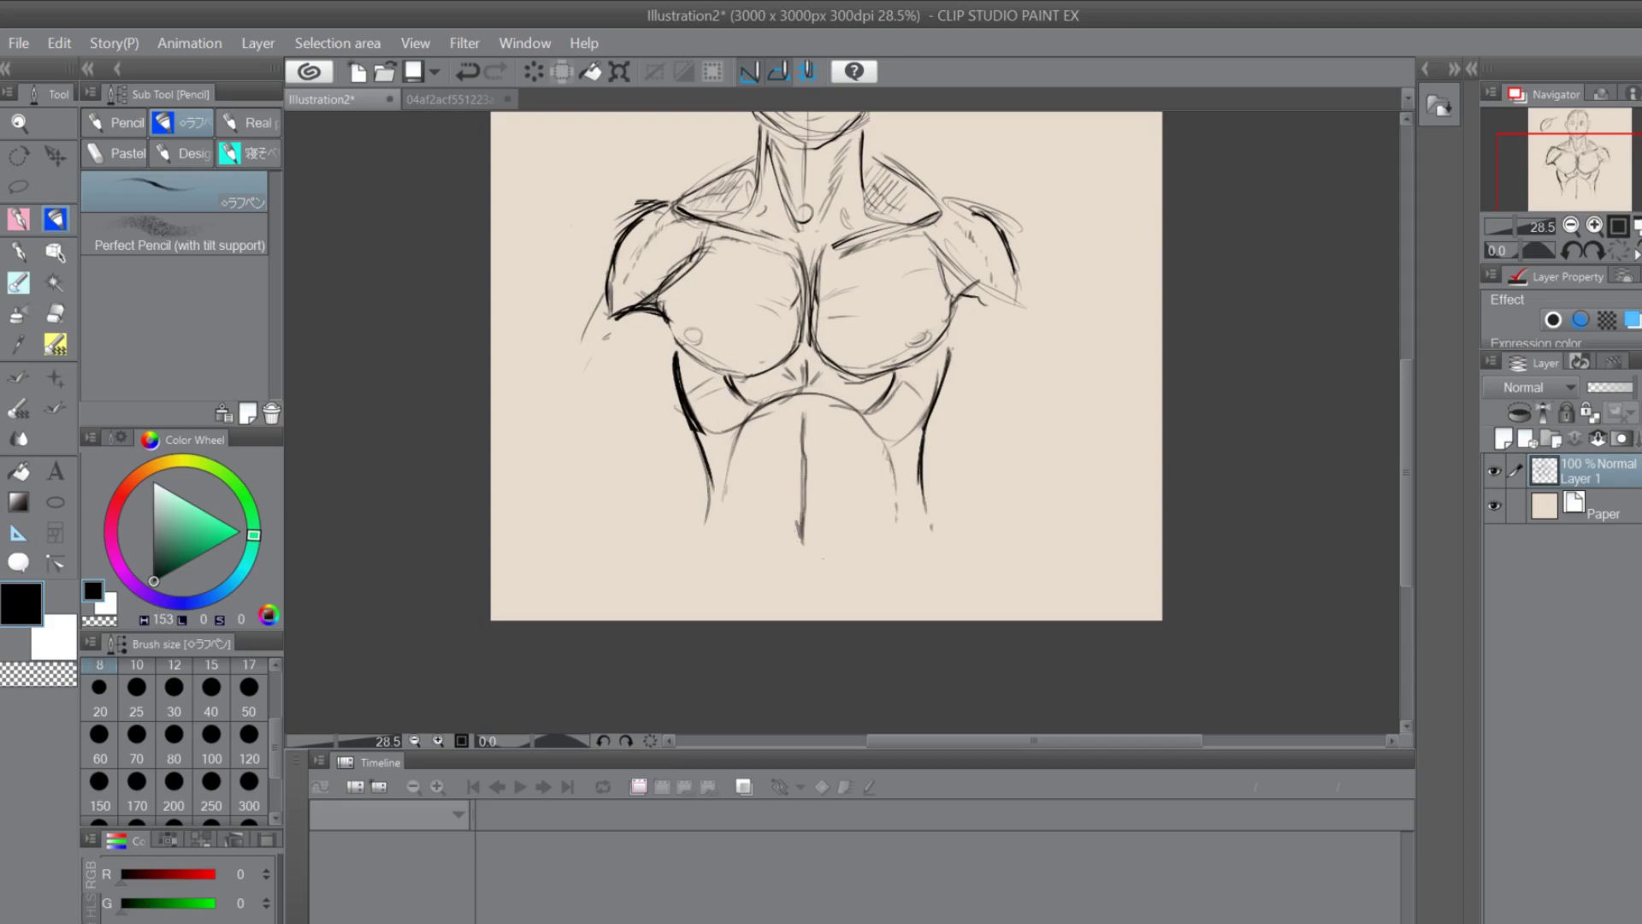
drag(718, 491, 752, 568)
drag(897, 504, 863, 575)
Start the left upper arm's outer and inner contours and add an arrow pointing at each side of the waist
drag(608, 295, 579, 369)
drag(600, 303, 563, 406)
drag(580, 342, 566, 413)
drag(682, 404, 652, 453)
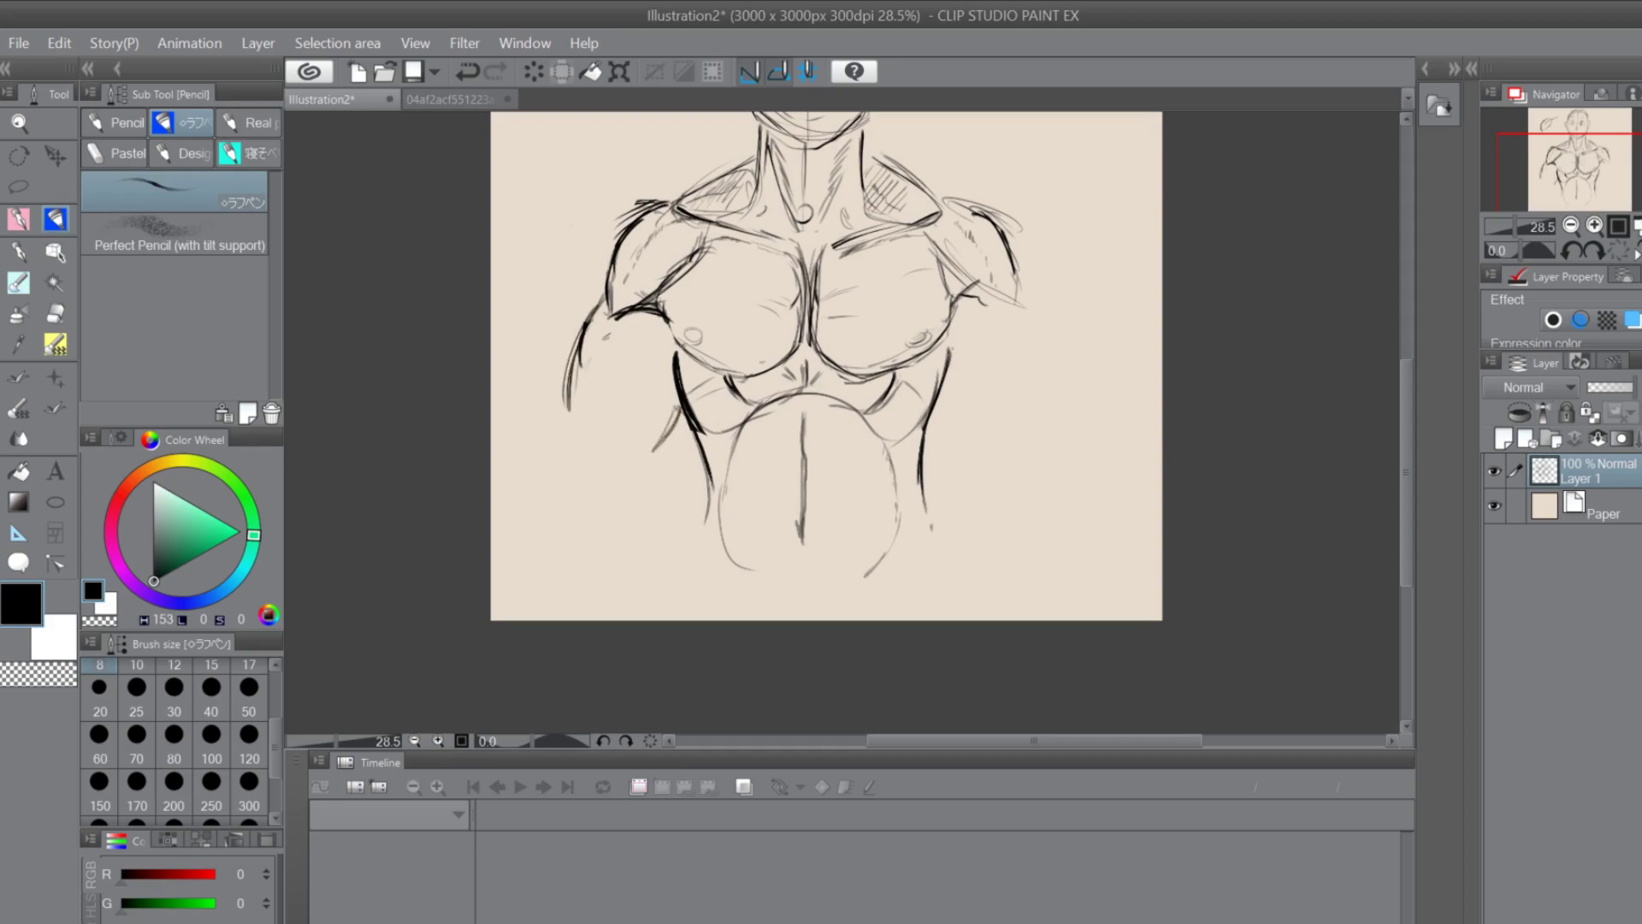
drag(672, 376, 650, 434)
mouse_move(656, 496)
mouse_down()
mouse_move(701, 486)
mouse_move(681, 504)
mouse_up()
mouse_move(928, 471)
mouse_down()
mouse_move(944, 486)
mouse_move(927, 471)
mouse_move(980, 475)
mouse_up()
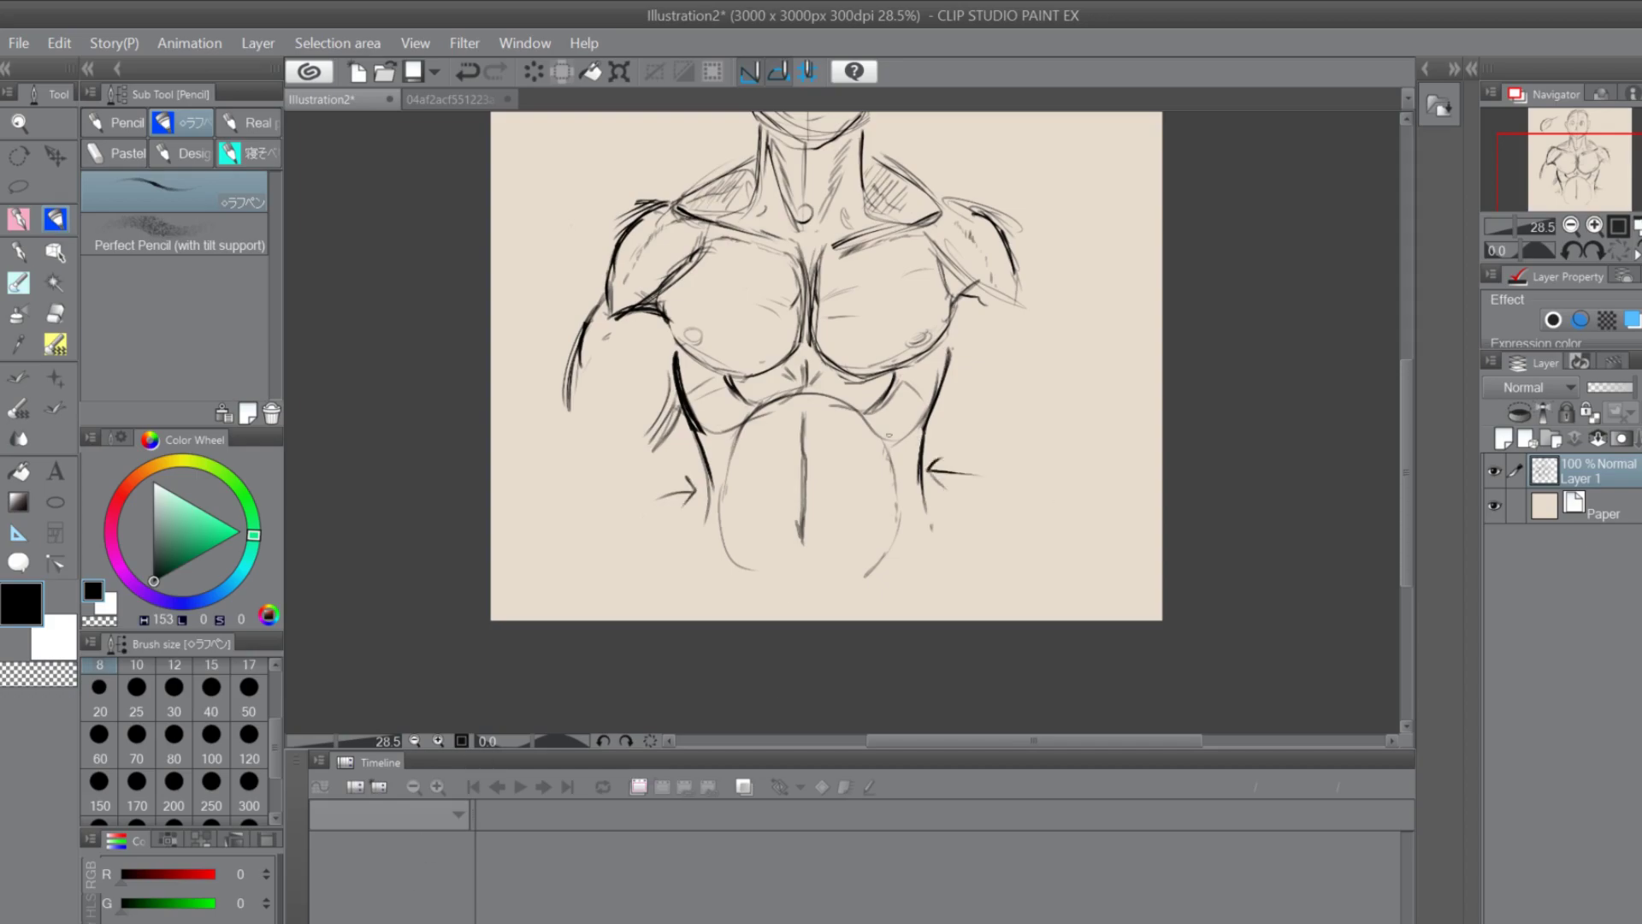
Extend the left upper arm down to a rounded elbow crease and draw both forearm contours below it
drag(675, 408, 633, 482)
drag(579, 346, 565, 466)
mouse_move(571, 457)
mouse_down()
mouse_move(586, 490)
mouse_move(568, 500)
mouse_move(617, 504)
mouse_move(542, 517)
mouse_up()
mouse_move(642, 475)
mouse_down()
mouse_move(652, 524)
mouse_move(607, 593)
mouse_up()
drag(562, 472, 548, 604)
drag(556, 476, 549, 595)
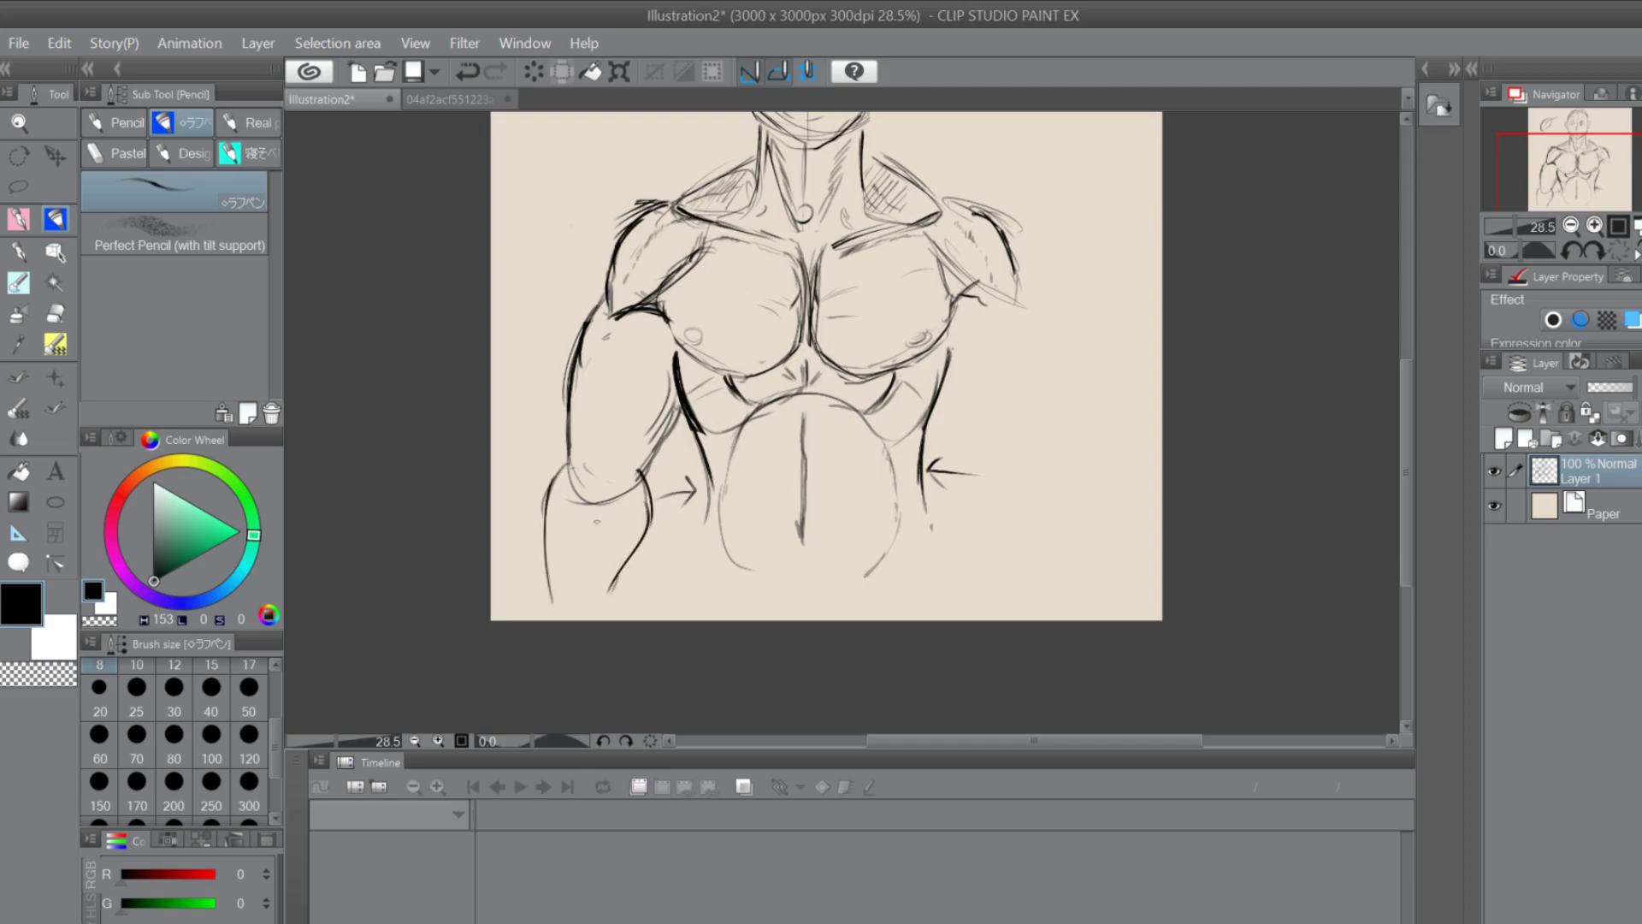
Thicken the left biceps' inner and lower edges and mark the elbow joint between upper arm and forearm
drag(673, 402, 638, 469)
drag(665, 428, 638, 471)
mouse_move(585, 329)
mouse_down()
mouse_move(586, 375)
mouse_move(621, 333)
mouse_move(589, 361)
mouse_up()
mouse_move(592, 418)
mouse_down()
mouse_move(597, 486)
mouse_move(631, 559)
mouse_move(612, 594)
mouse_up()
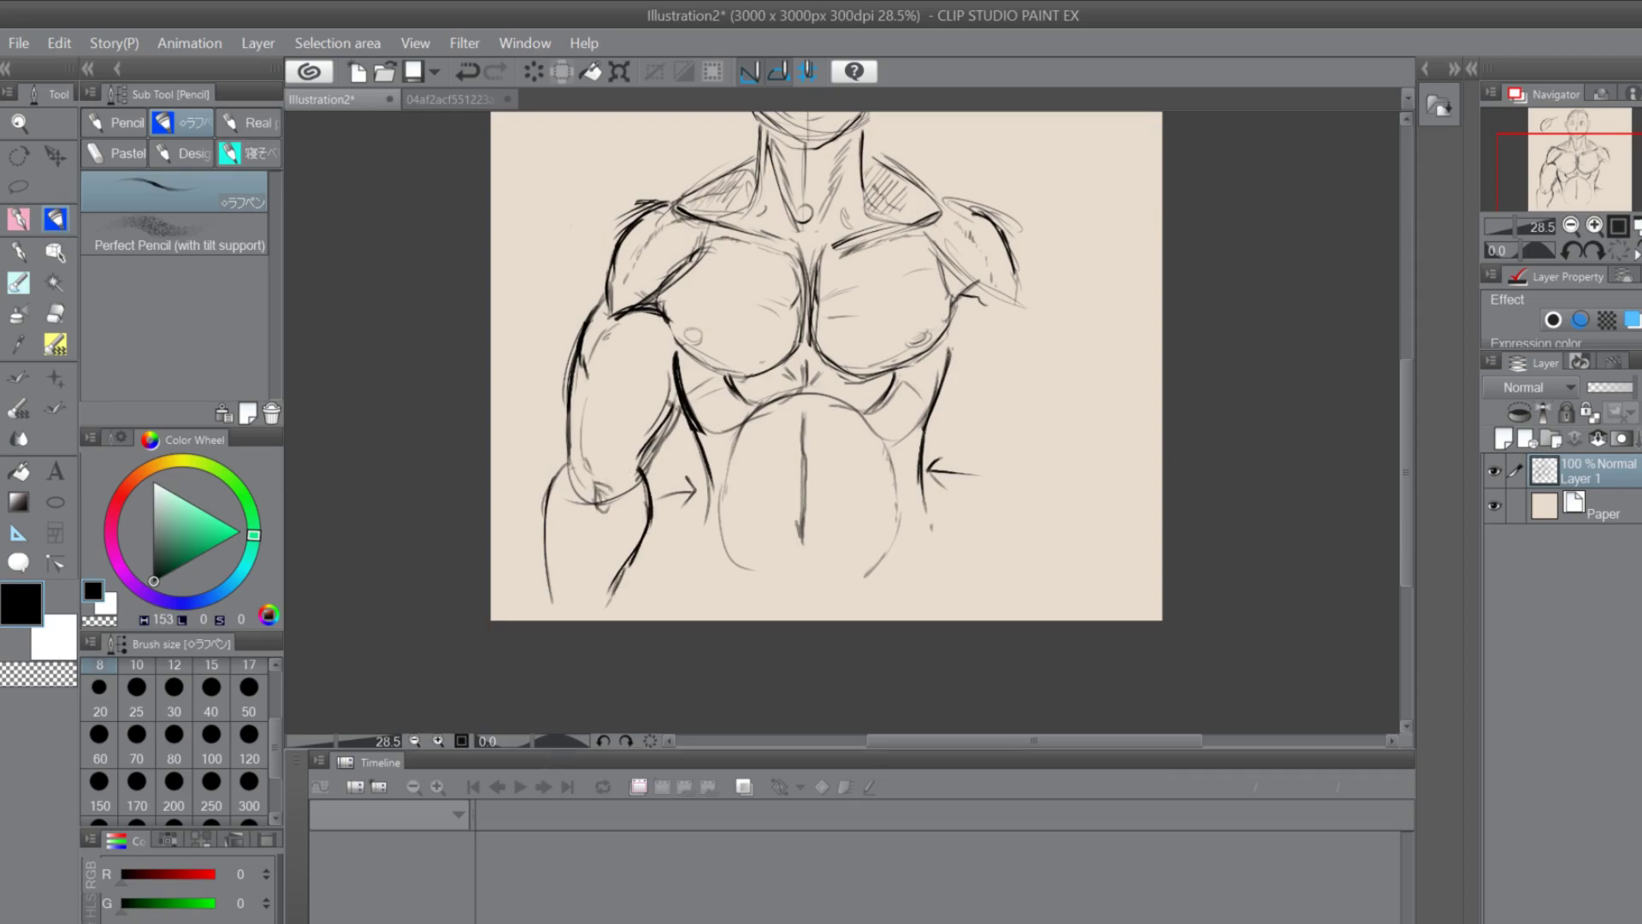
drag(673, 397, 622, 480)
mouse_move(568, 426)
mouse_down()
mouse_move(614, 493)
mouse_move(608, 524)
mouse_up()
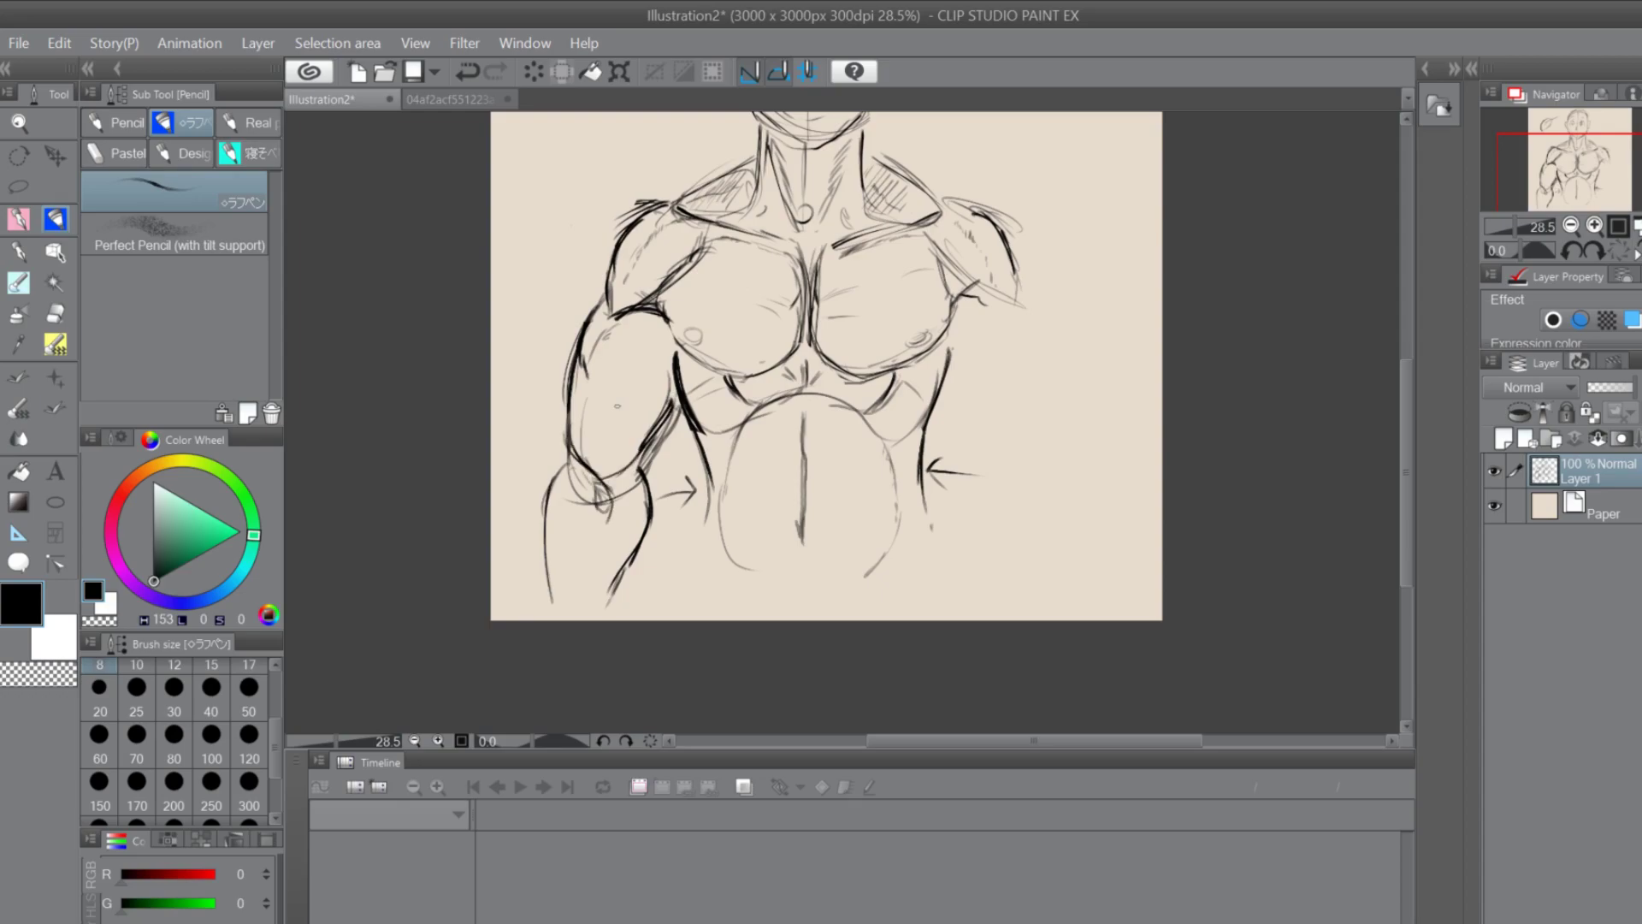
Sketch an oval below the right deltoid with cross-contour lines inside and a small arrow beside it
mouse_move(1404, 398)
mouse_down()
mouse_move(1402, 325)
mouse_move(1400, 389)
mouse_up()
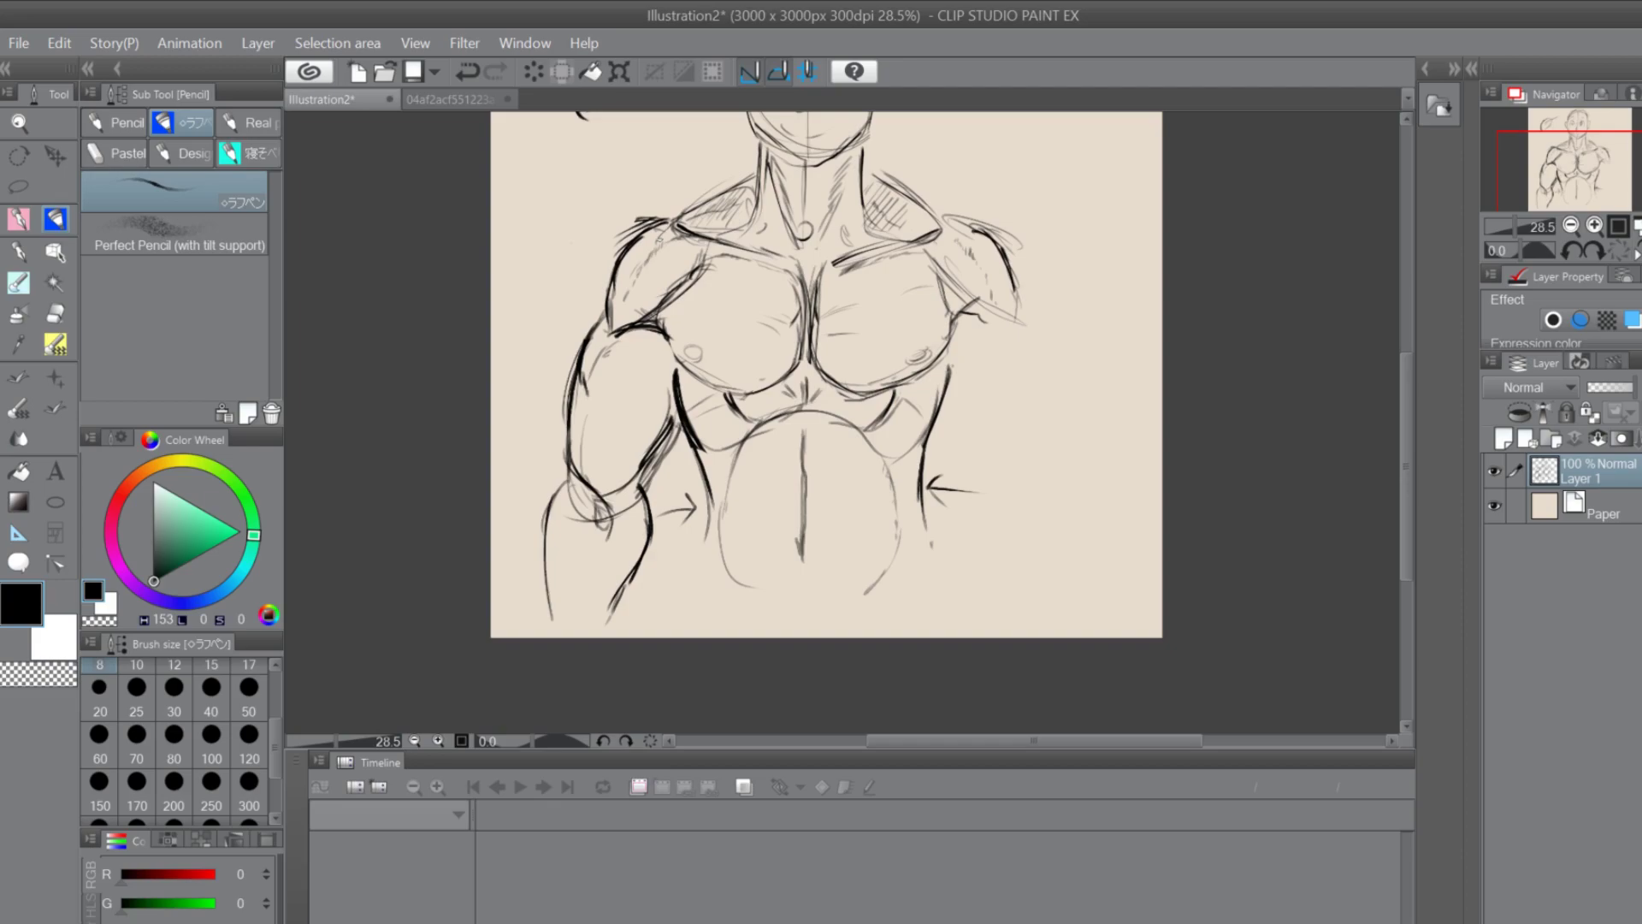
mouse_move(1082, 457)
mouse_down()
mouse_move(1059, 360)
mouse_move(1079, 470)
mouse_move(1002, 333)
mouse_move(1069, 492)
mouse_move(1050, 494)
mouse_up()
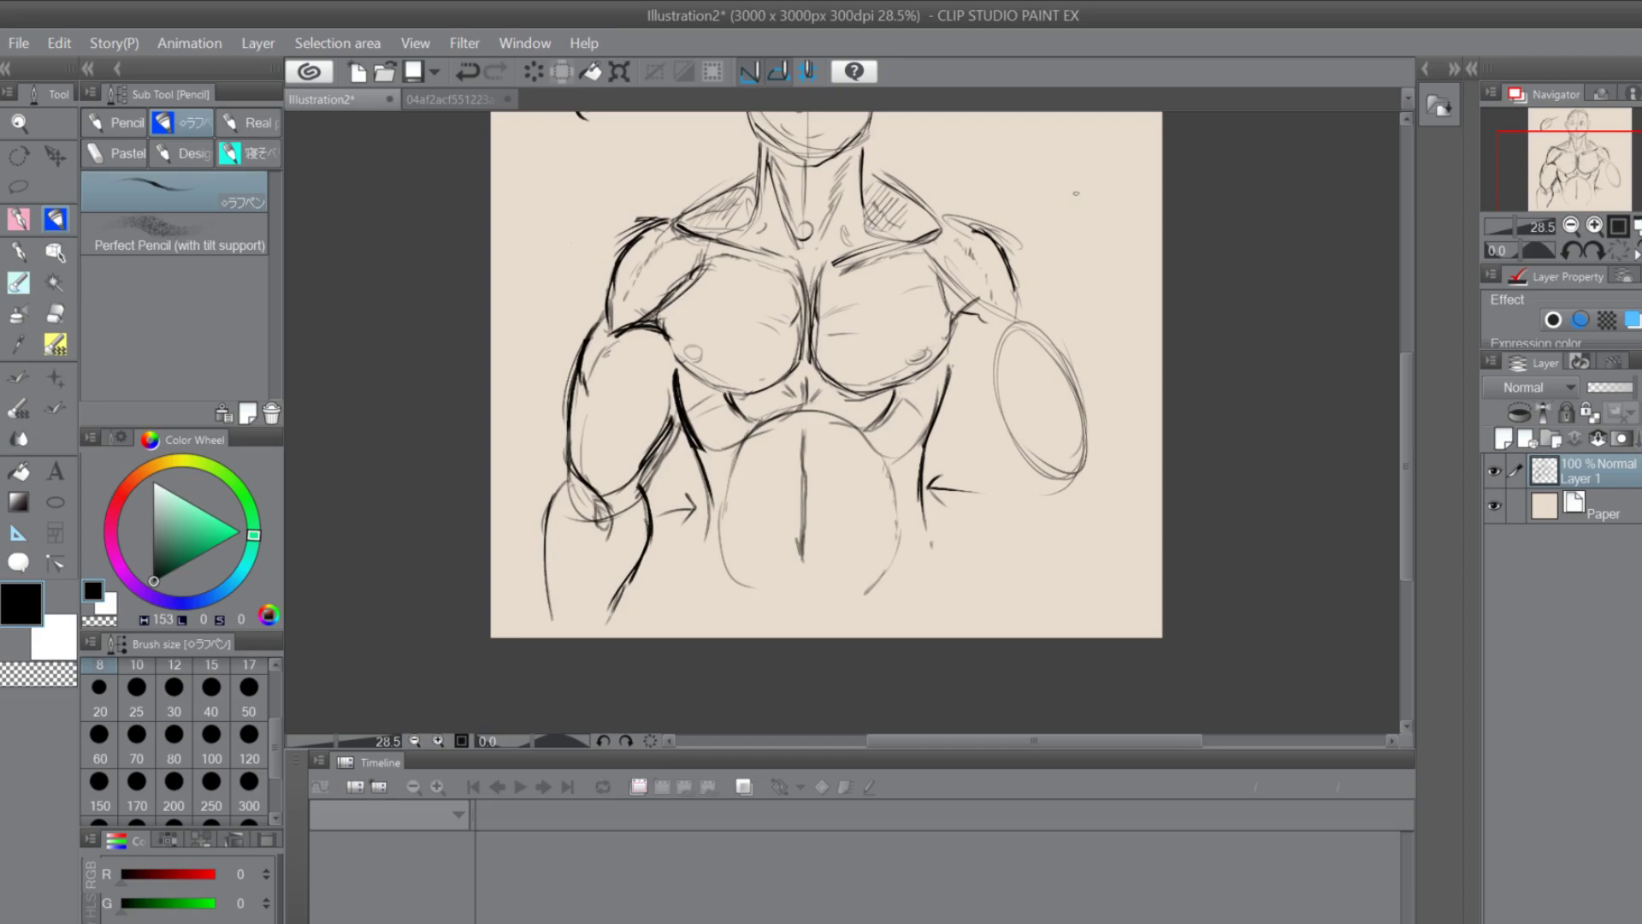
drag(1075, 336, 1095, 327)
drag(1003, 384, 1062, 357)
mouse_move(1041, 378)
mouse_down()
mouse_move(994, 402)
mouse_move(1039, 365)
mouse_up()
mouse_move(1003, 438)
mouse_down()
mouse_move(1074, 386)
mouse_move(1044, 401)
mouse_up()
drag(1016, 466, 1076, 422)
mouse_move(1009, 335)
mouse_down()
mouse_move(1050, 453)
mouse_move(1011, 319)
mouse_up()
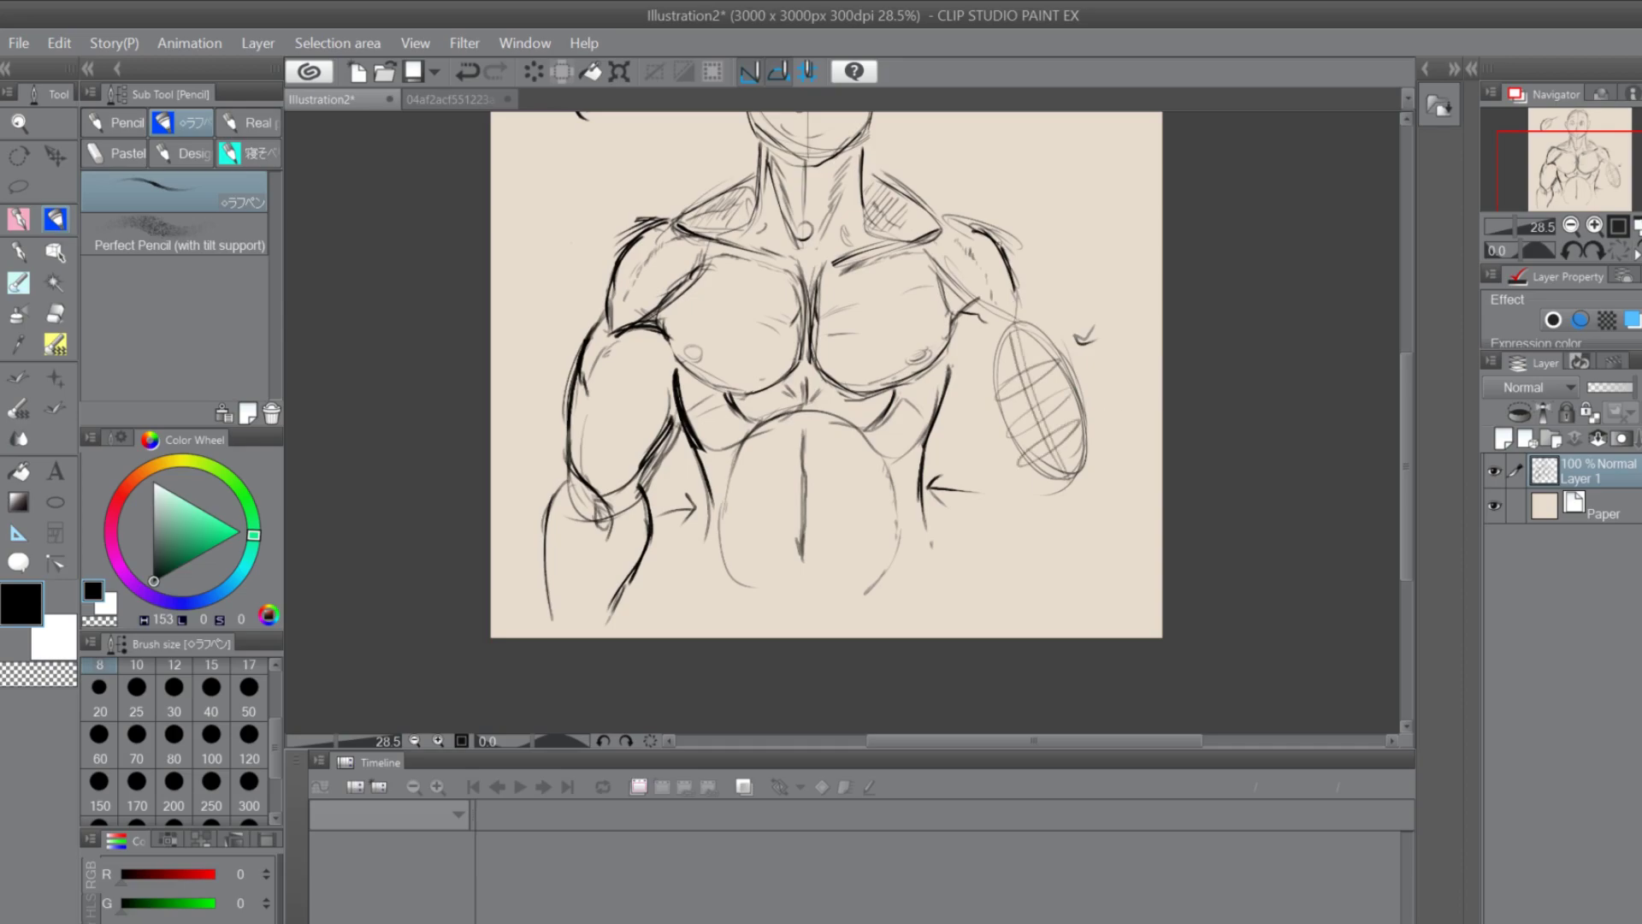
mouse_move(1087, 279)
mouse_down()
mouse_move(1066, 306)
mouse_move(1084, 301)
mouse_up()
Undo the demonstration oval, its contour lines and the arrow beside it
click(470, 63)
click(473, 63)
click(474, 64)
click(477, 68)
drag(487, 120, 484, 114)
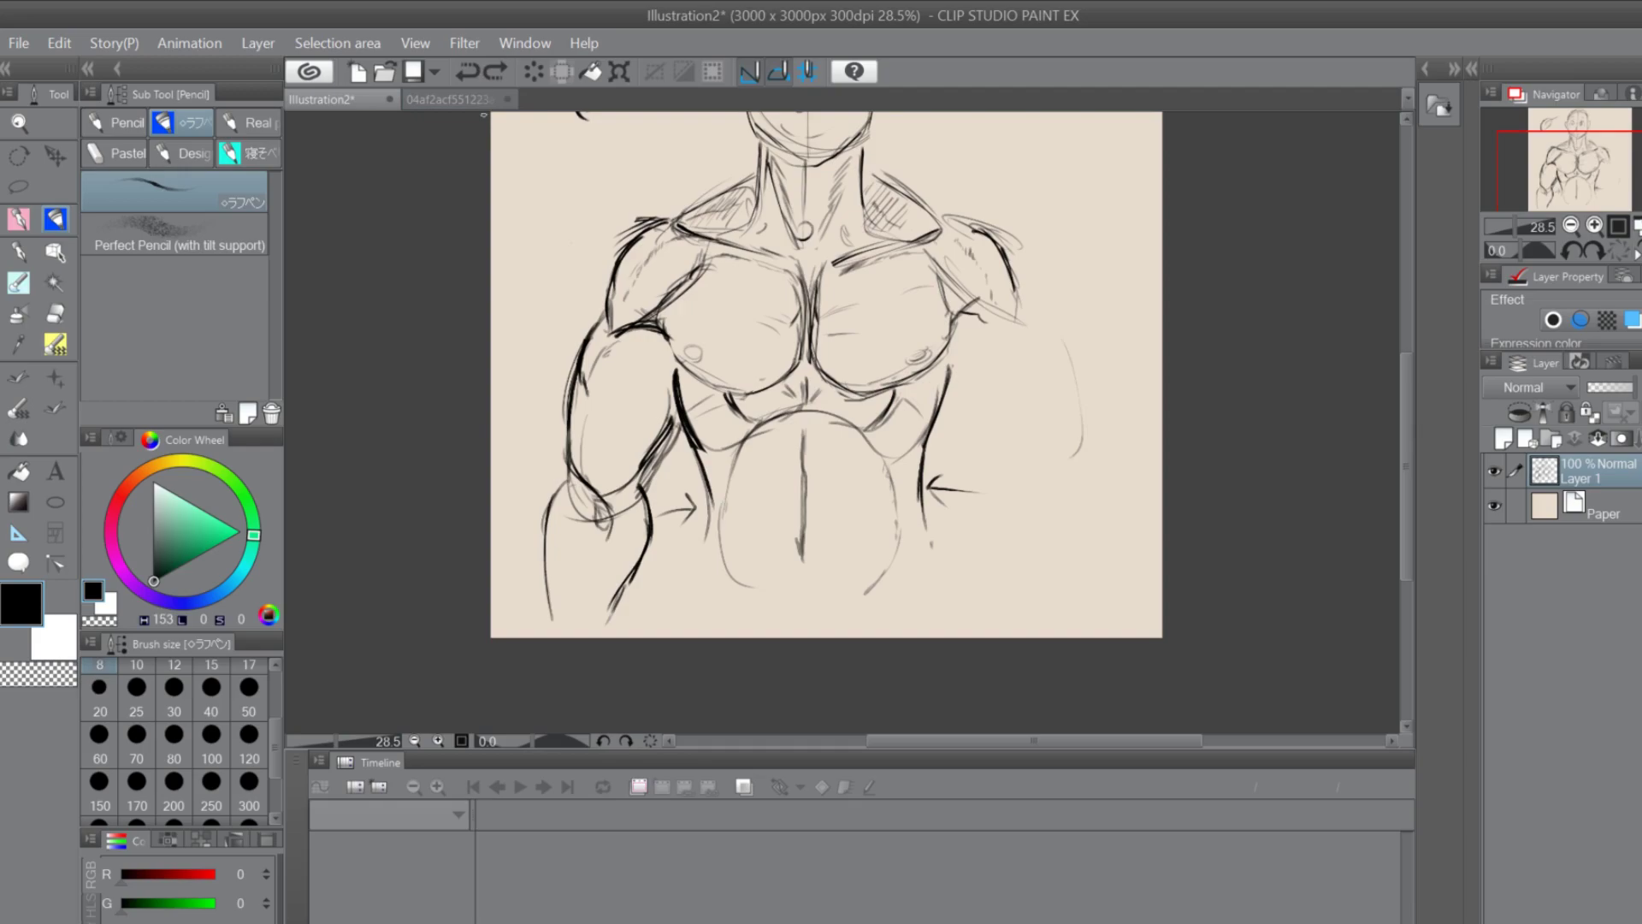
Erase the left upper arm's outer contour, redraw it from the deltoid to the elbow, and reinforce the inner edge
mouse_move(616, 337)
mouse_down()
mouse_move(537, 440)
mouse_move(556, 376)
mouse_up()
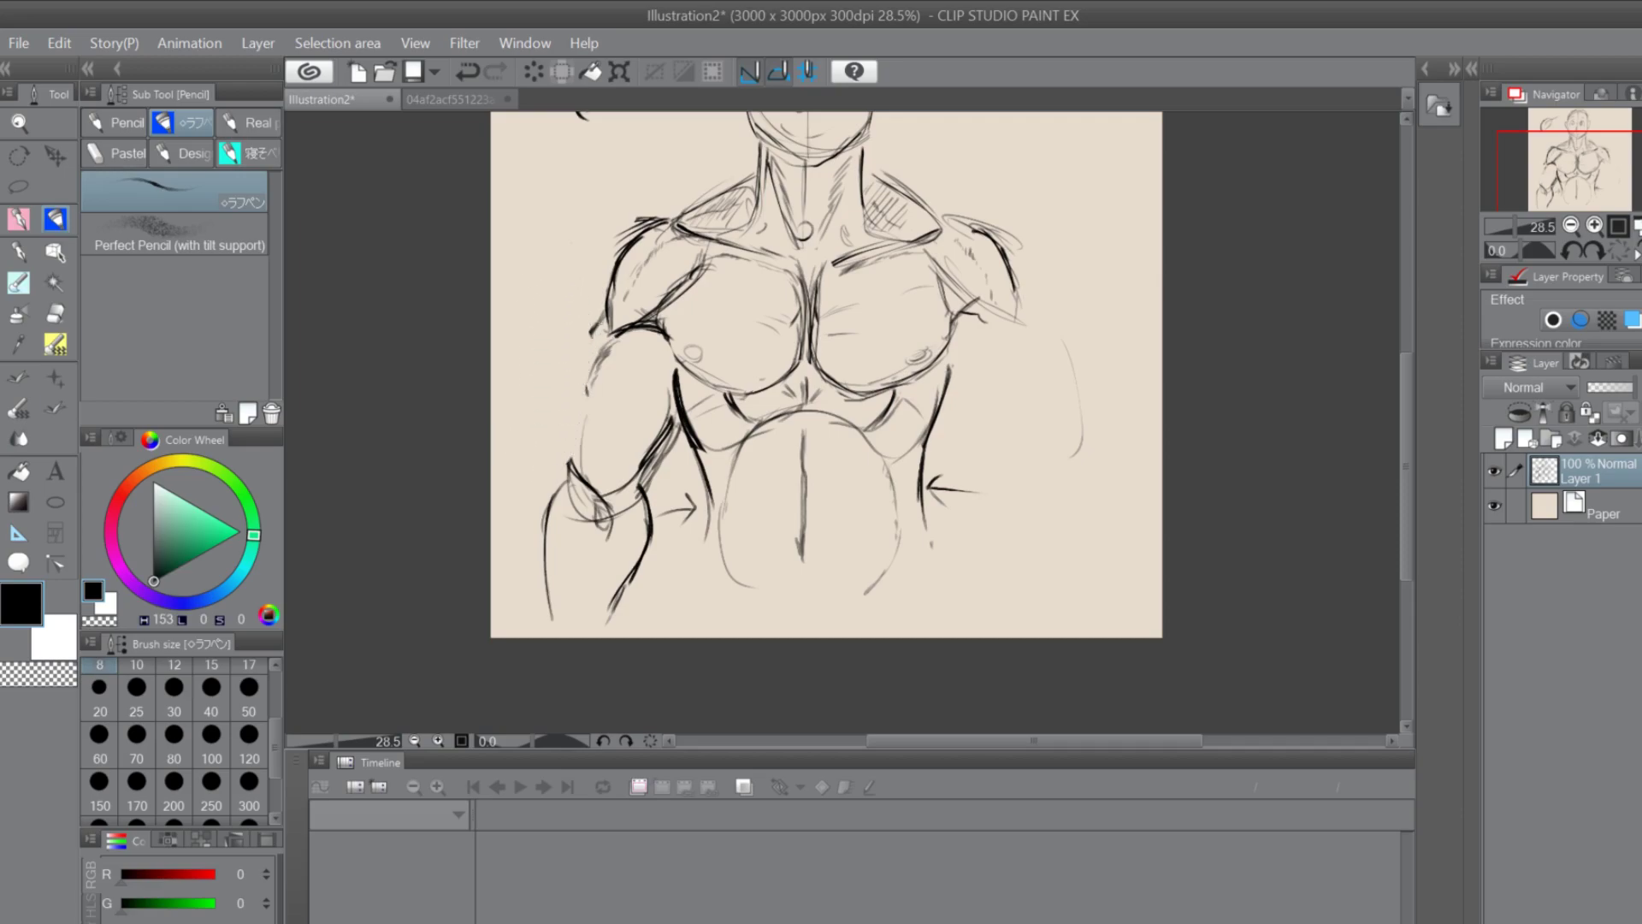
drag(599, 317, 569, 436)
mouse_move(578, 374)
mouse_down()
mouse_move(567, 479)
mouse_move(568, 459)
mouse_up()
drag(675, 402, 633, 483)
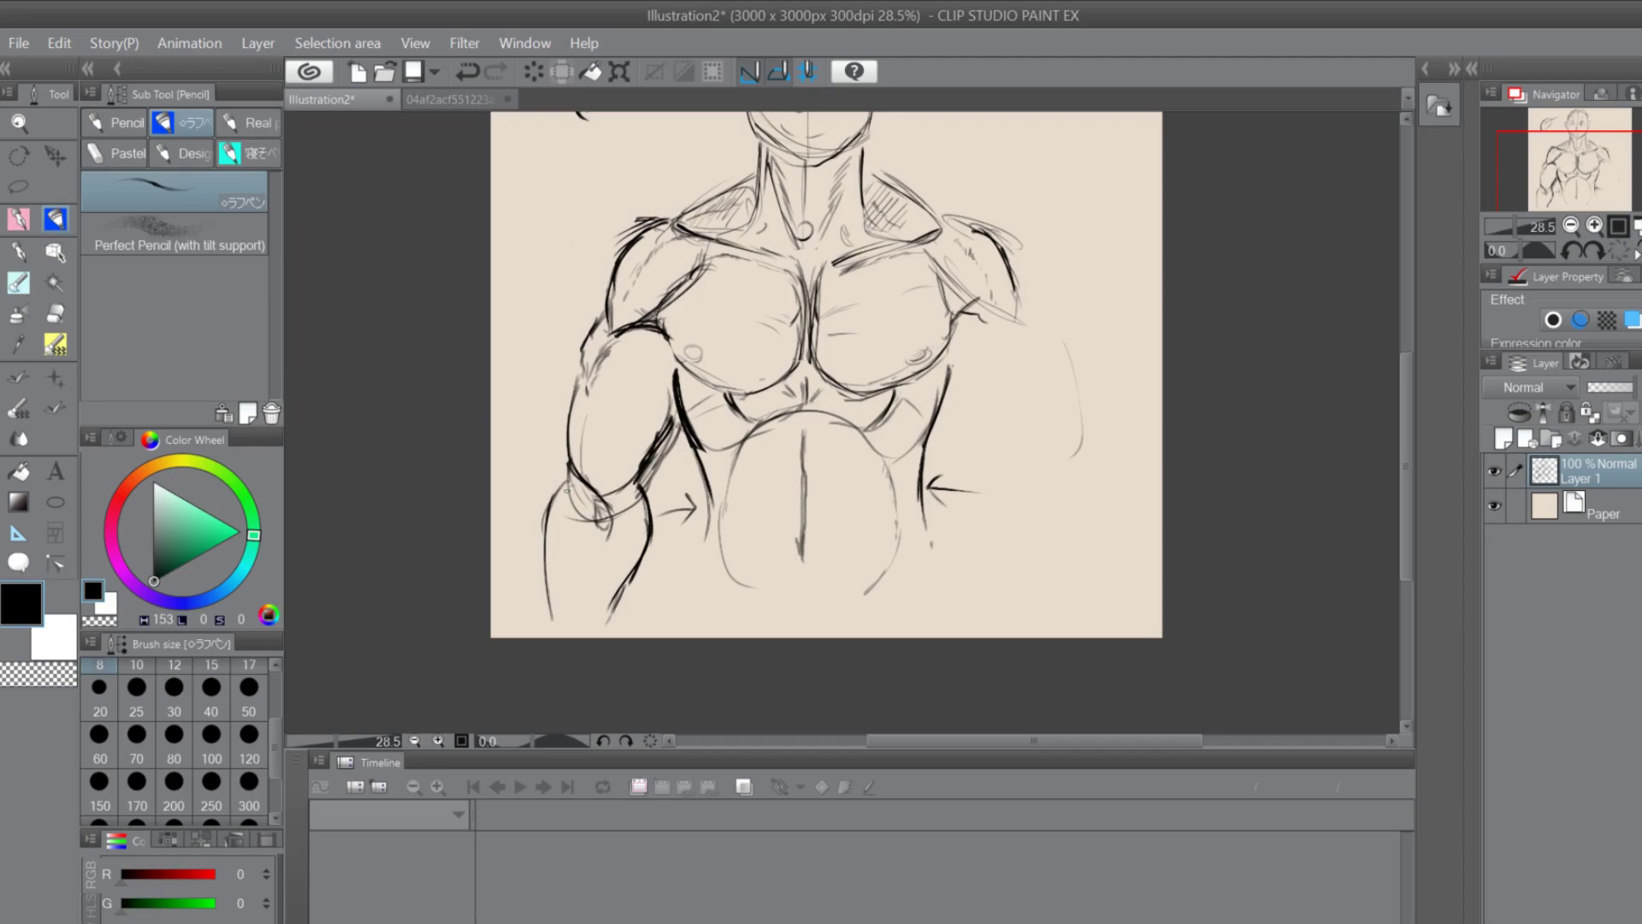
Add muscle-fibre hatching along the left deltoid, the outer upper arm and the inner edge near the elbow
drag(575, 402, 567, 449)
mouse_move(580, 390)
mouse_down()
mouse_move(572, 443)
mouse_move(575, 418)
mouse_up()
drag(600, 359, 599, 369)
drag(619, 340, 609, 351)
mouse_move(657, 229)
mouse_down()
mouse_move(618, 272)
mouse_move(587, 355)
mouse_up()
drag(598, 343, 575, 415)
drag(577, 418, 571, 460)
drag(639, 343, 607, 370)
mouse_move(625, 363)
mouse_down()
mouse_move(585, 411)
mouse_move(583, 484)
mouse_up()
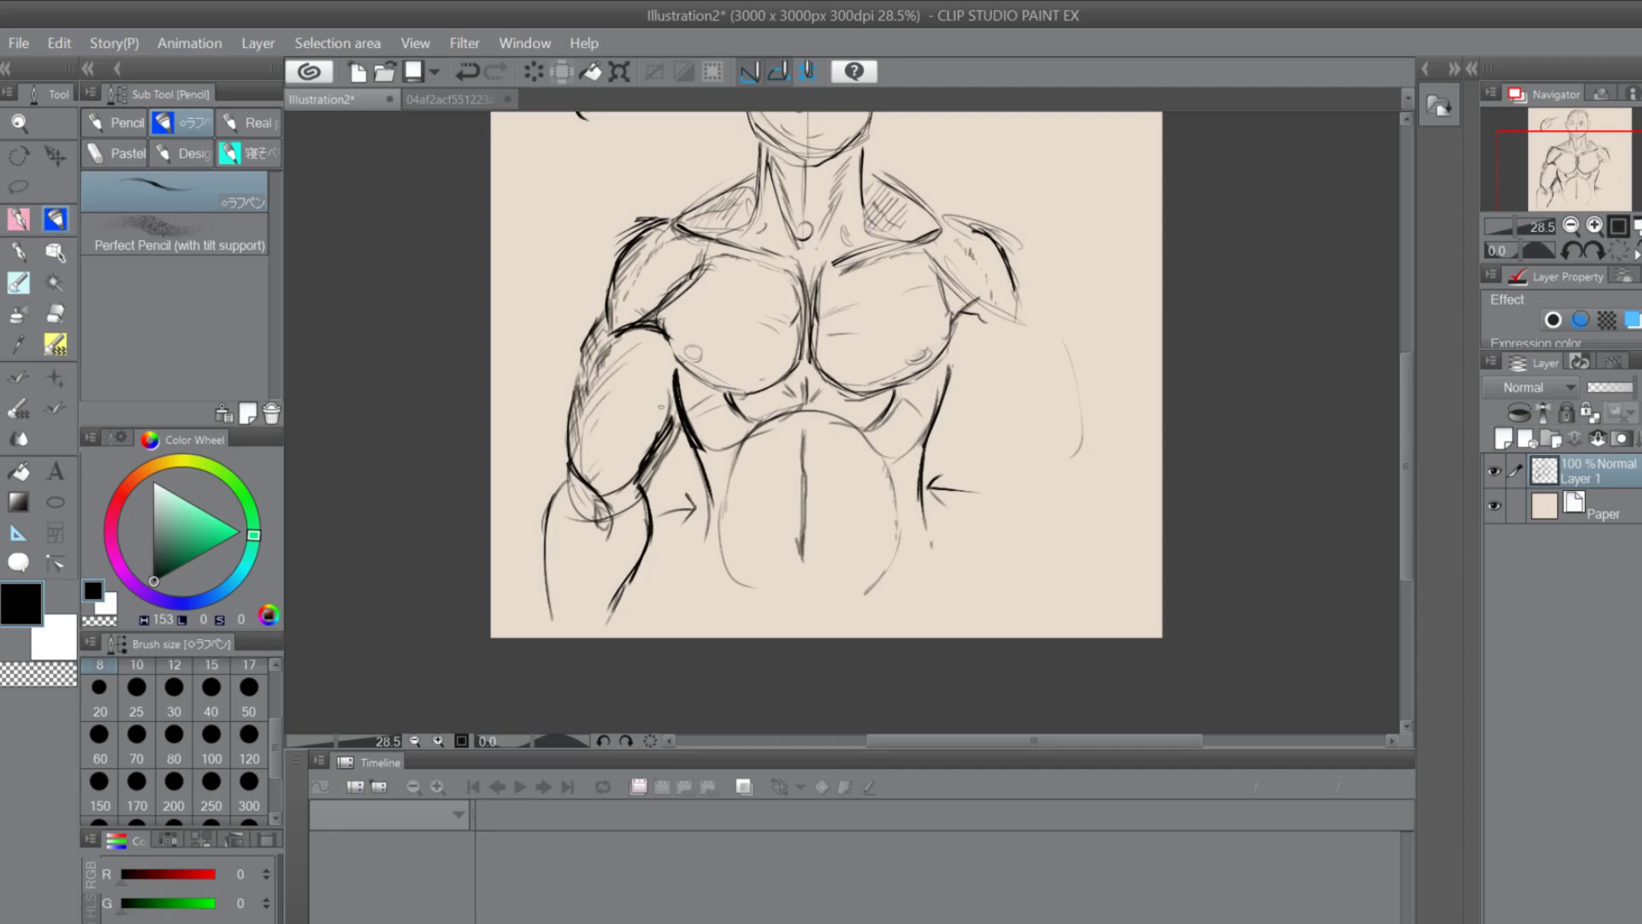
drag(665, 377, 625, 486)
drag(670, 392, 641, 445)
Draw curved muscle contours inside the left forearm and sketch over its outer and inner edges
mouse_move(572, 480)
mouse_down()
mouse_move(539, 524)
mouse_move(552, 578)
mouse_up()
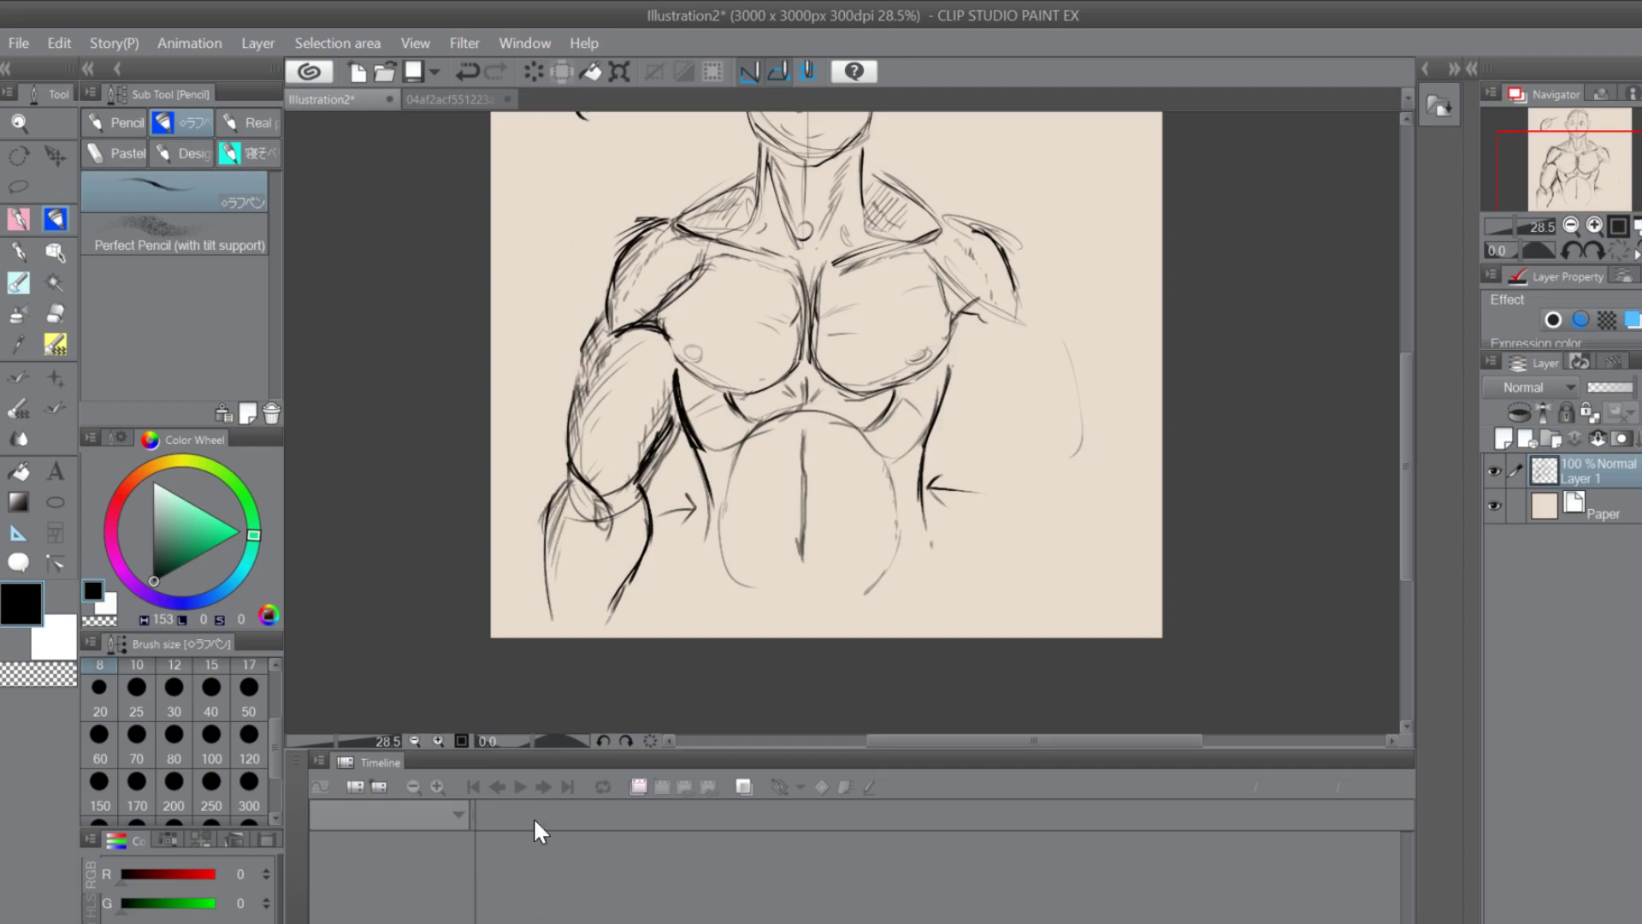
mouse_move(599, 525)
mouse_down()
mouse_move(553, 593)
mouse_move(558, 553)
mouse_move(564, 607)
mouse_up()
drag(641, 496, 590, 608)
mouse_move(641, 502)
mouse_down()
mouse_move(617, 587)
mouse_move(584, 611)
mouse_up()
drag(636, 516, 599, 621)
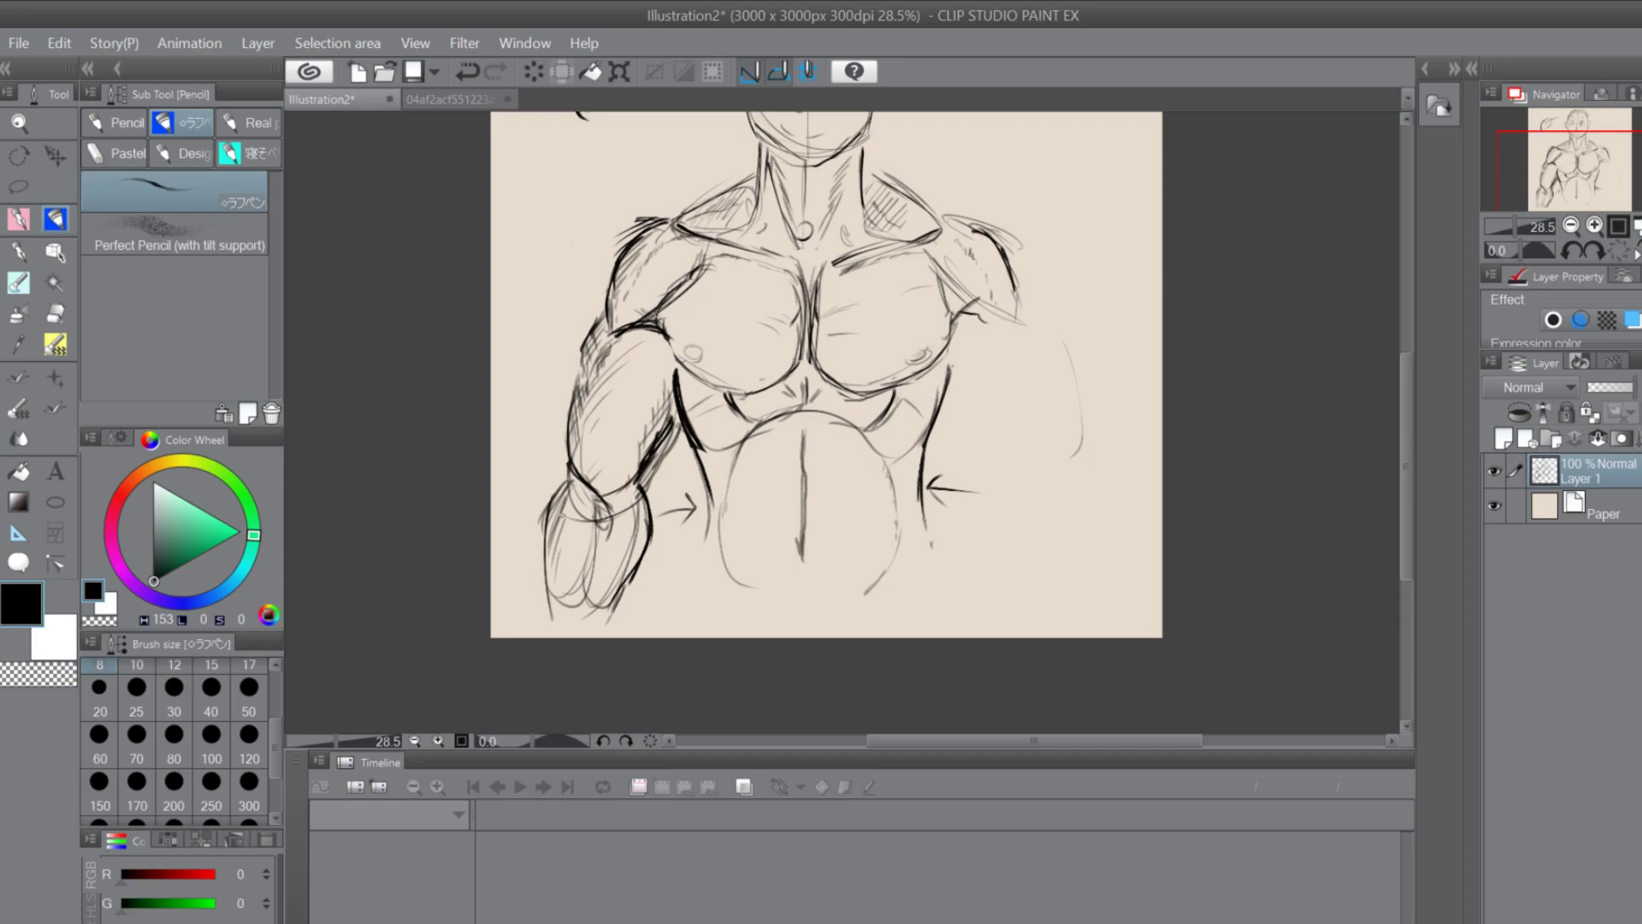
Darken the left forearm's outer and inner edges and add an arrow on each side of it
mouse_move(563, 481)
mouse_down()
mouse_move(552, 632)
mouse_move(547, 616)
mouse_up()
drag(514, 496, 529, 507)
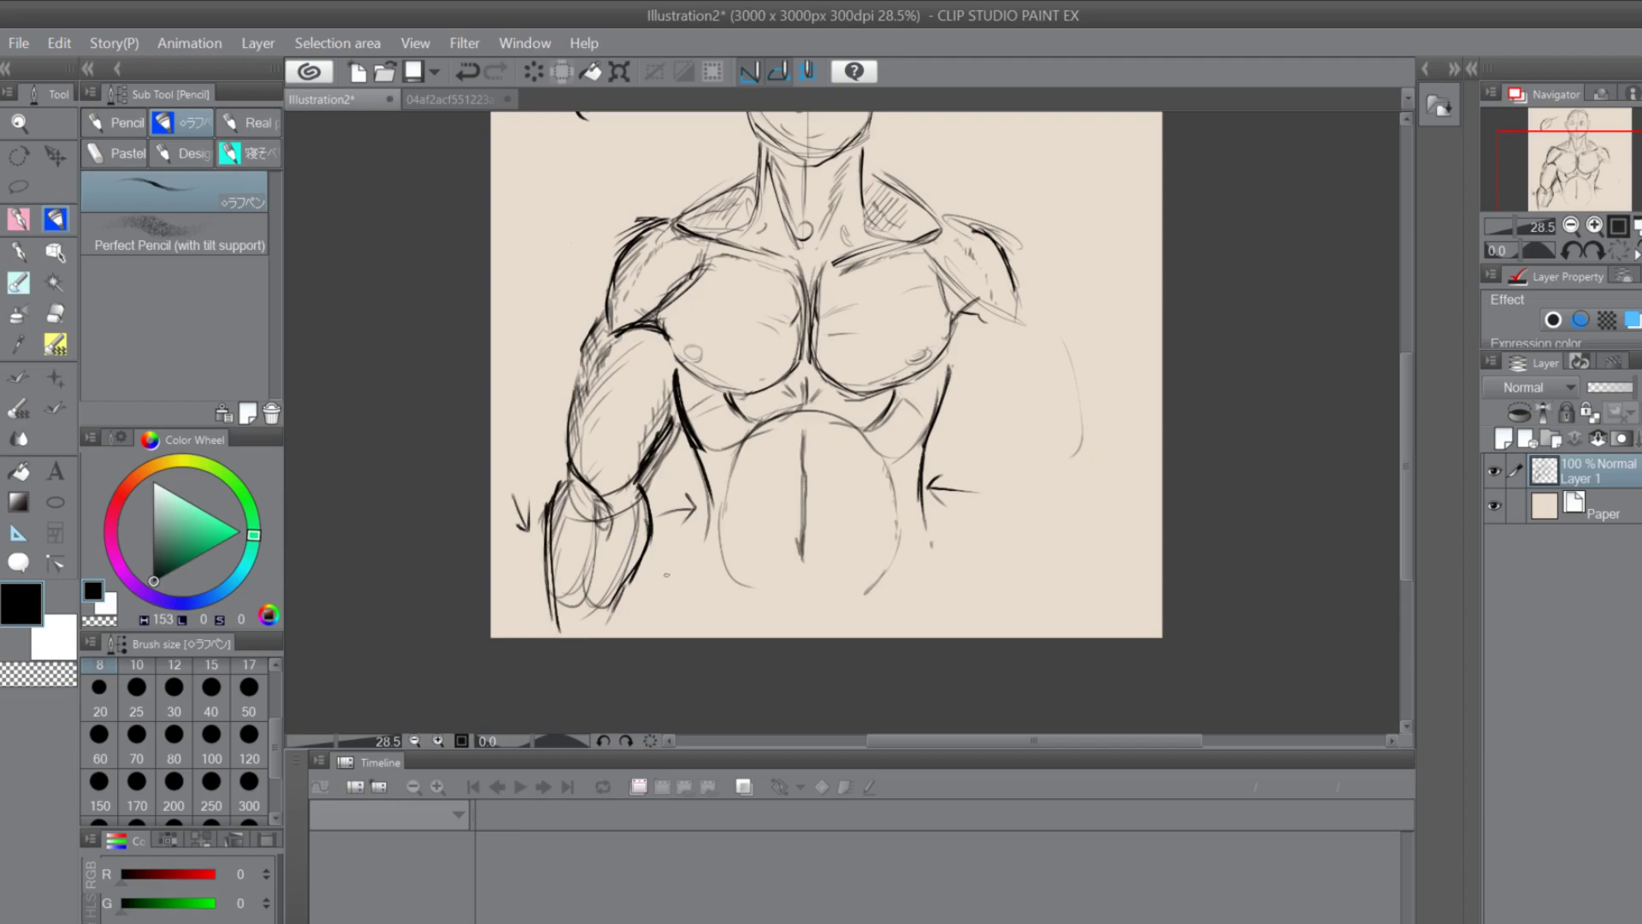
drag(646, 565, 674, 588)
mouse_move(648, 484)
mouse_down()
mouse_move(659, 549)
mouse_move(619, 634)
mouse_up()
drag(650, 576, 621, 633)
Draw the top pair of abdominal muscles under the rib arch and darken the midline between them
mouse_move(1402, 385)
mouse_down()
mouse_move(1414, 305)
mouse_move(1393, 385)
mouse_up()
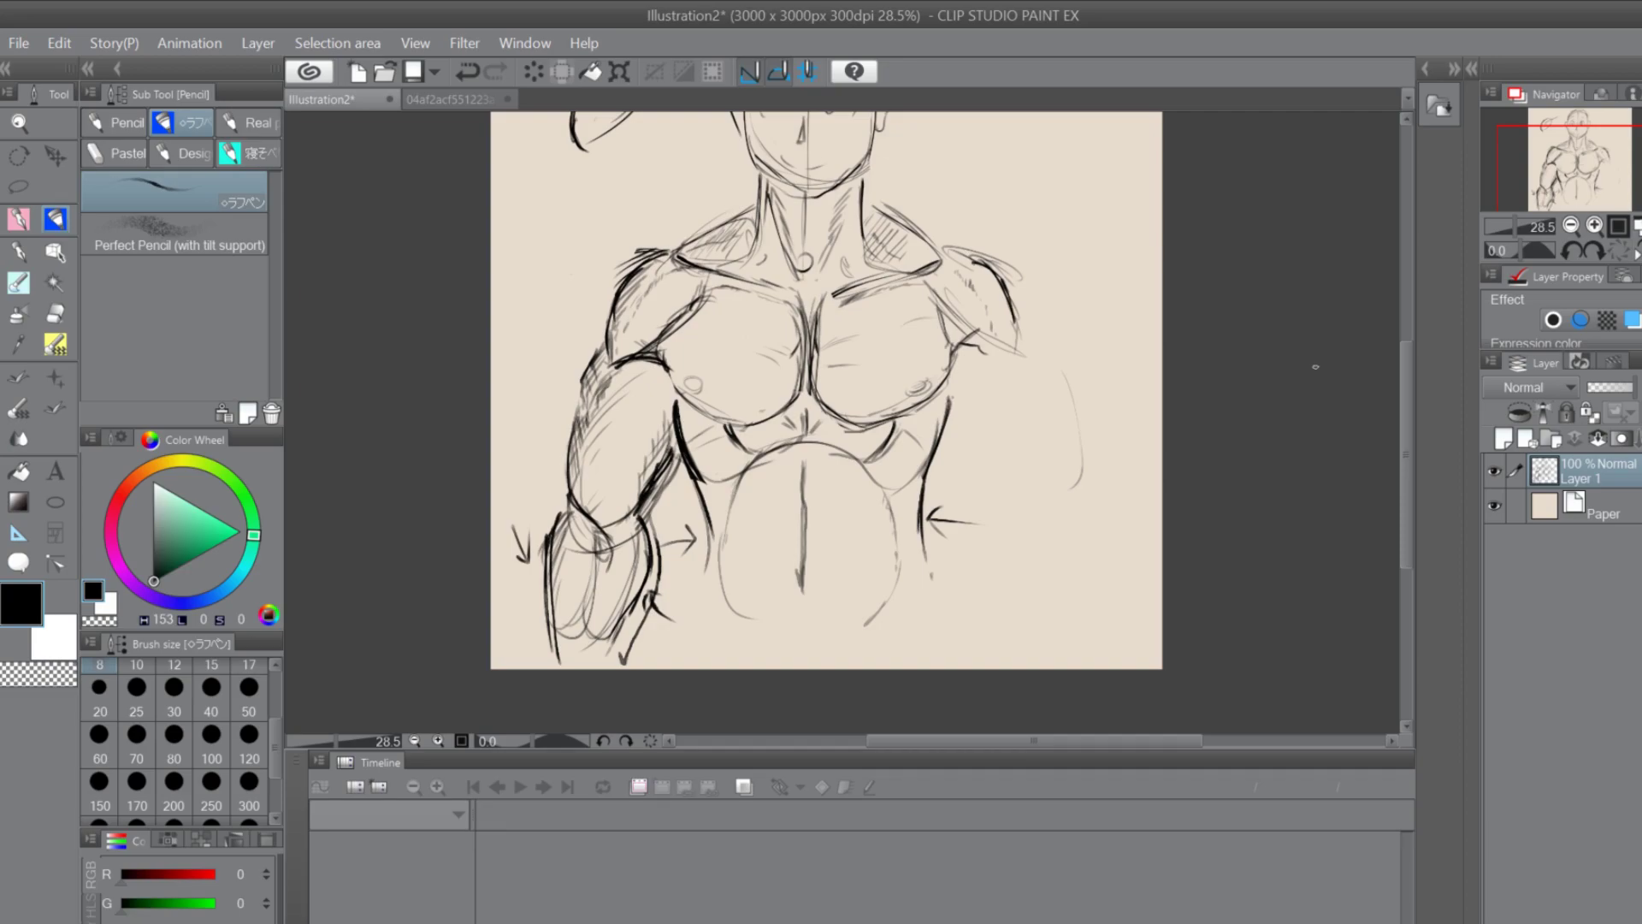
drag(747, 467, 738, 506)
drag(800, 450, 806, 469)
mouse_move(798, 458)
mouse_down()
mouse_move(804, 504)
mouse_move(789, 504)
mouse_up()
drag(745, 512, 728, 536)
mouse_move(735, 524)
mouse_down()
mouse_move(727, 545)
mouse_move(739, 523)
mouse_up()
mouse_move(861, 469)
mouse_down()
mouse_move(866, 500)
mouse_move(845, 510)
mouse_up()
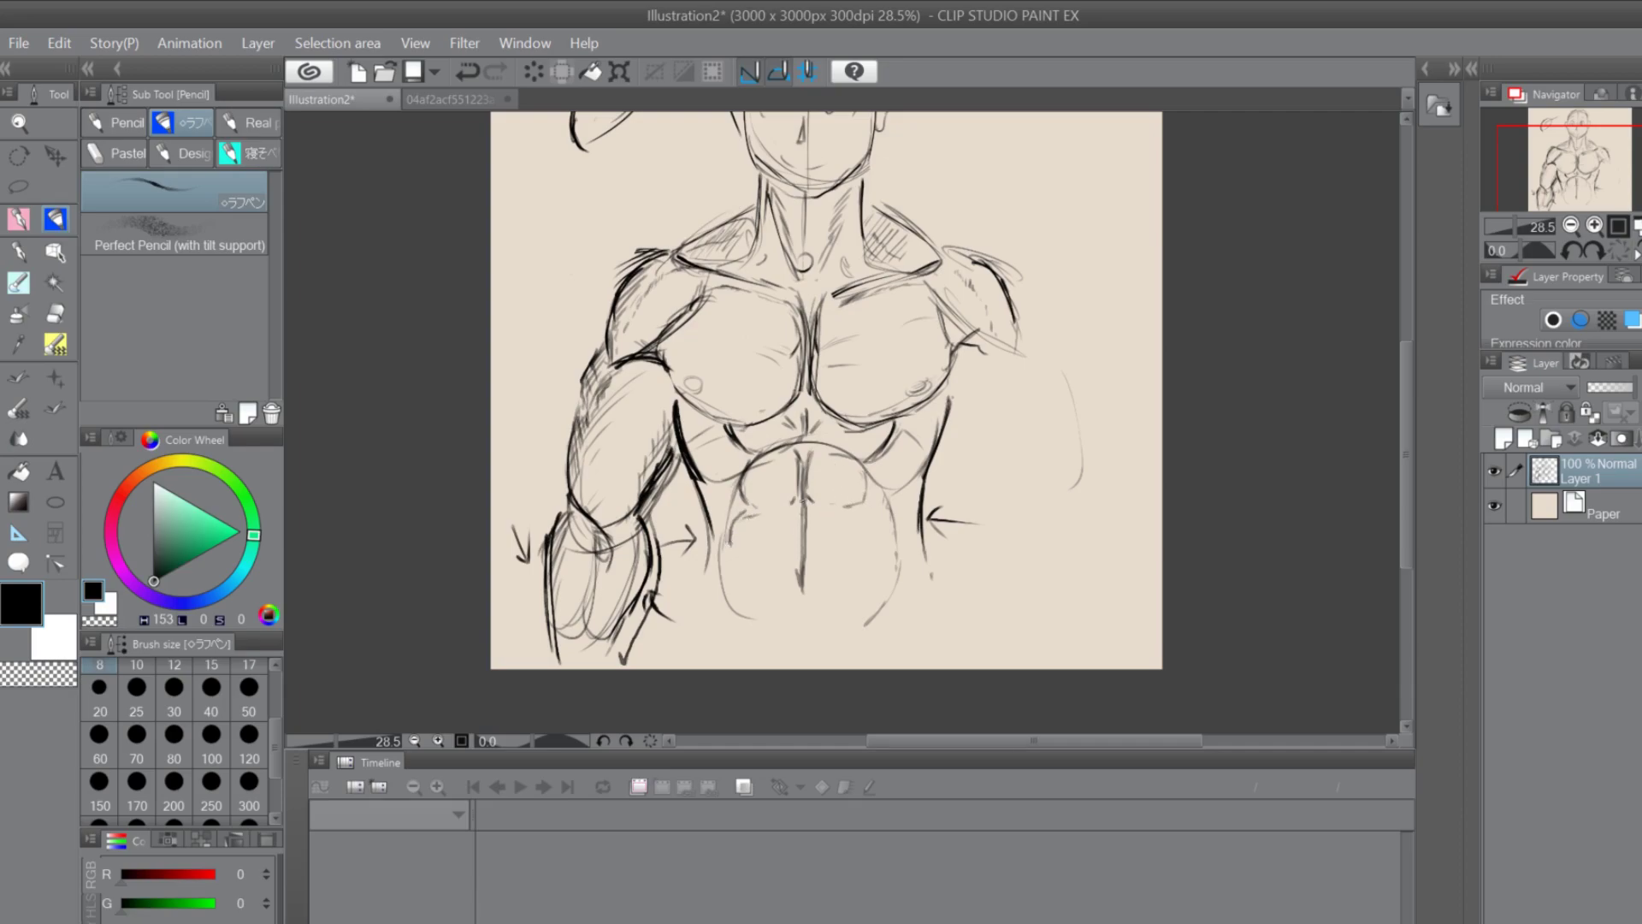
Draw the second row of abdominal muscles and darken the midline down to a pointed navel
drag(799, 515, 796, 547)
mouse_move(817, 513)
mouse_down()
mouse_move(807, 547)
mouse_move(864, 530)
mouse_move(860, 515)
mouse_move(866, 548)
mouse_up()
drag(750, 505, 732, 600)
drag(805, 529, 801, 581)
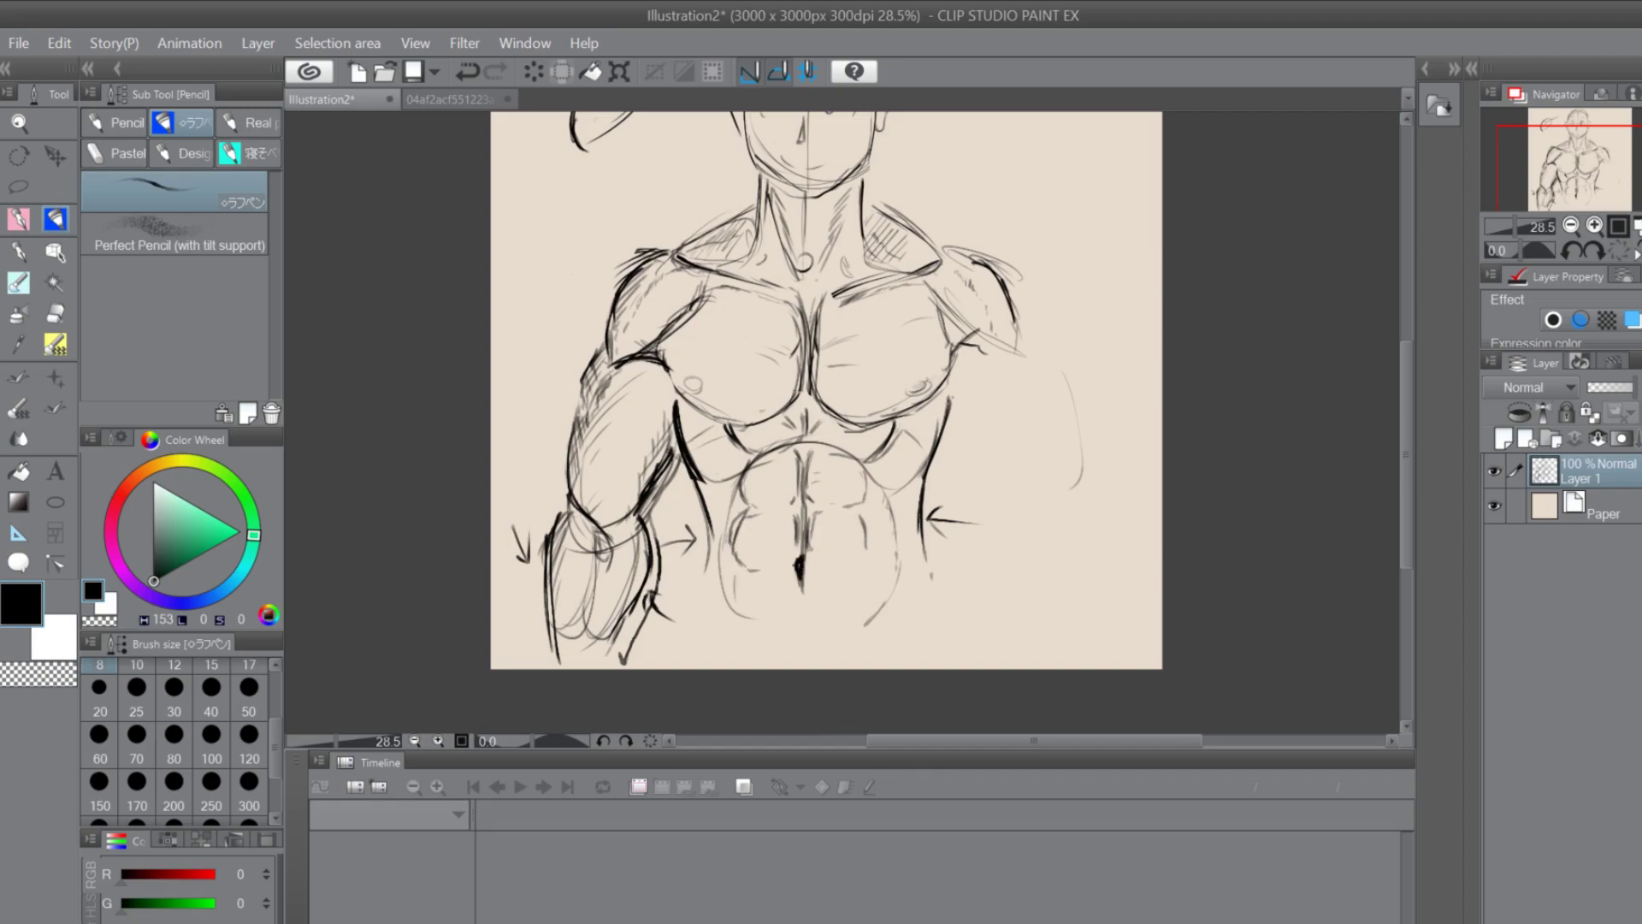
drag(854, 509, 857, 566)
Draw the long lower abdominal muscles and extend the midline from the navel to the canvas edge
drag(740, 580, 751, 663)
drag(804, 600, 799, 649)
mouse_move(866, 576)
mouse_down()
mouse_move(851, 659)
mouse_move(854, 640)
mouse_move(798, 671)
mouse_up()
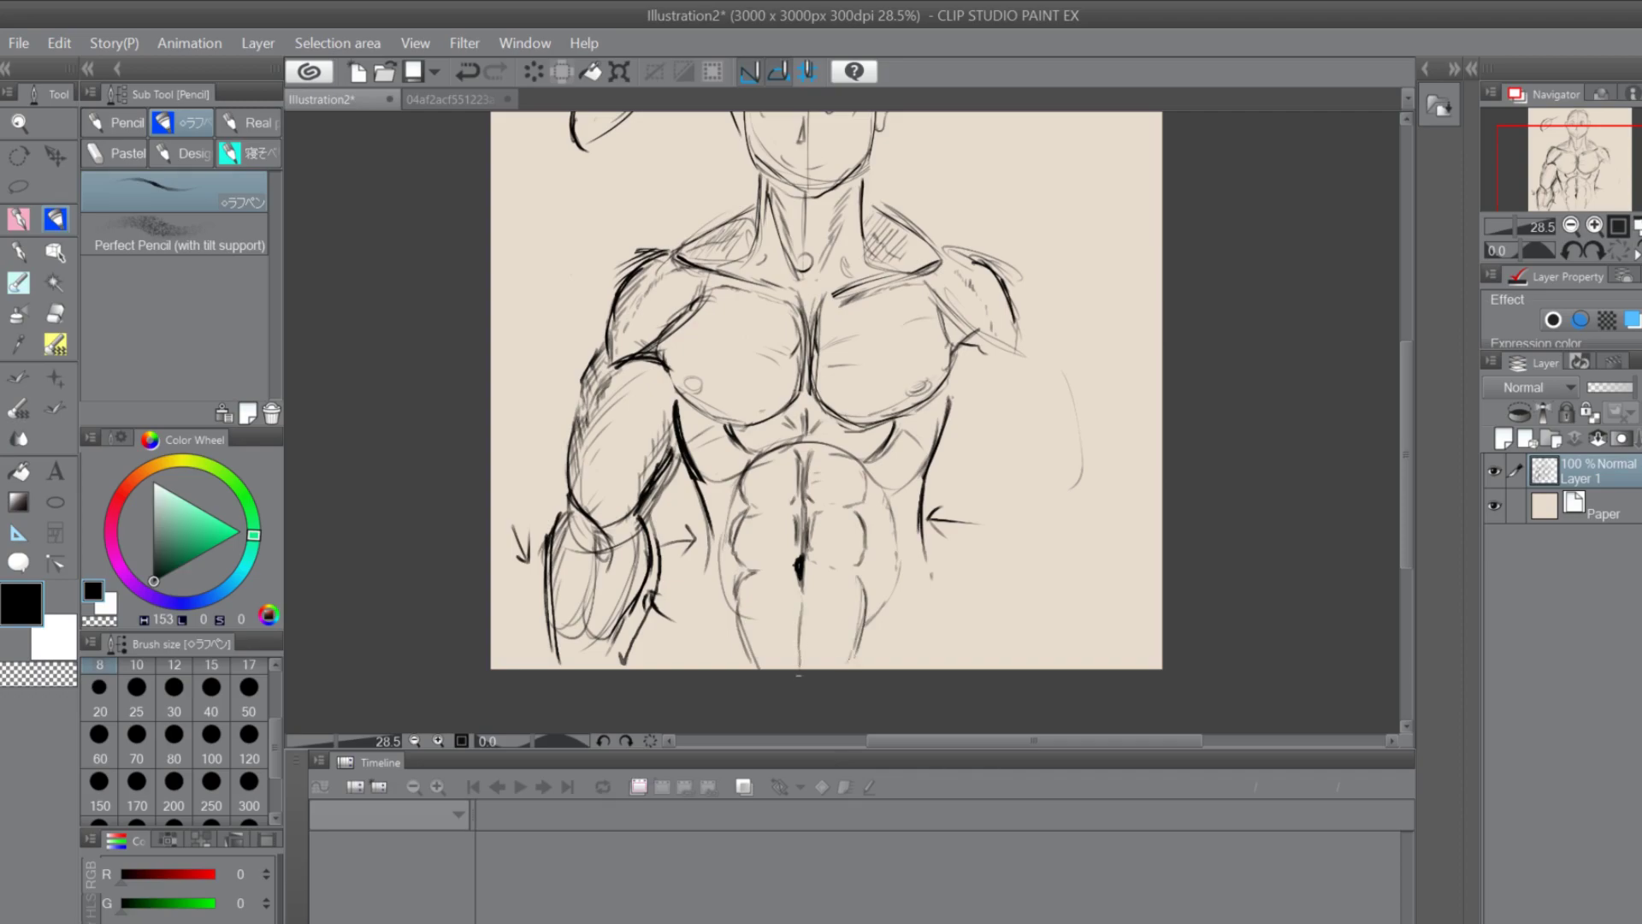
Draw both hip contours from the waist to the canvas edge and reinforce the lower midline and right rib side
drag(698, 563, 661, 641)
drag(690, 598, 659, 669)
drag(934, 573, 960, 667)
scroll(1407, 357, up, 3)
drag(1407, 357, 1406, 462)
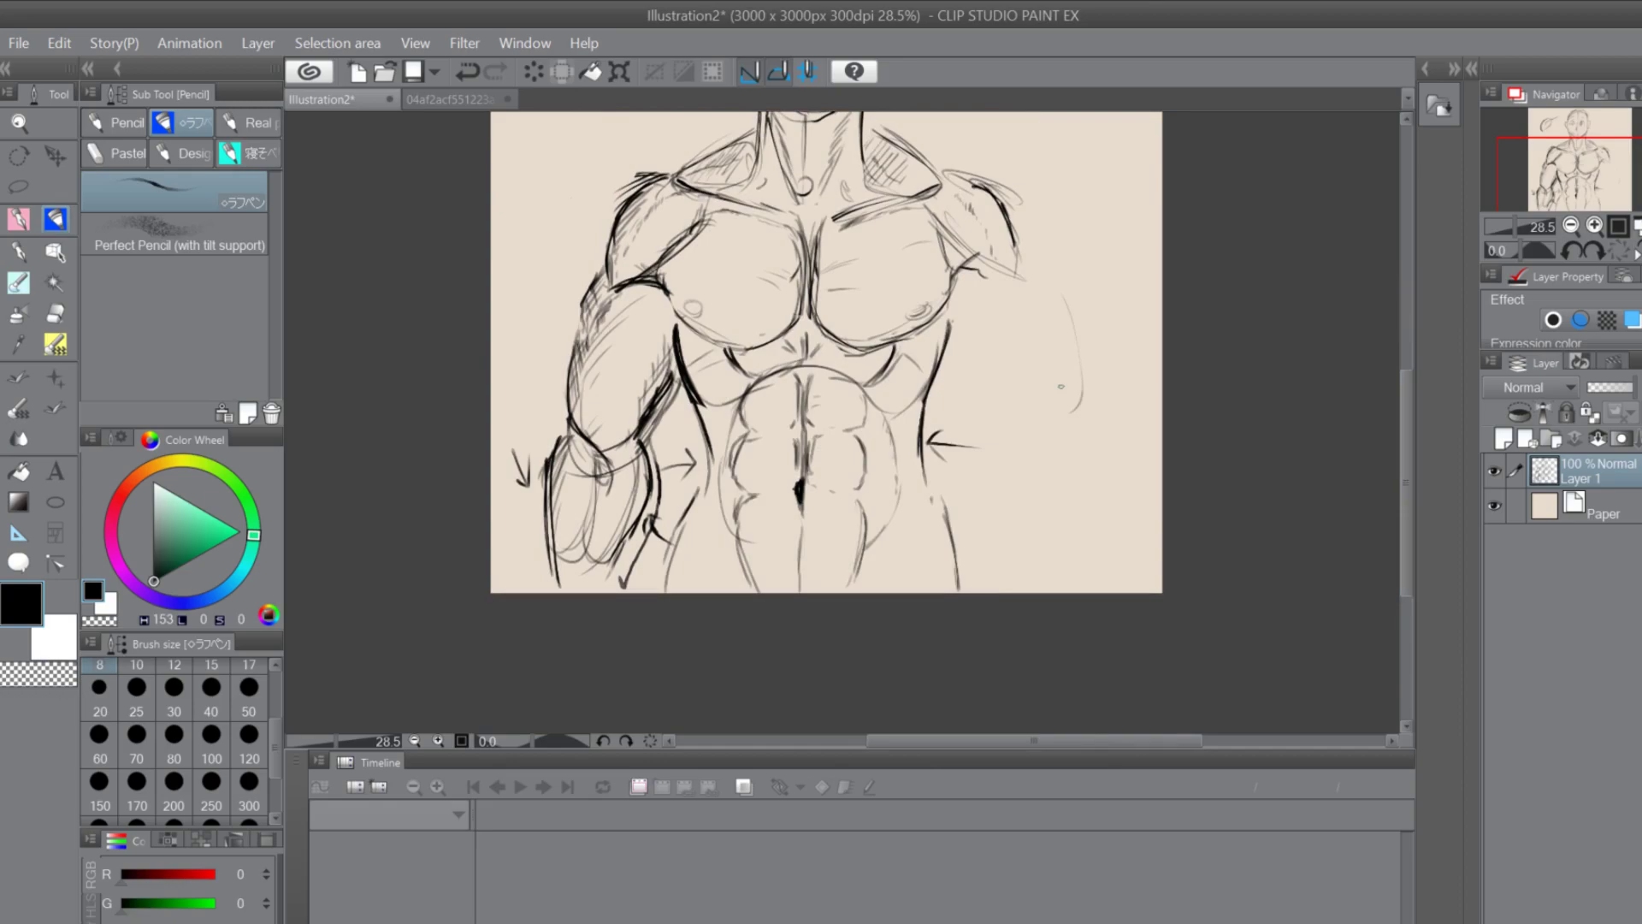
drag(798, 542, 800, 592)
drag(951, 308, 944, 335)
Switch to the open reference drawing of male torsos, 04af2acf551223a49db52880daf3f562.jpg
click(455, 100)
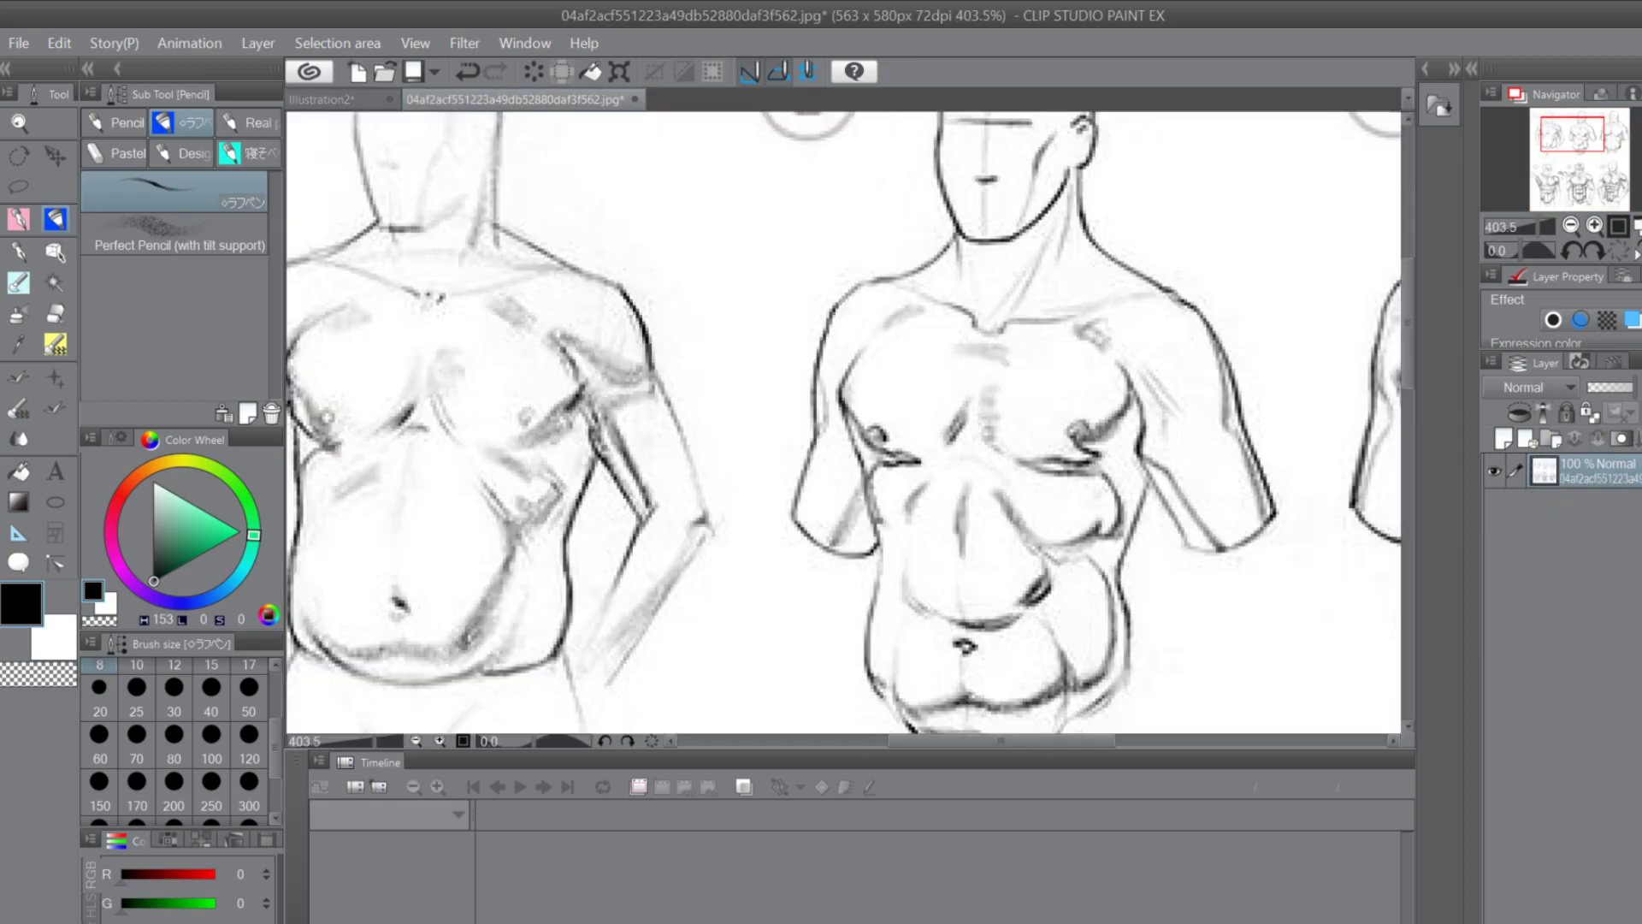
Circle the side muscle under the armpit on reference torso 10 and return to the Illustration2 sketch
drag(1400, 356, 1395, 556)
drag(1048, 741, 1169, 741)
drag(1110, 430, 1085, 457)
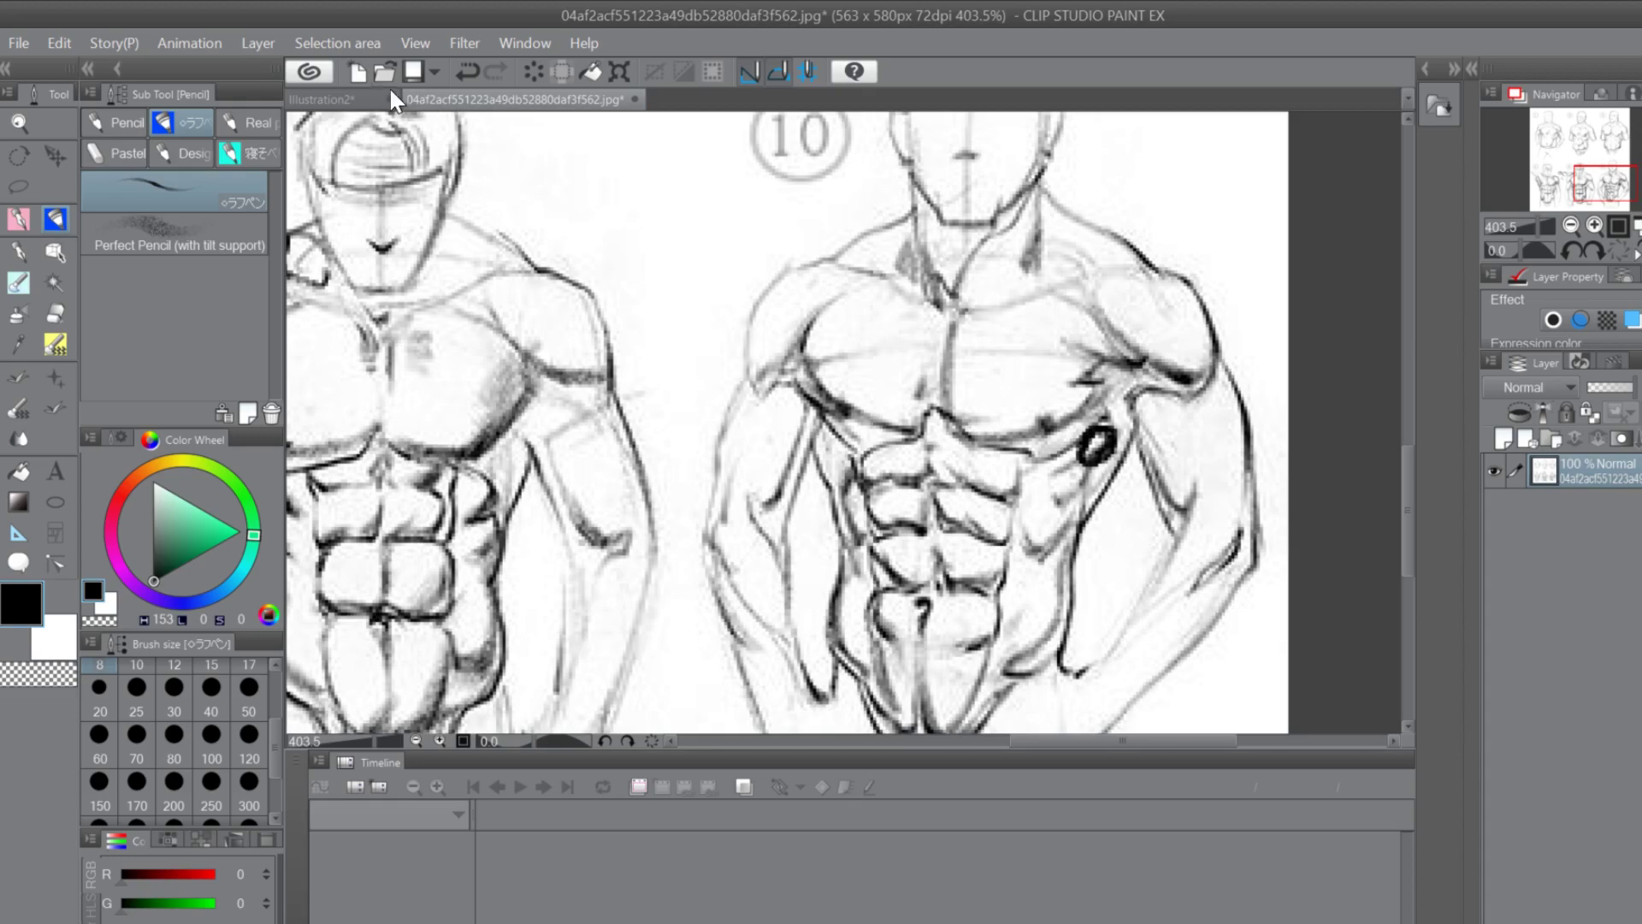
click(355, 79)
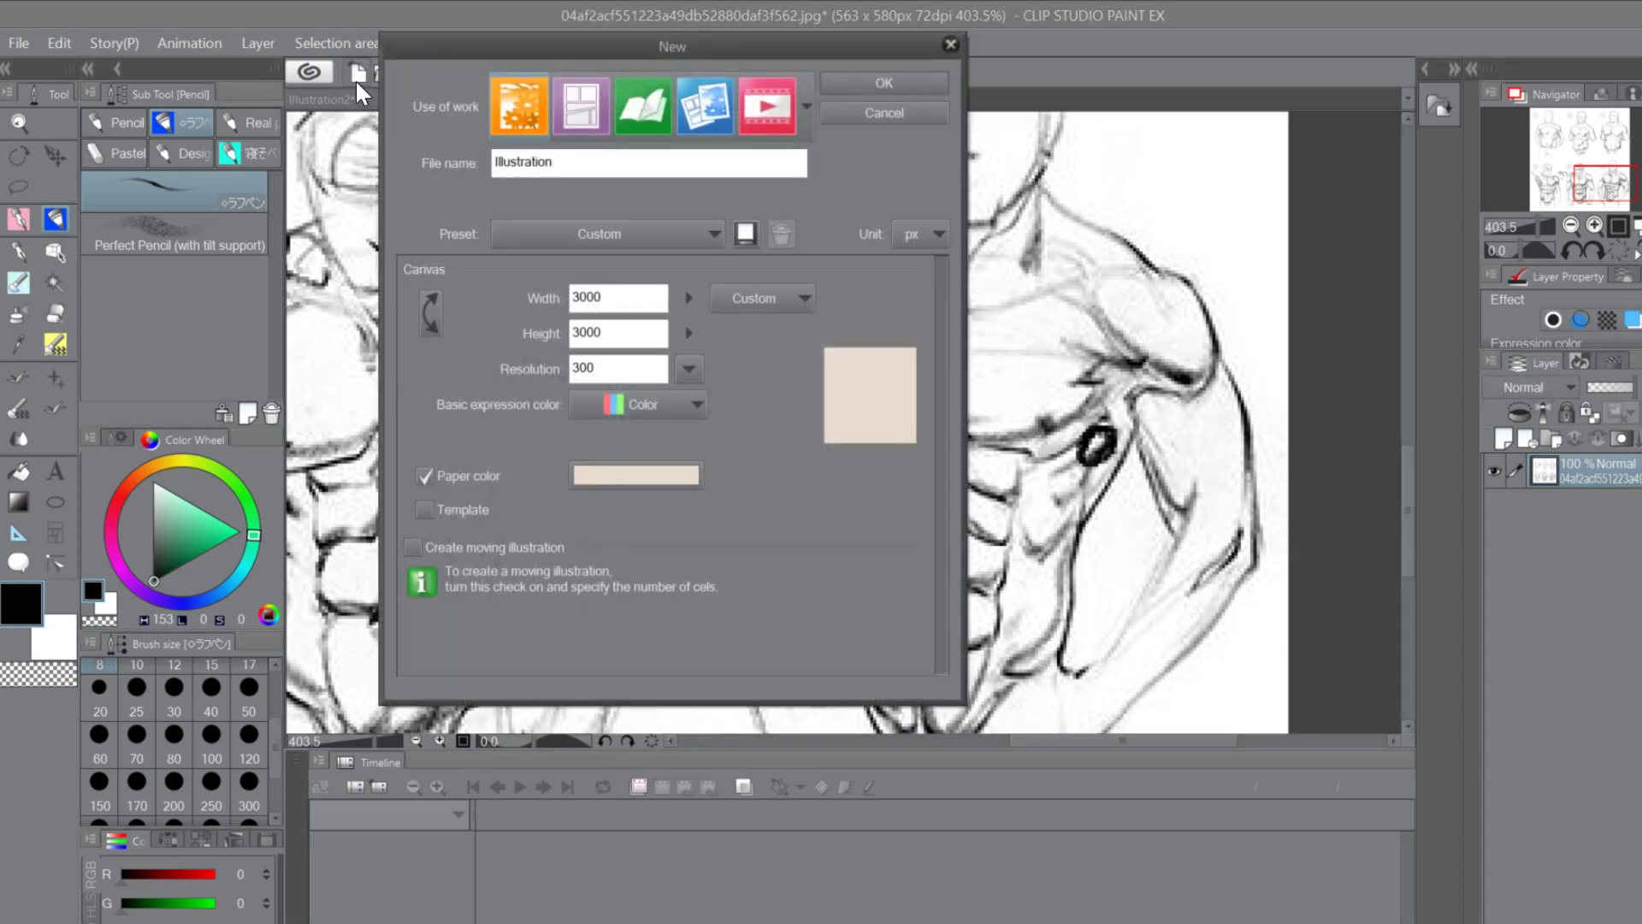
click(950, 43)
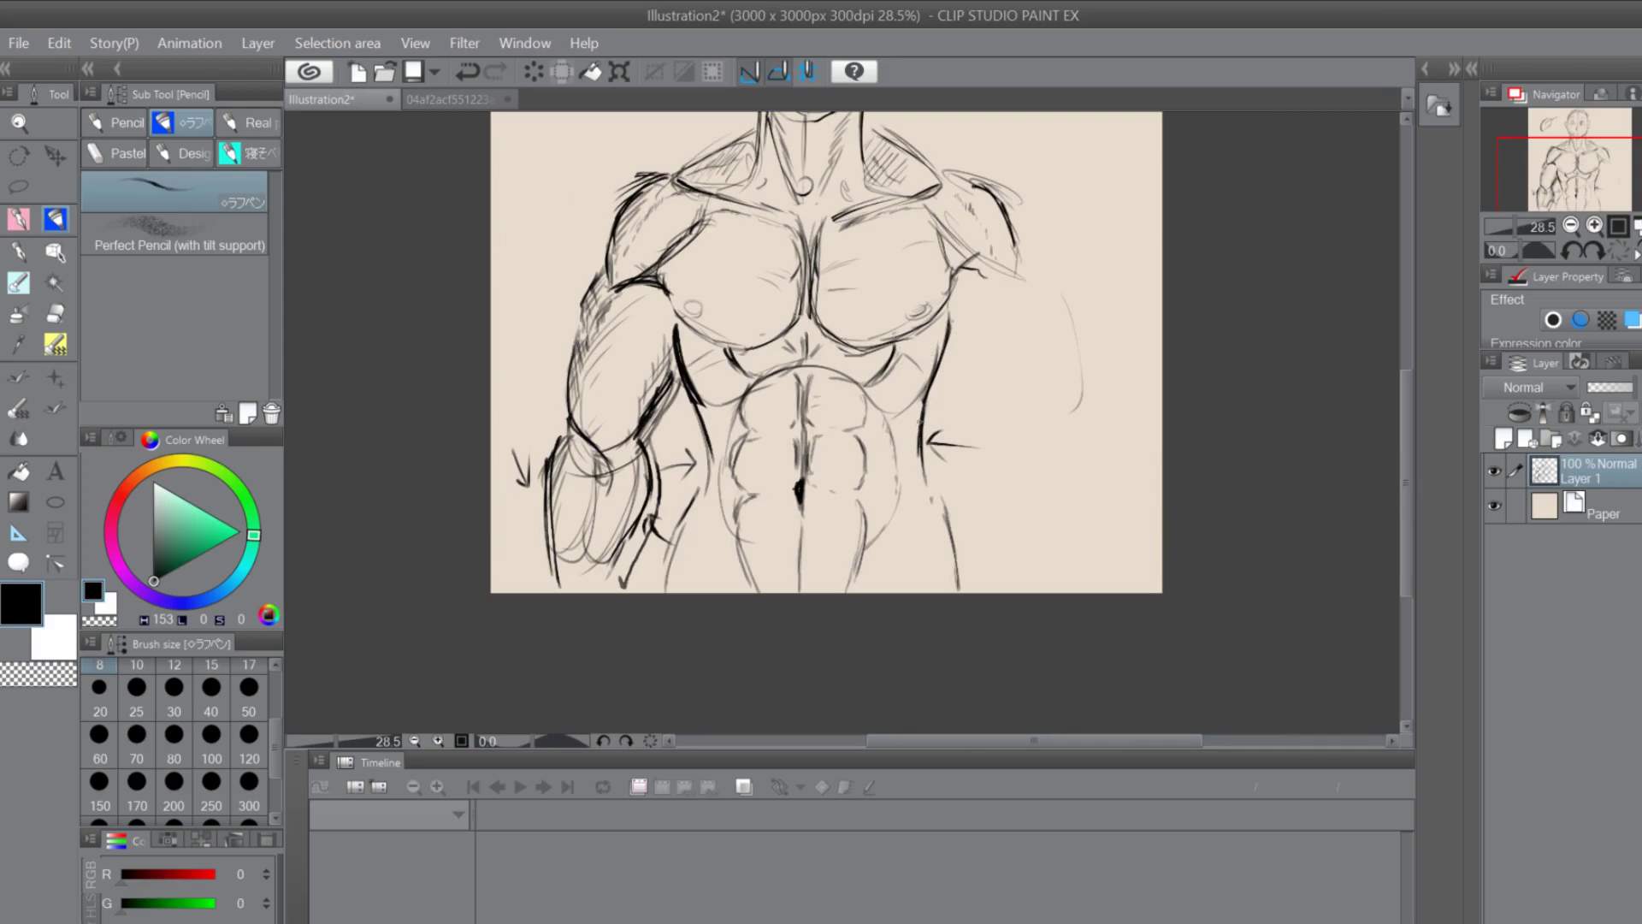
Draw curved serratus strokes along both sides of the ribcage and add an arrow pointing at the one beneath the armpit
mouse_move(932, 353)
mouse_down()
mouse_move(918, 383)
mouse_move(898, 374)
mouse_move(918, 377)
mouse_up()
drag(929, 364, 901, 415)
mouse_move(720, 349)
mouse_down()
mouse_move(697, 377)
mouse_move(702, 431)
mouse_up()
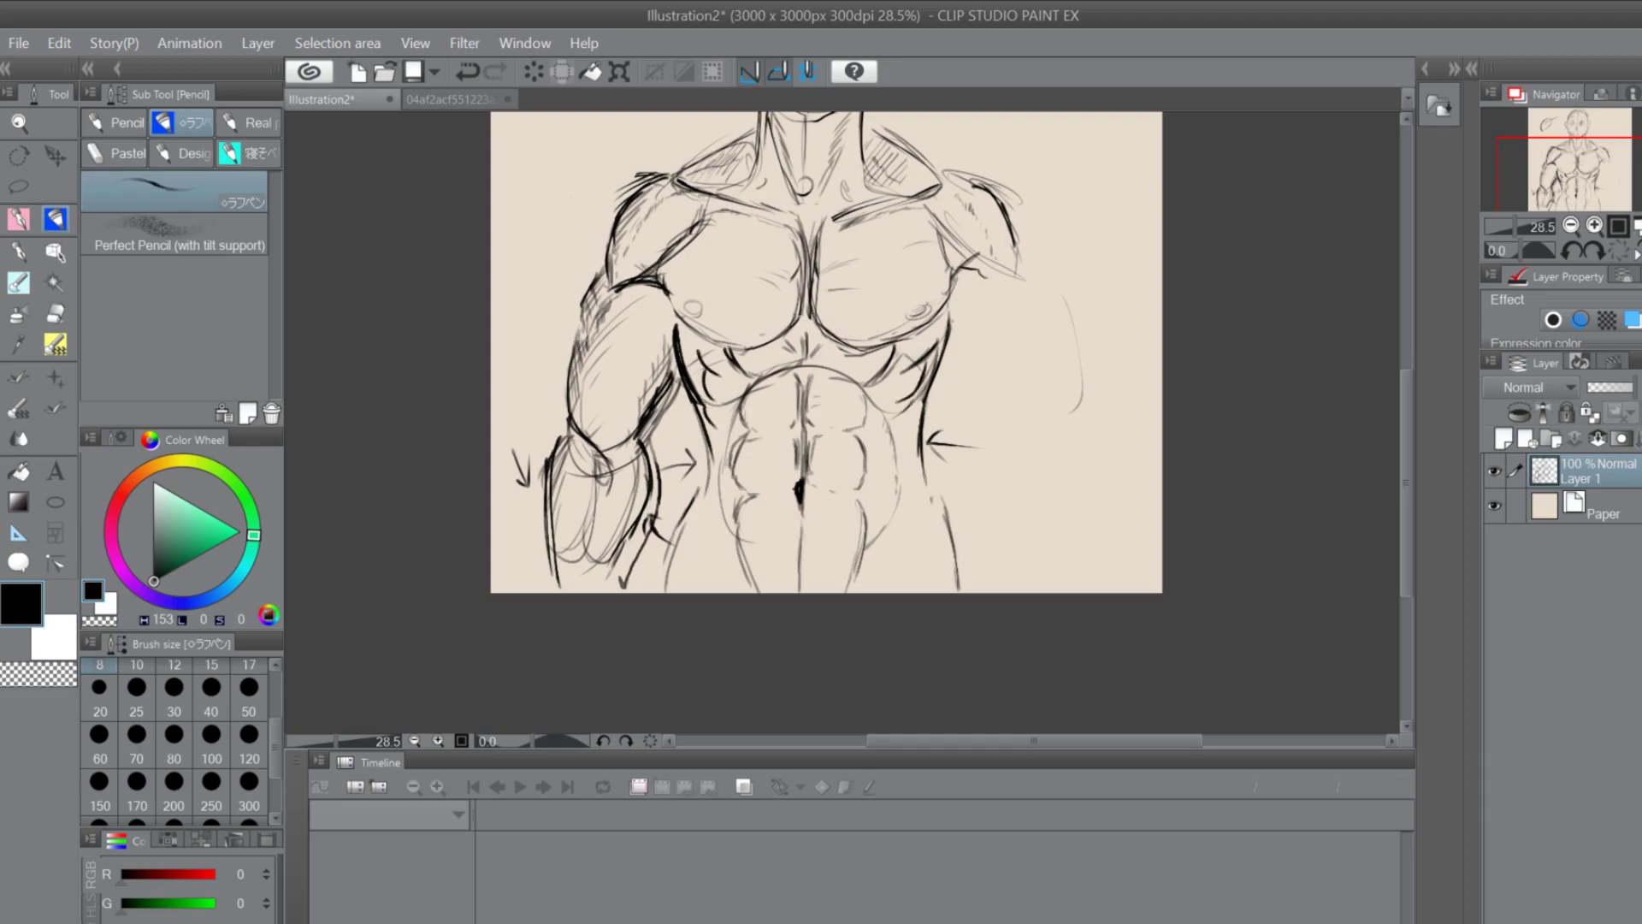
mouse_move(989, 328)
mouse_down()
mouse_move(960, 328)
mouse_move(972, 352)
mouse_up()
mouse_move(712, 347)
mouse_down()
mouse_move(698, 366)
mouse_move(687, 346)
mouse_move(707, 394)
mouse_up()
drag(723, 388, 709, 404)
Shade the lower outer edges of both pectorals with hatching and outline a small oval on the upper chest
mouse_move(673, 275)
mouse_down()
mouse_move(676, 304)
mouse_move(741, 330)
mouse_up()
mouse_move(941, 279)
mouse_down()
mouse_move(932, 308)
mouse_move(841, 342)
mouse_move(919, 312)
mouse_up()
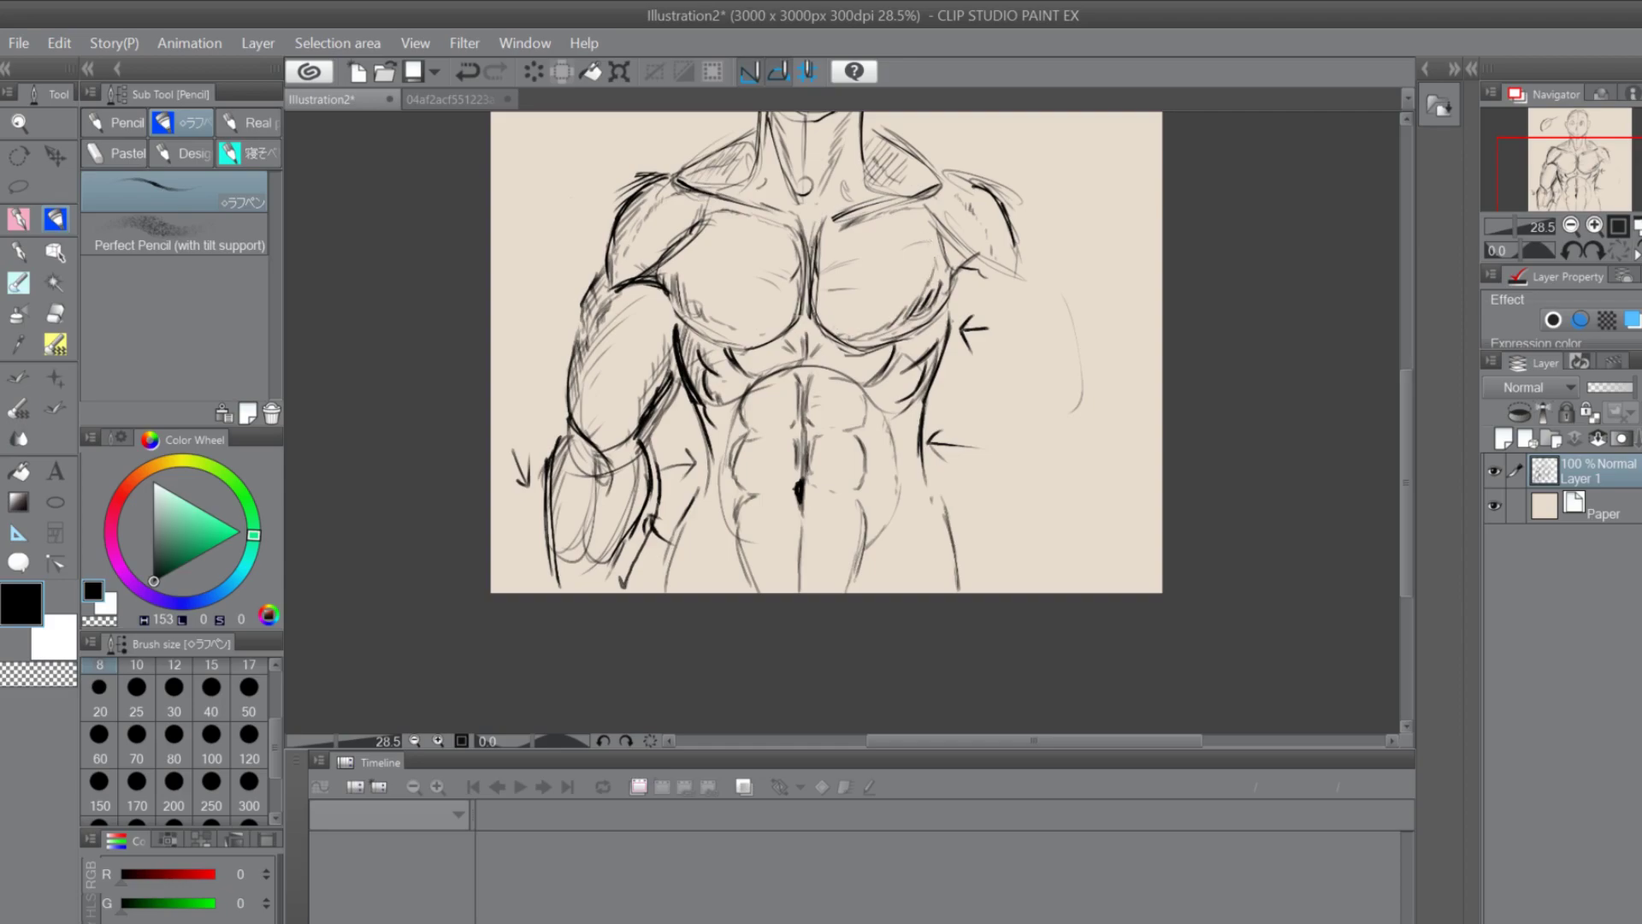
mouse_move(886, 236)
mouse_down()
mouse_move(850, 257)
mouse_move(751, 257)
mouse_move(853, 249)
mouse_up()
scroll(1394, 304, up, 3)
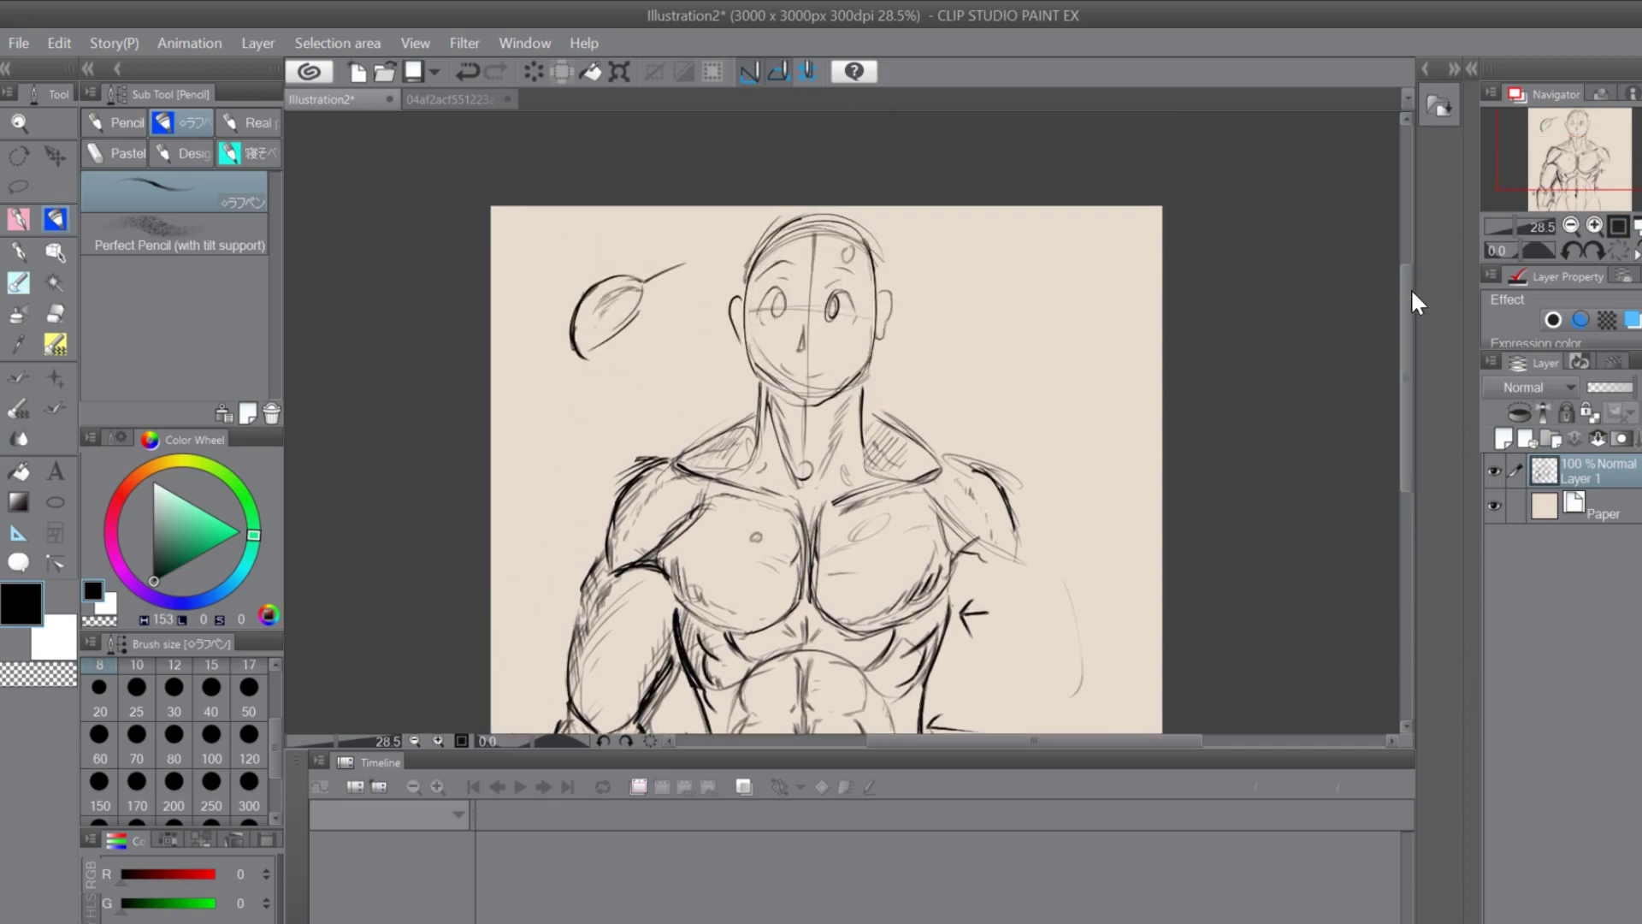
scroll(1393, 411, down, 5)
scroll(1393, 418, up, 1)
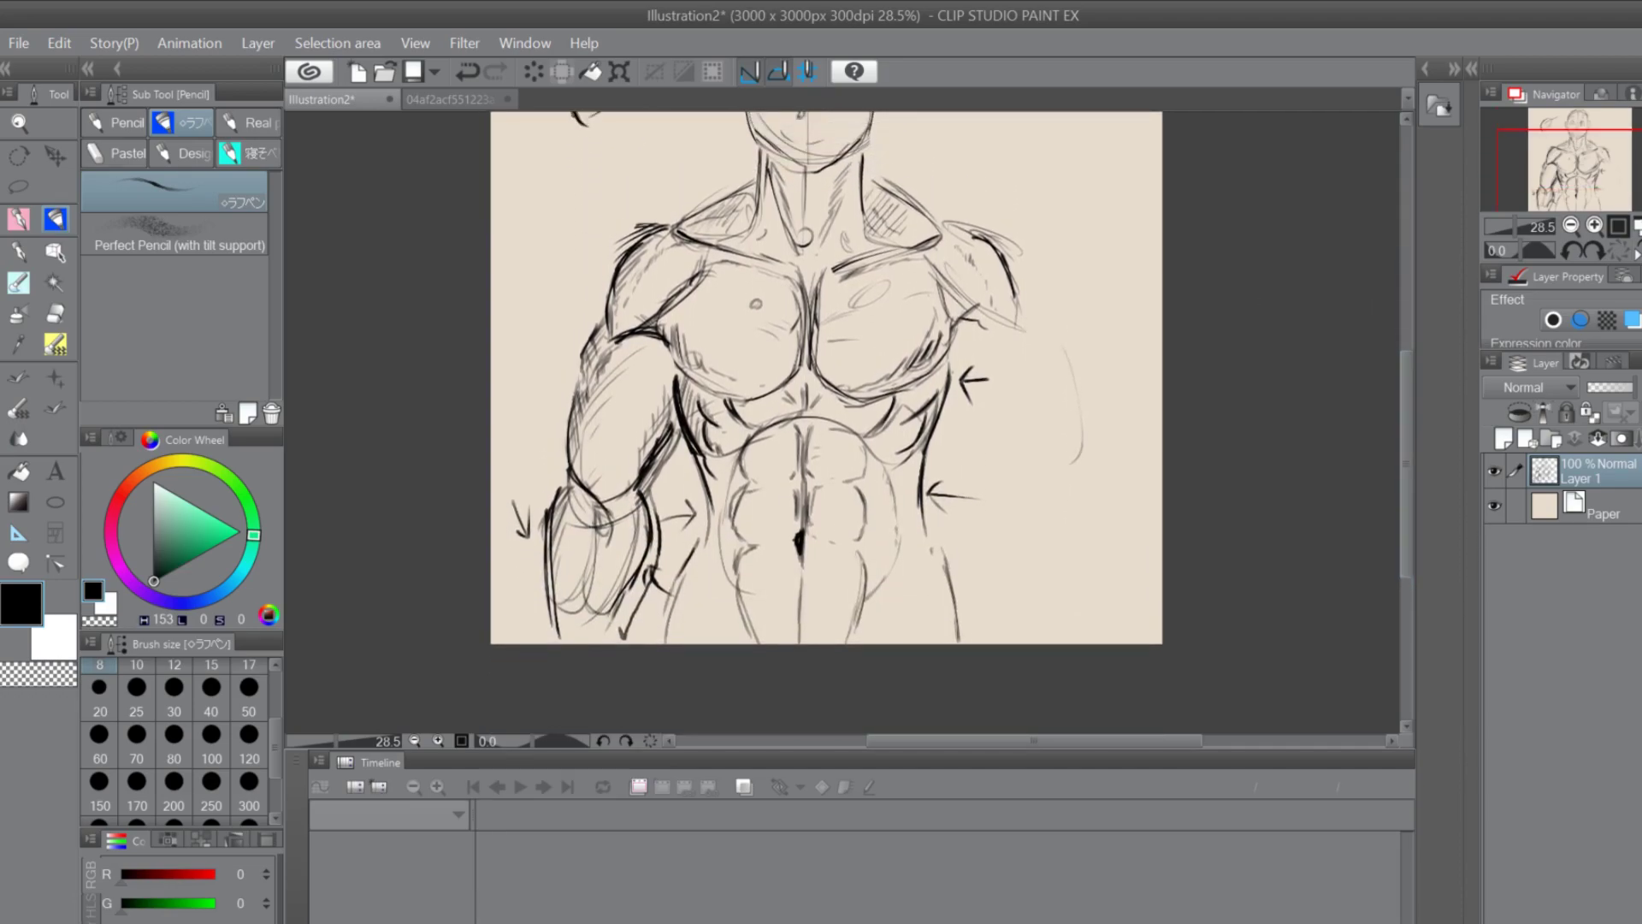
Sketch slanted oblique lines on both sides of the lower abdomen and compare them with reference torso 10
mouse_move(910, 480)
mouse_down()
mouse_move(915, 572)
mouse_move(900, 593)
mouse_up()
drag(698, 526, 723, 597)
click(750, 586)
click(449, 99)
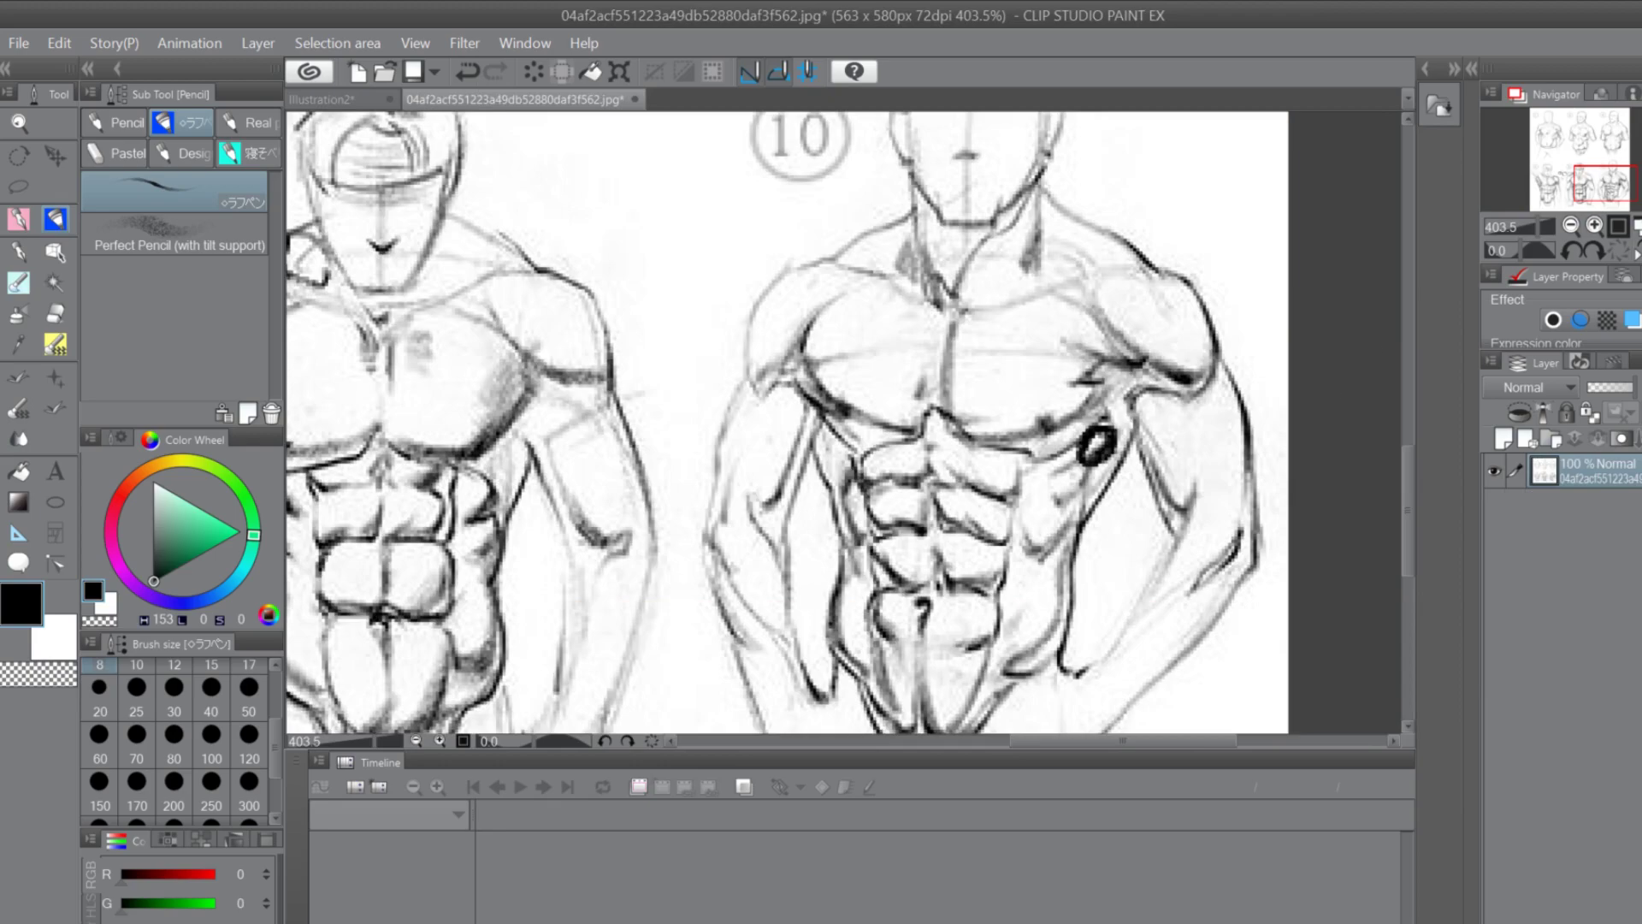
click(373, 98)
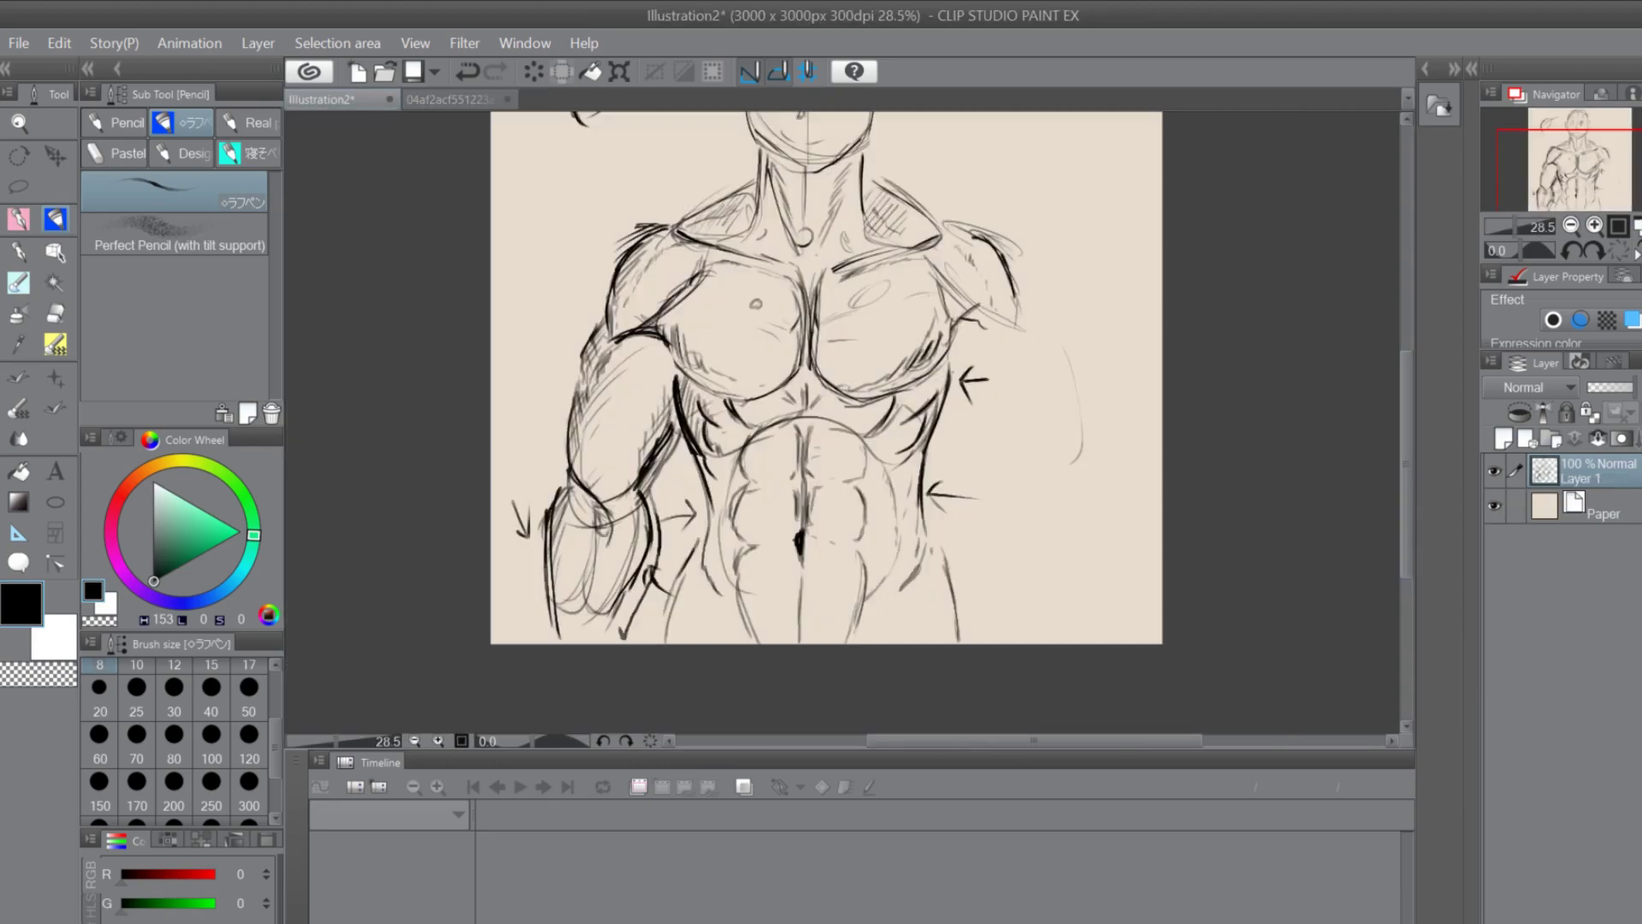
Darken the waist contours and extend both V-shaped pelvic lines down to the canvas edge
drag(695, 553, 709, 570)
drag(692, 505, 708, 574)
drag(702, 571, 756, 643)
mouse_move(927, 536)
mouse_down()
mouse_move(856, 642)
mouse_move(874, 609)
mouse_up()
drag(928, 522, 860, 642)
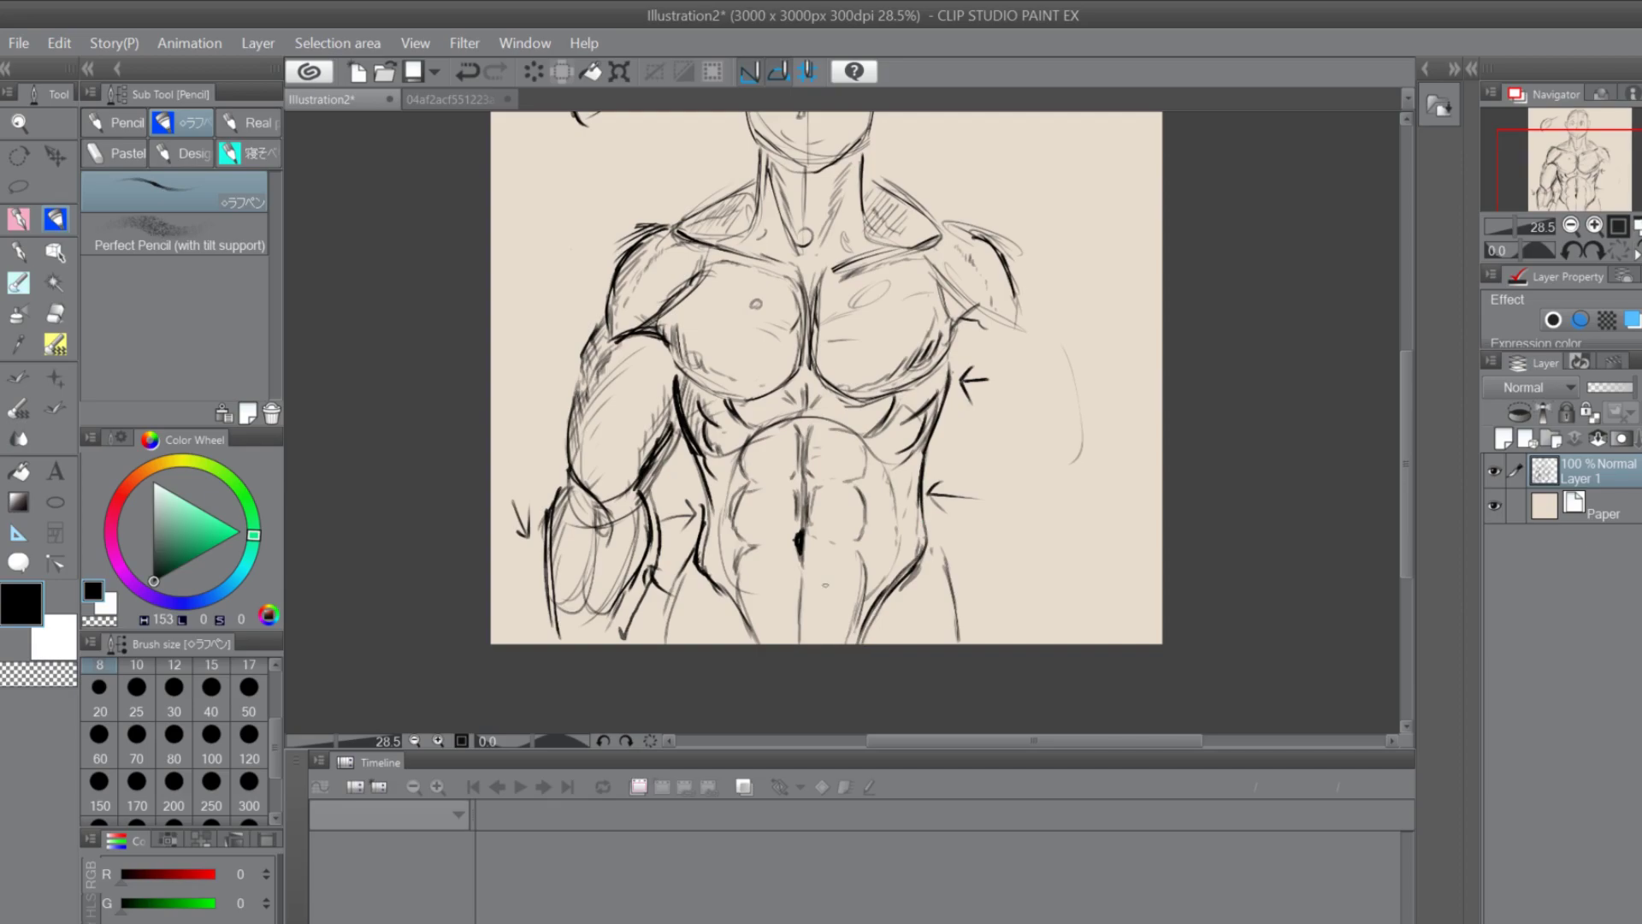
Draw a separate V-shaped outline of the pelvic lines in the empty area beside the torso
drag(999, 513, 1037, 567)
mouse_move(1101, 521)
mouse_down()
mouse_move(1036, 563)
mouse_move(1116, 515)
mouse_move(1130, 465)
mouse_up()
mouse_move(1017, 515)
mouse_down()
mouse_move(995, 512)
mouse_move(995, 474)
mouse_up()
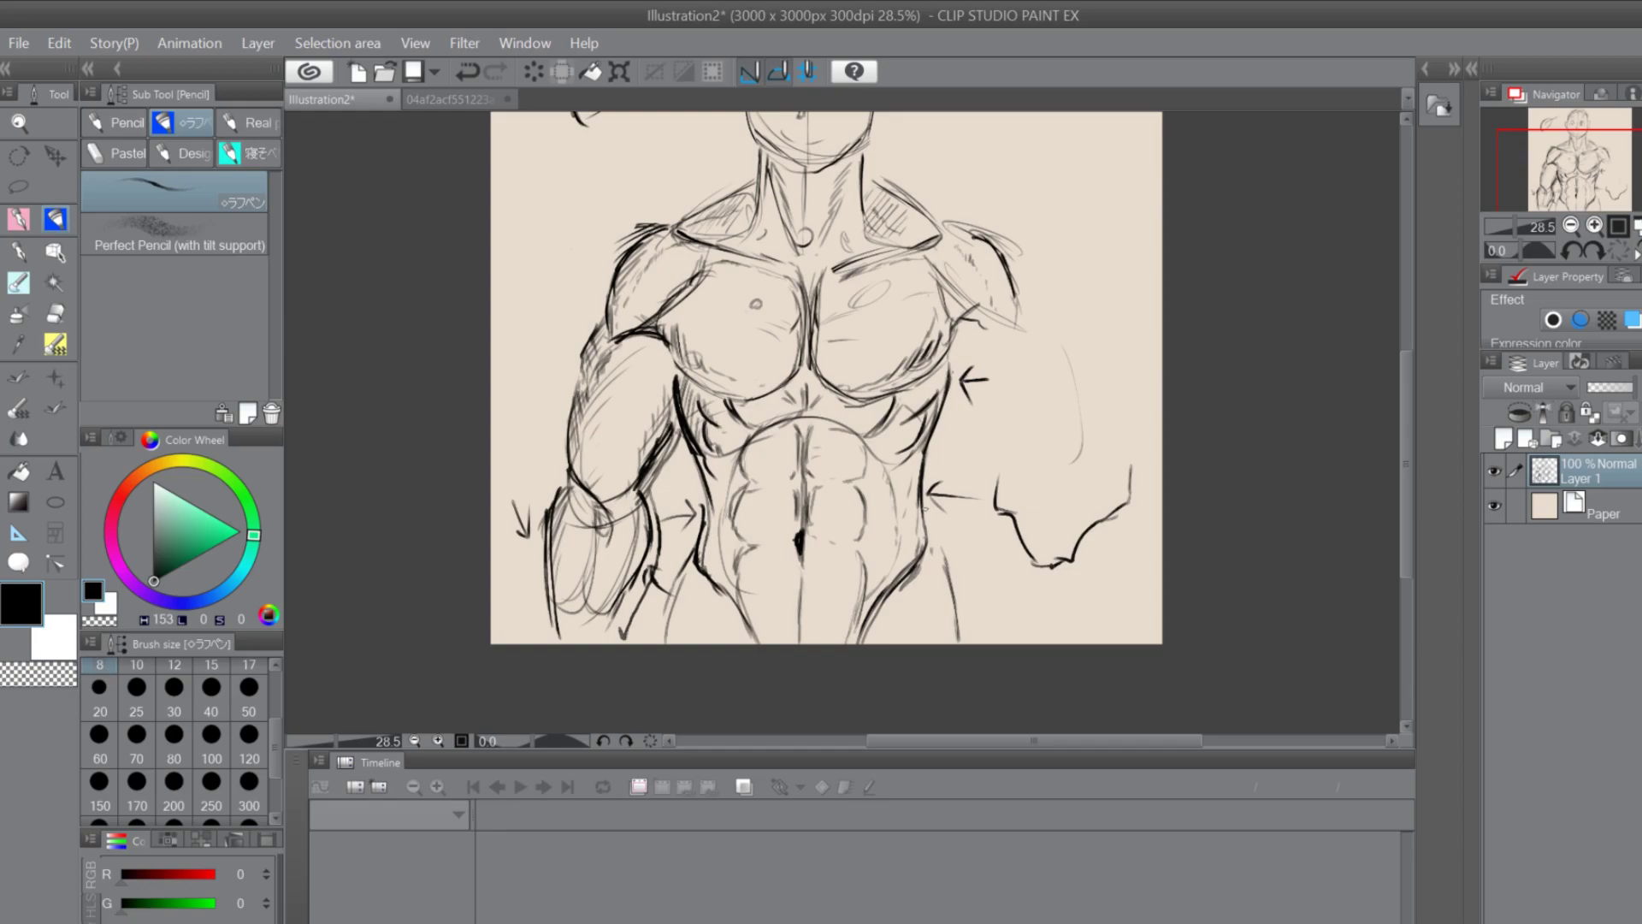
Hand-letter the title "Upper Body" beside the head and sign the artist's handle beneath it
drag(1399, 393, 1403, 341)
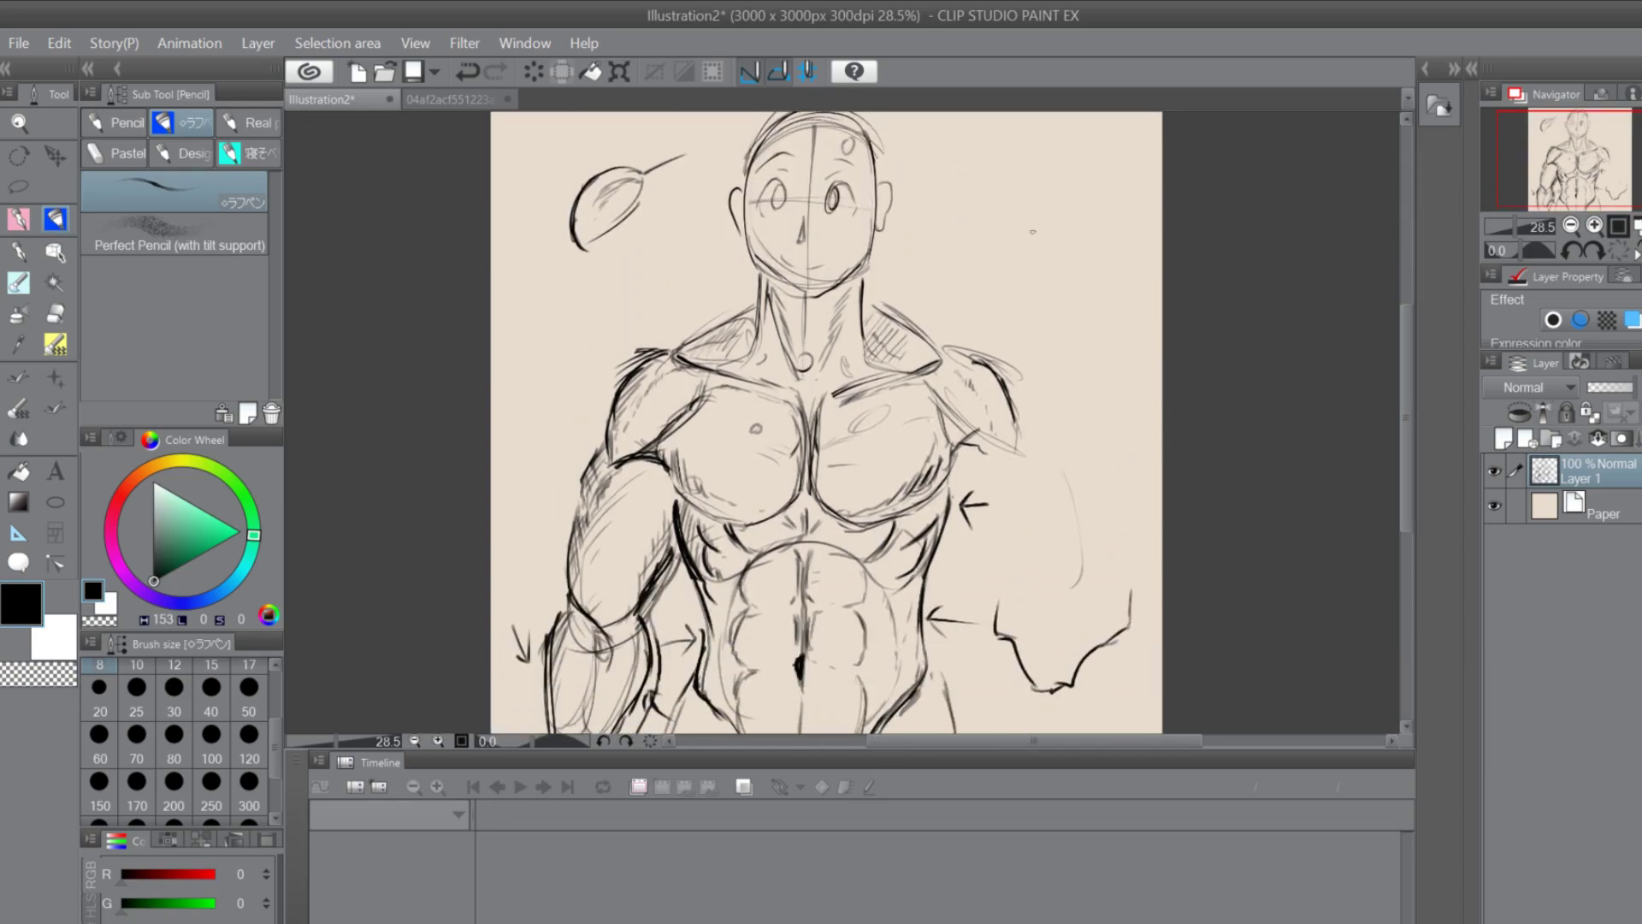
drag(954, 168, 975, 171)
mouse_move(980, 168)
mouse_down()
mouse_move(975, 203)
mouse_move(992, 181)
mouse_up()
mouse_move(1001, 173)
mouse_down()
mouse_move(998, 197)
mouse_move(1038, 183)
mouse_up()
drag(1043, 173, 1067, 175)
drag(953, 216, 950, 248)
mouse_move(953, 214)
mouse_down()
mouse_move(973, 229)
mouse_move(951, 250)
mouse_up()
mouse_move(982, 235)
mouse_down()
mouse_move(984, 248)
mouse_move(982, 234)
mouse_up()
drag(989, 248, 994, 250)
drag(1009, 210, 1014, 249)
mouse_move(1022, 229)
mouse_down()
mouse_move(998, 315)
mouse_move(1043, 313)
mouse_move(1038, 333)
mouse_move(1072, 306)
mouse_move(1094, 361)
mouse_up()
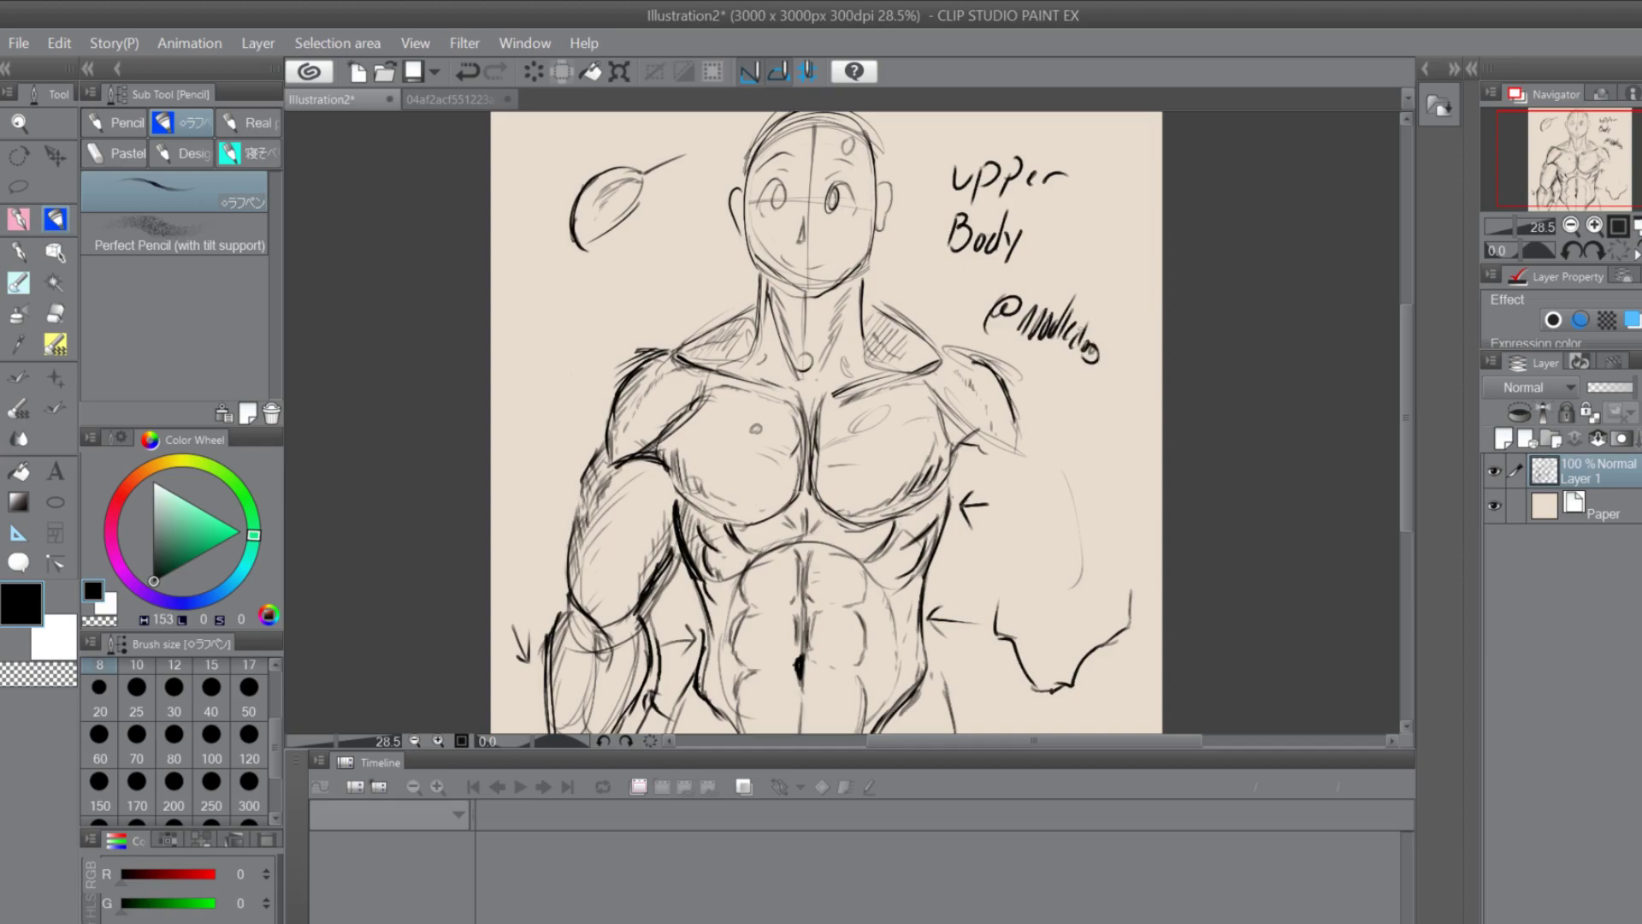
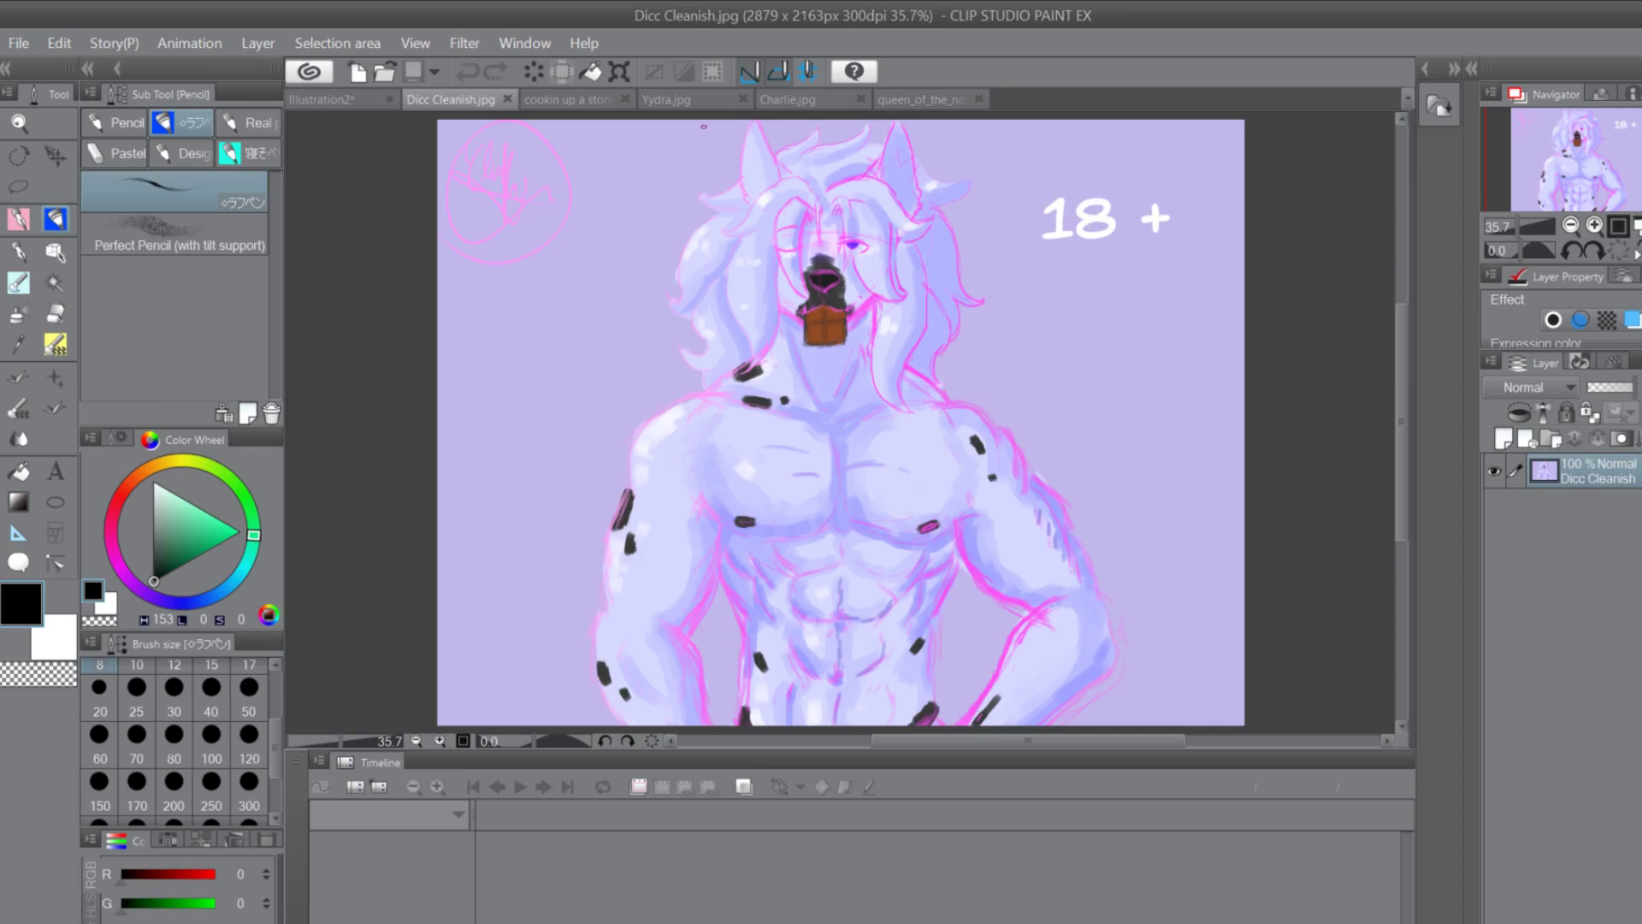
Cover the "18 +" label on Dicc Cleanish.jpg with solid black scribbles
mouse_move(1401, 299)
mouse_down()
mouse_move(1398, 284)
mouse_move(1387, 320)
mouse_move(1383, 306)
mouse_up()
drag(1007, 220, 1103, 178)
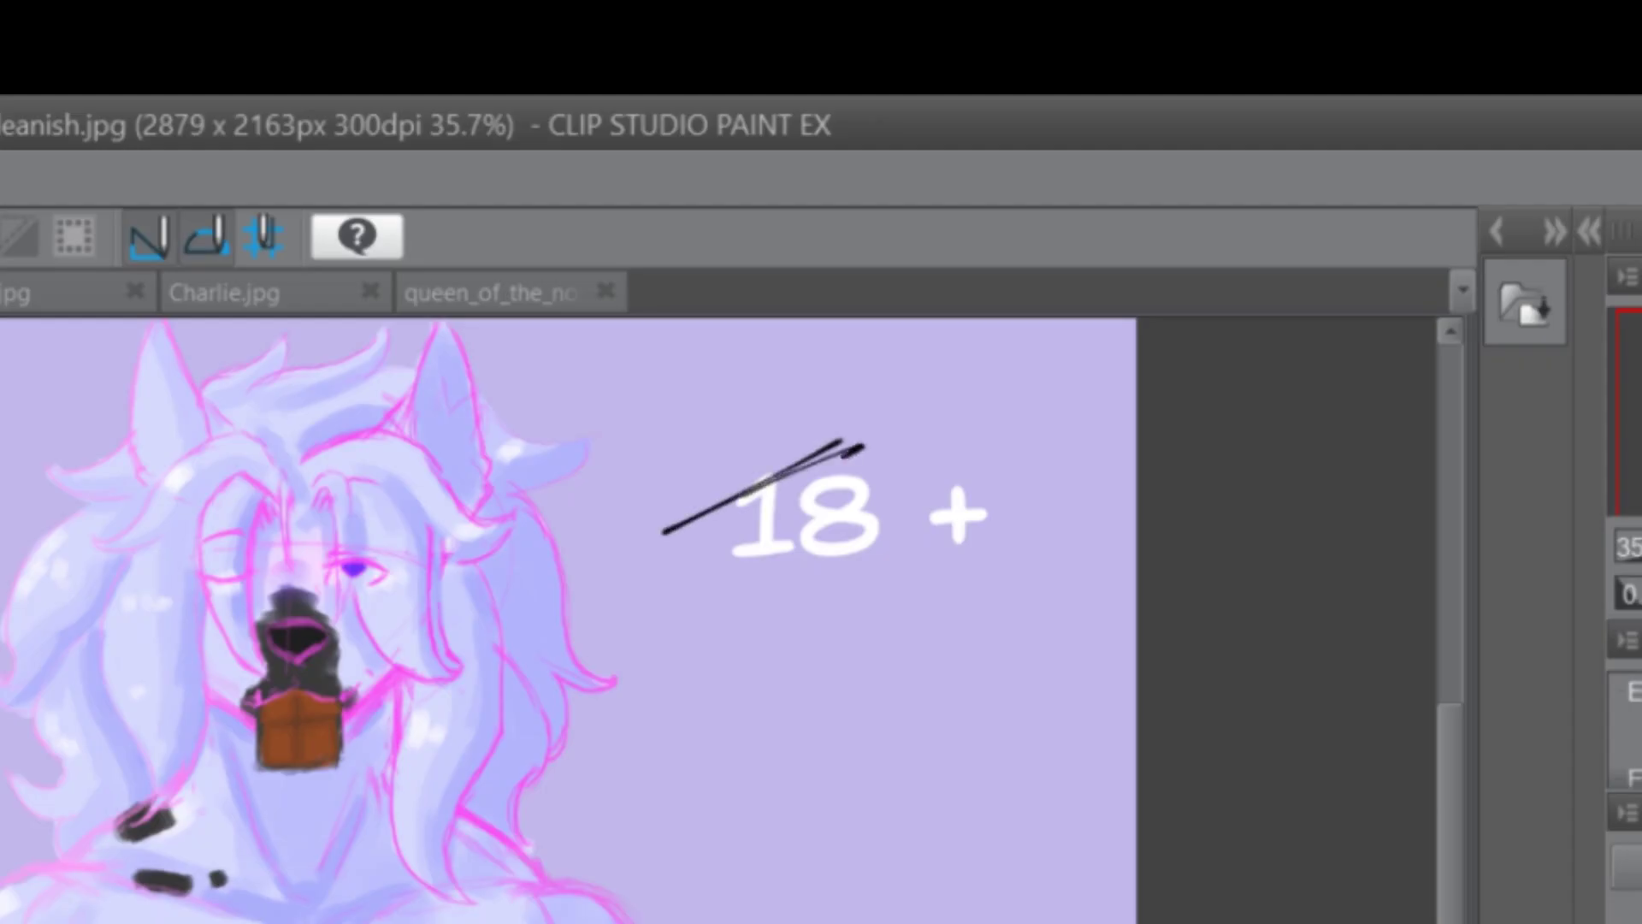
drag(868, 487, 718, 584)
mouse_move(806, 495)
mouse_down()
mouse_move(880, 477)
mouse_move(864, 505)
mouse_up()
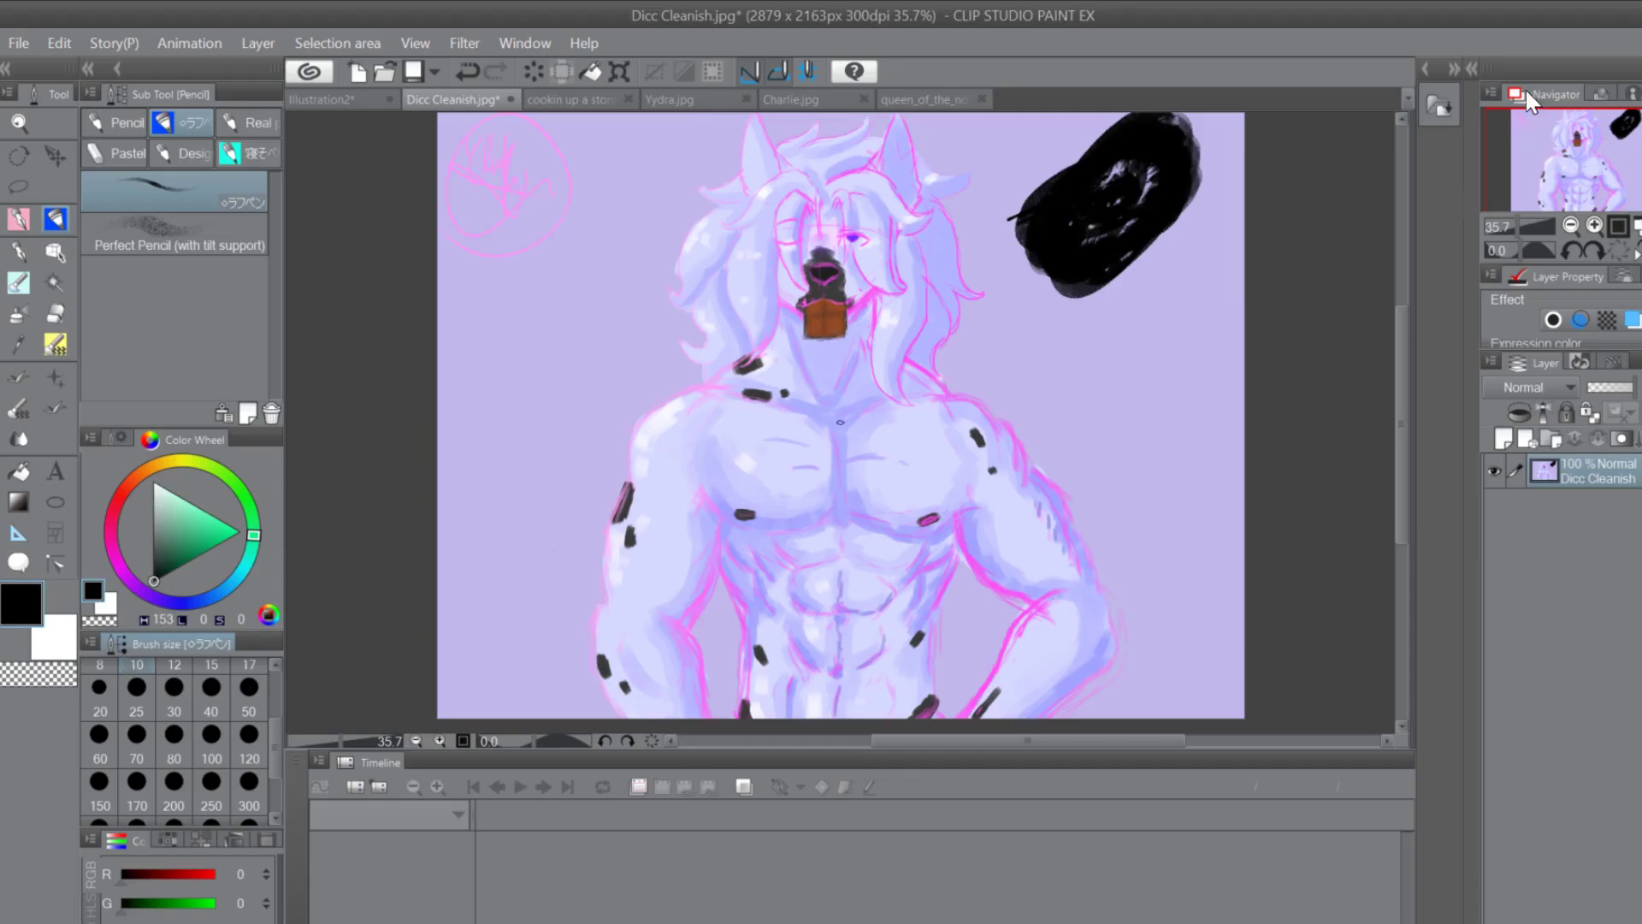
Examine the shoulders, chest, arms and abdominals of the Dicc Cleanish.jpg painting up close, comparing them with the Illustration2 sketch
mouse_move(1403, 332)
mouse_down()
mouse_move(1399, 376)
mouse_move(1387, 305)
mouse_move(1383, 349)
mouse_move(1374, 327)
mouse_move(1325, 352)
mouse_up()
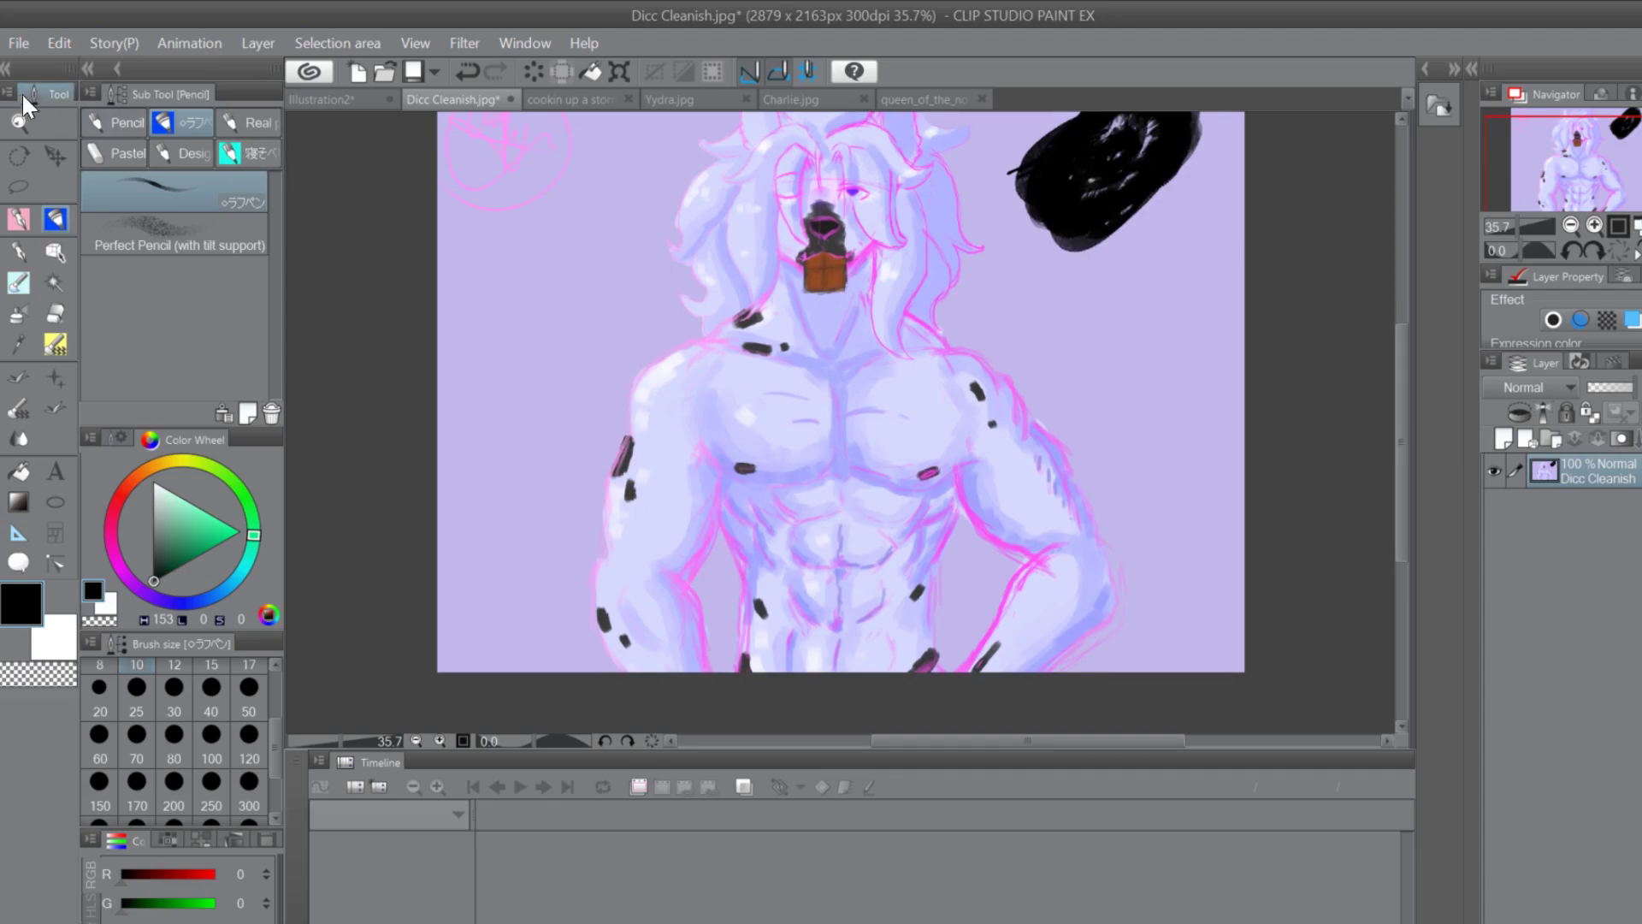
click(19, 123)
drag(843, 411, 1373, 366)
scroll(1334, 359, down, 3)
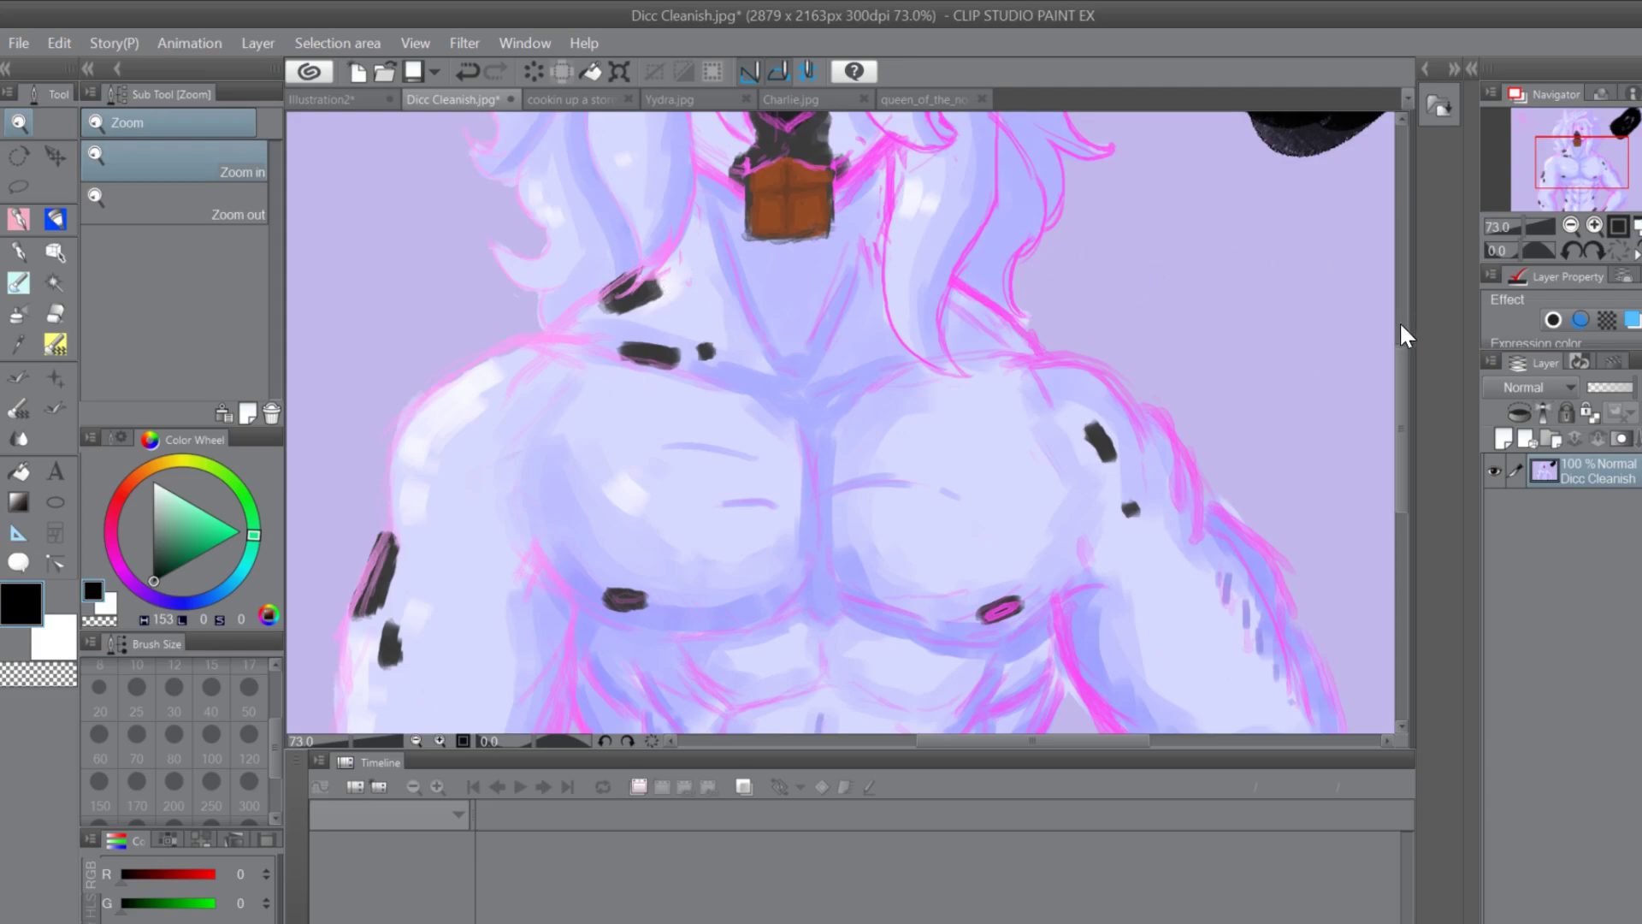
scroll(1400, 338, up, 3)
click(343, 100)
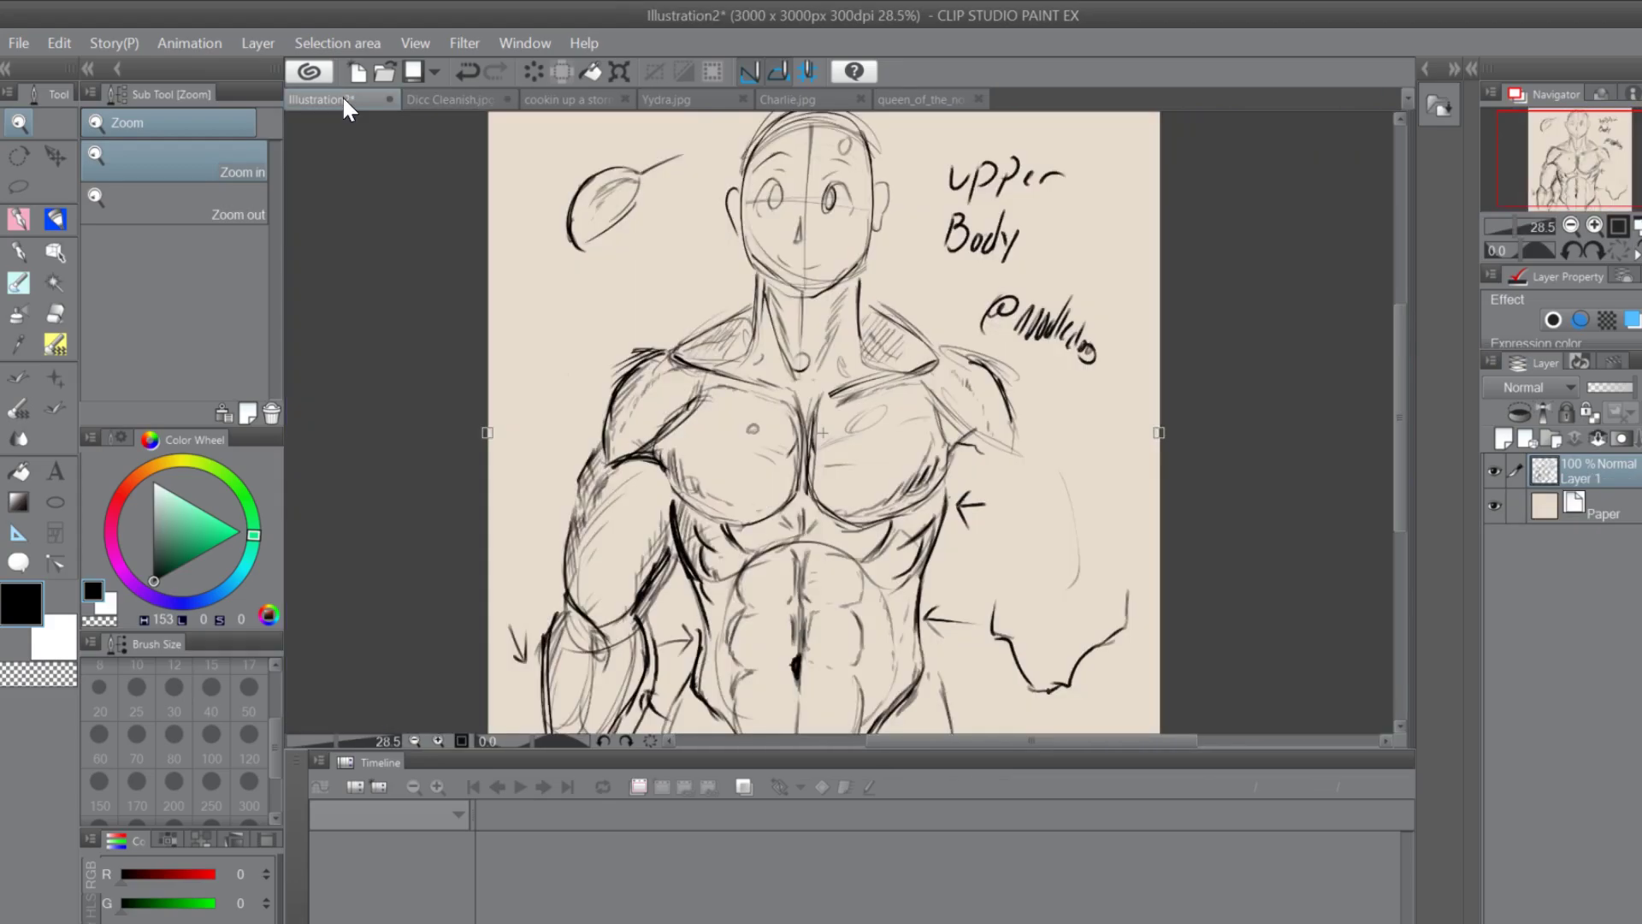
click(447, 101)
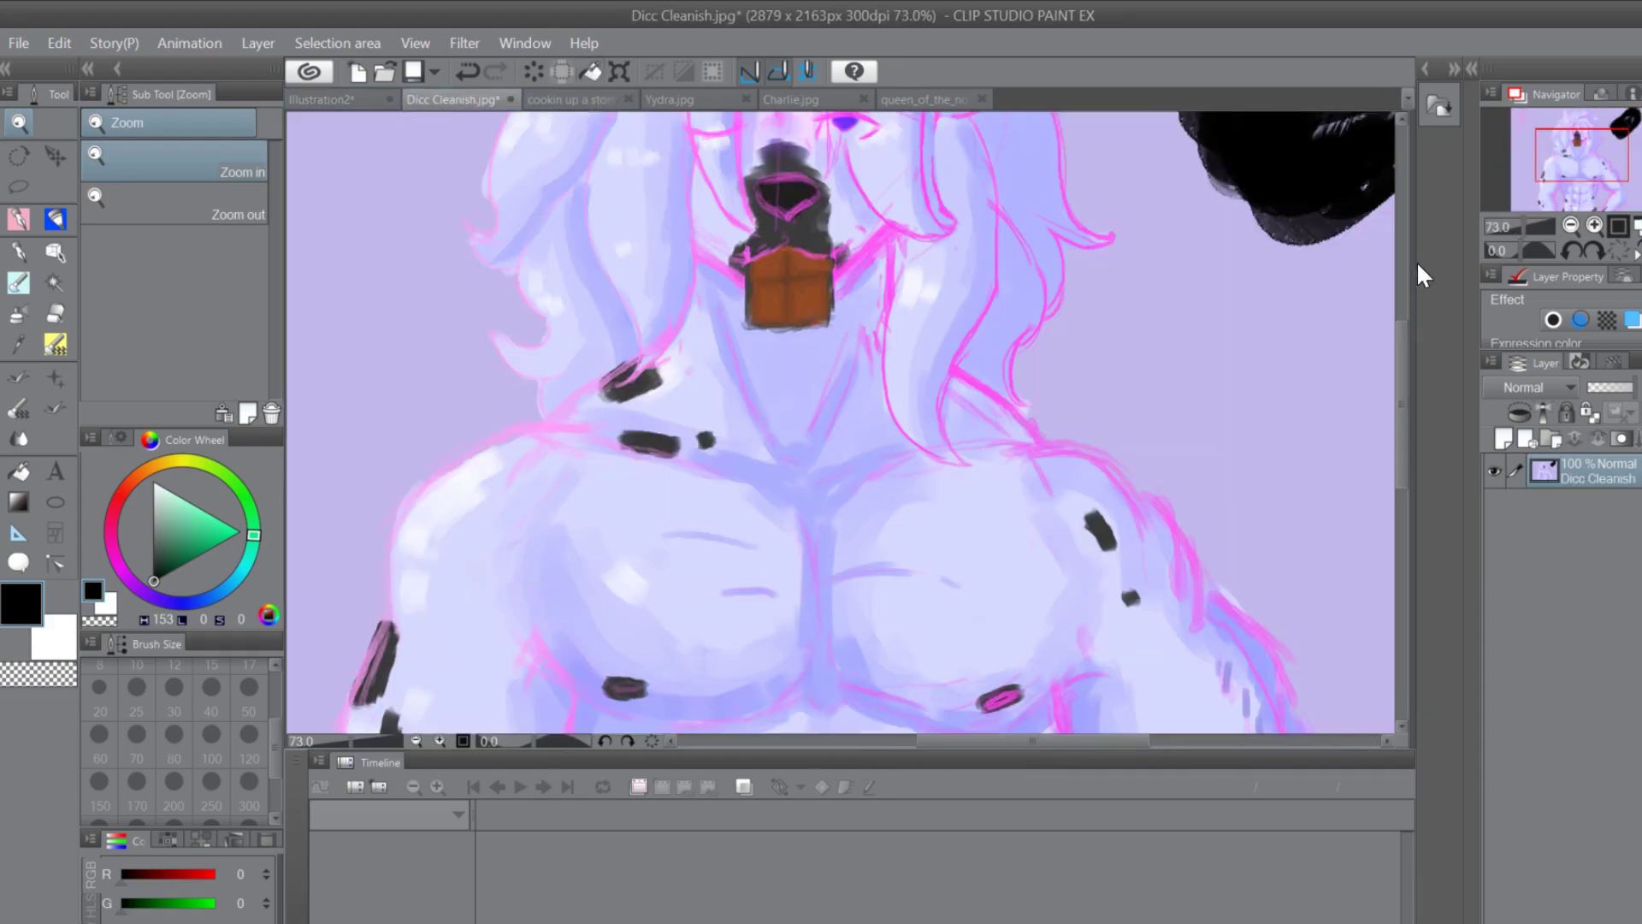
drag(1399, 335, 1391, 408)
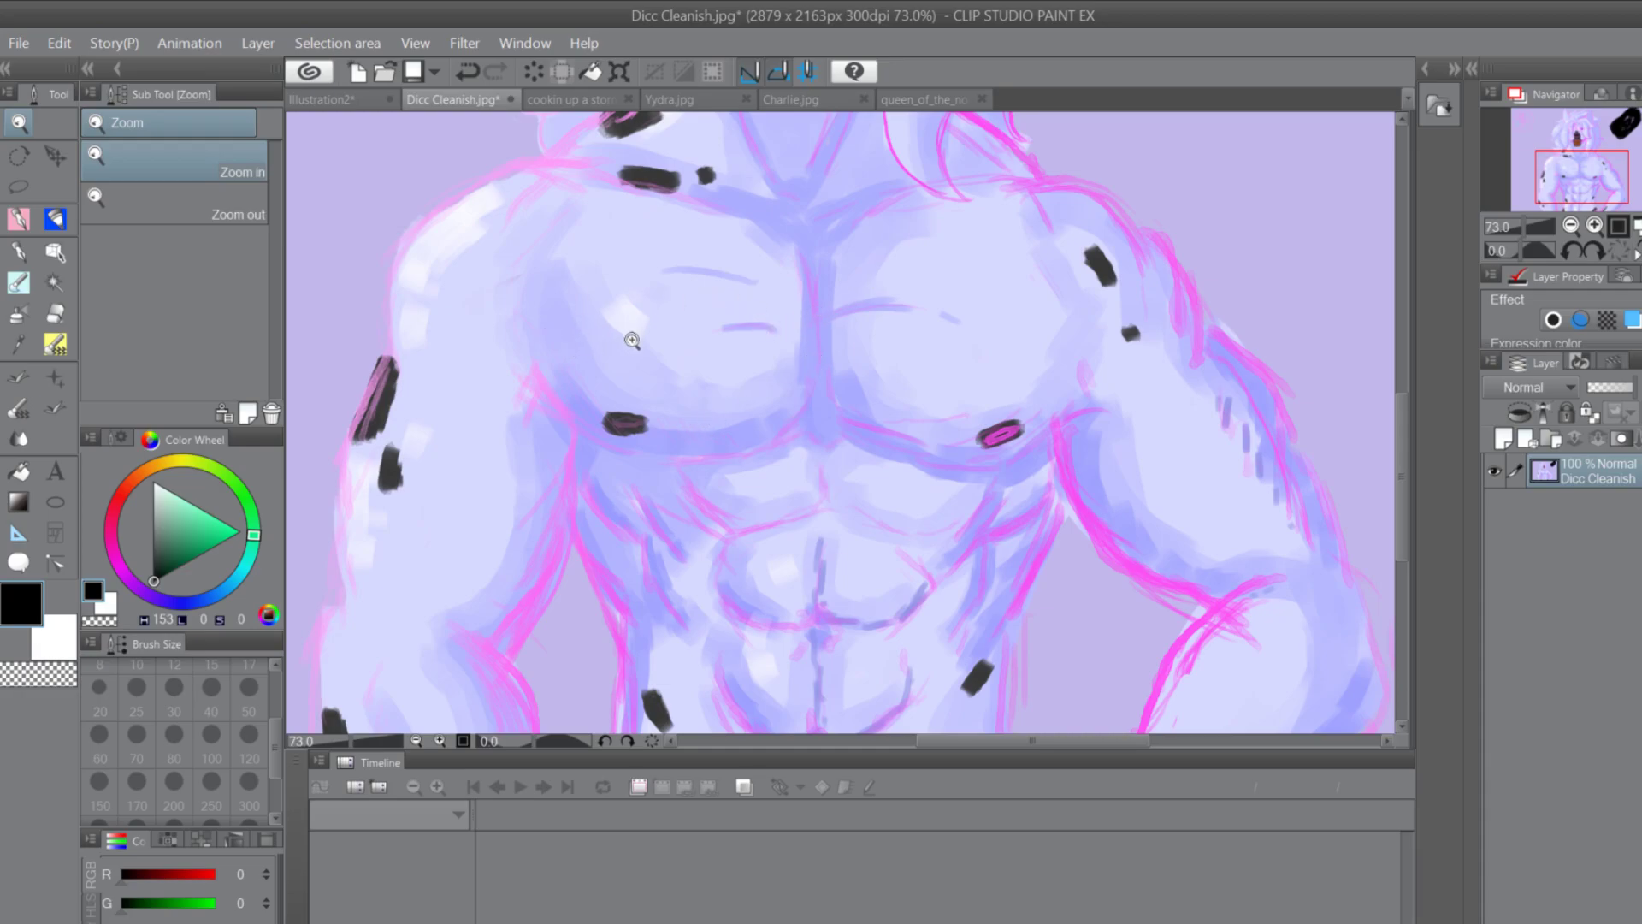
drag(1401, 402, 1359, 316)
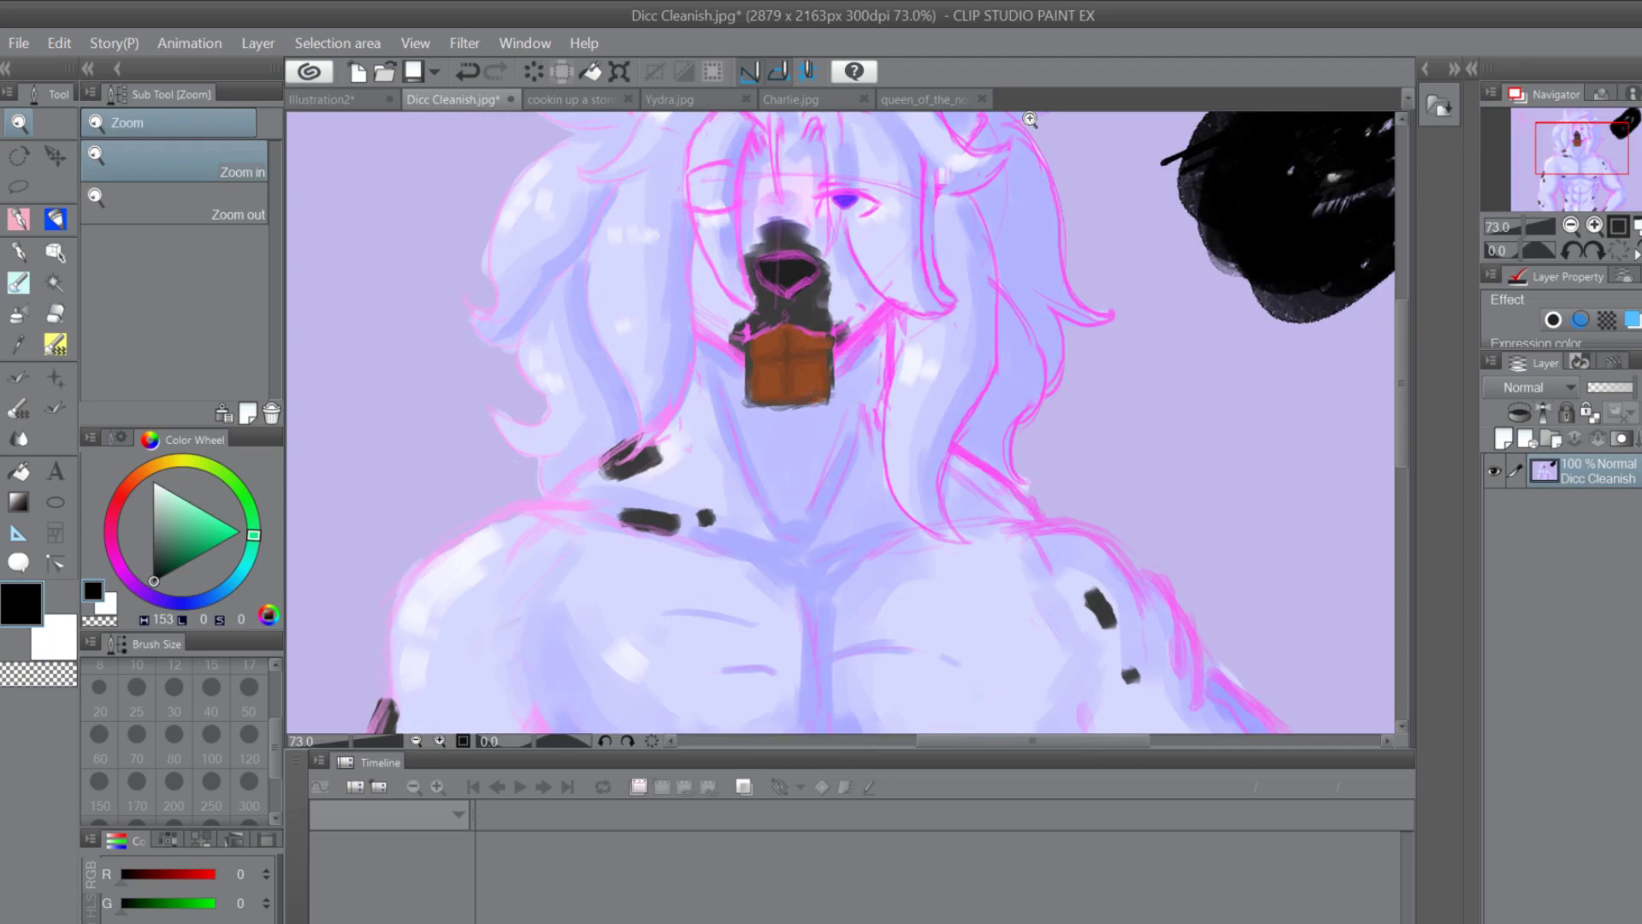
drag(1399, 342, 1362, 422)
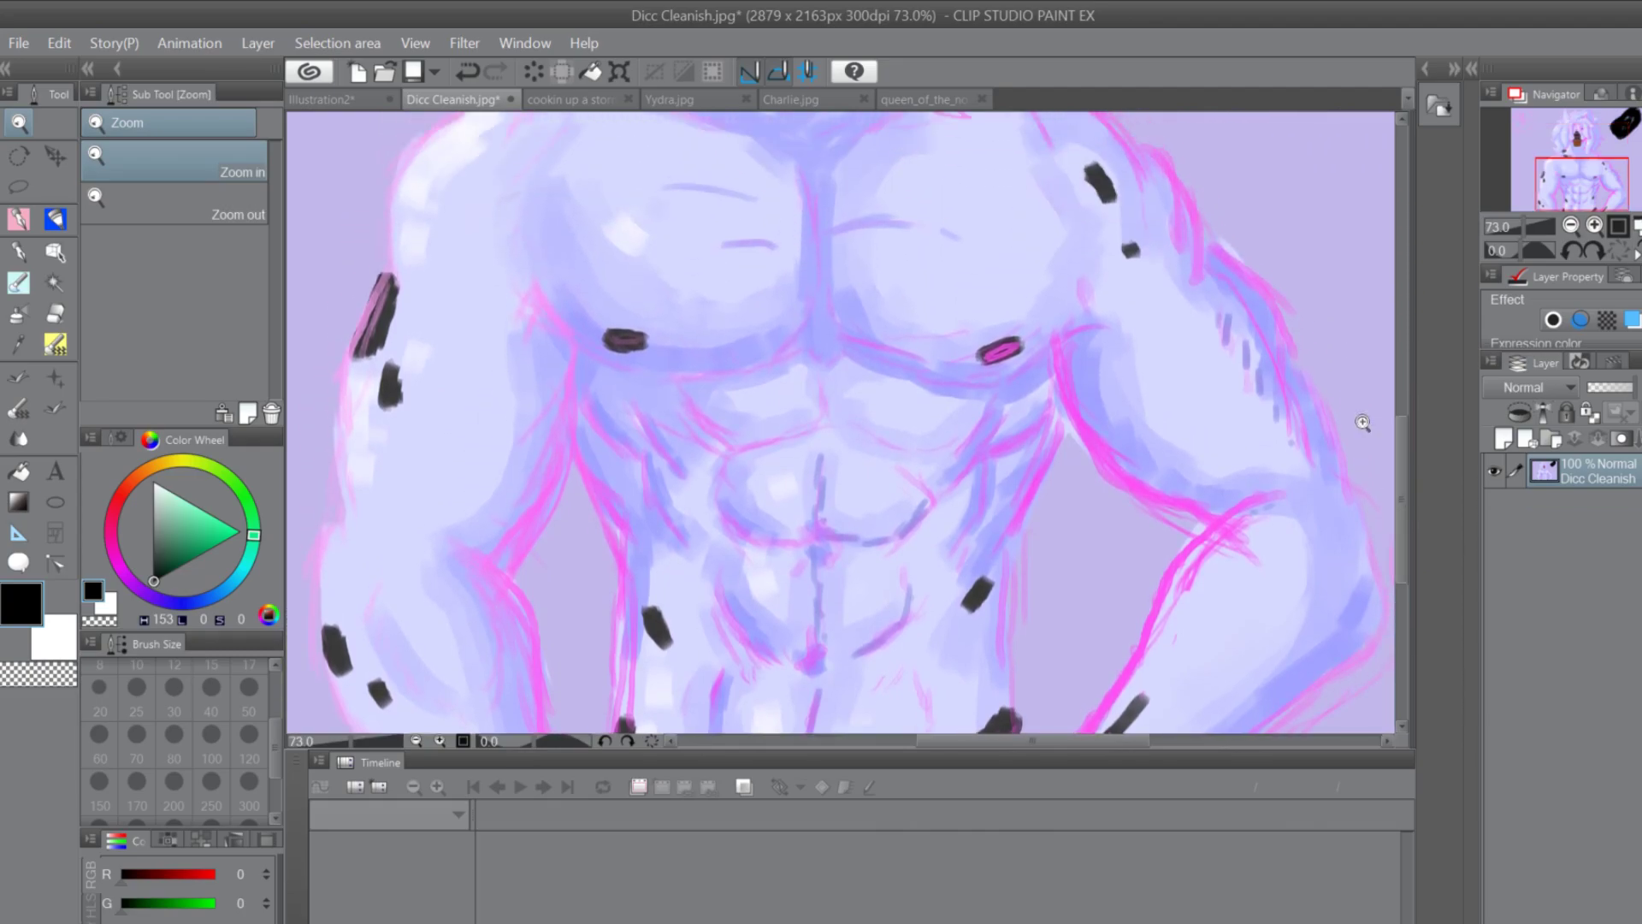
Open the cookin up a storm.jpg artwork and examine the figure's shoulders, chest, arms and abdominals up close
click(575, 101)
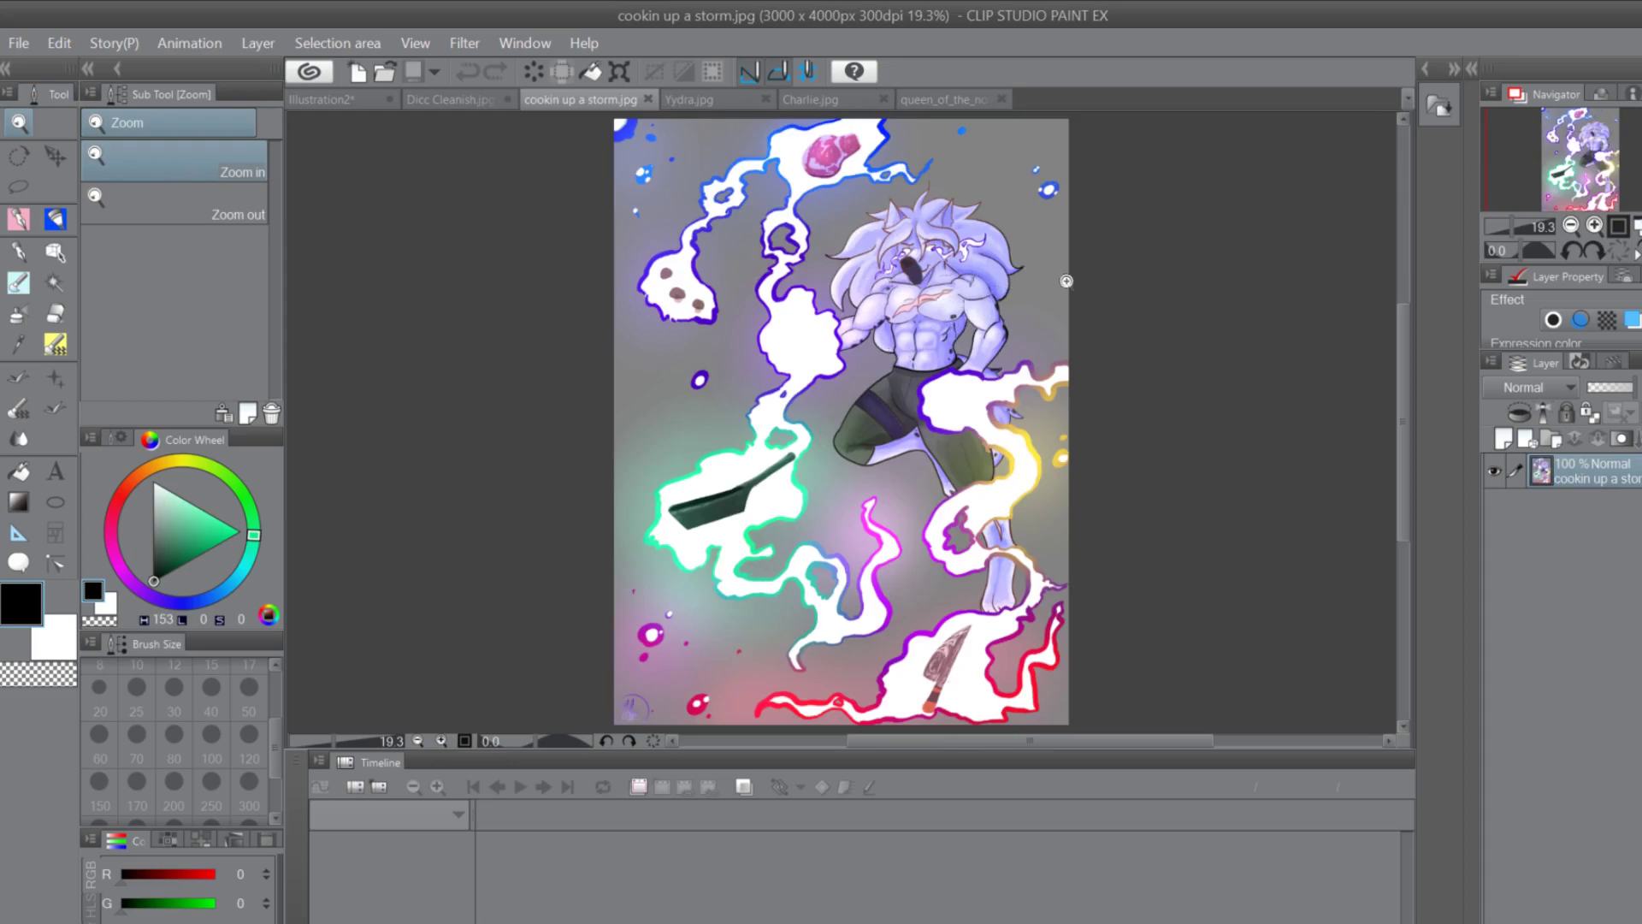
drag(986, 326, 1137, 308)
drag(1400, 373, 1398, 333)
drag(1191, 338, 897, 425)
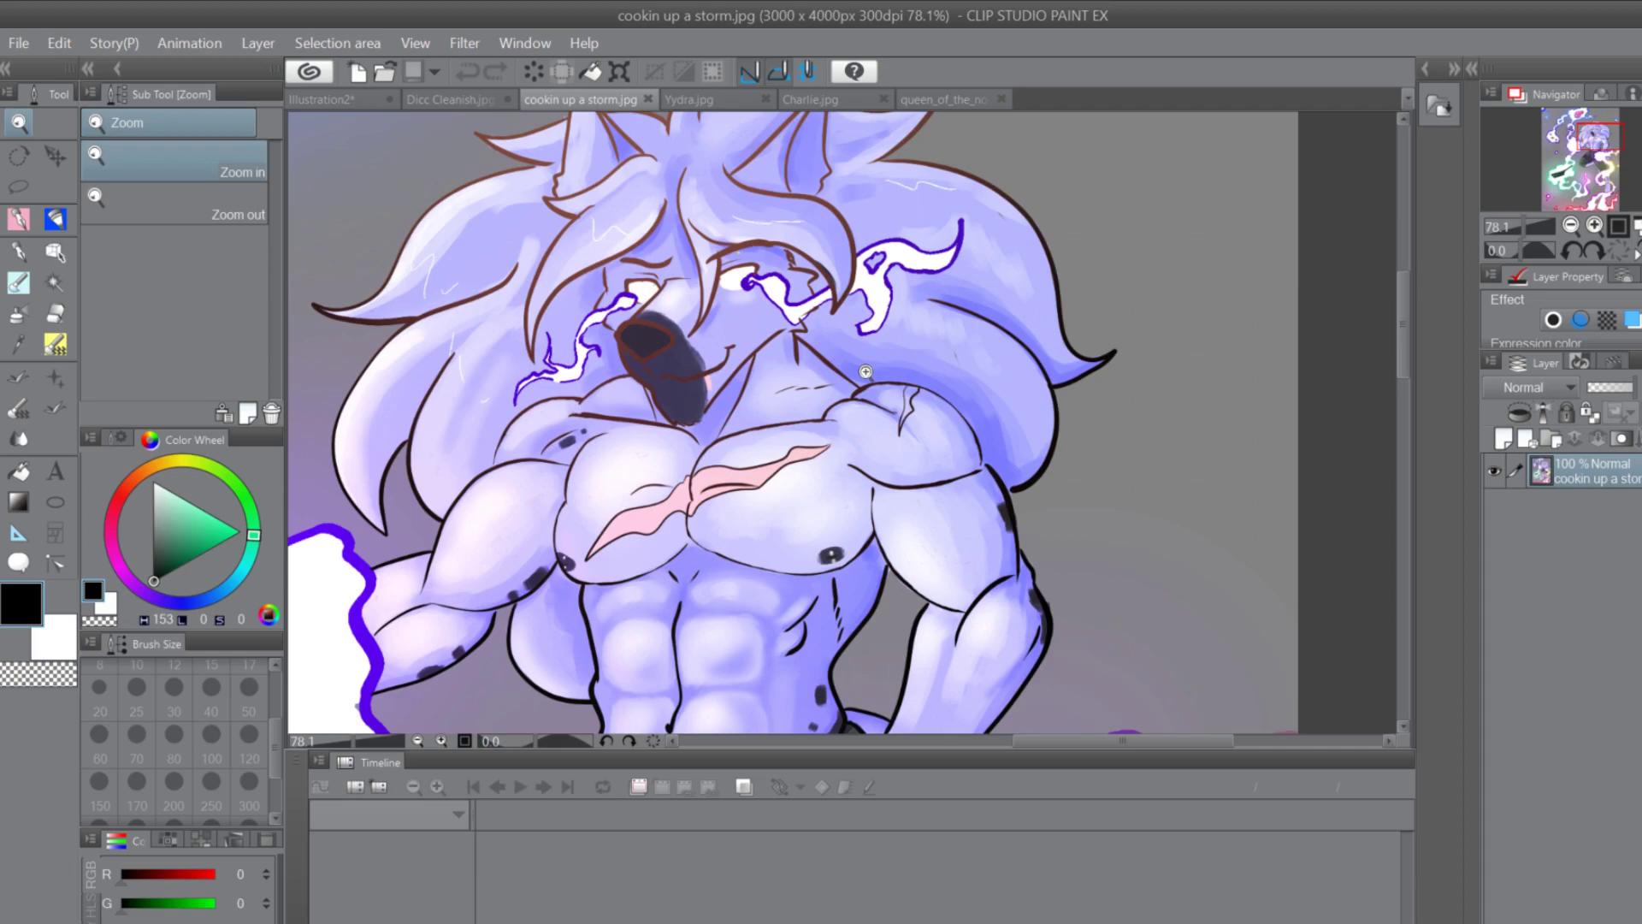
drag(1404, 295, 1321, 281)
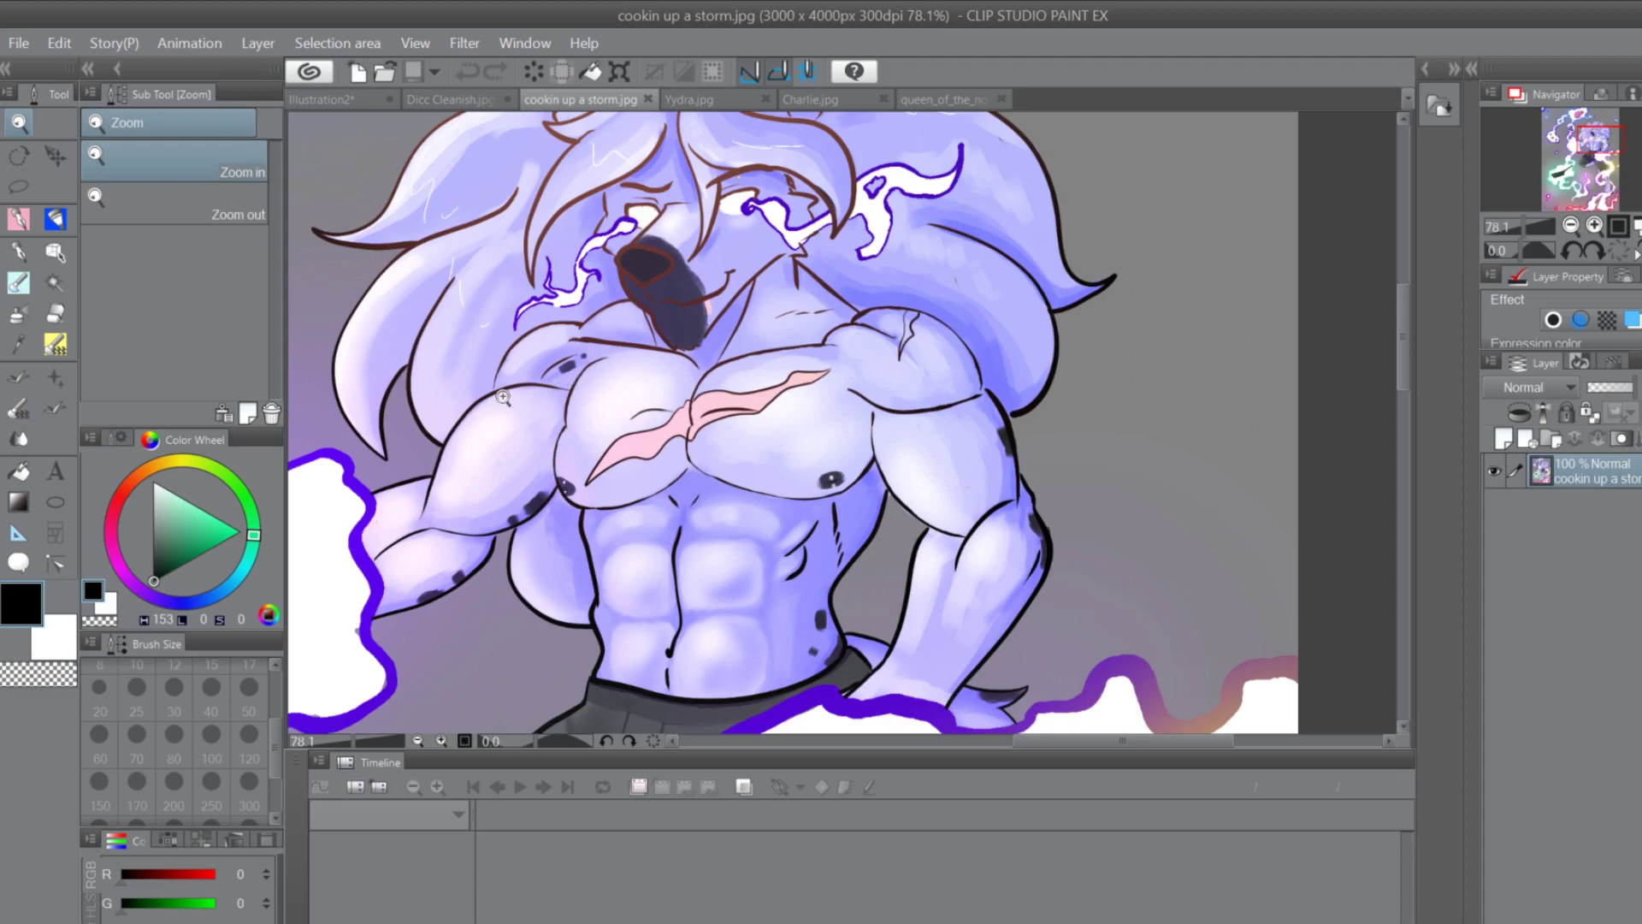
drag(1399, 330, 1352, 296)
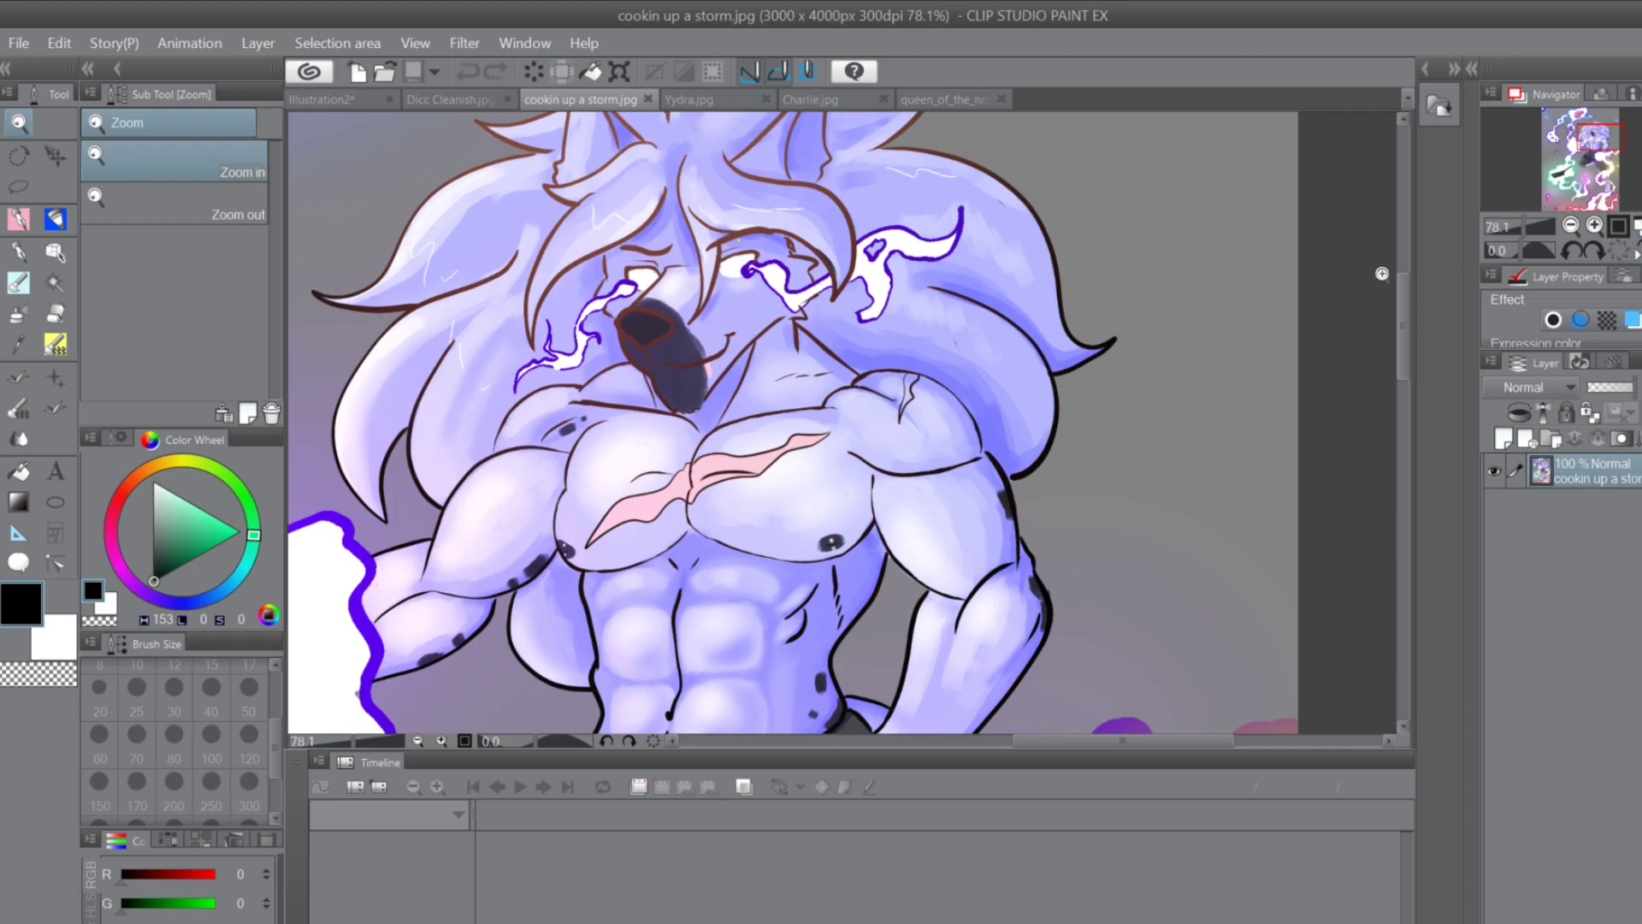
scroll(1352, 296, down, 4)
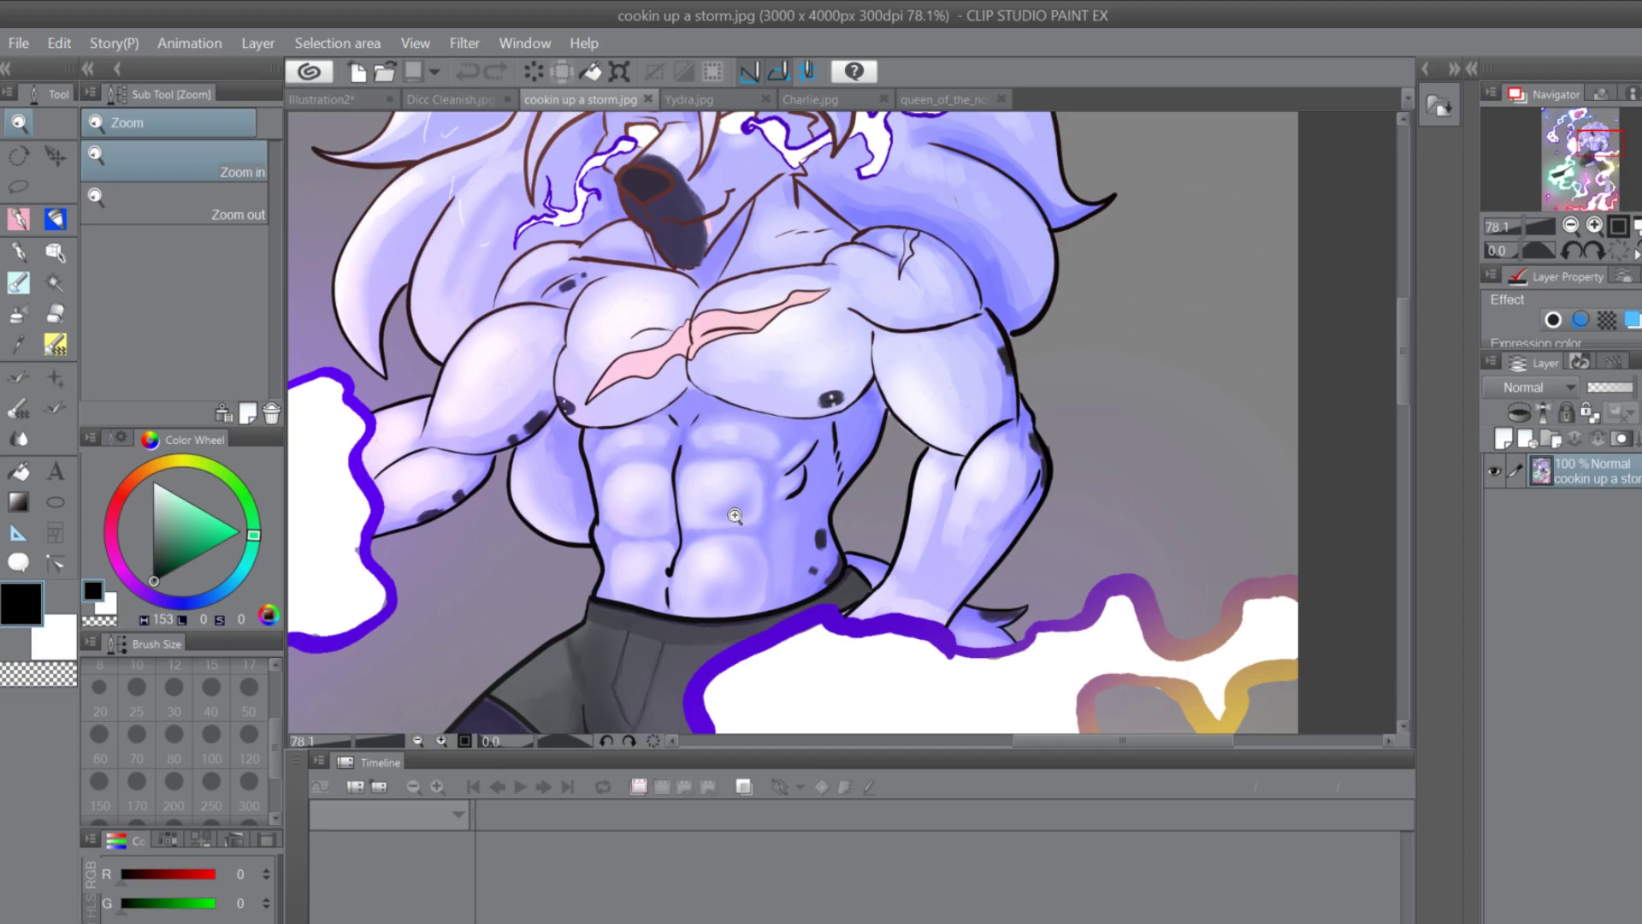
drag(1398, 334, 1363, 322)
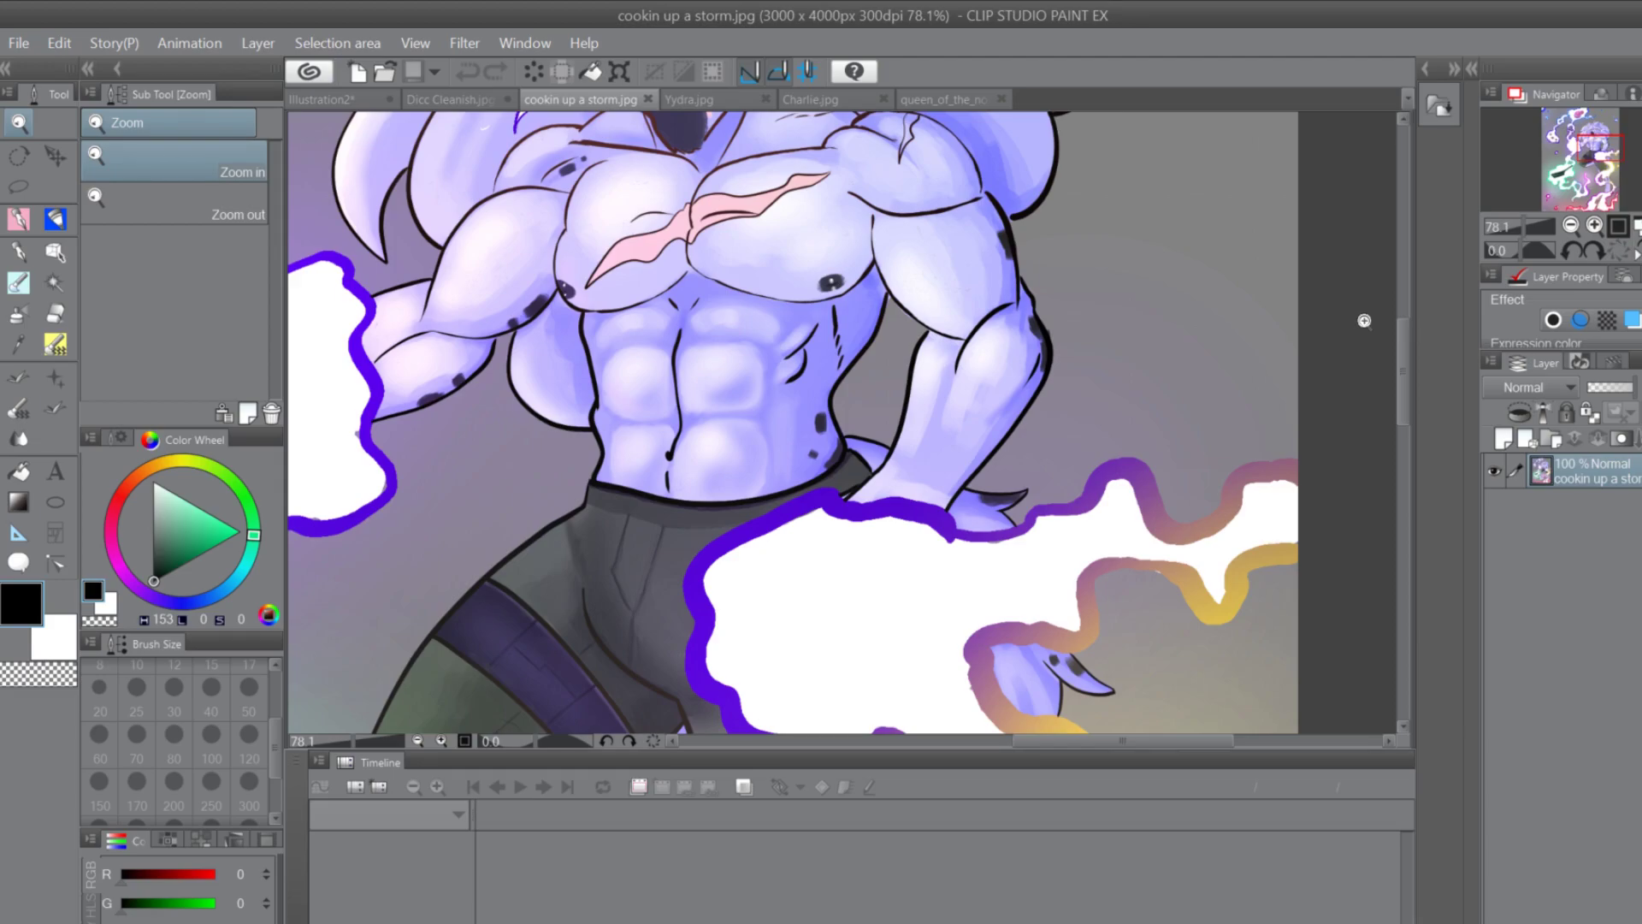
Open the Yydra.jpg character drawing and examine the upper body, arms and waist up close
click(685, 99)
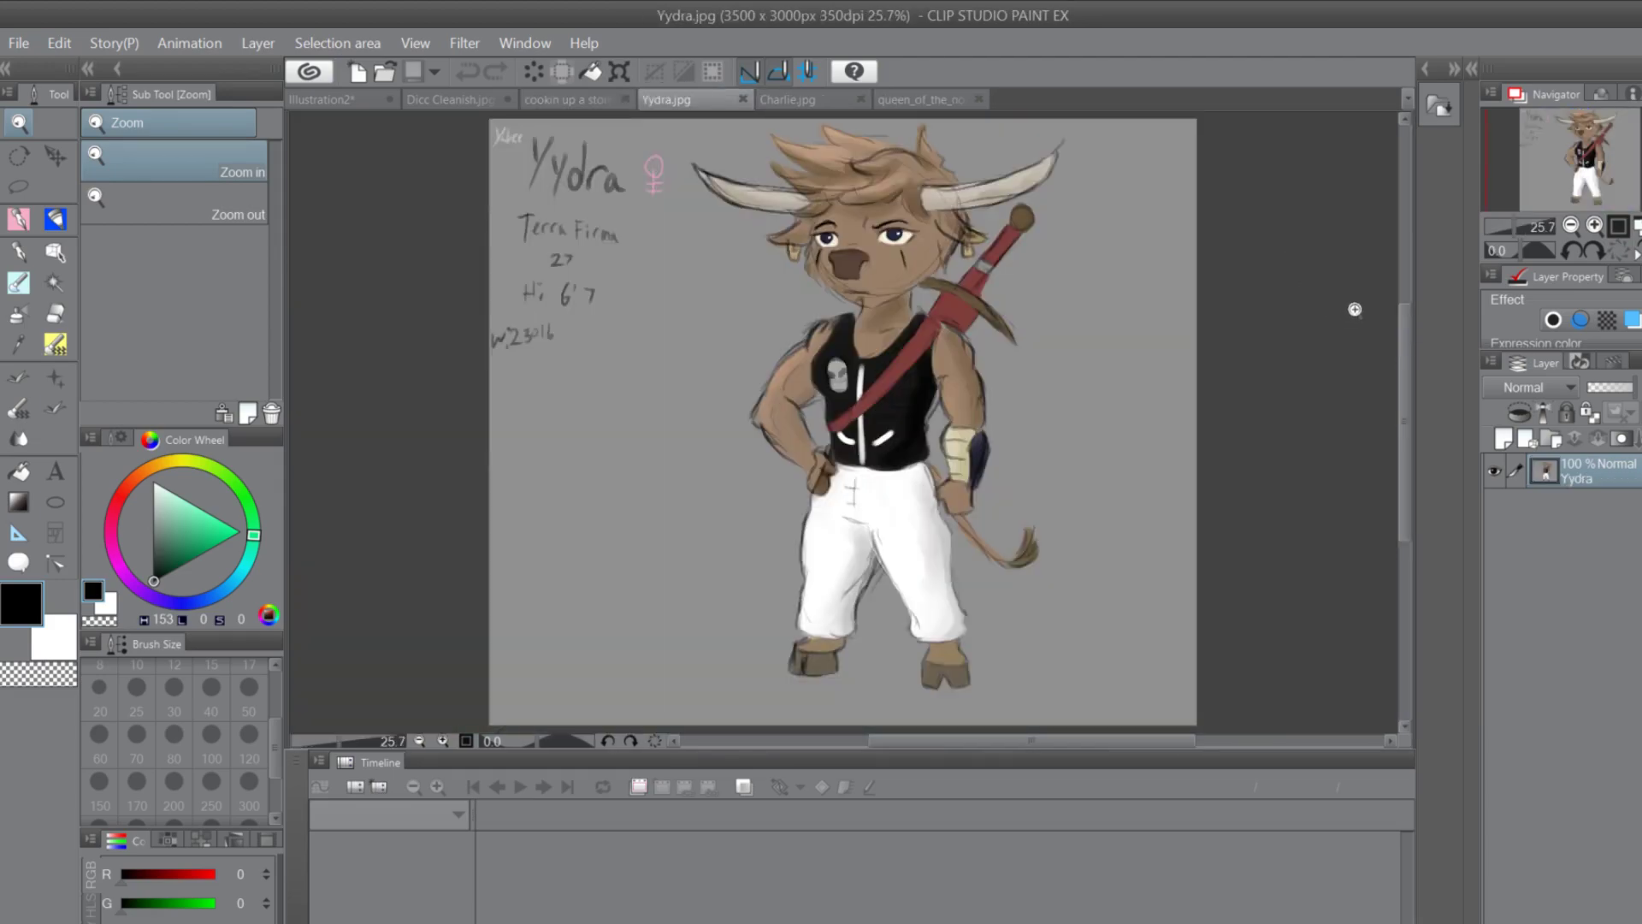
scroll(914, 396, up, 2)
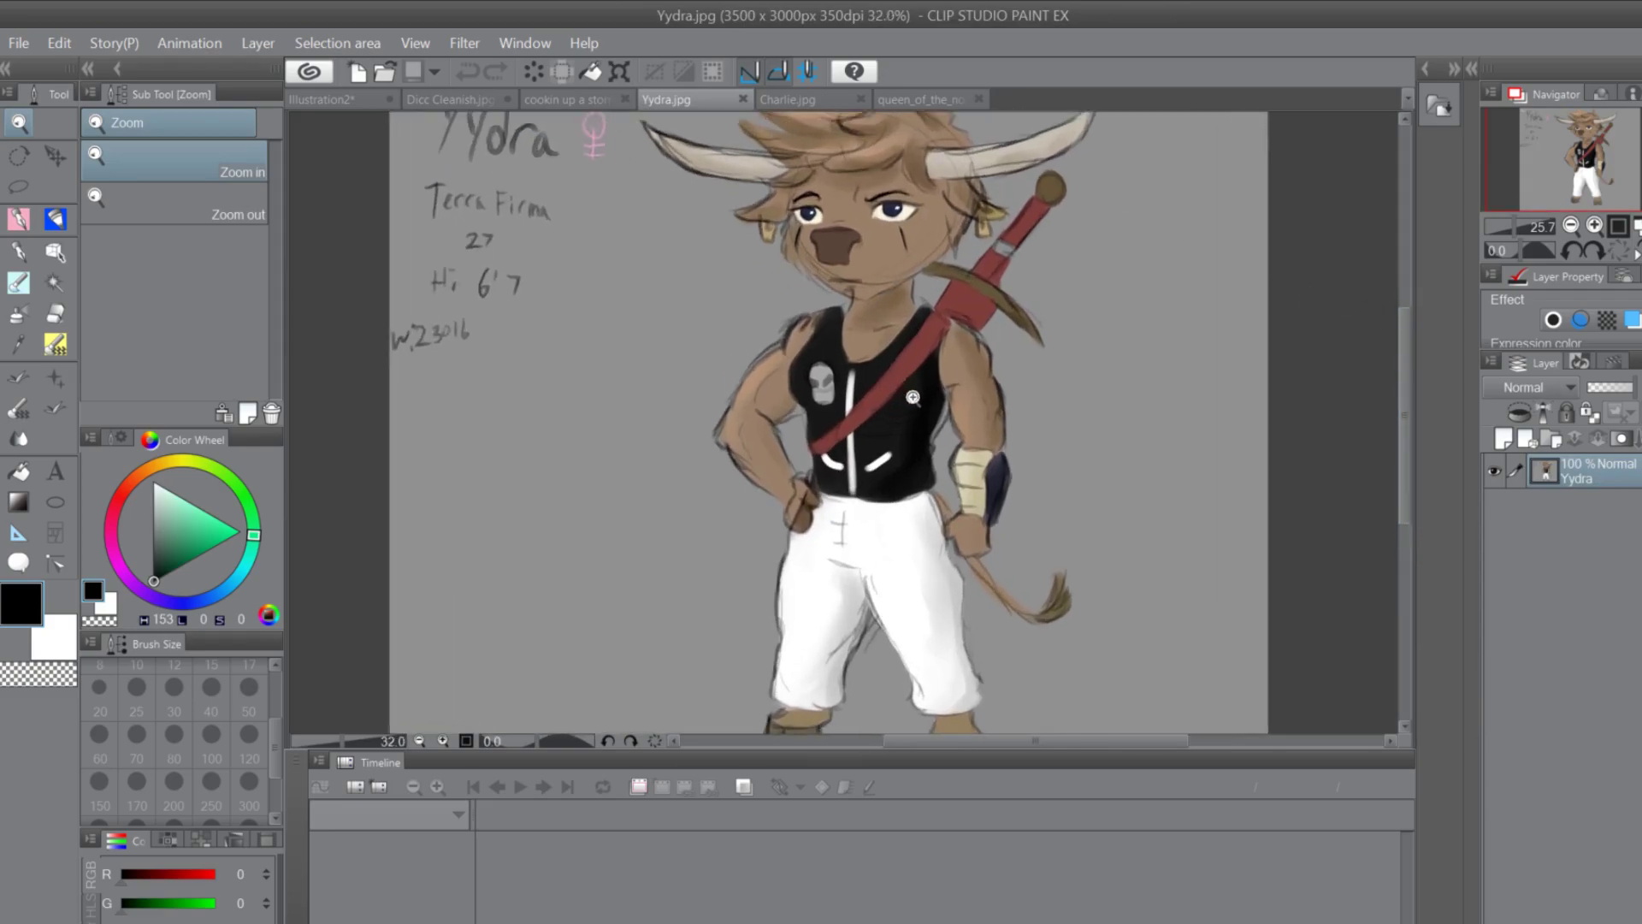
scroll(913, 396, down, 1)
mouse_move(1404, 395)
mouse_down()
mouse_move(1397, 347)
mouse_move(1390, 383)
mouse_up()
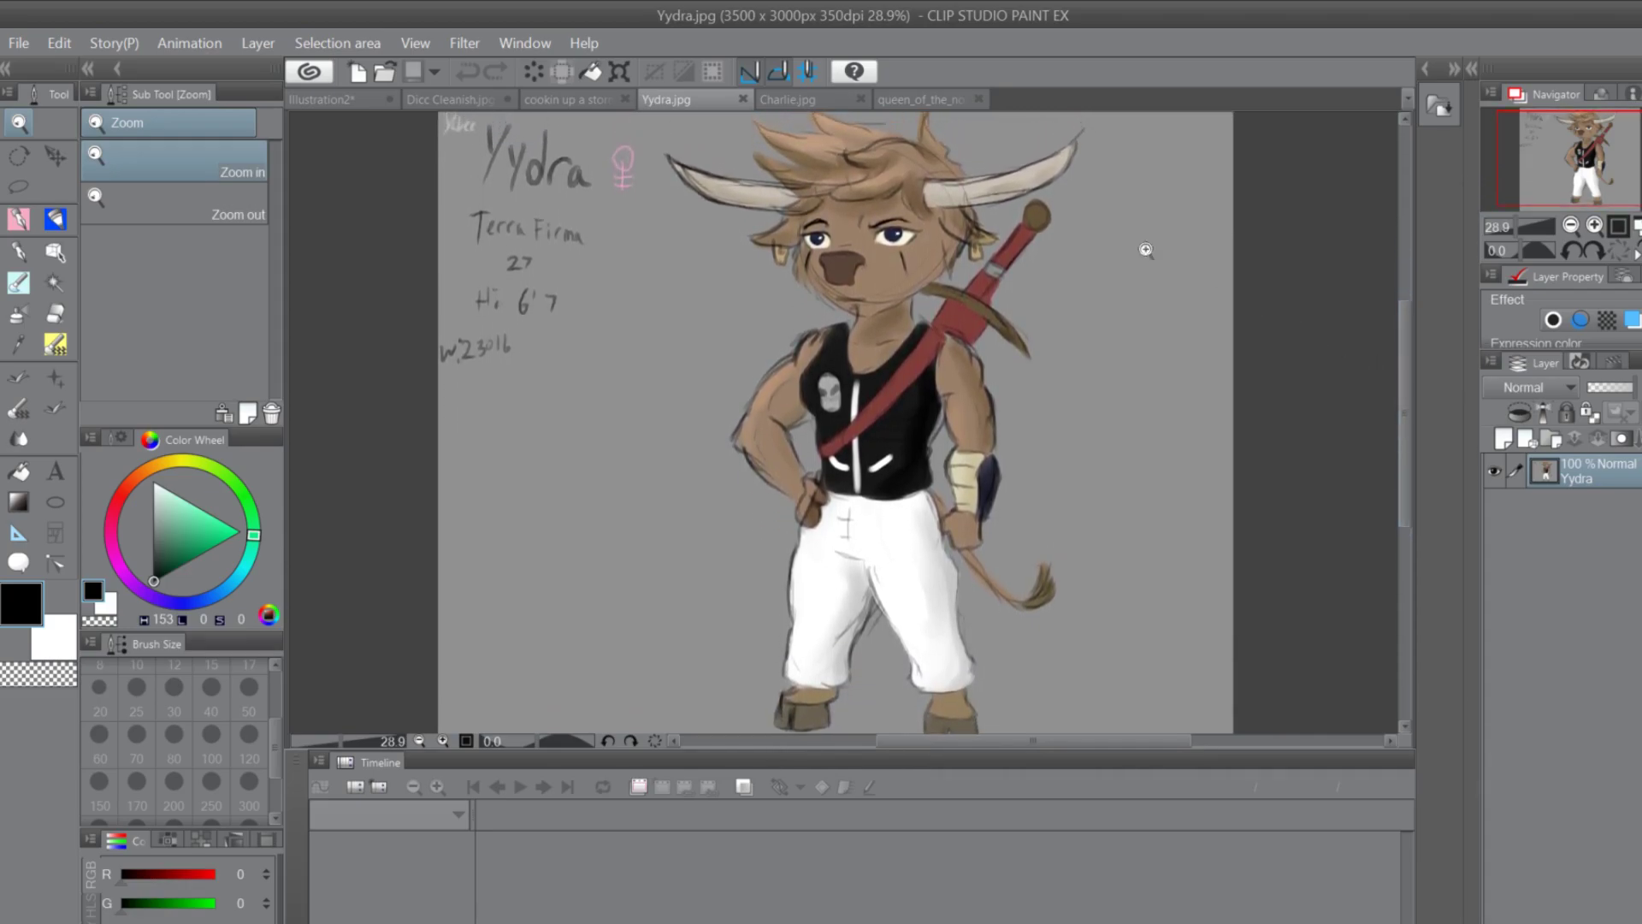
click(927, 324)
mouse_move(1404, 332)
mouse_down()
mouse_move(1396, 275)
mouse_move(1387, 308)
mouse_up()
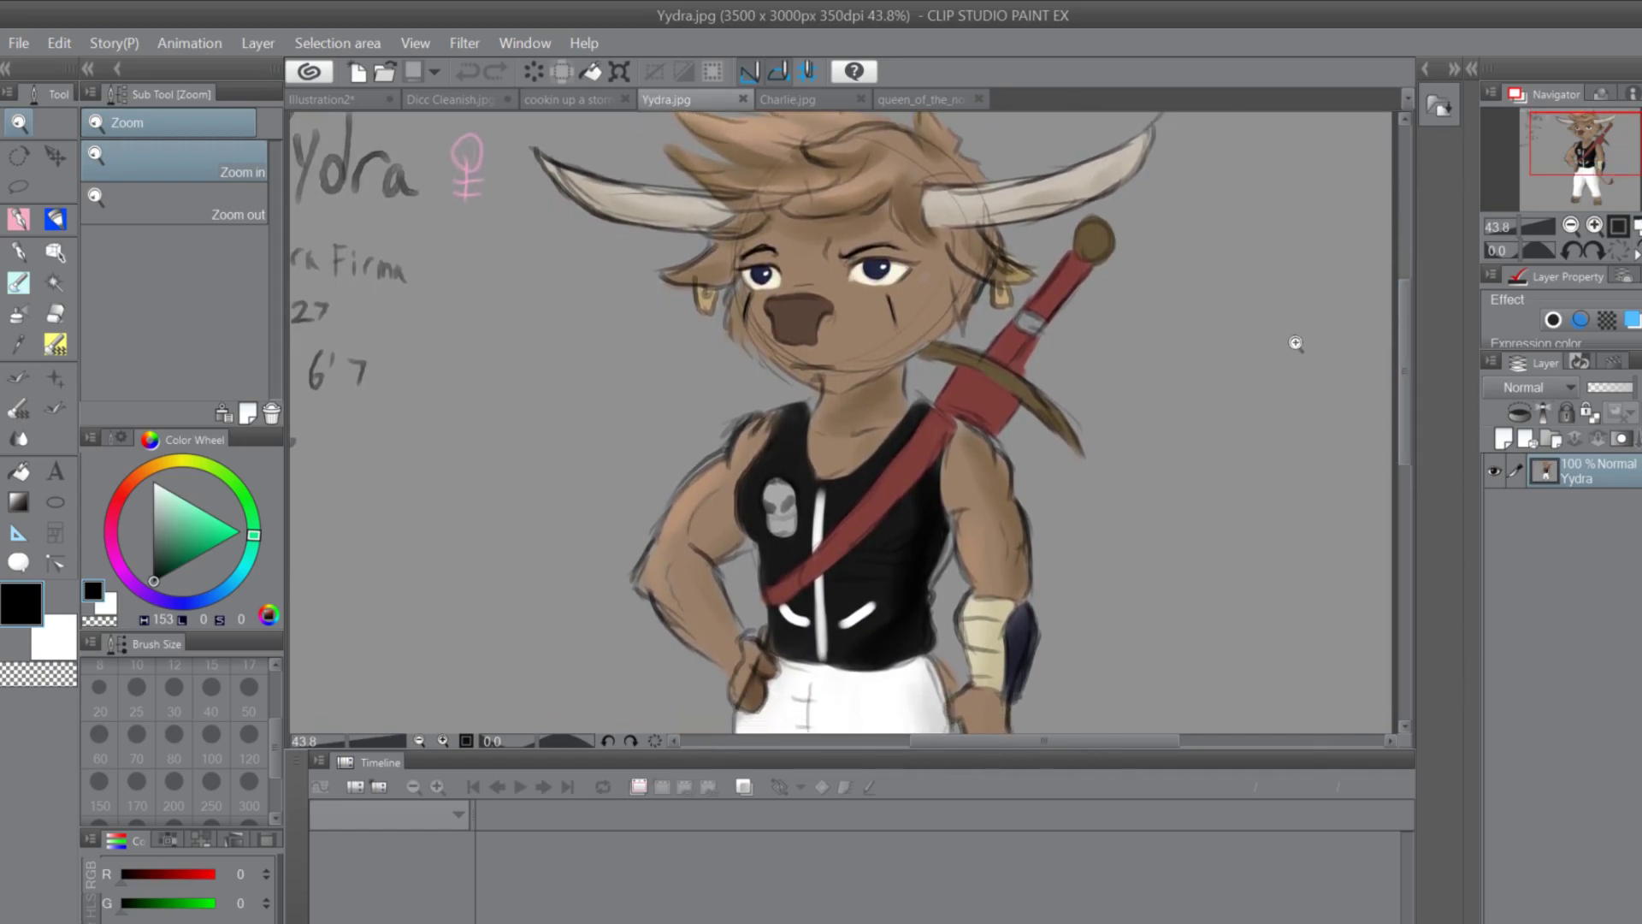
drag(1400, 326, 1398, 376)
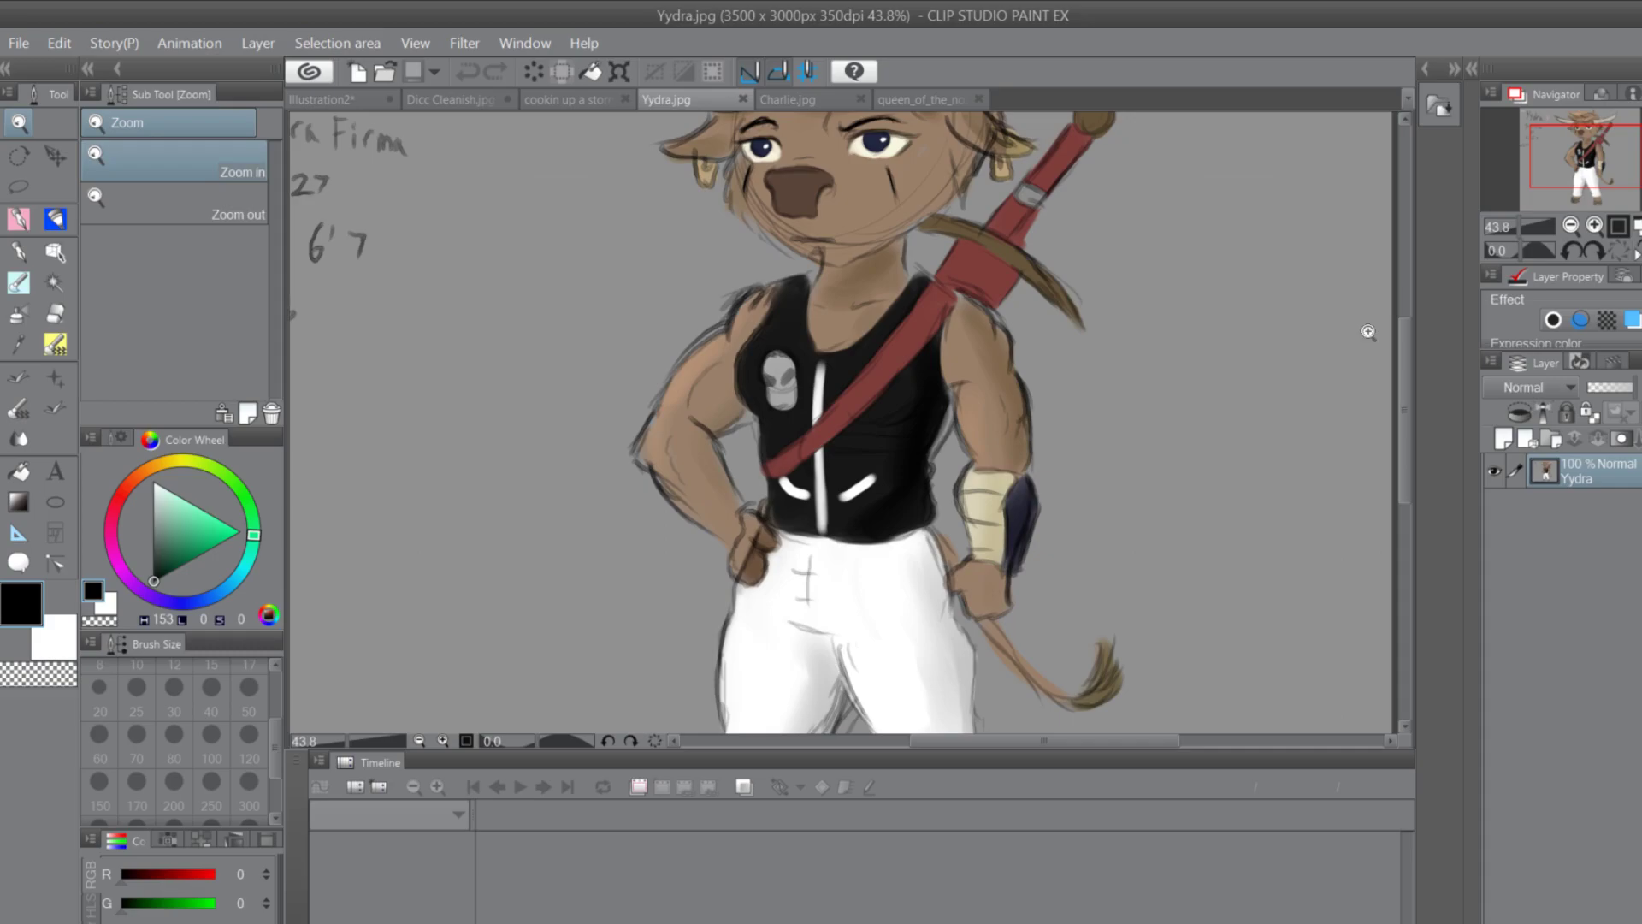
scroll(1394, 338, down, 1)
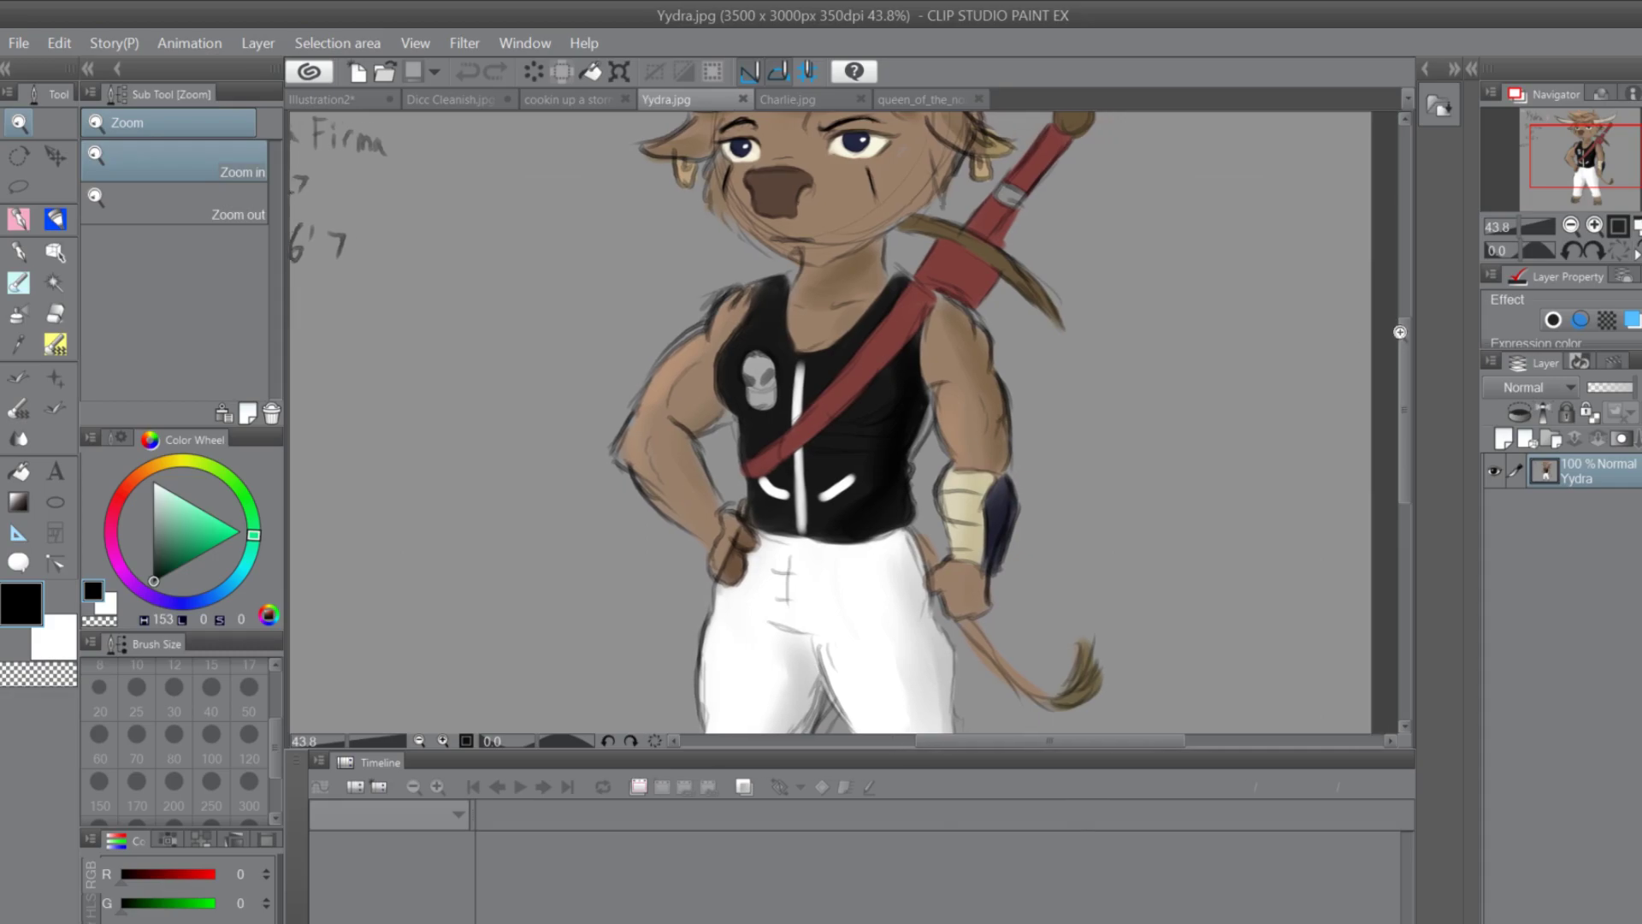
Examine the Yydra.jpg figure from the head and horns down to the arms, waist, legs and hooves
drag(1404, 338, 1402, 315)
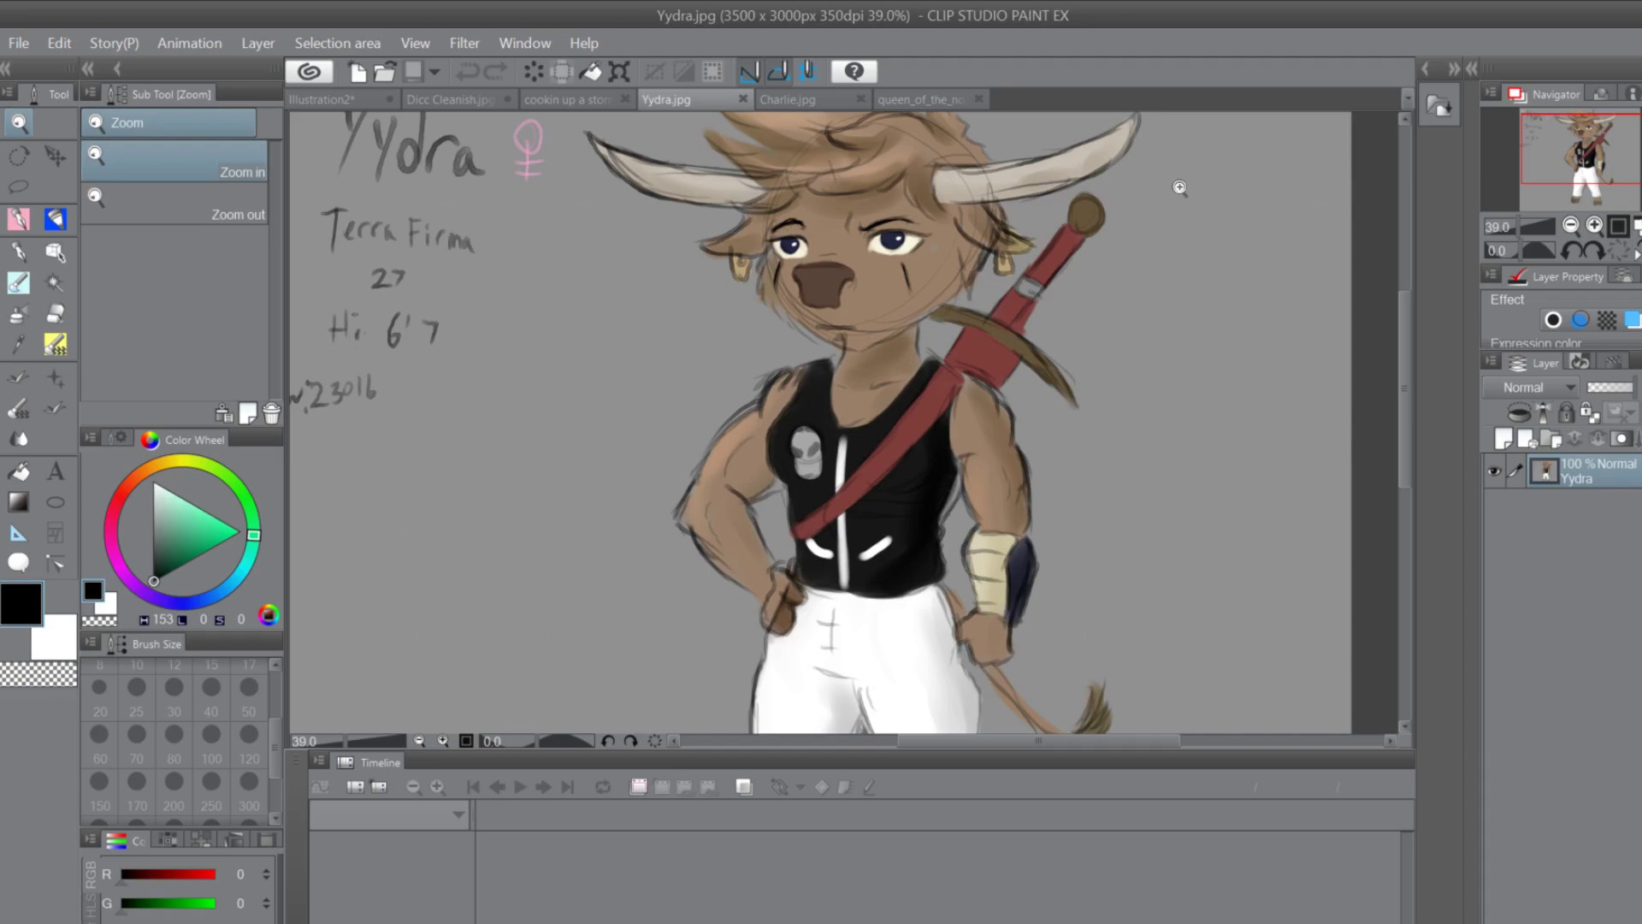
drag(1406, 289, 1403, 330)
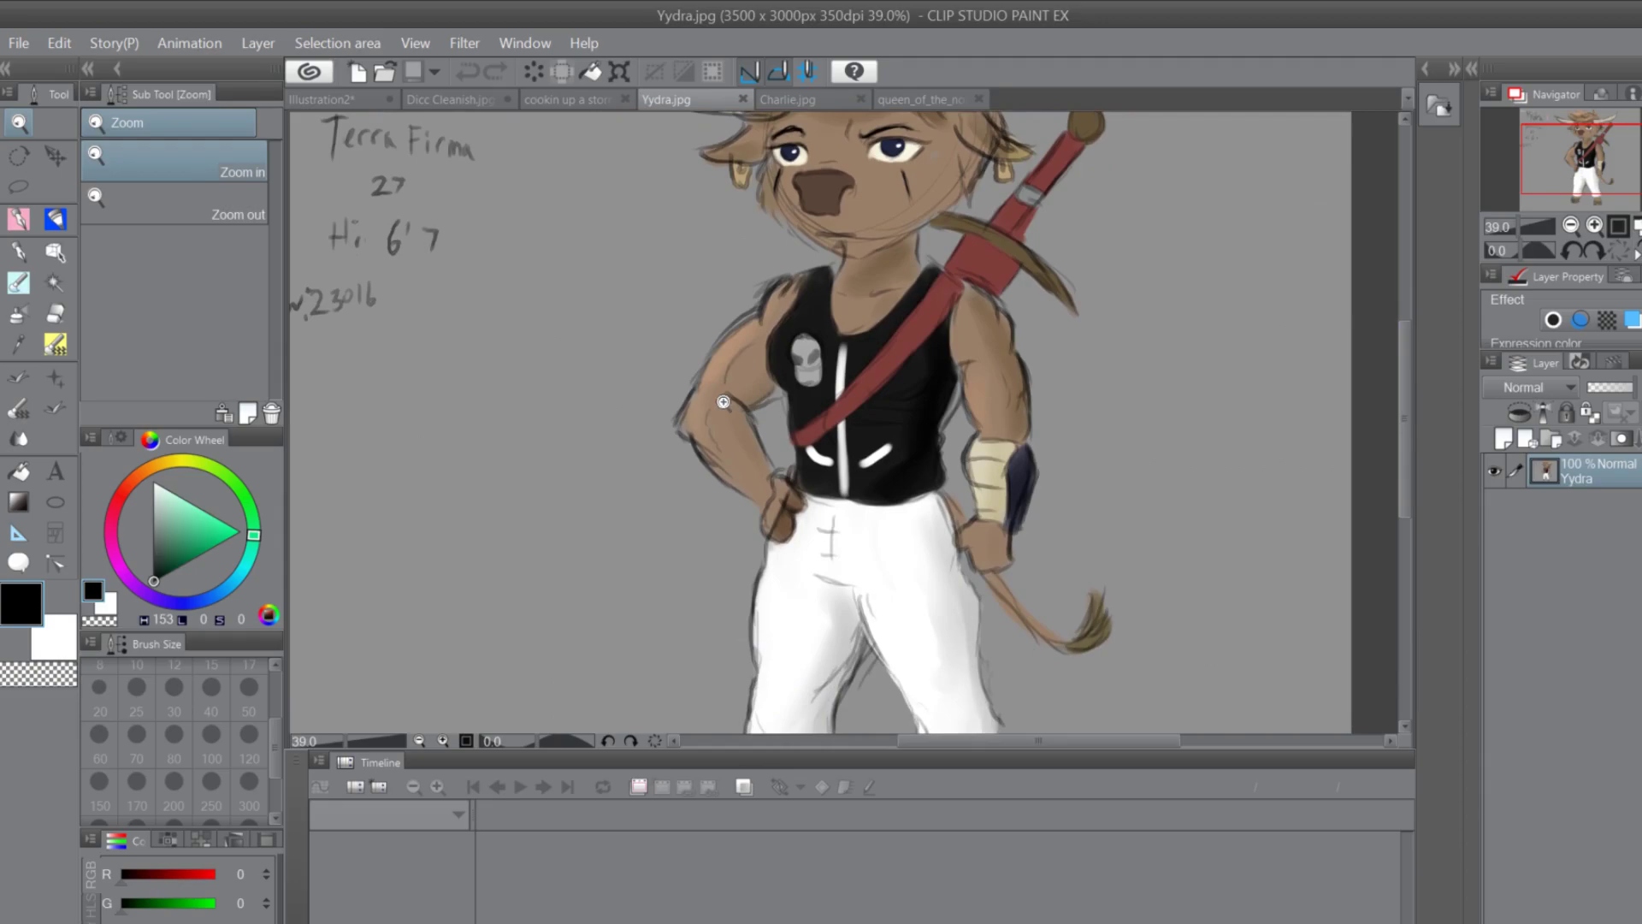
drag(1402, 338, 1399, 405)
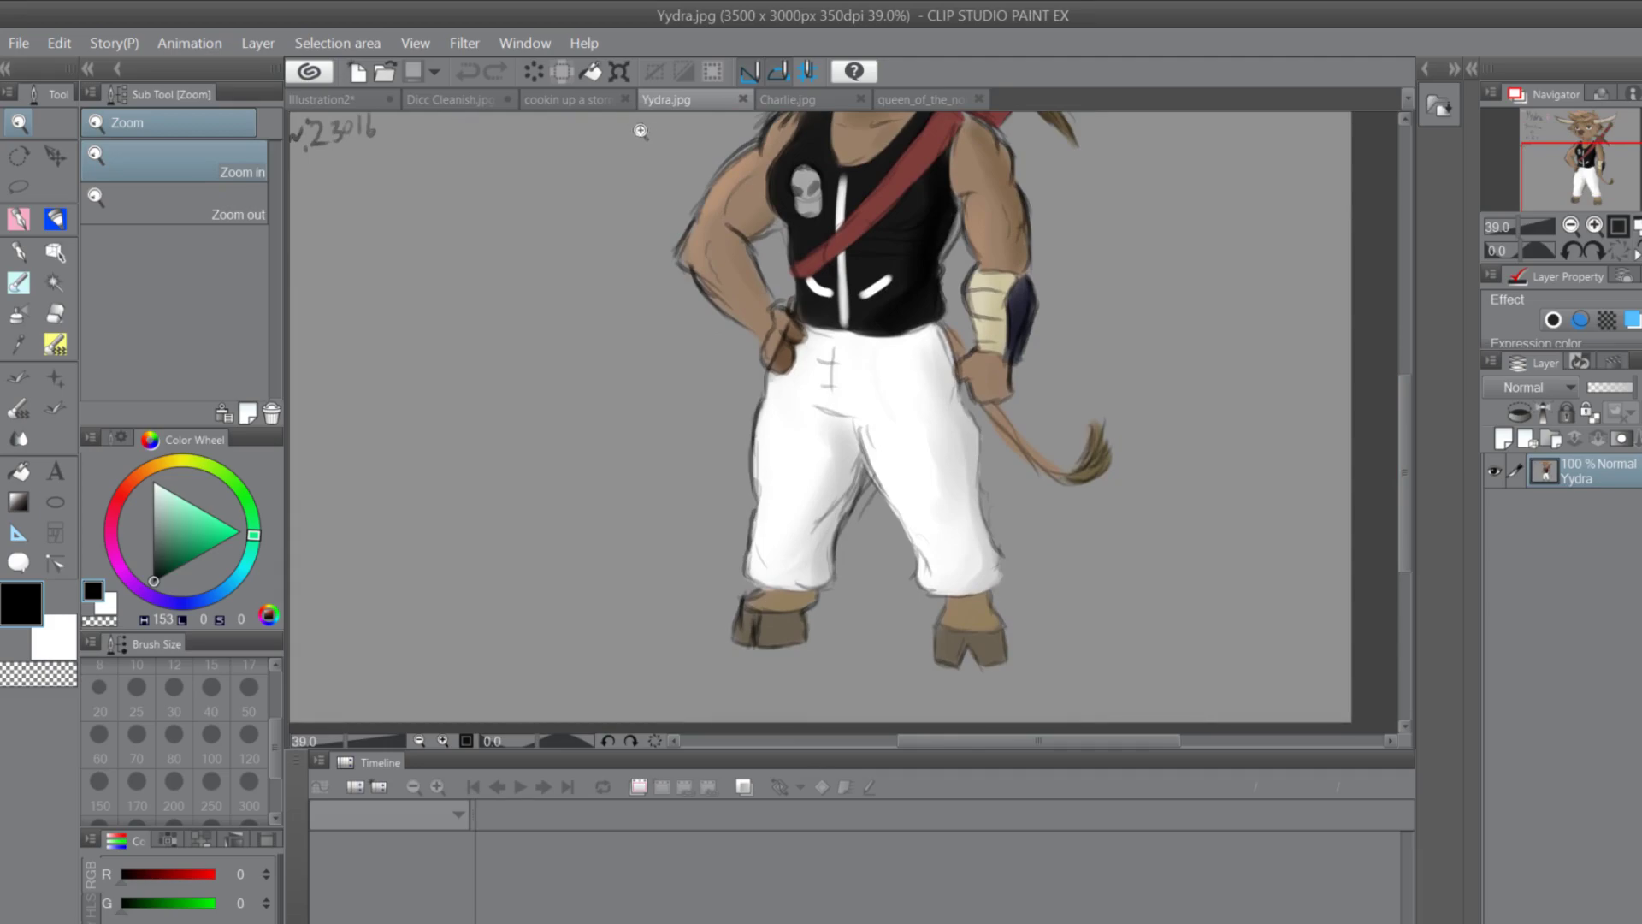
Open the Charlie.jpg drawing and examine the neck, shoulders, raised arm, chest and abdominals up close, then the whole figure
click(788, 99)
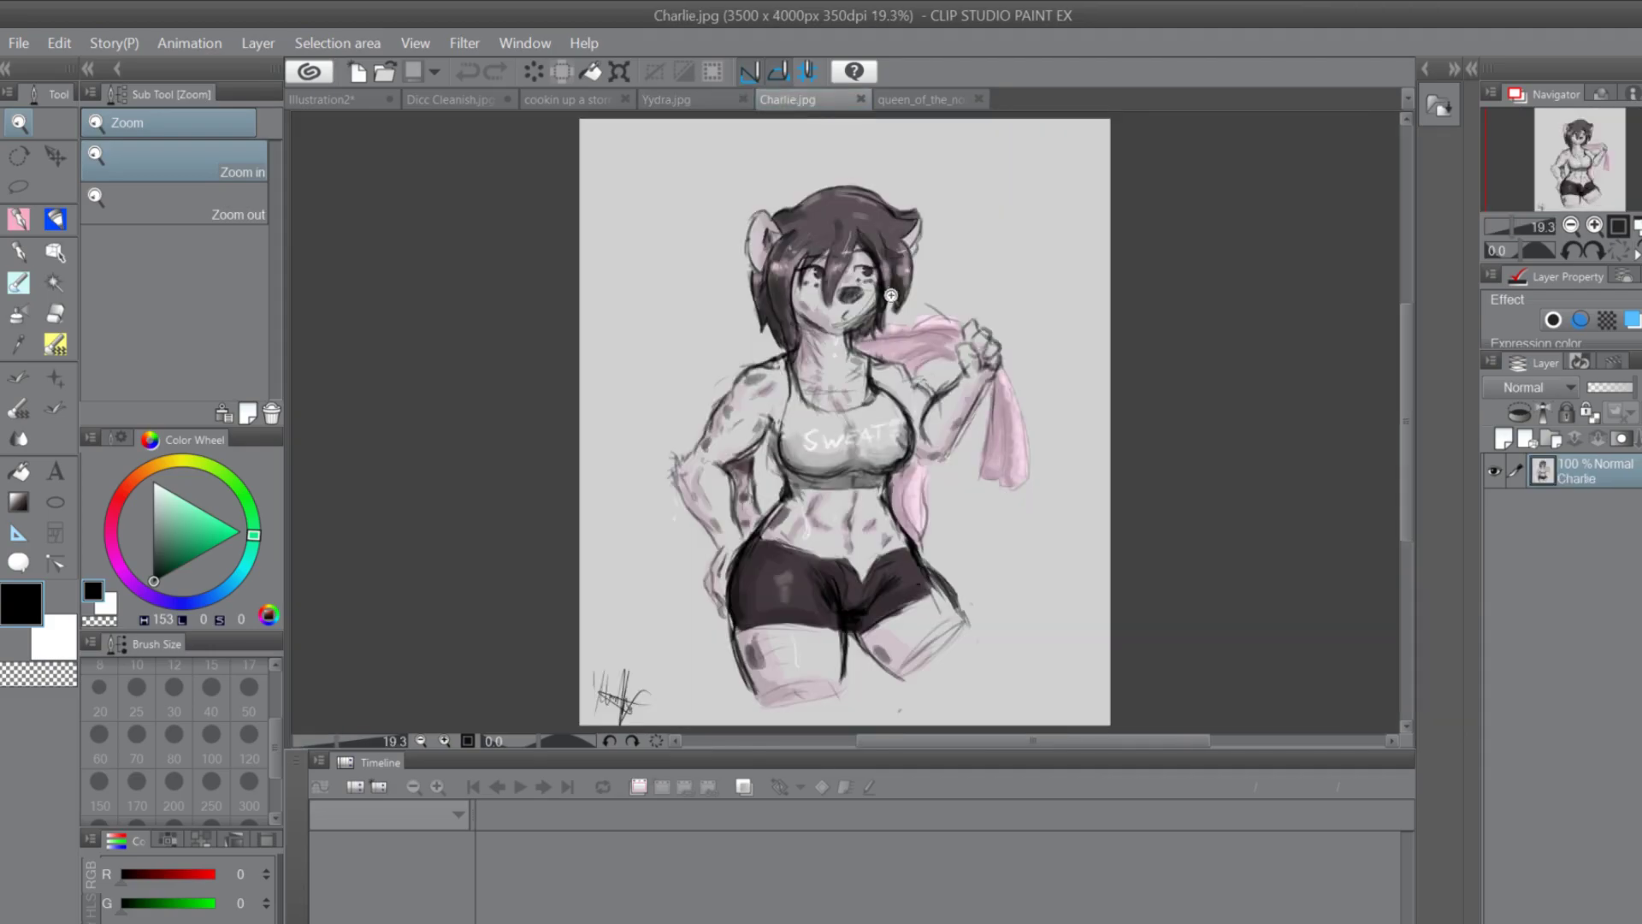
click(881, 327)
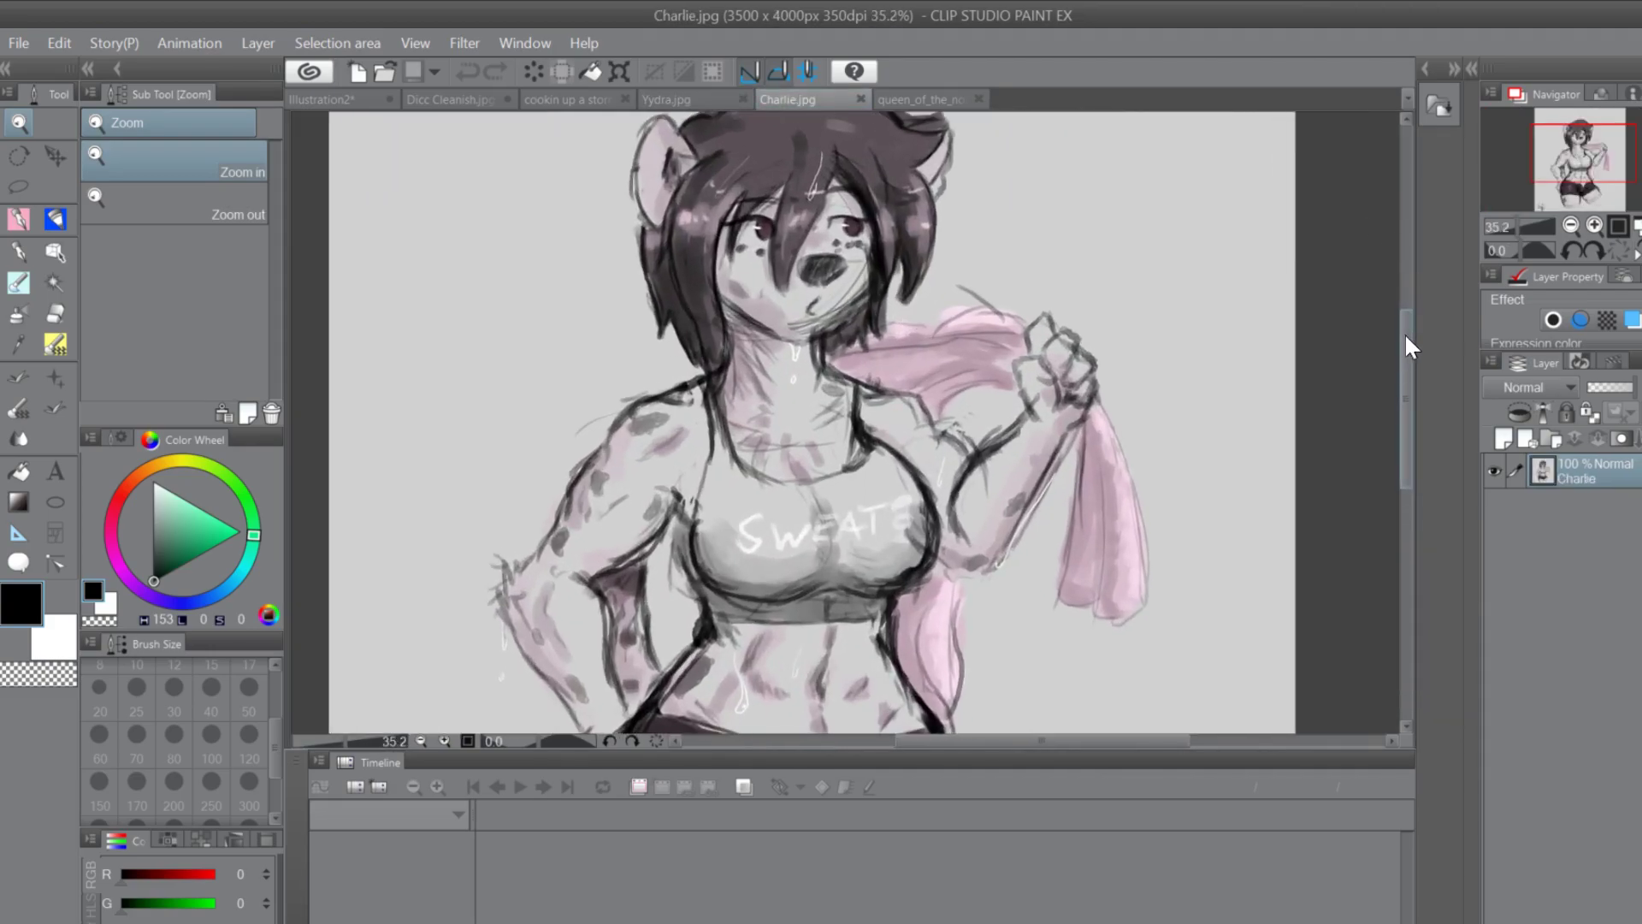
scroll(1394, 387, down, 5)
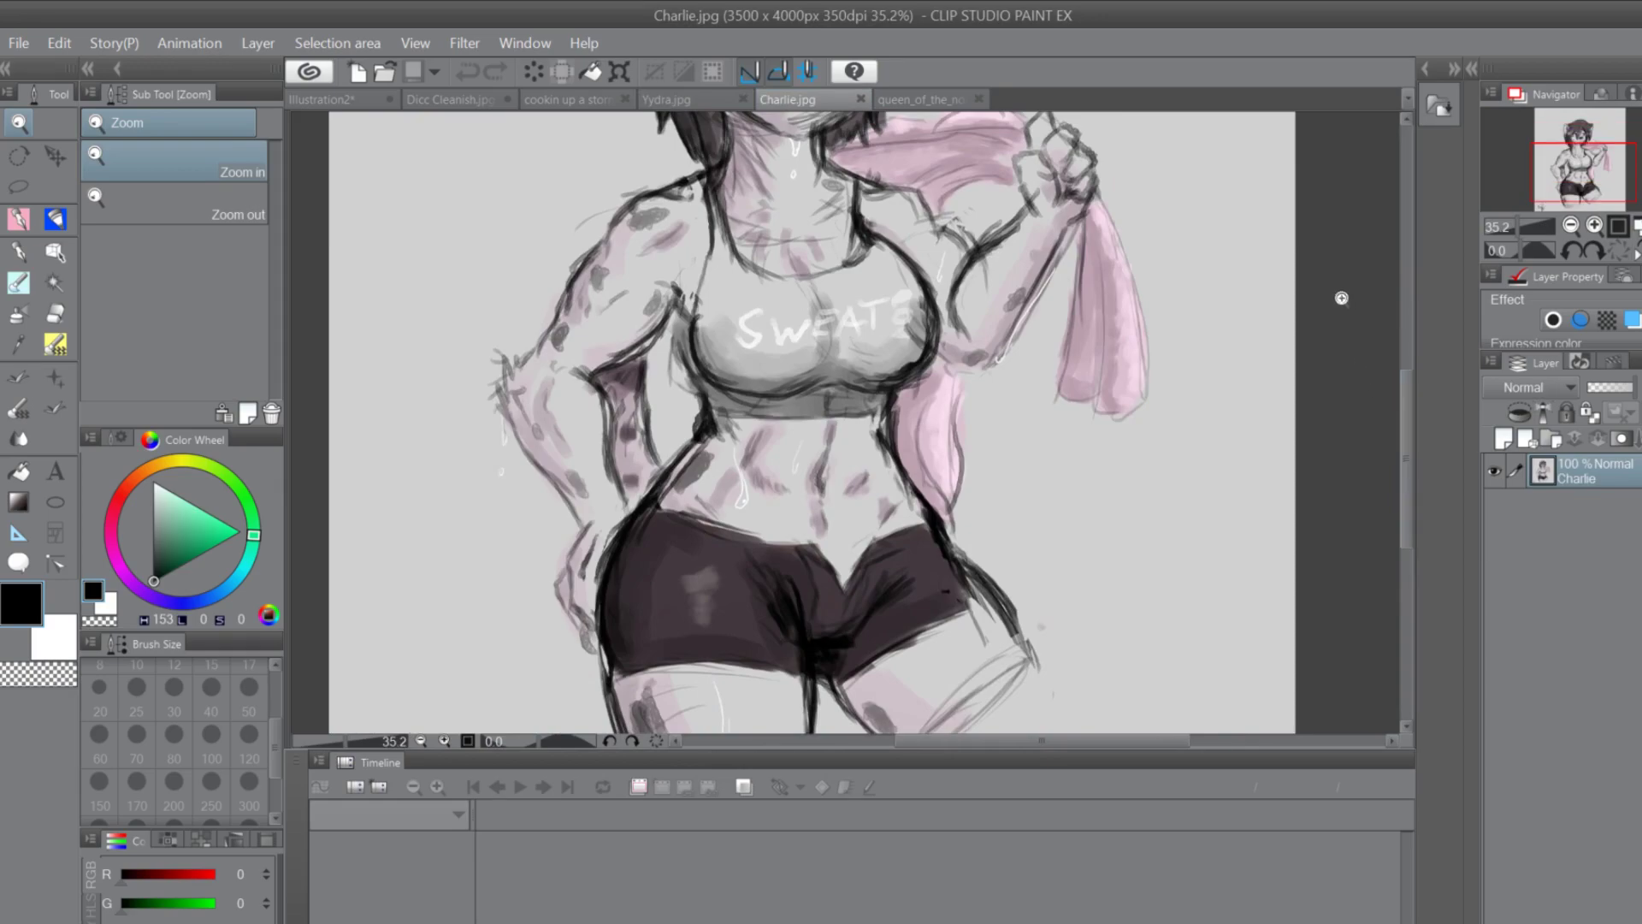
scroll(1399, 336, up, 5)
scroll(1396, 315, down, 4)
scroll(1372, 377, up, 3)
scroll(1366, 357, down, 3)
scroll(1360, 334, up, 1)
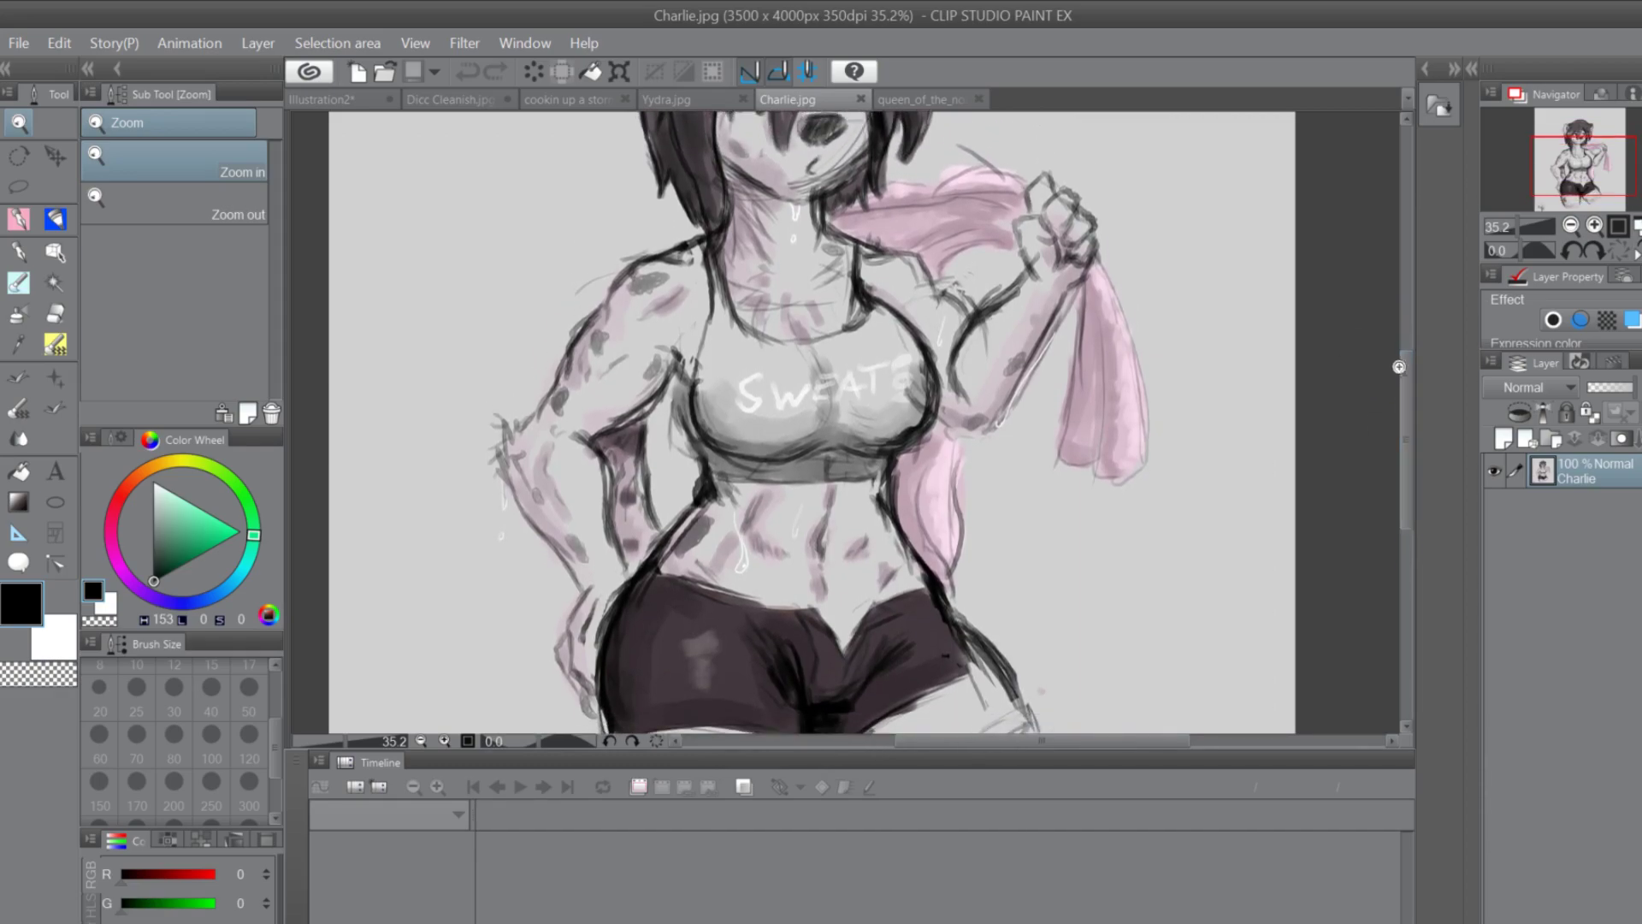
scroll(1404, 315, up, 5)
scroll(1404, 286, down, 2)
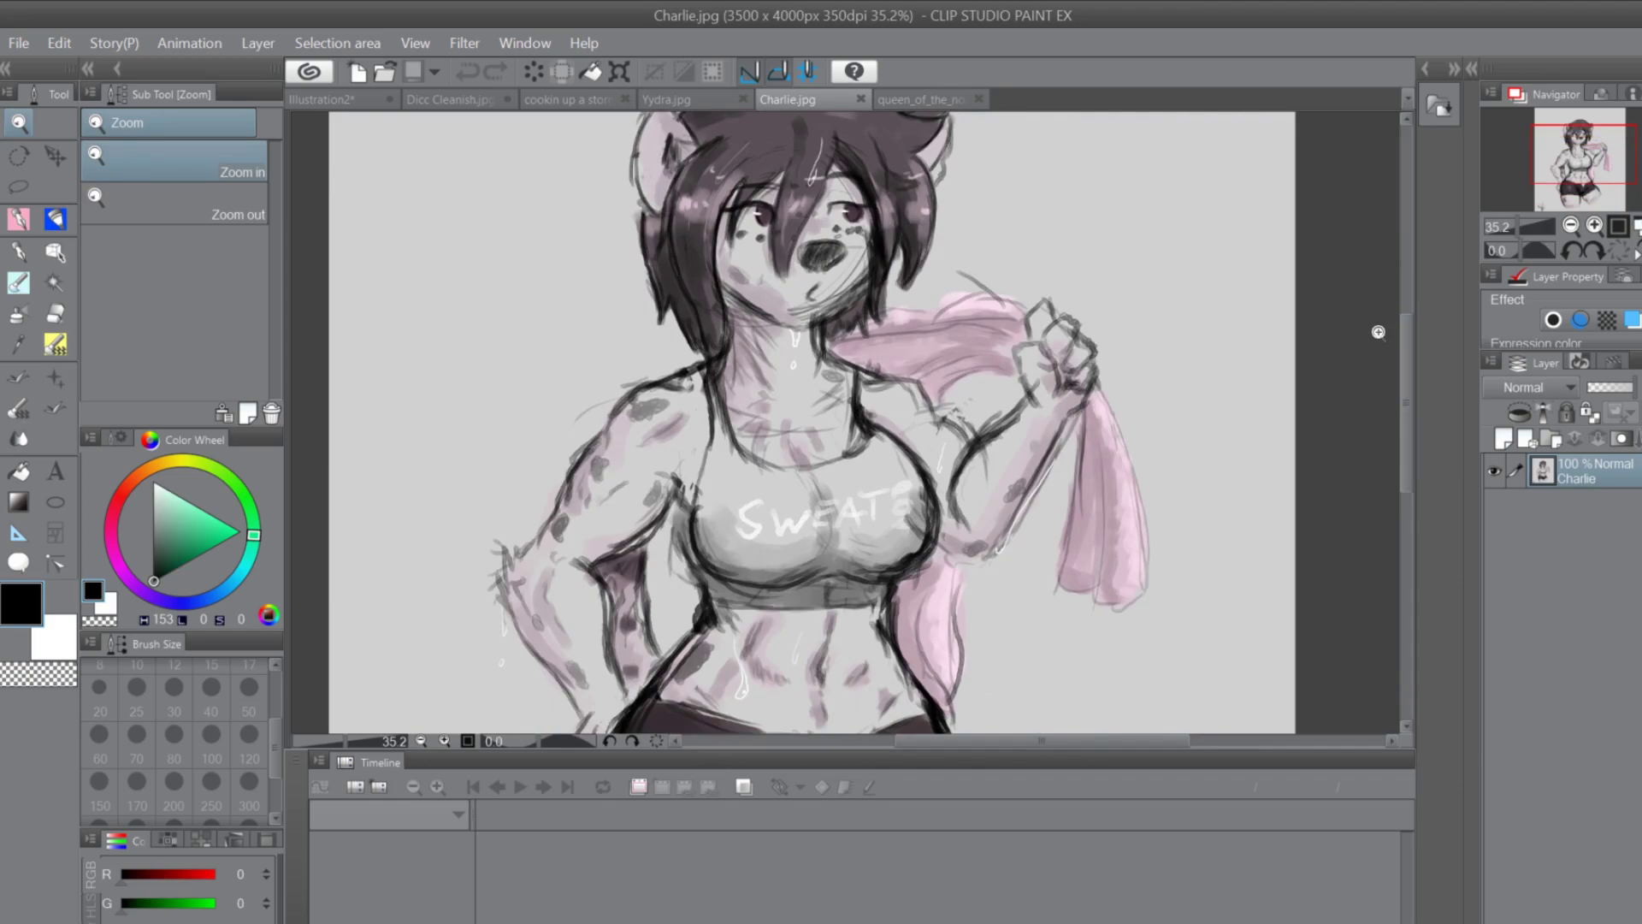
drag(1399, 340, 1361, 395)
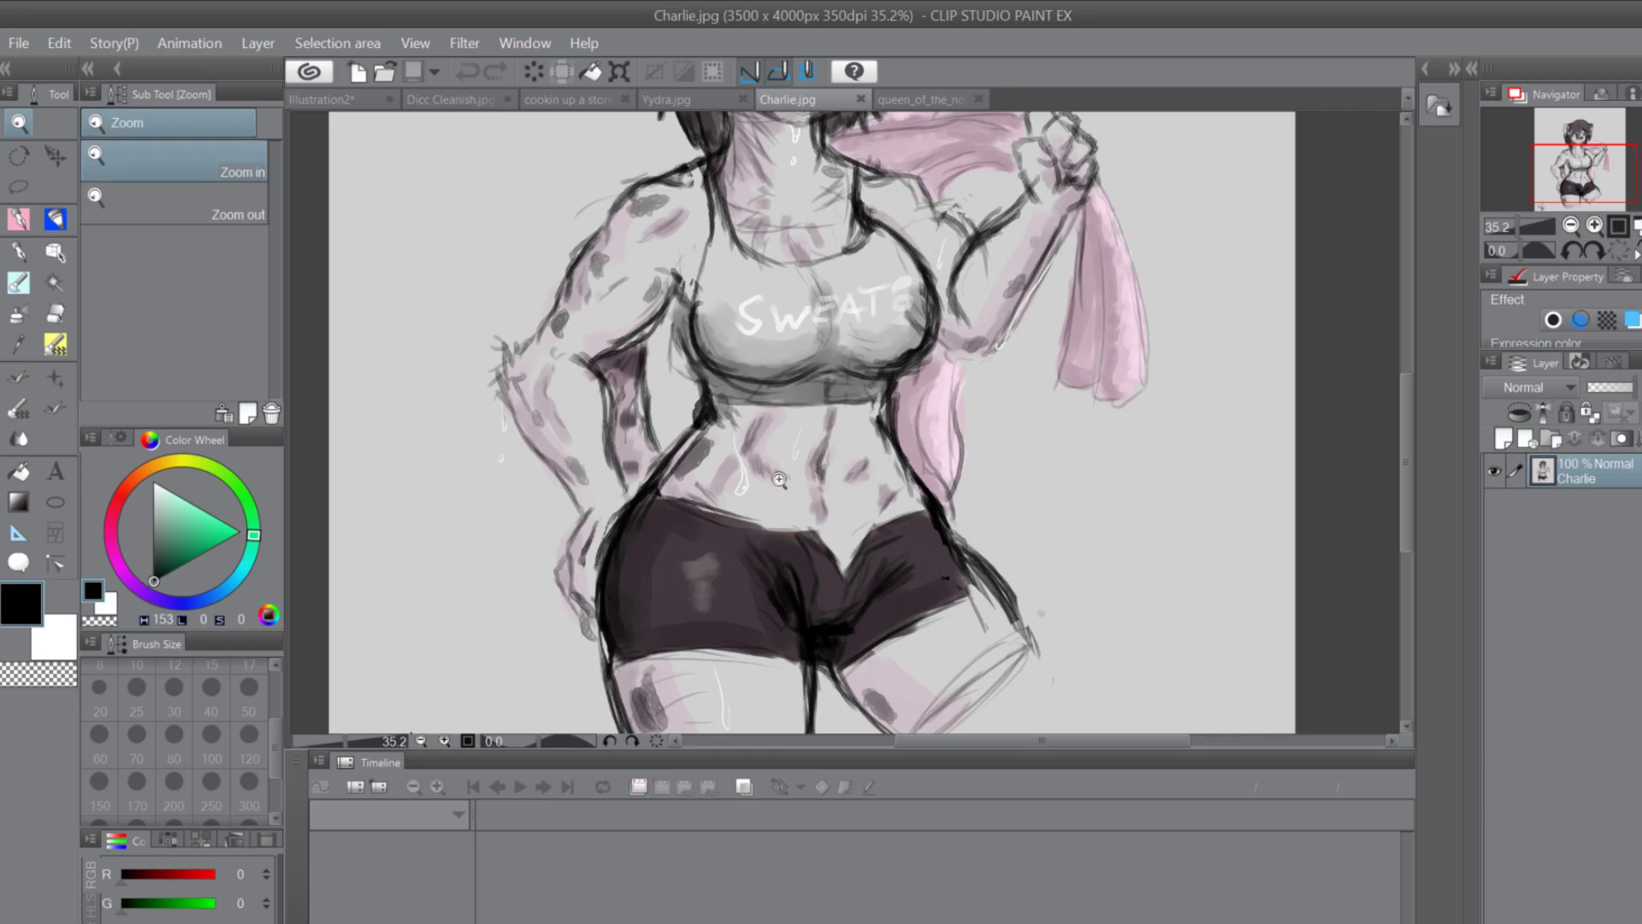
scroll(779, 480, down, 3)
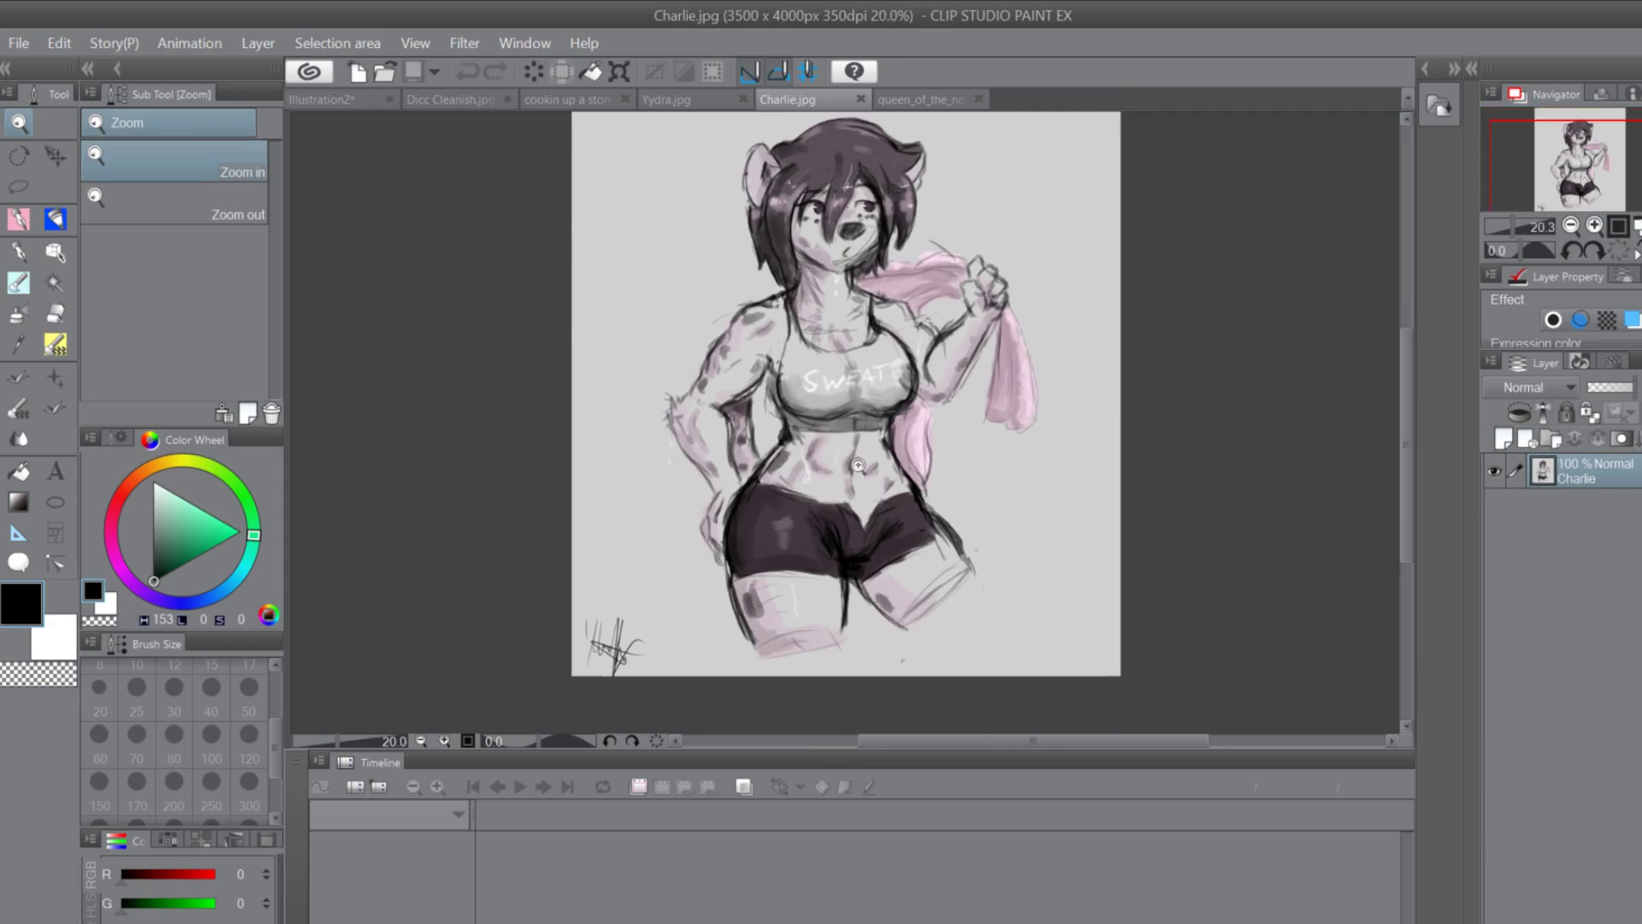
scroll(1404, 359, up, 1)
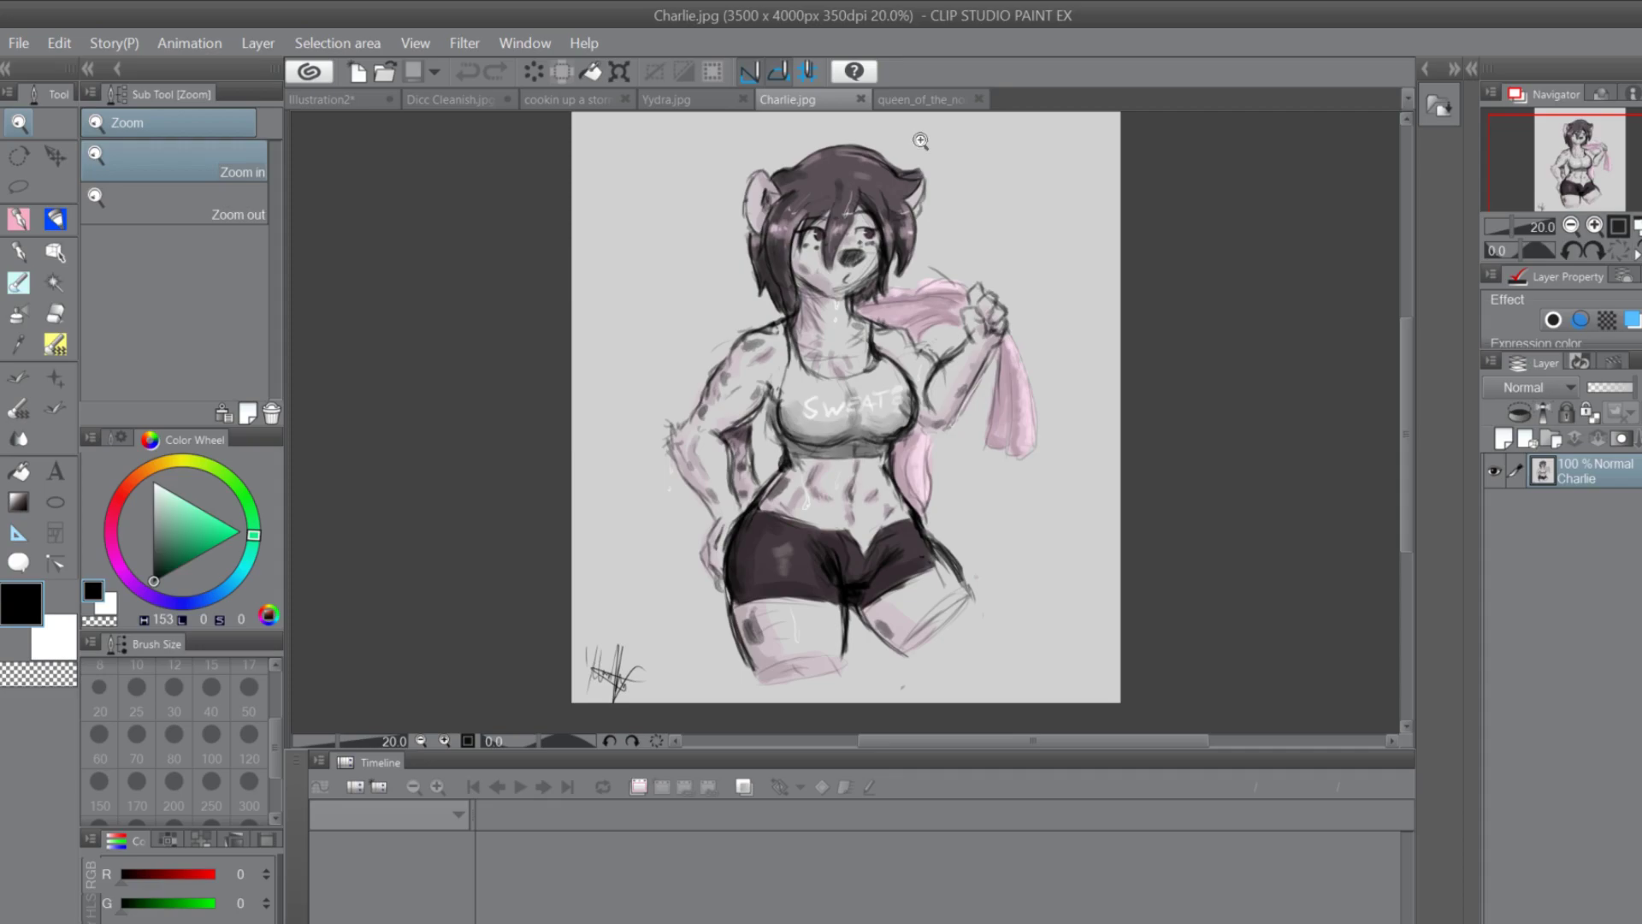
Open the queen_of_the_north painting and compare its upper body with the muscular figure in cookin up a storm.jpg
click(911, 99)
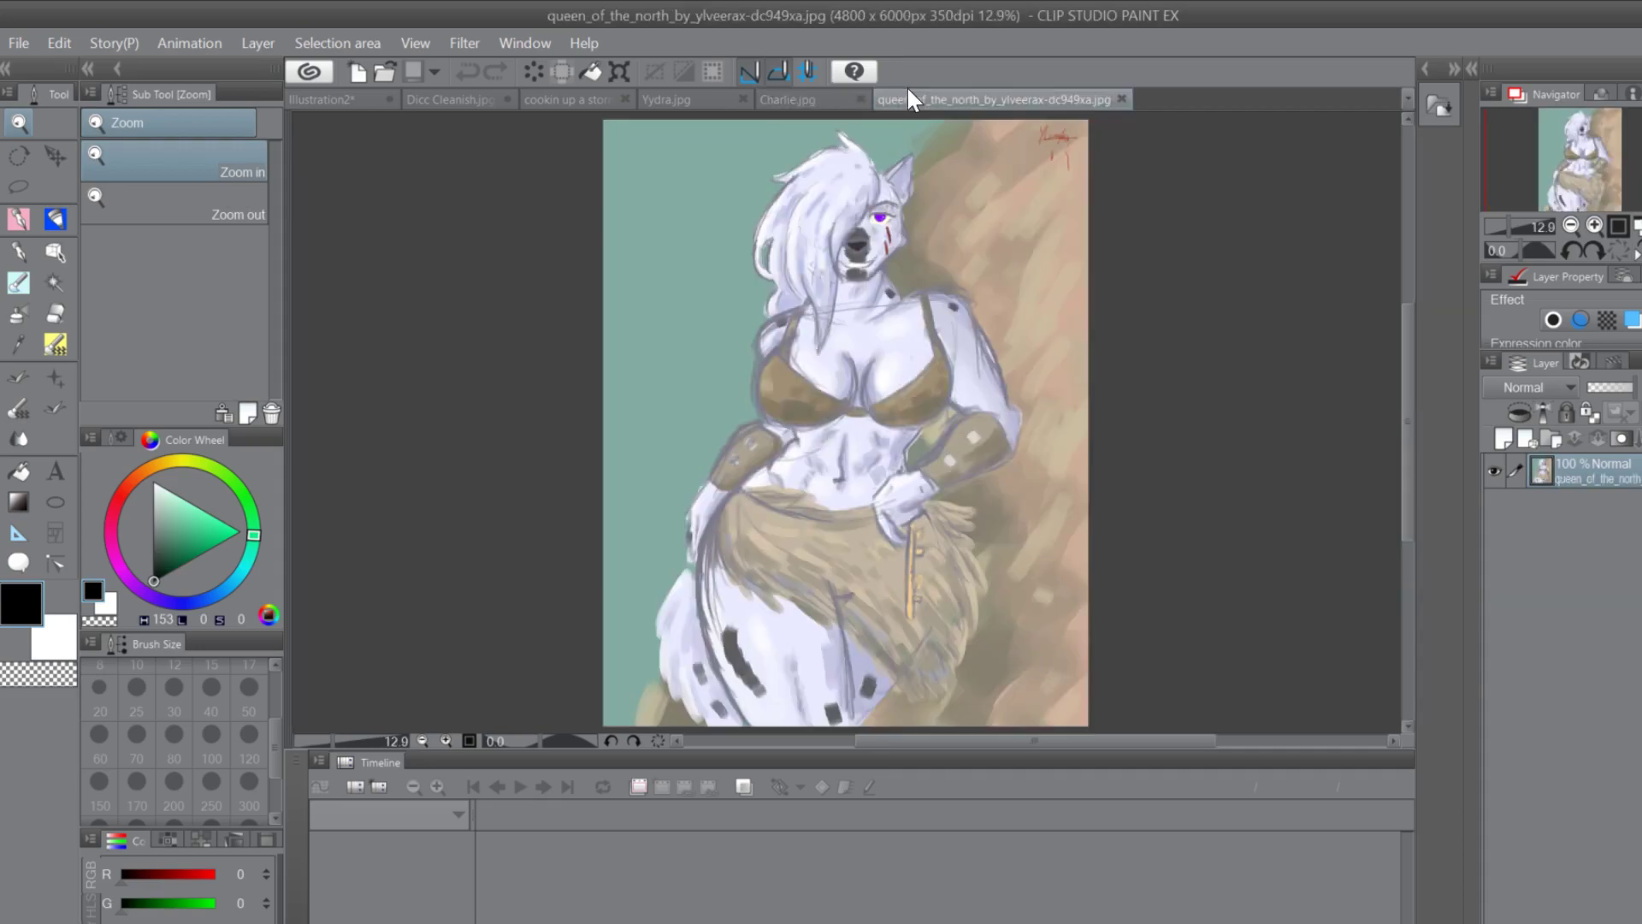
click(952, 377)
scroll(953, 377, down, 3)
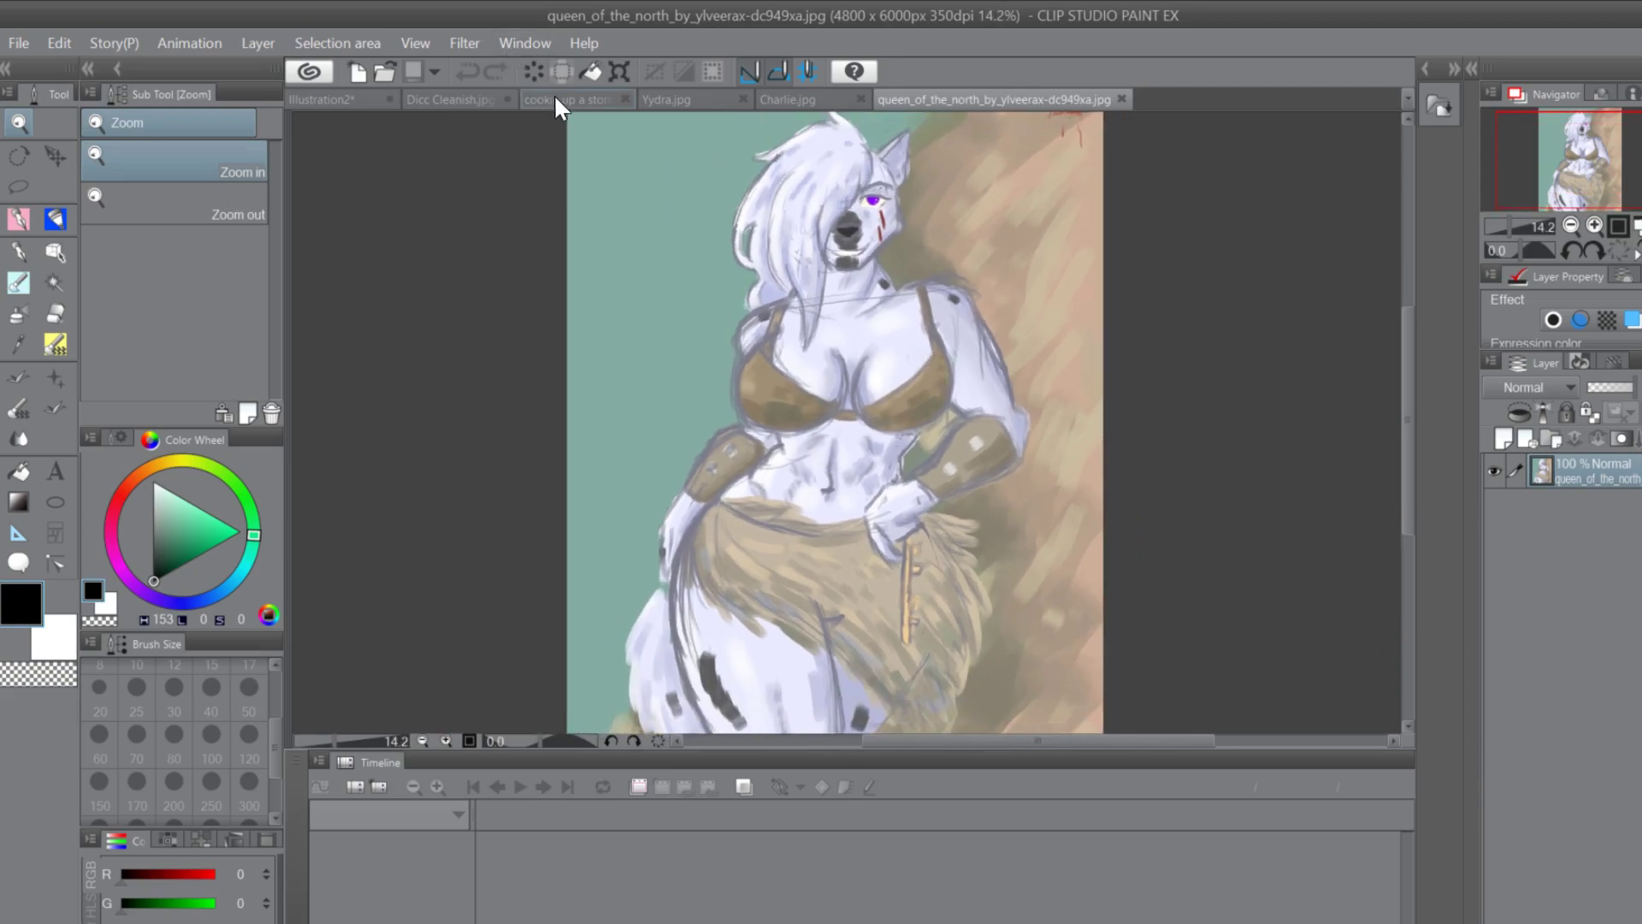
click(553, 96)
drag(1402, 368, 1403, 295)
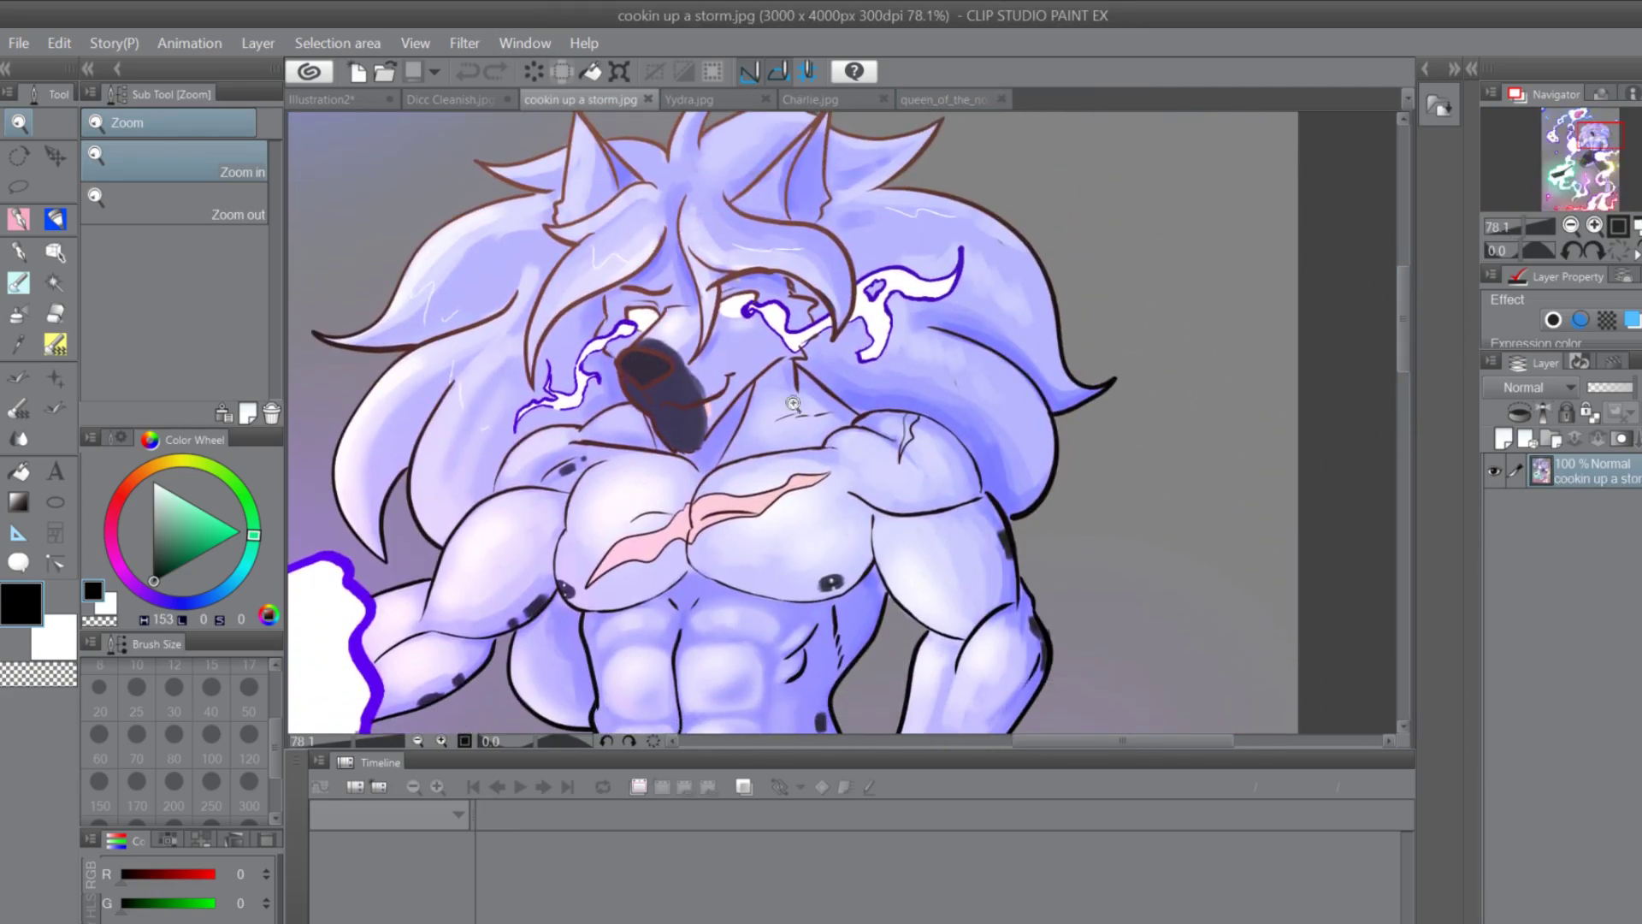
click(951, 97)
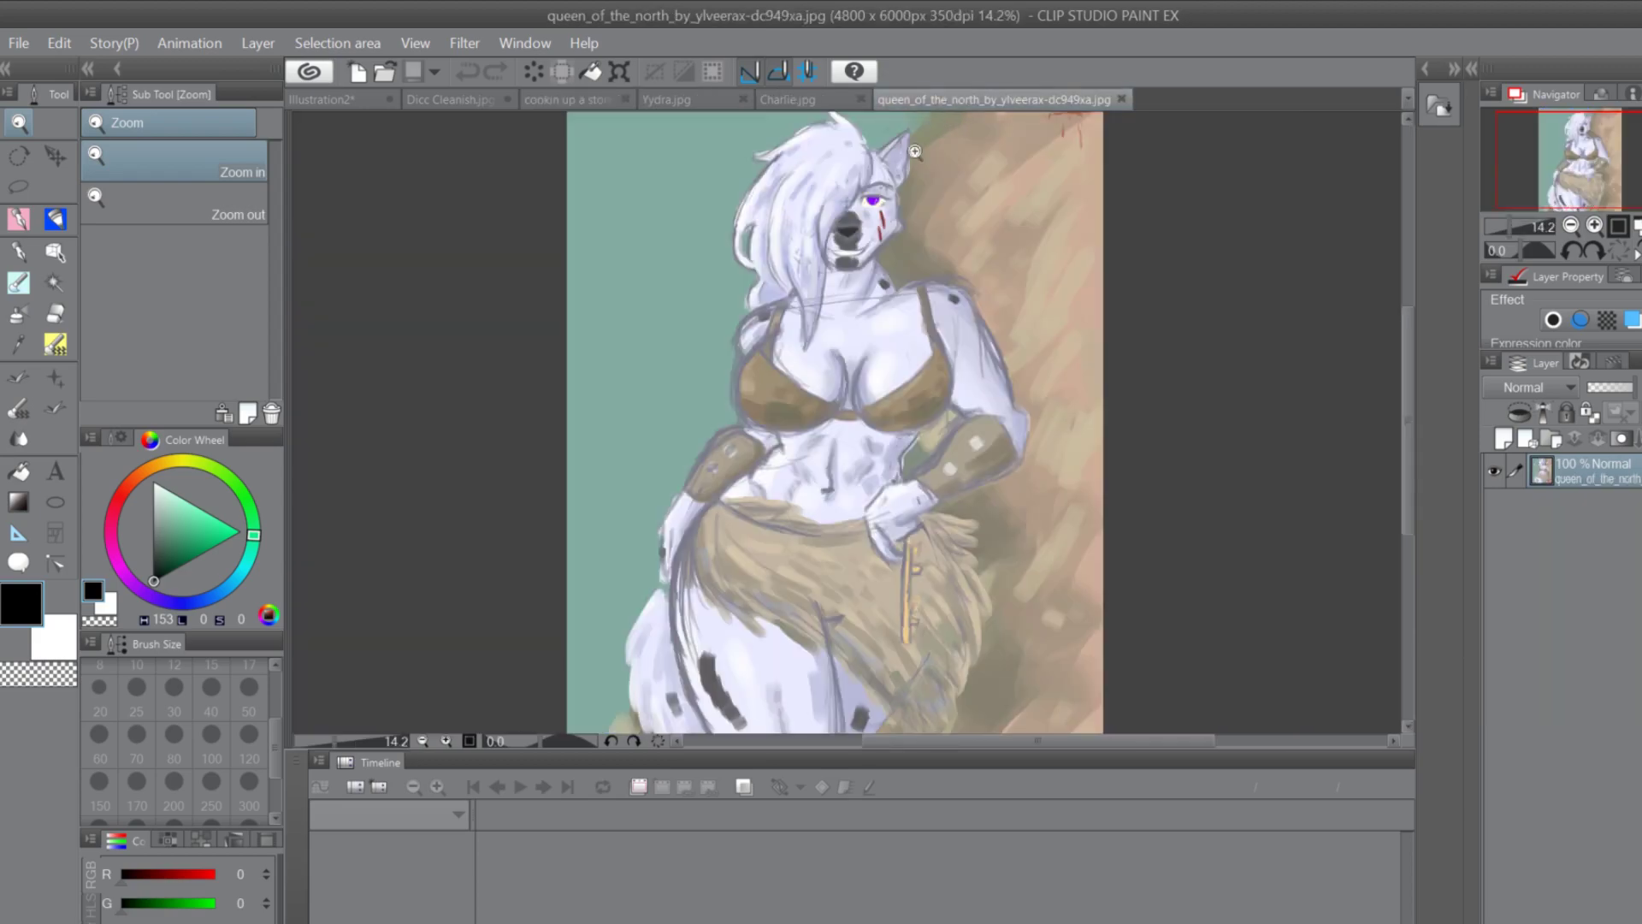
click(761, 583)
mouse_move(1407, 389)
mouse_down()
mouse_move(1383, 289)
mouse_move(1377, 484)
mouse_move(1335, 332)
mouse_move(1327, 376)
mouse_move(1310, 306)
mouse_move(1342, 289)
mouse_up()
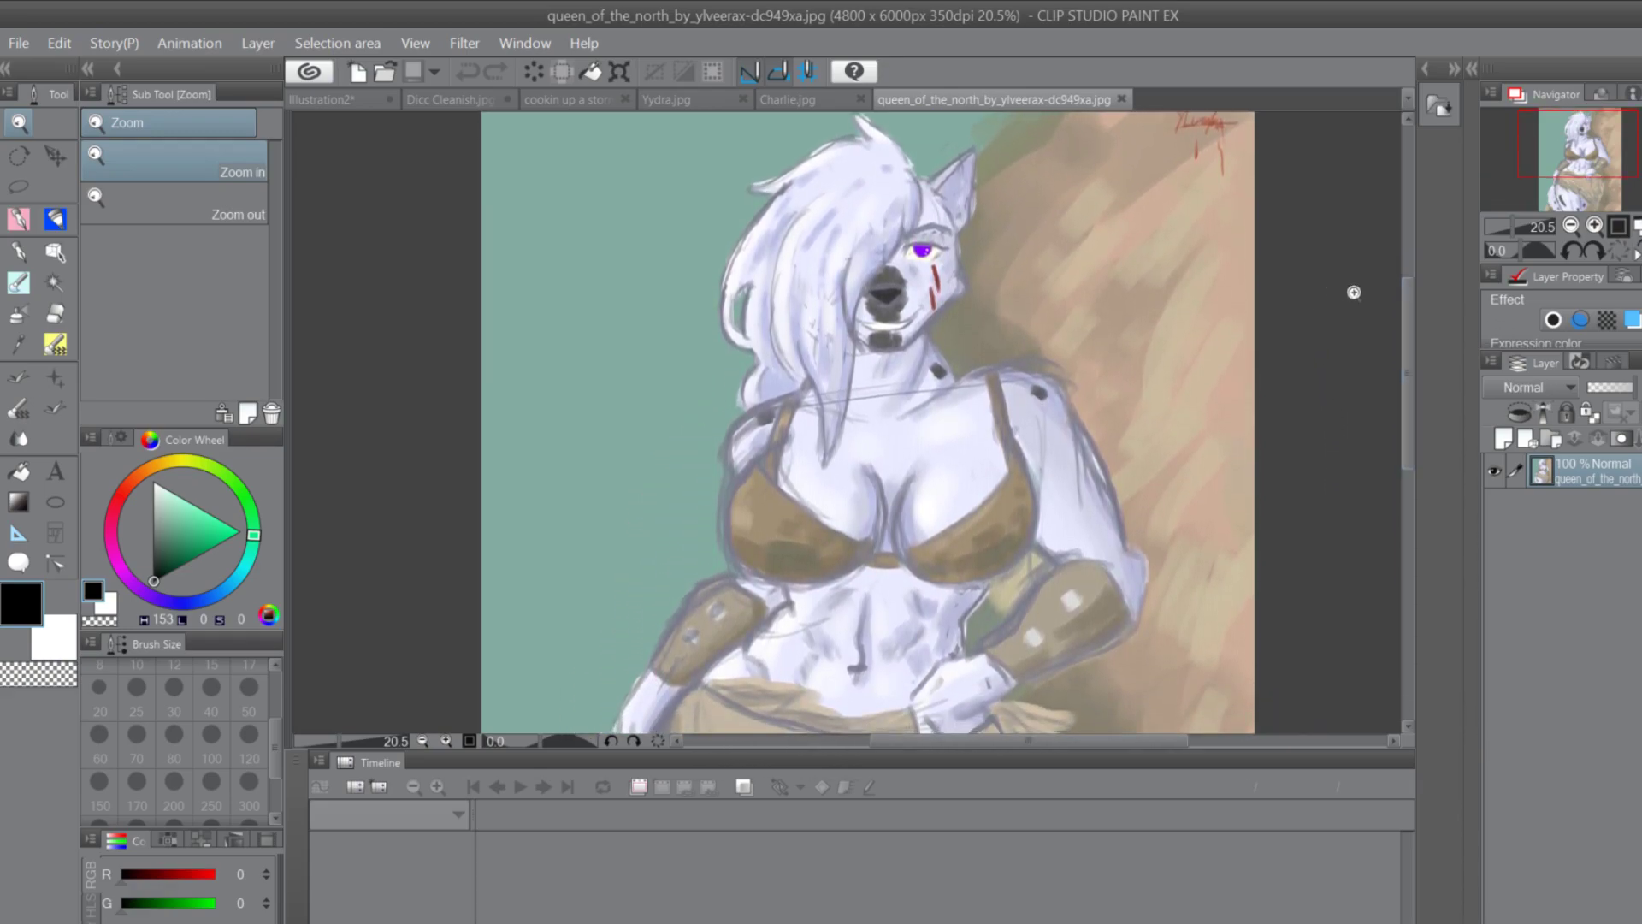
Examine the neck, collarbone line, shoulders, chest and upper arms of the queen_of_the_north painting up close
mouse_move(1243, 110)
mouse_down()
mouse_move(1308, 154)
mouse_move(1174, 248)
mouse_up()
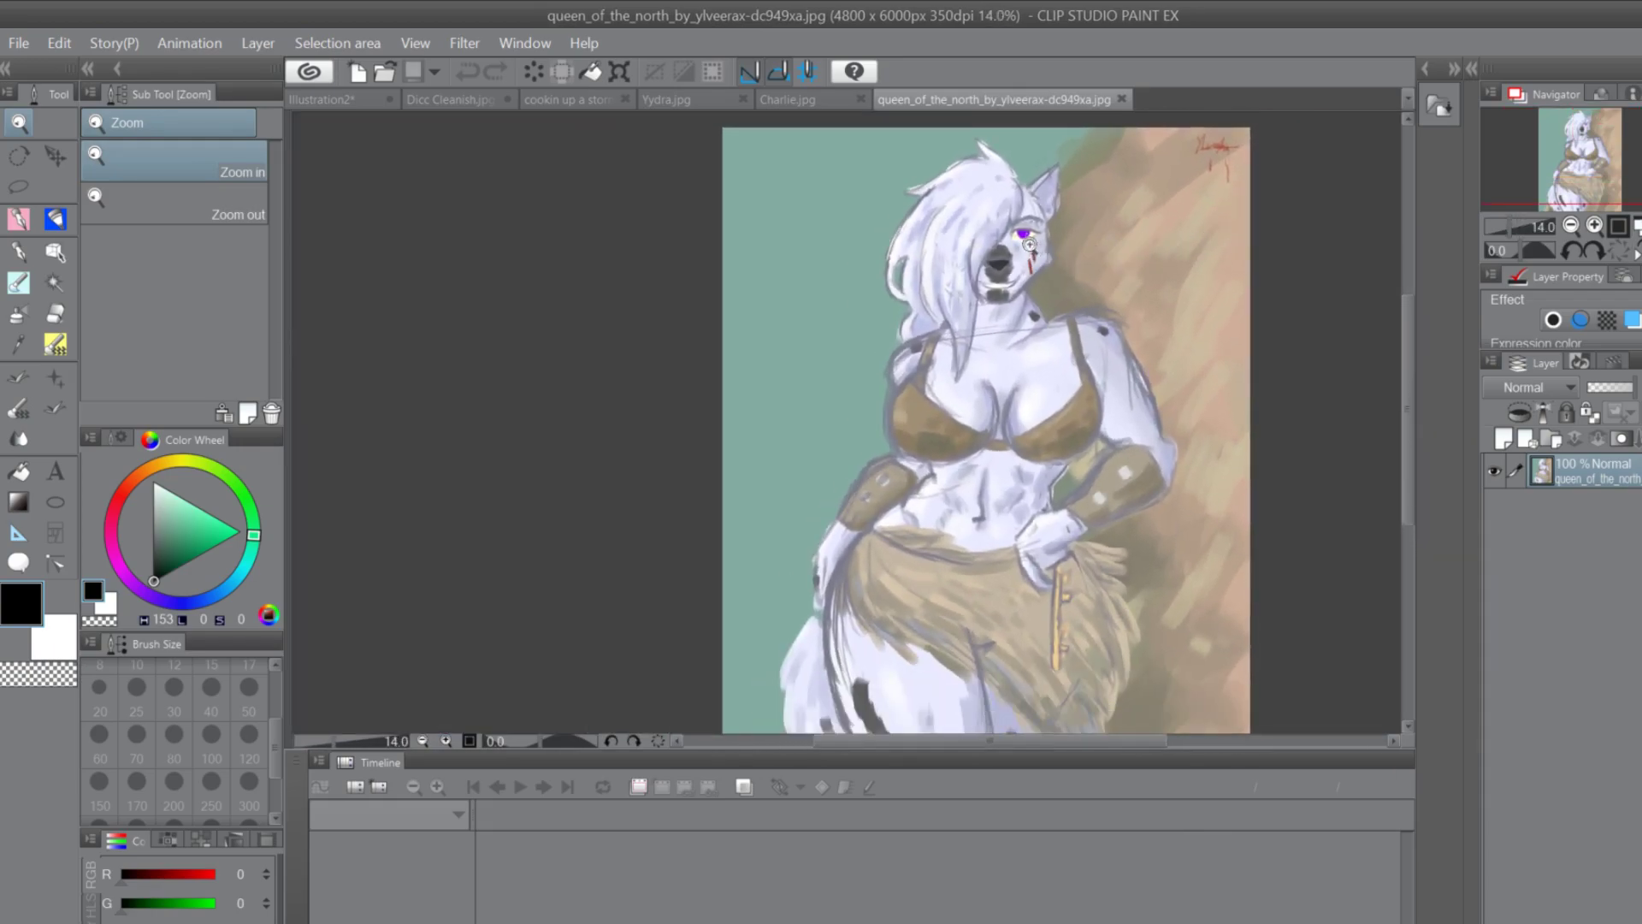
drag(1032, 247, 1334, 282)
scroll(1401, 320, down, 3)
scroll(1395, 380, up, 3)
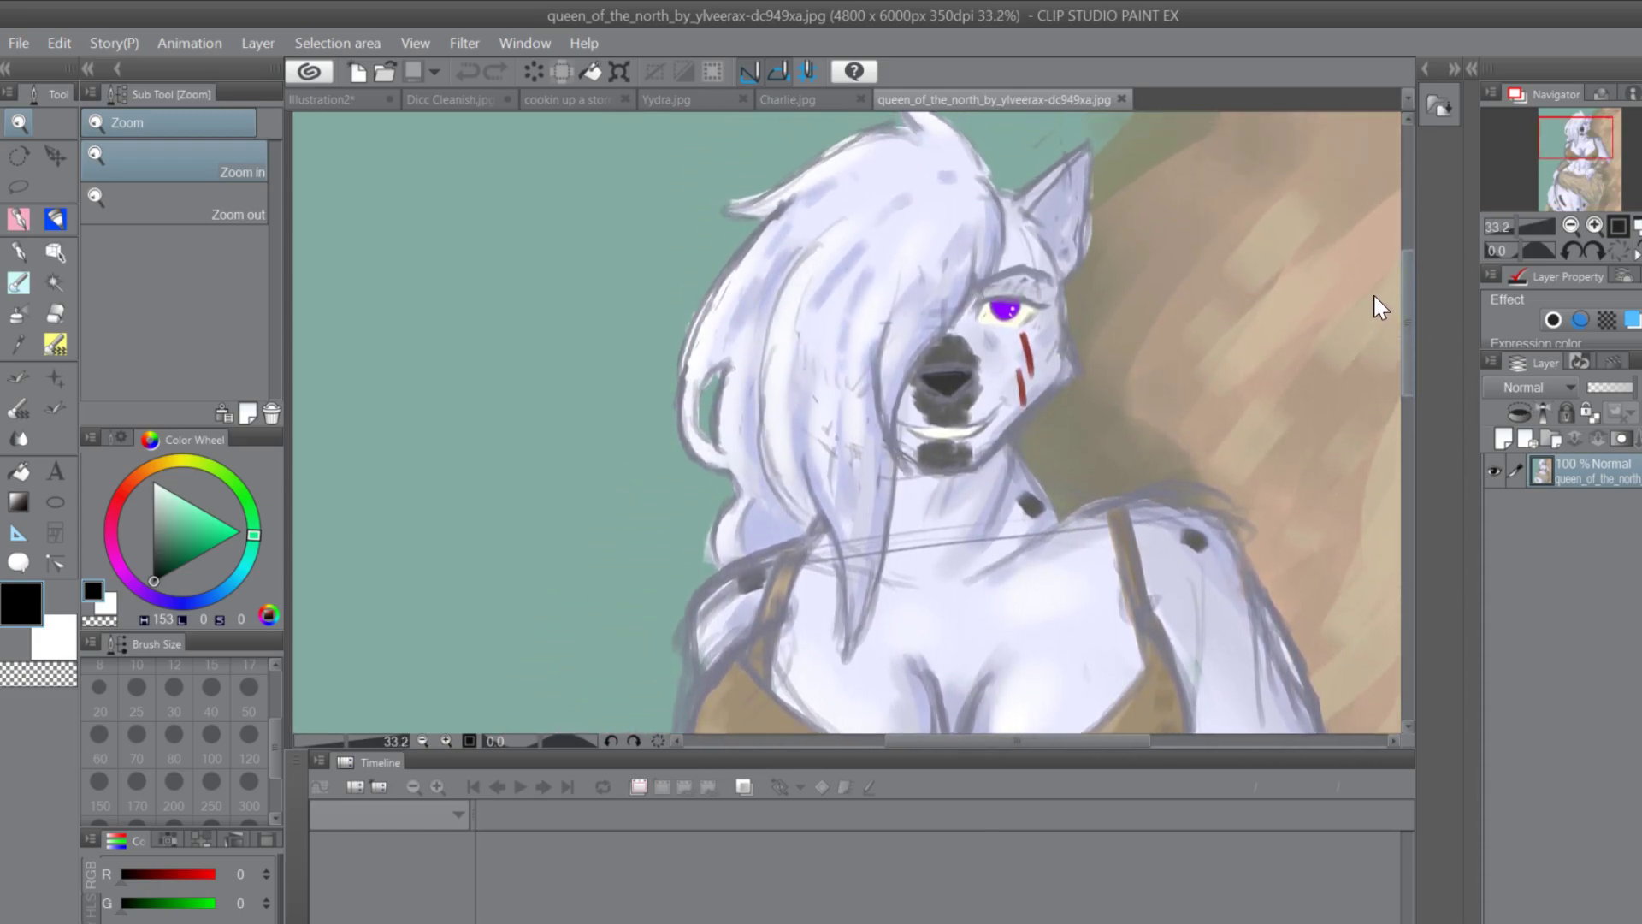
scroll(1379, 325, down, 3)
scroll(1382, 341, up, 2)
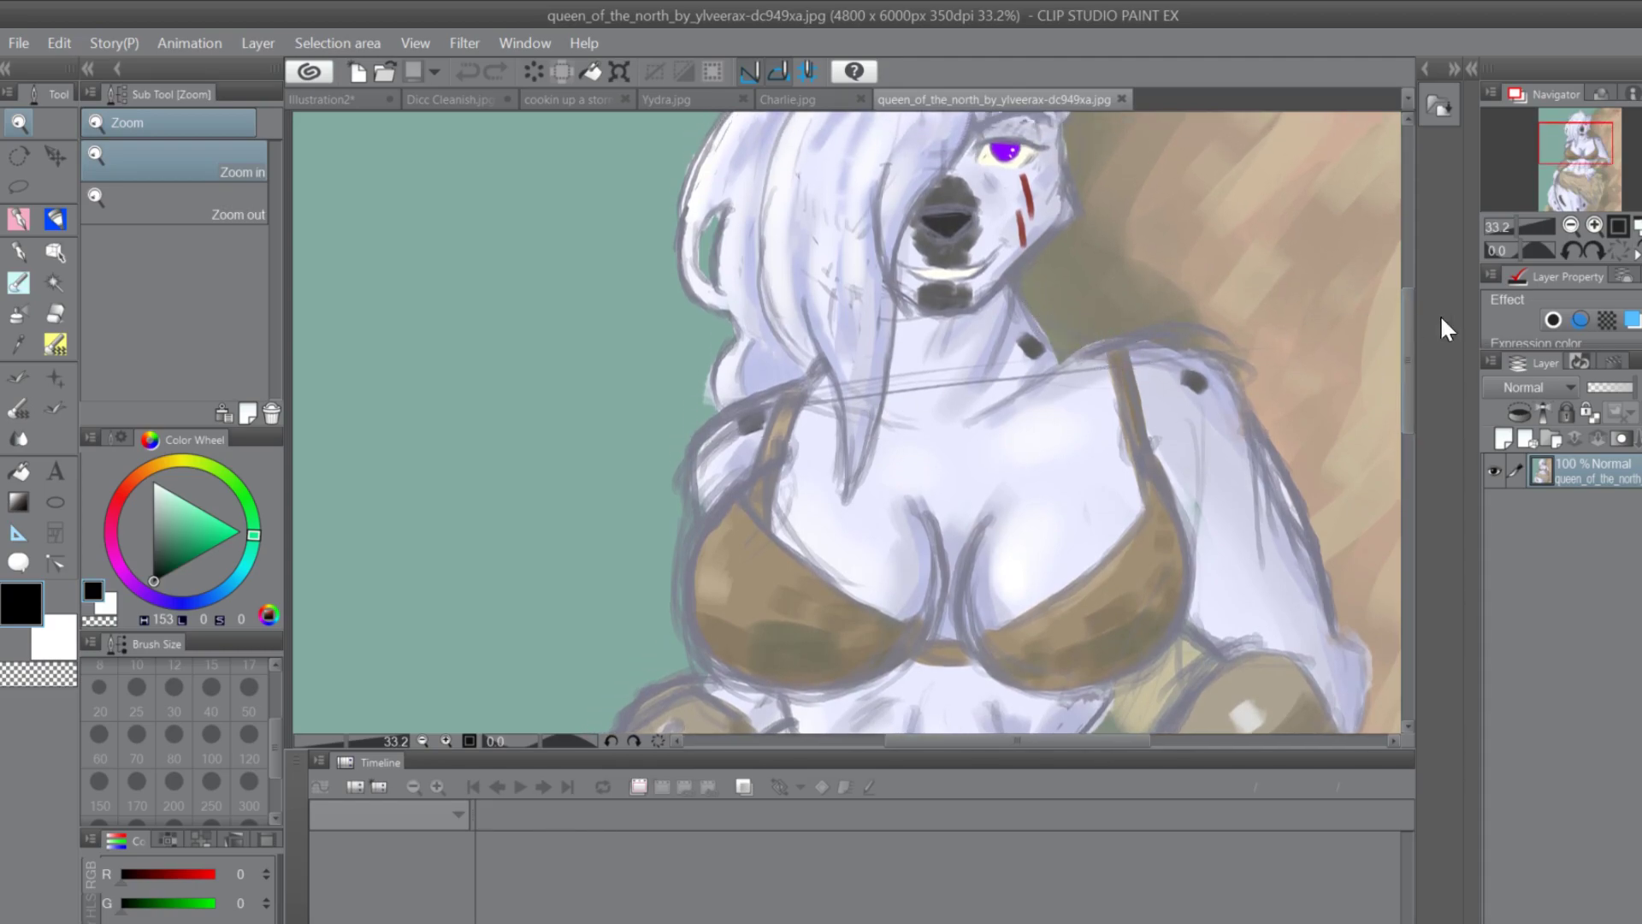
mouse_move(1407, 326)
mouse_down()
mouse_move(1416, 257)
mouse_move(1409, 329)
mouse_up()
drag(1246, 337, 1193, 380)
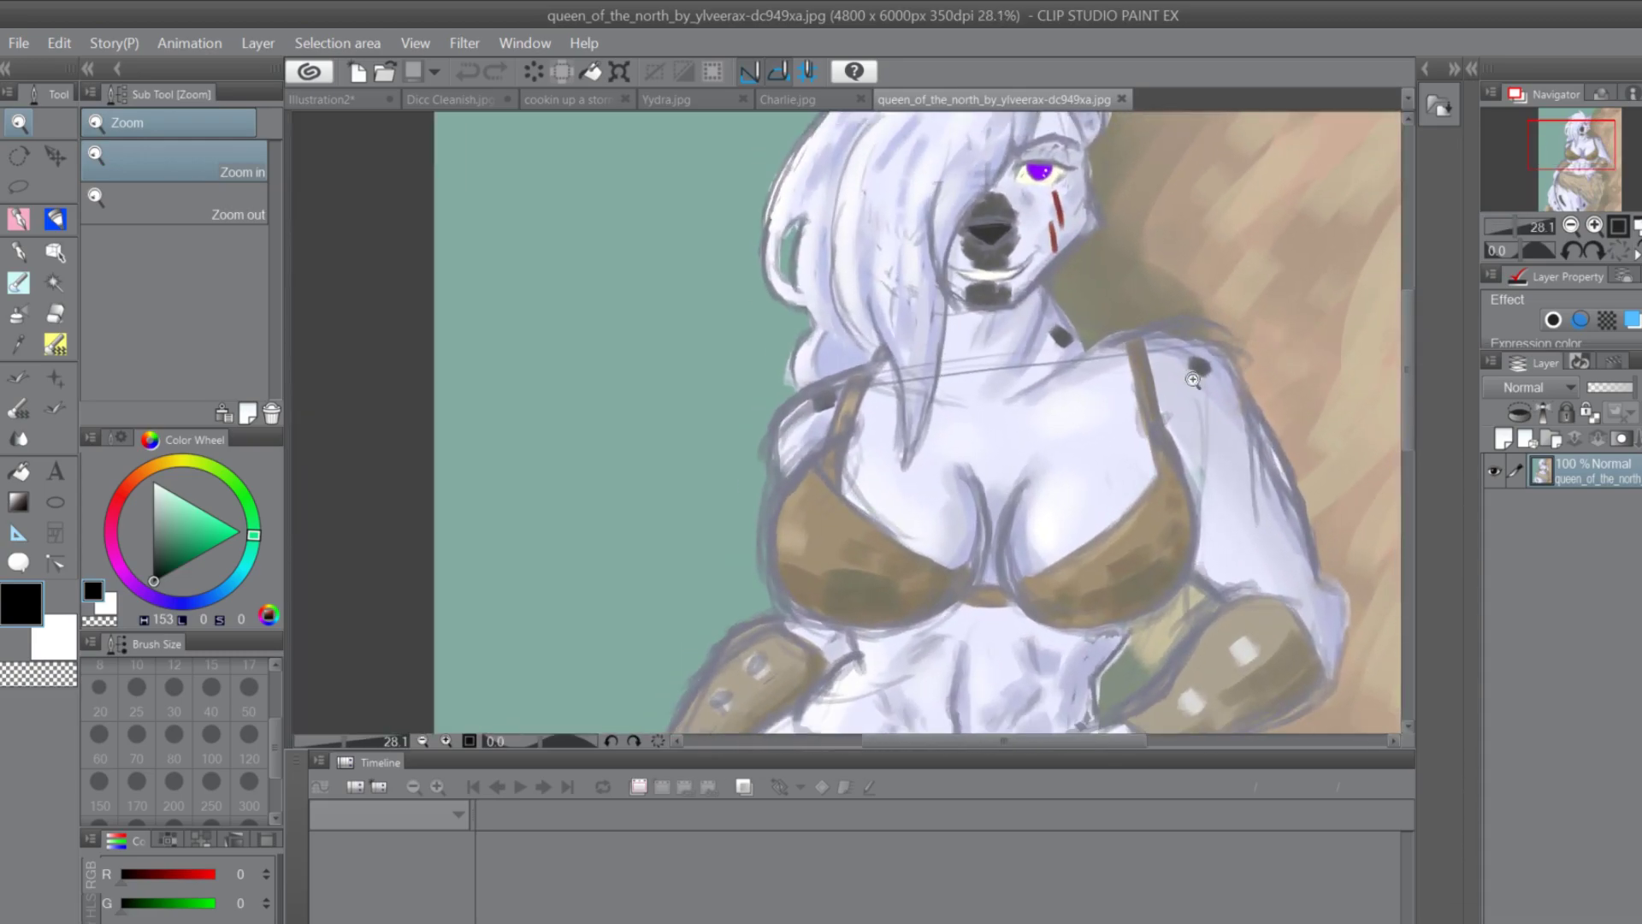
mouse_move(1403, 326)
mouse_down()
mouse_move(1392, 270)
mouse_move(1397, 500)
mouse_move(1377, 293)
mouse_move(1375, 320)
mouse_up()
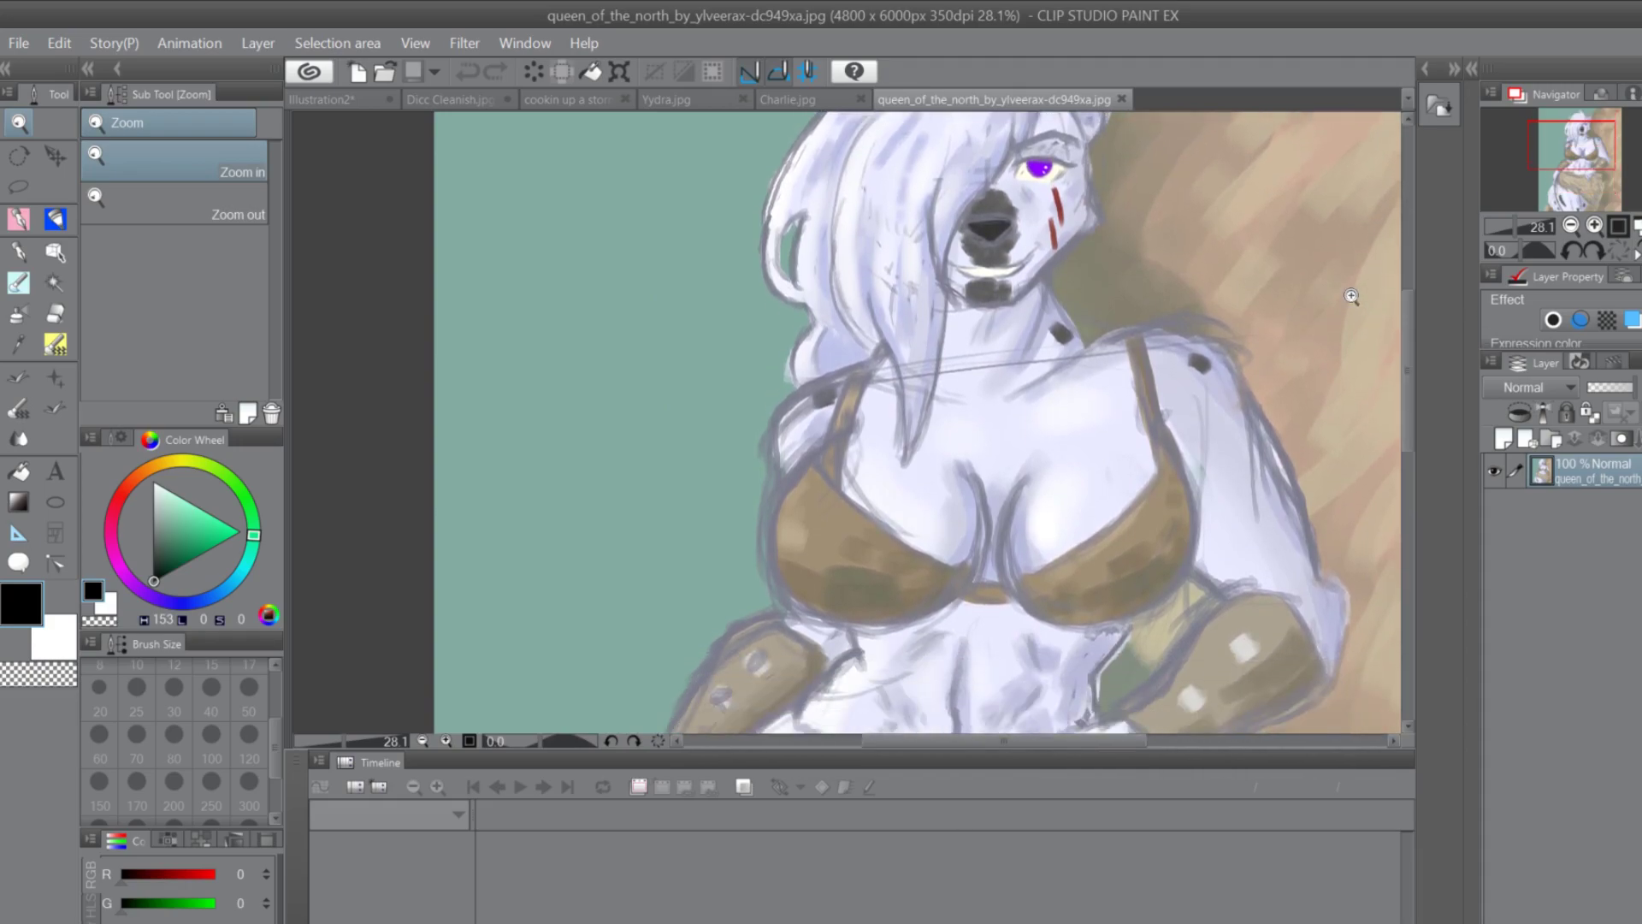